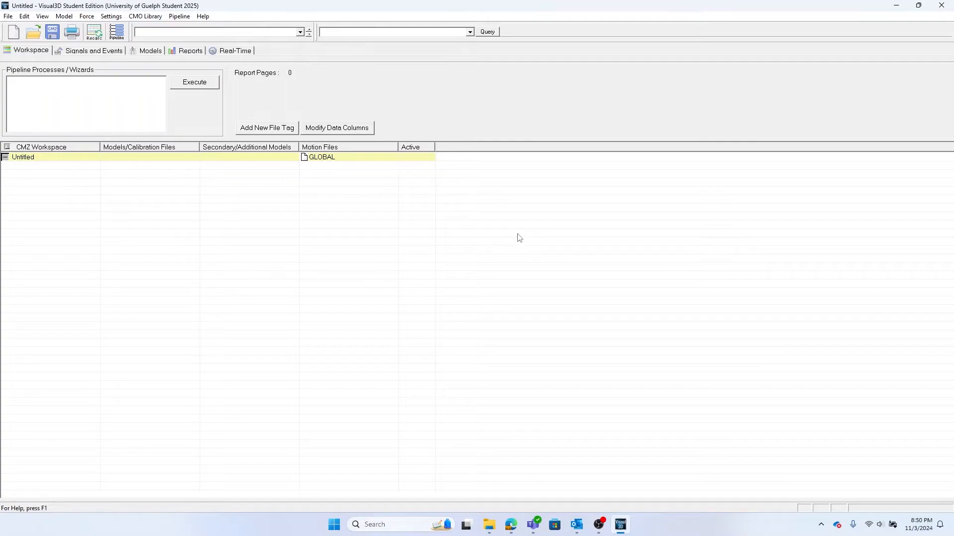
# Step: Open the upper1_lateralraise and upper1_lateralraise2 C3D motion trials together and widen the Motion Files column
pyautogui.click(34, 33)
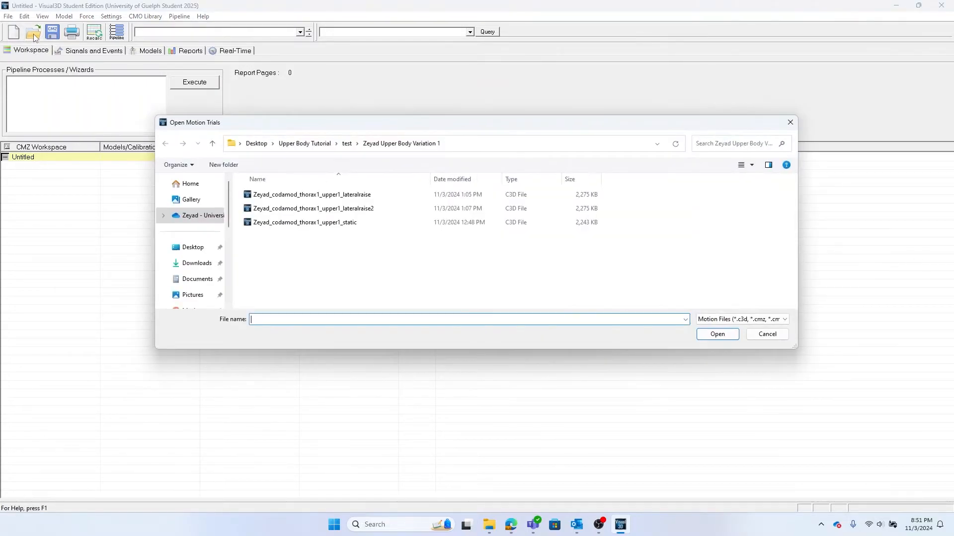
pyautogui.rightClick(419, 269)
pyautogui.click(401, 268)
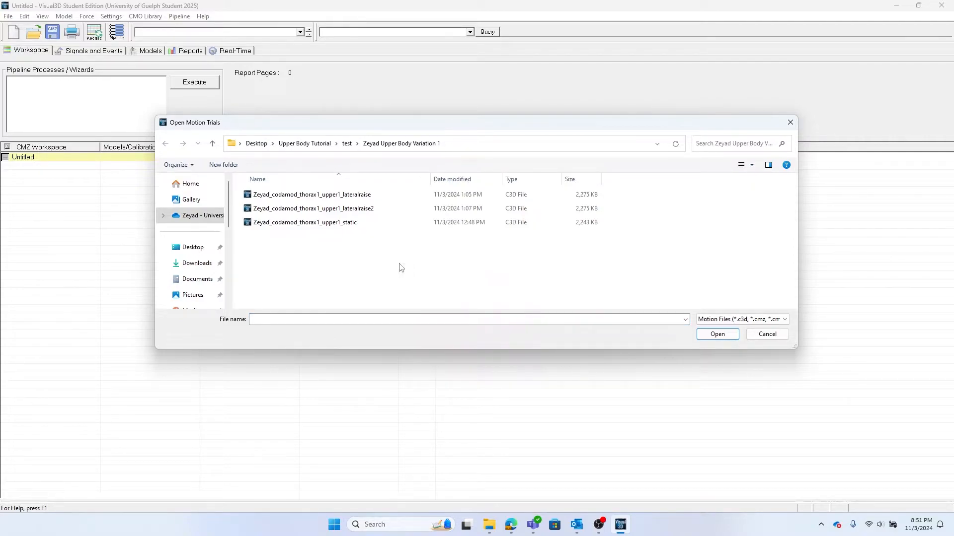
pyautogui.moveTo(626, 193); pyautogui.dragTo(576, 216)
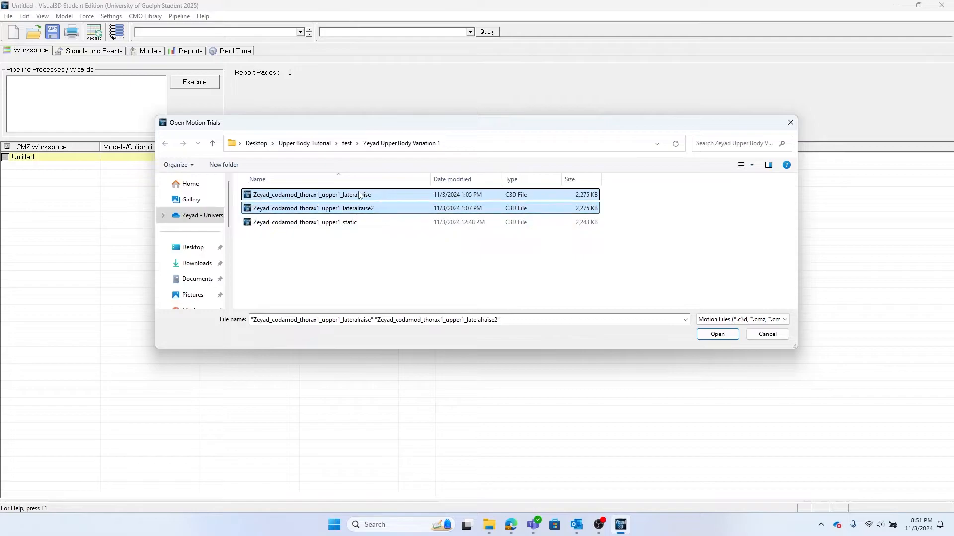
pyautogui.click(705, 338)
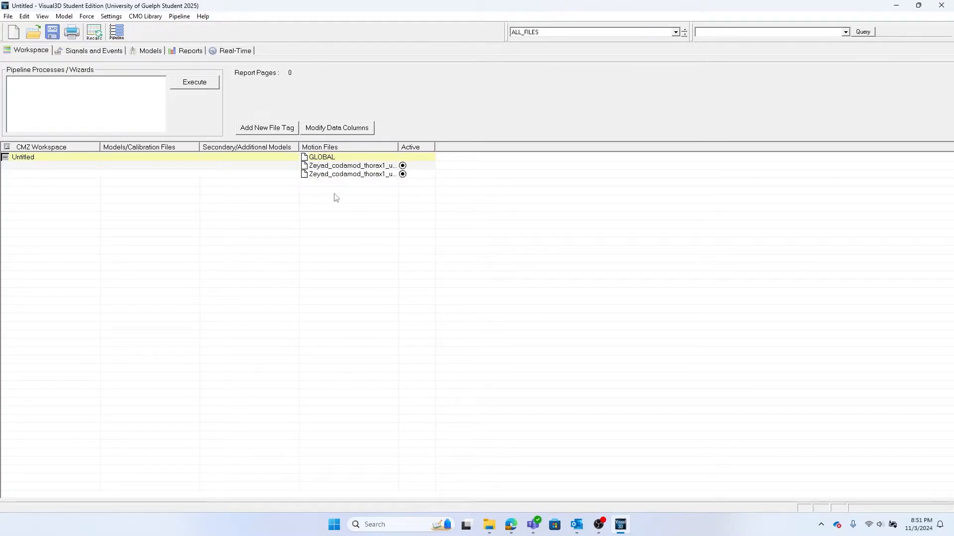
pyautogui.moveTo(435, 148); pyautogui.dragTo(448, 150)
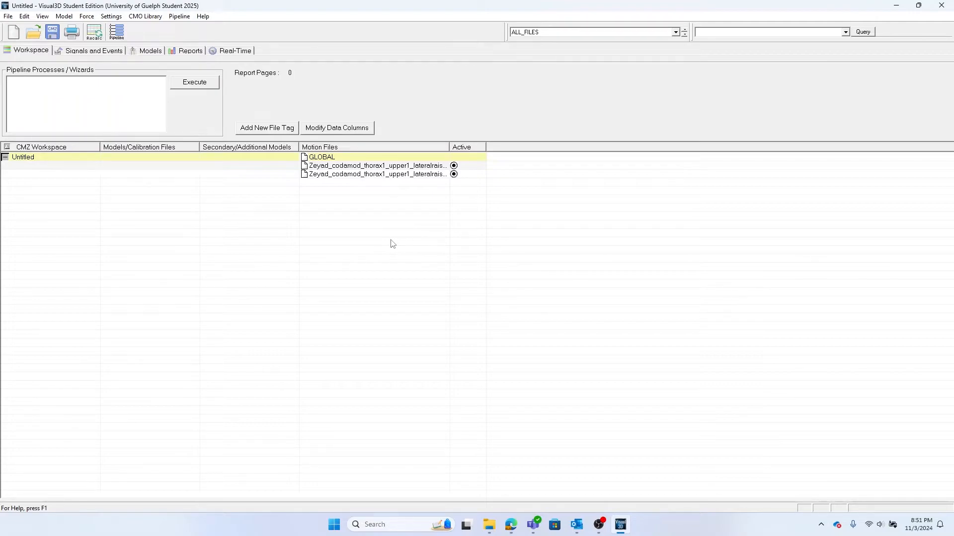
# Step: Create a hybrid model from a C3D file, using the upper1_static trial as its calibration file
pyautogui.click(62, 17)
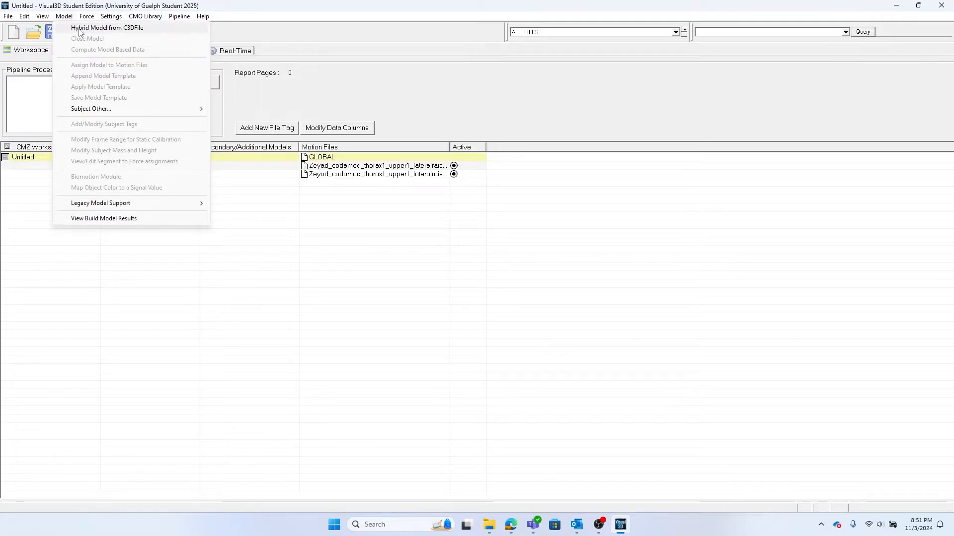
pyautogui.click(154, 31)
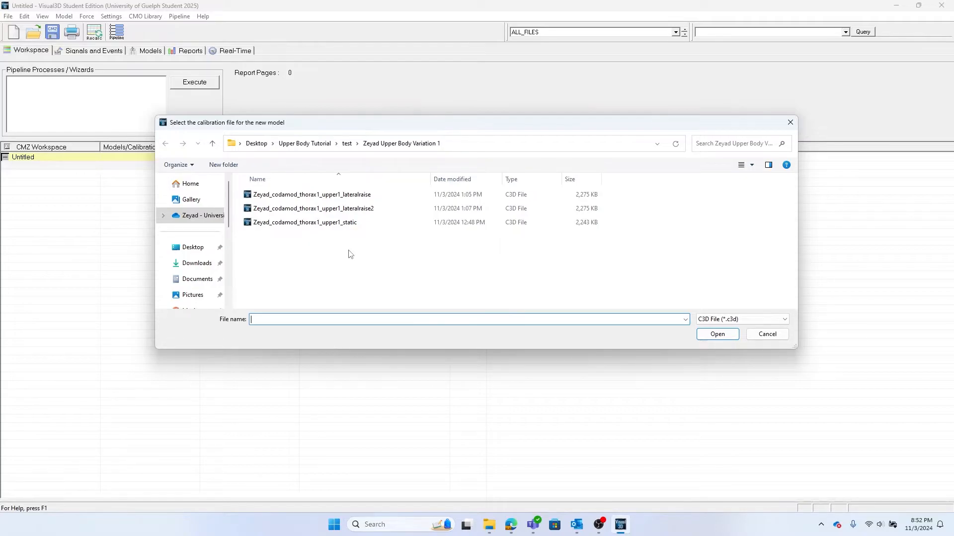
pyautogui.click(343, 223)
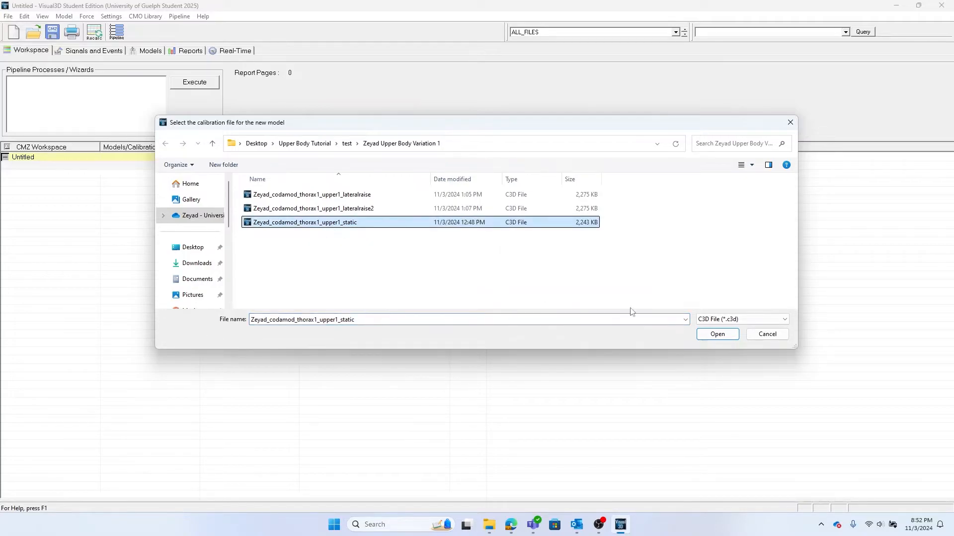
pyautogui.click(718, 334)
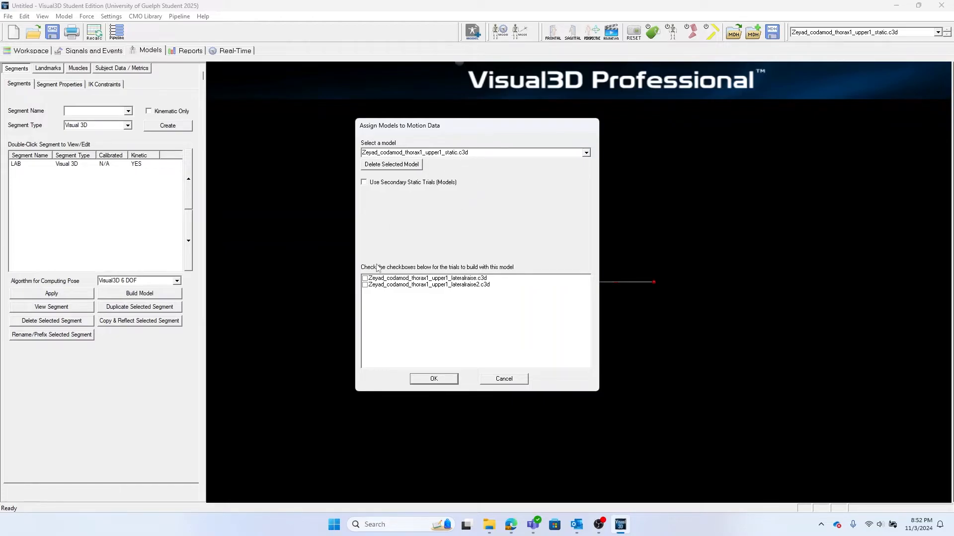
# Step: Assign the static model to both lateral raise trials and check the assignment in the workspace
pyautogui.click(365, 278)
pyautogui.click(365, 285)
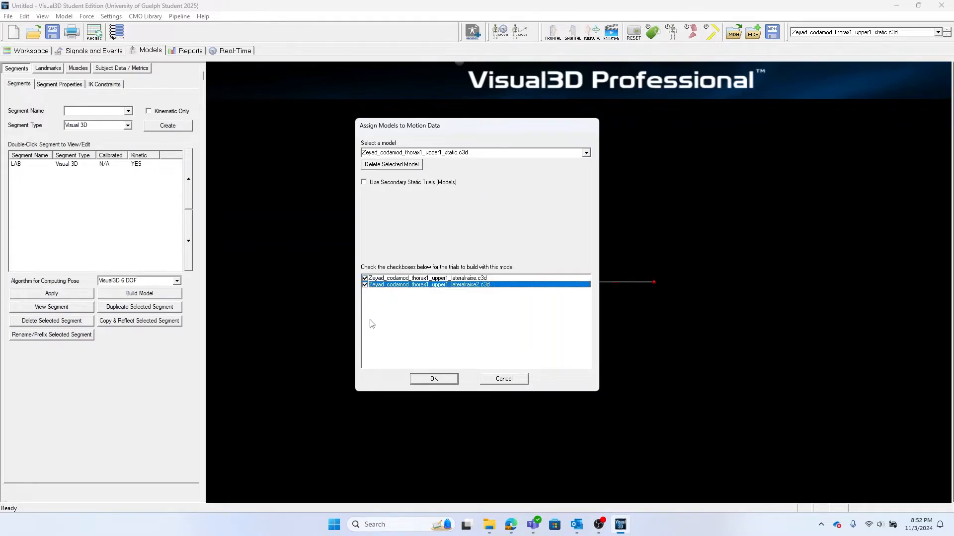
pyautogui.click(435, 380)
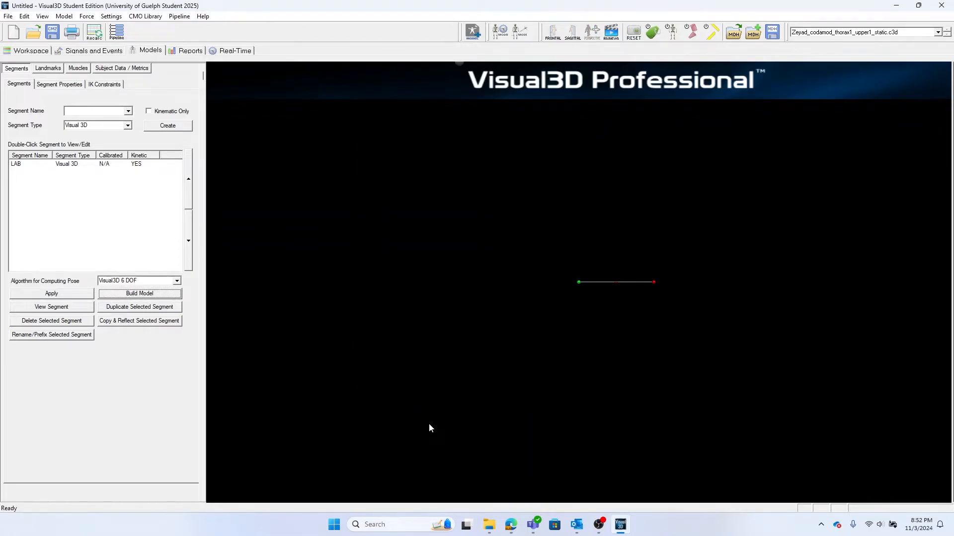
pyautogui.click(31, 51)
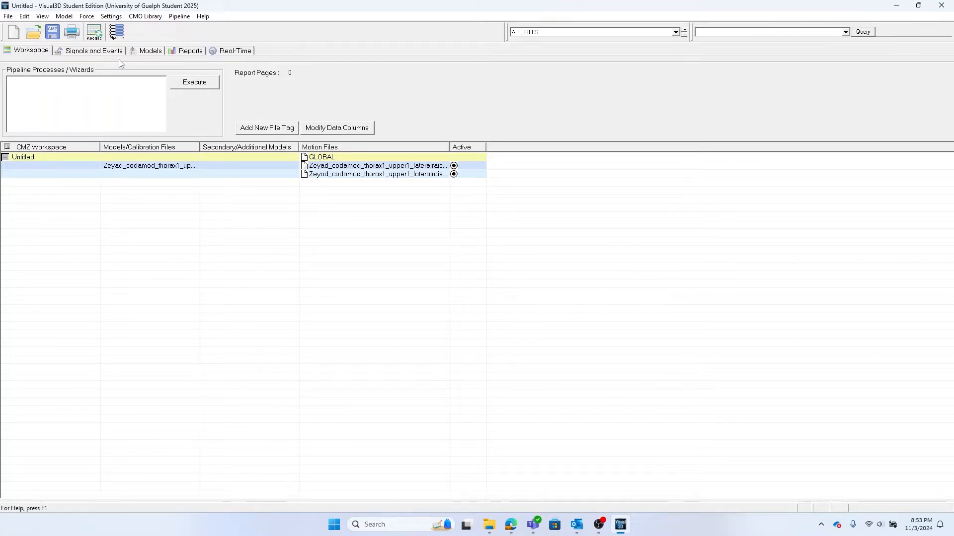
# Step: Examine the static trial's marker cloud in the 3D model view and identify the topmost marker by its label
pyautogui.click(149, 51)
pyautogui.click(491, 257)
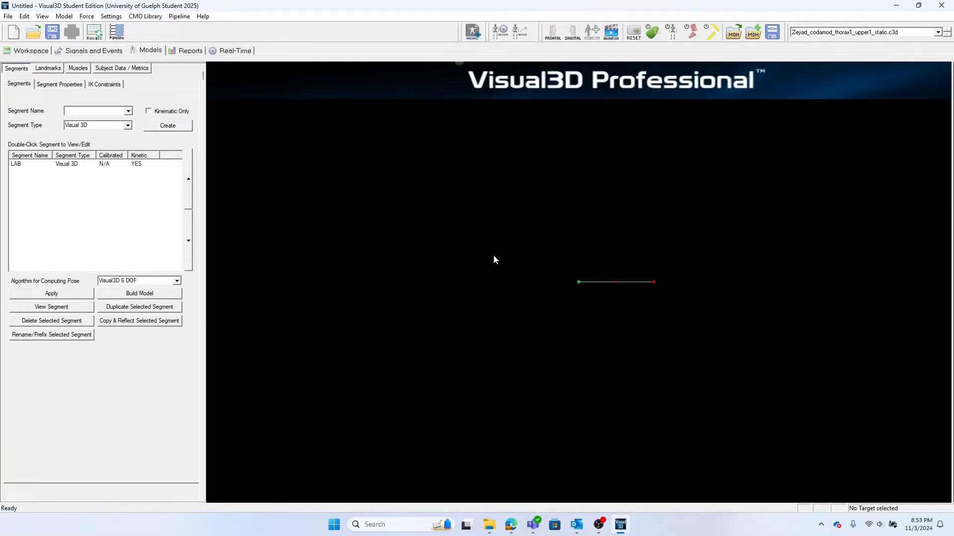
pyautogui.moveTo(504, 309); pyautogui.dragTo(509, 328, button='right')
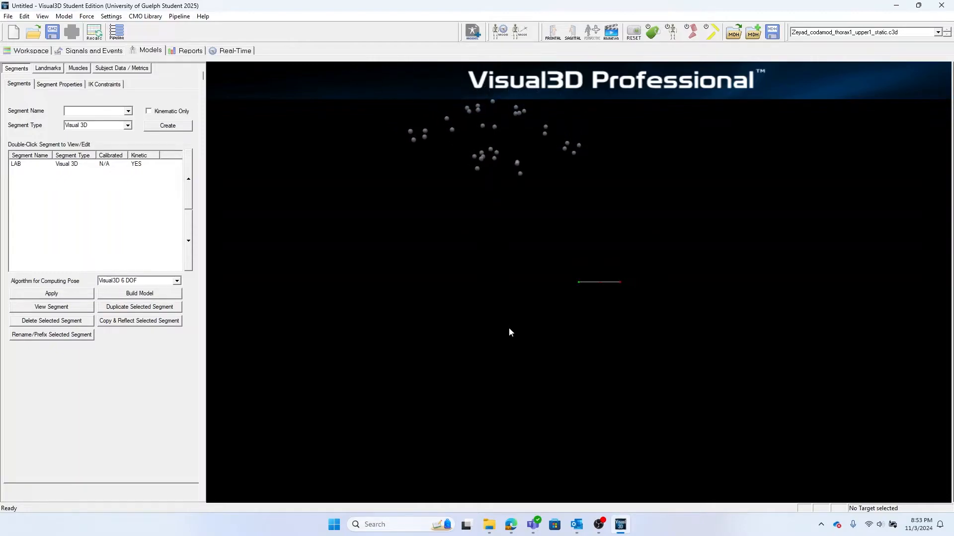
pyautogui.moveTo(527, 216); pyautogui.dragTo(524, 216, button='middle')
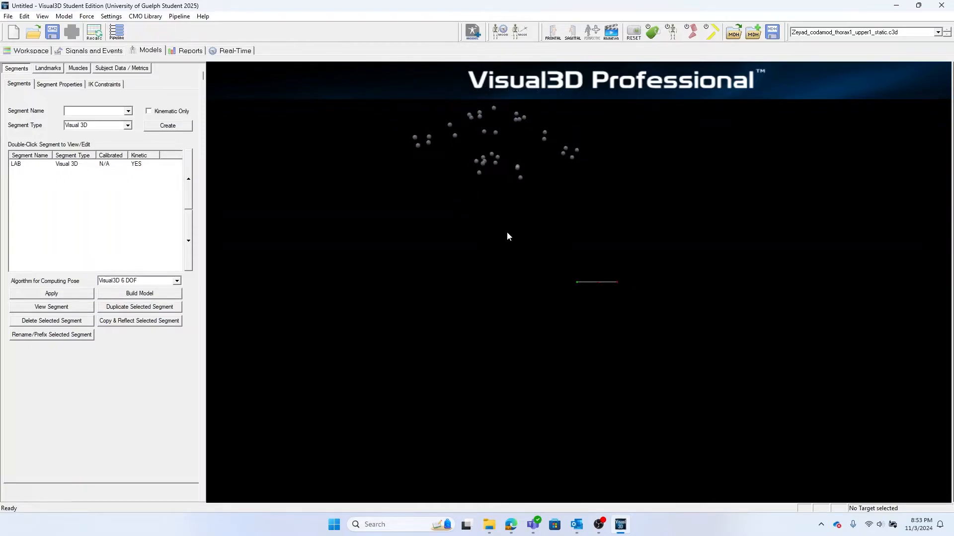
pyautogui.moveTo(509, 258)
pyautogui.mouseDown()
pyautogui.moveTo(448, 268)
pyautogui.moveTo(457, 279)
pyautogui.moveTo(507, 270)
pyautogui.mouseUp()
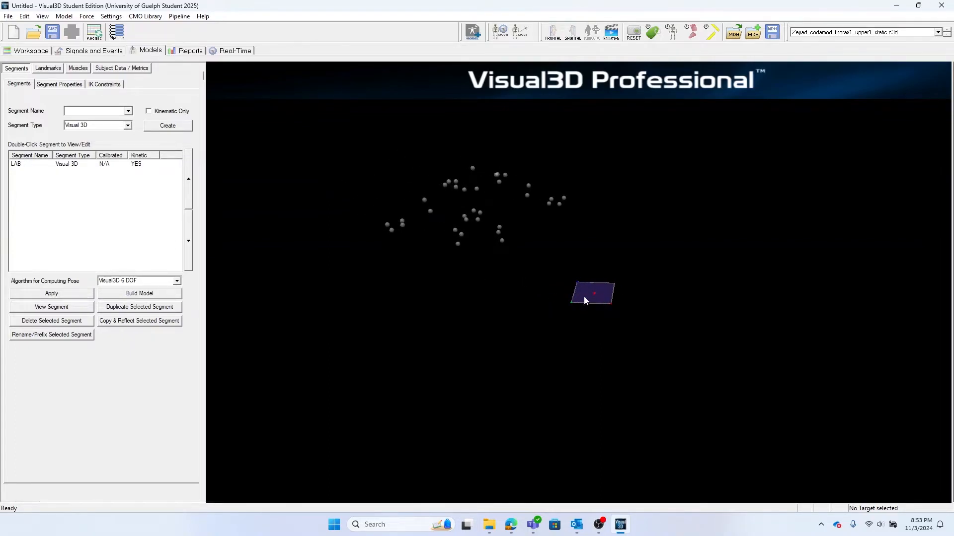
pyautogui.moveTo(513, 294); pyautogui.dragTo(403, 173)
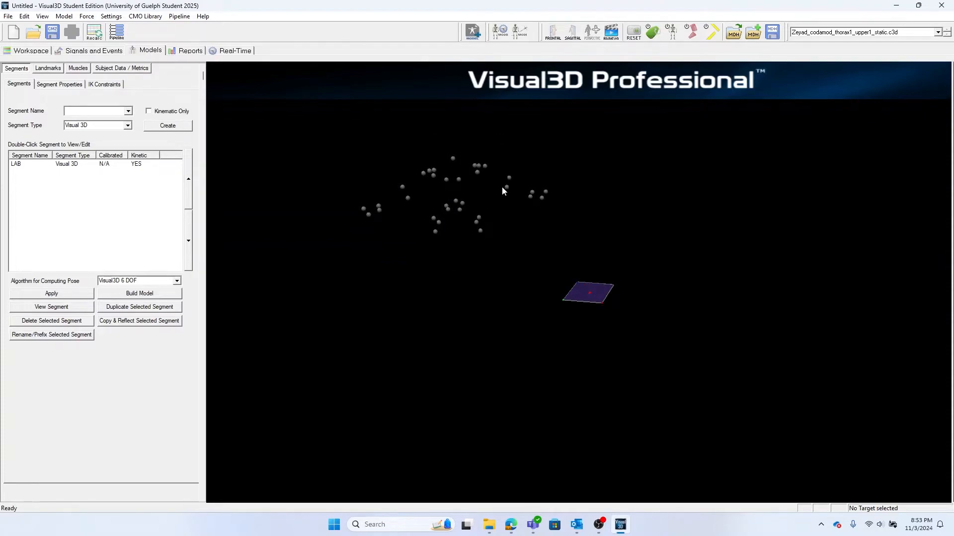
pyautogui.moveTo(492, 213); pyautogui.dragTo(475, 247)
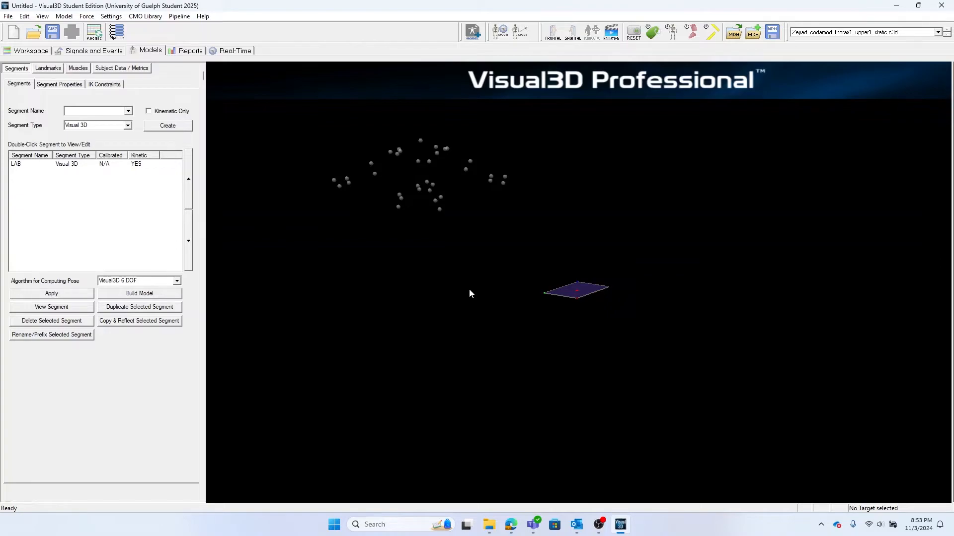
pyautogui.moveTo(425, 253)
pyautogui.mouseDown()
pyautogui.moveTo(440, 262)
pyautogui.moveTo(437, 252)
pyautogui.mouseUp()
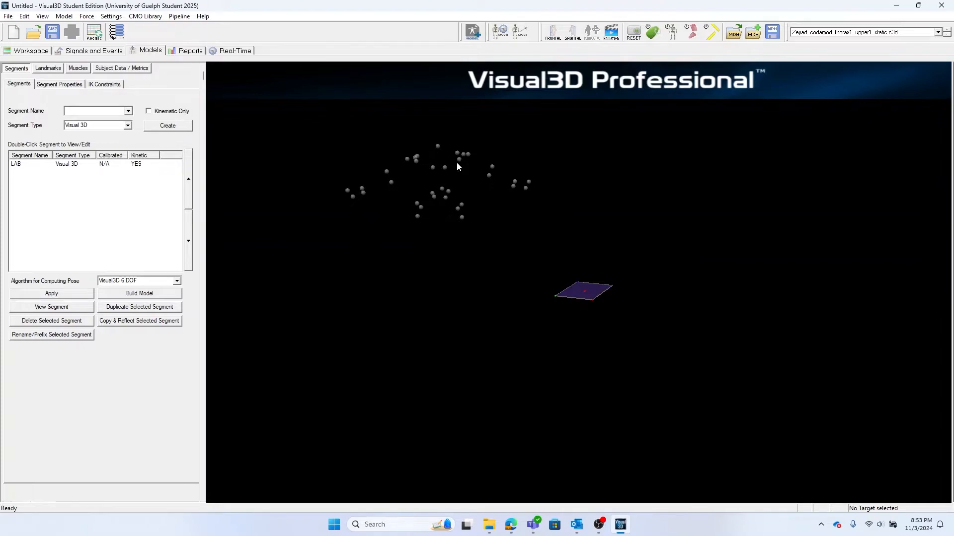
pyautogui.moveTo(451, 177)
pyautogui.mouseDown()
pyautogui.moveTo(426, 145)
pyautogui.moveTo(449, 162)
pyautogui.moveTo(477, 224)
pyautogui.moveTo(458, 178)
pyautogui.mouseUp()
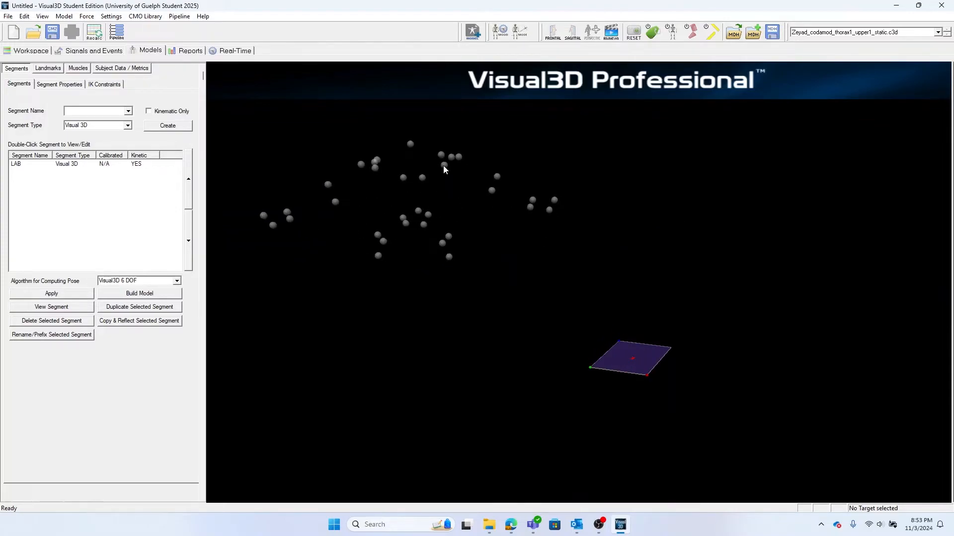
pyautogui.click(410, 144)
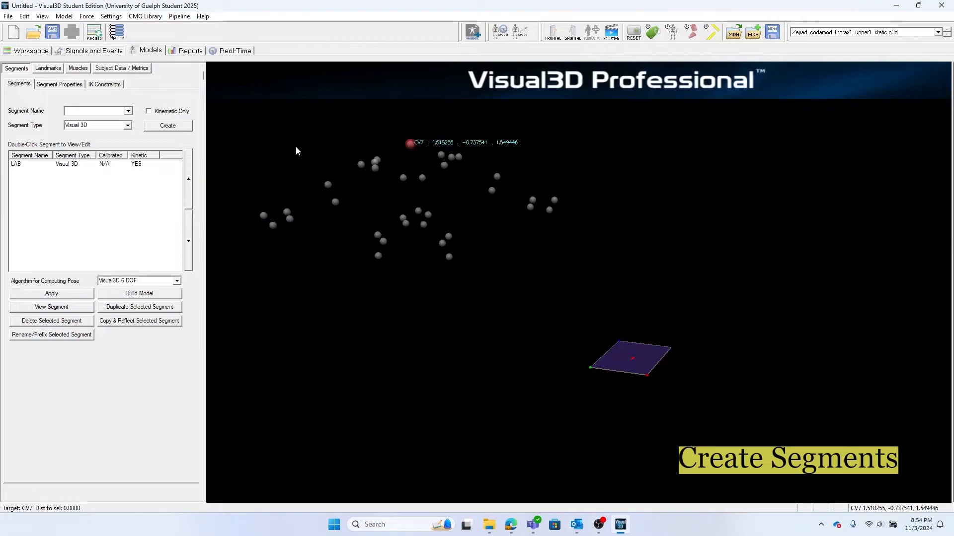
pyautogui.click(537, 147)
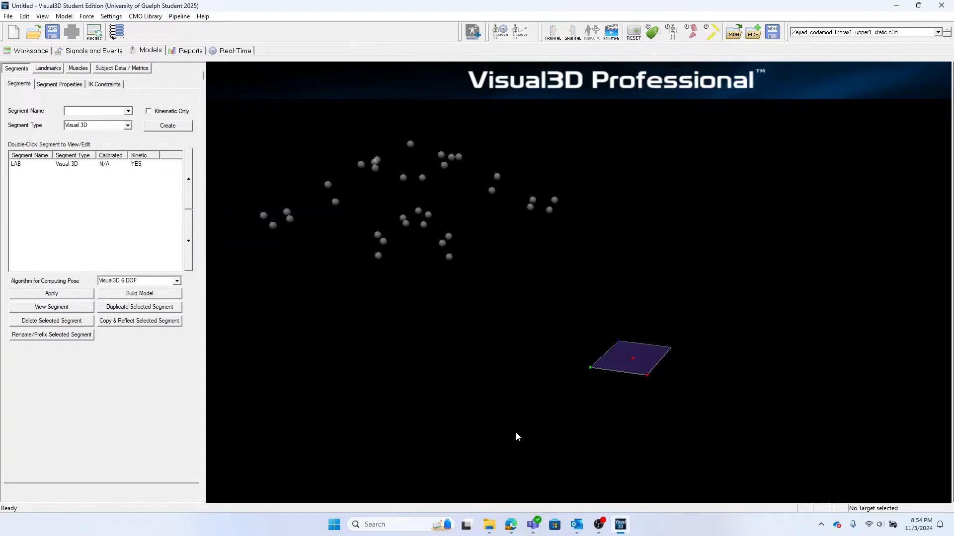
# Step: Switch to the browser's Marker Set Guidelines page and arrange it in a narrow pane side by side with Visual3D
pyautogui.click(511, 525)
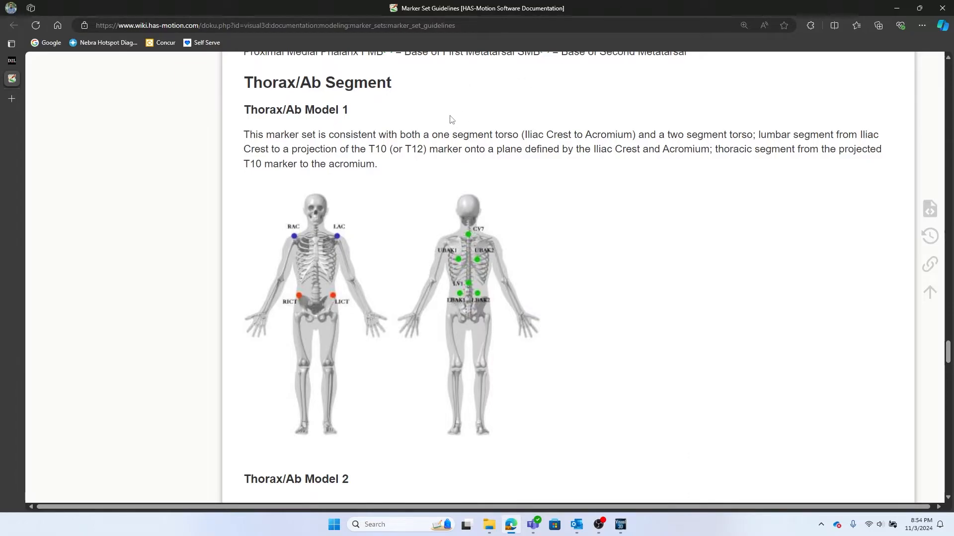
pyautogui.moveTo(595, 8); pyautogui.dragTo(1, 102)
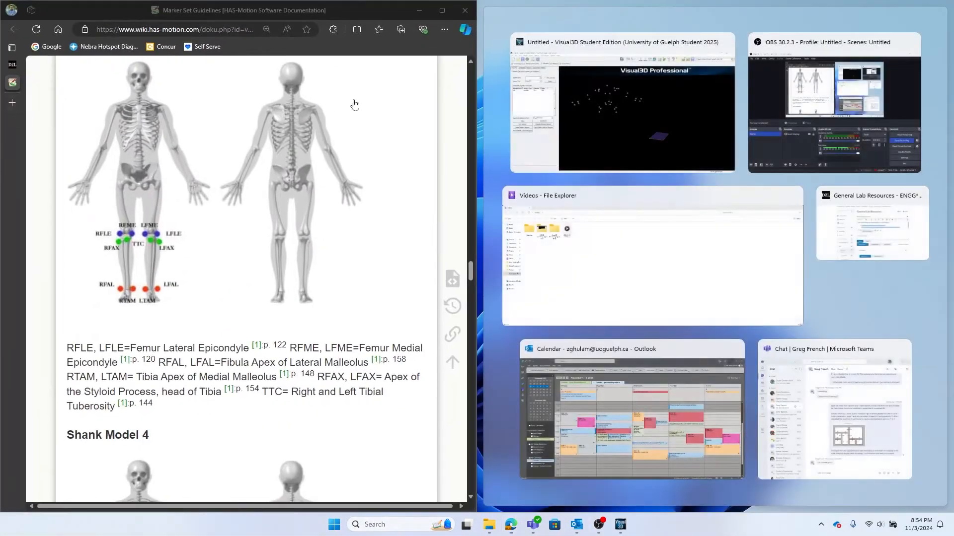
pyautogui.moveTo(476, 109); pyautogui.dragTo(323, 102)
pyautogui.moveTo(759, 13); pyautogui.dragTo(639, 176)
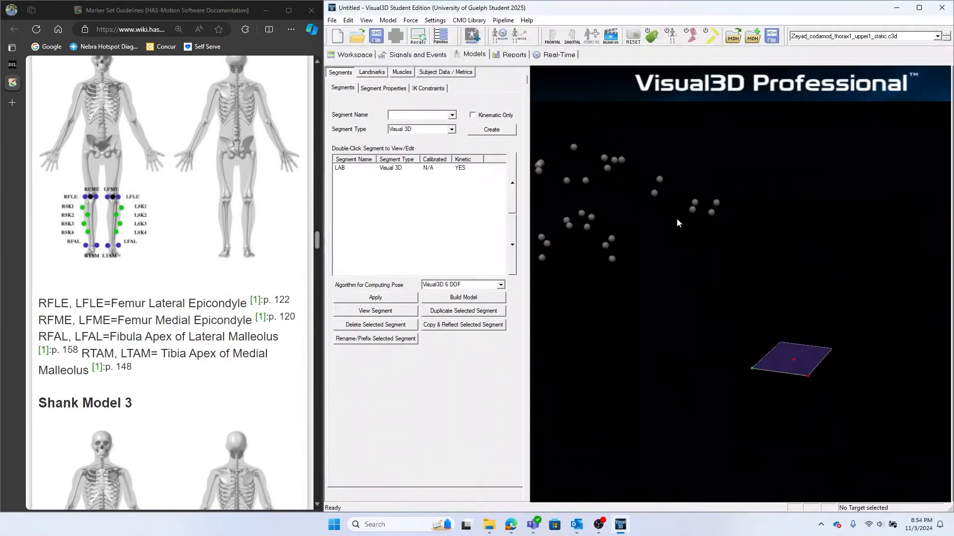
pyautogui.moveTo(676, 219); pyautogui.dragTo(713, 224)
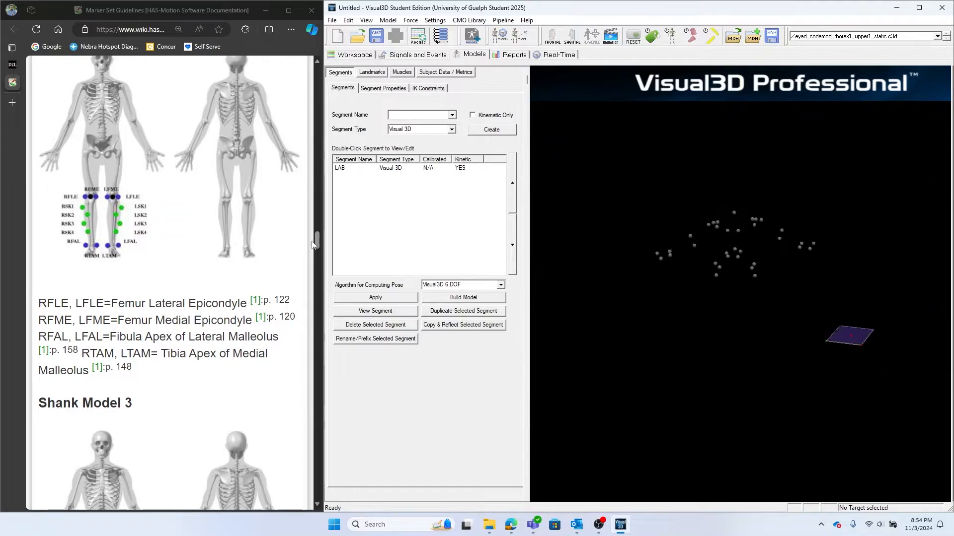
# Step: Find the Thorax/Ab Model 1 marker diagram on the Marker Set Guidelines page
pyautogui.scroll(-12, 200, 264)
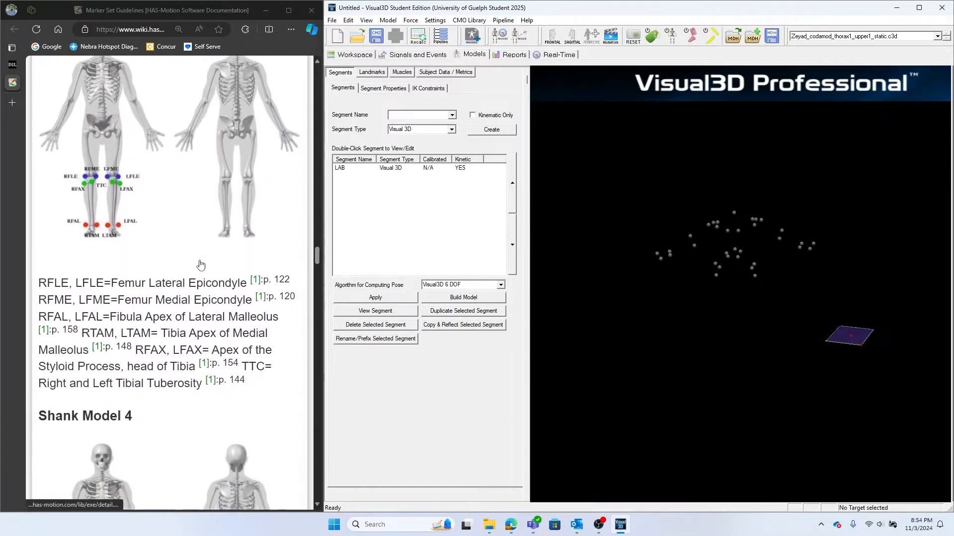
pyautogui.scroll(-20, 194, 254)
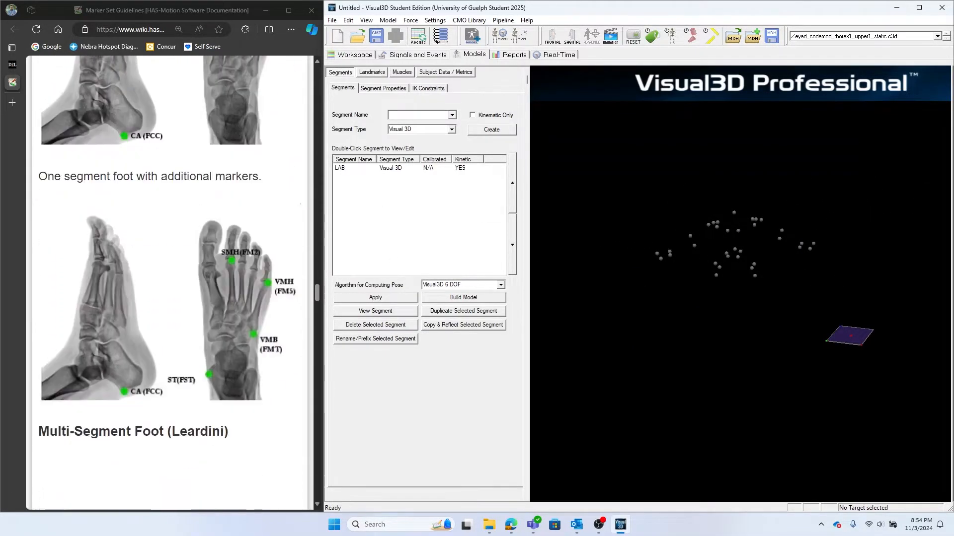
pyautogui.scroll(-4, 202, 240)
pyautogui.scroll(5, 202, 239)
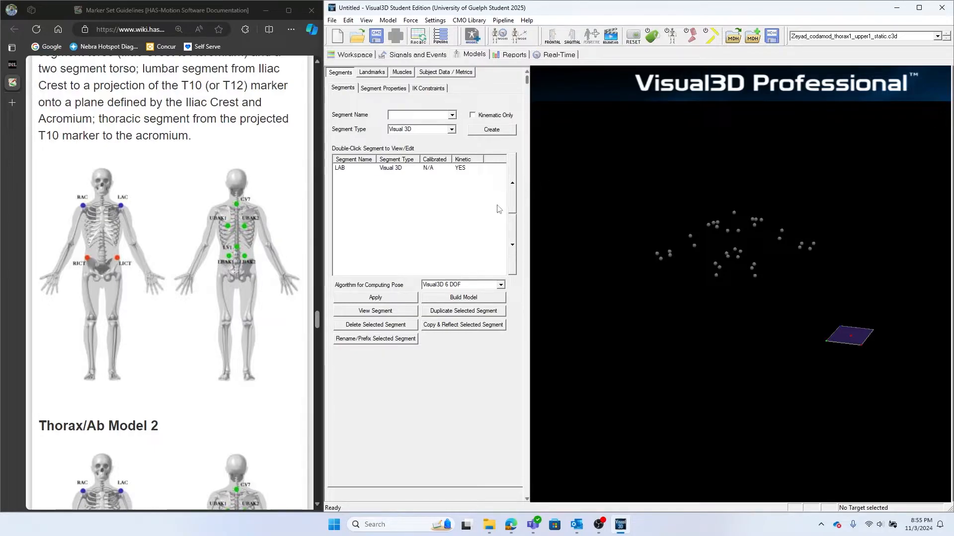
# Step: Create a Thorax/Ab segment of type Visual 3D with the Kinematic Only option enabled
pyautogui.scroll(2, 731, 276)
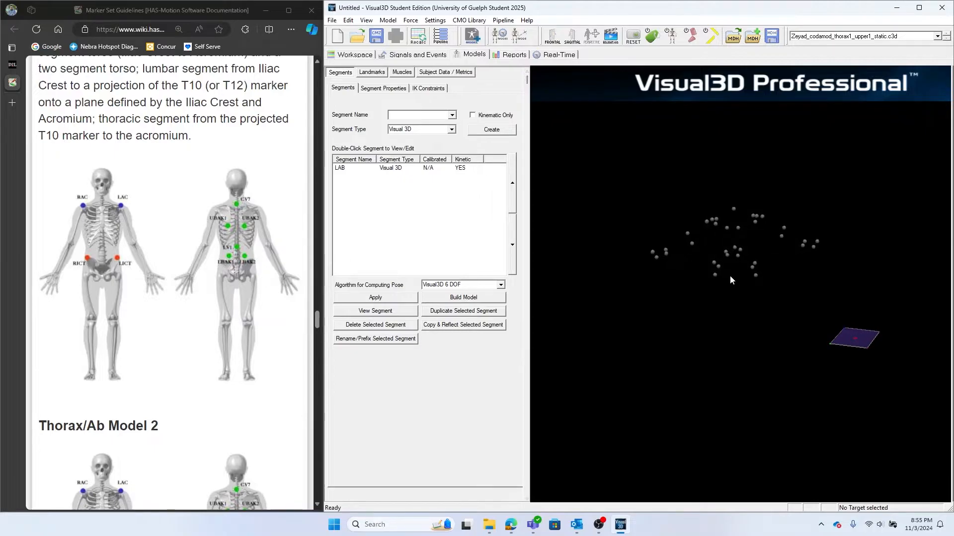
pyautogui.scroll(2, 729, 275)
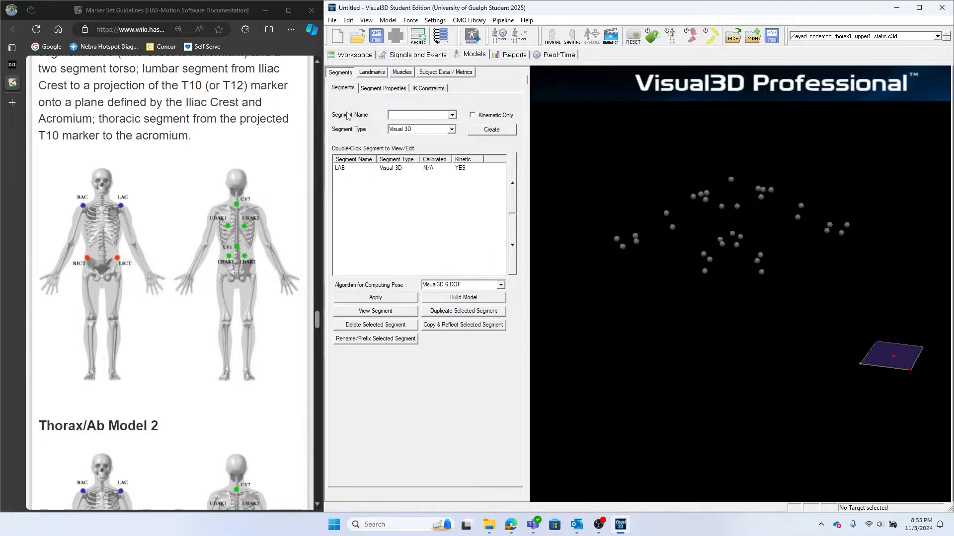
pyautogui.click(452, 116)
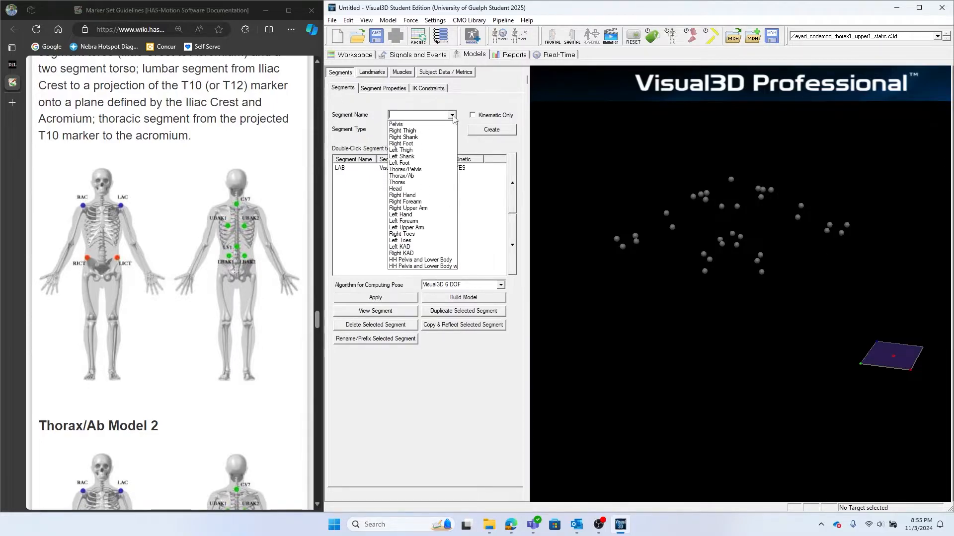
pyautogui.click(411, 177)
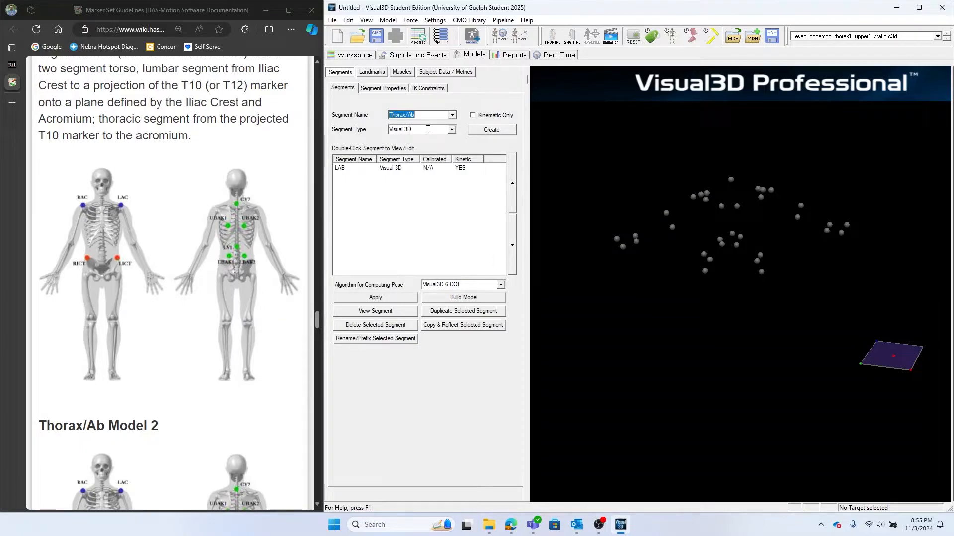
pyautogui.click(473, 116)
pyautogui.click(491, 129)
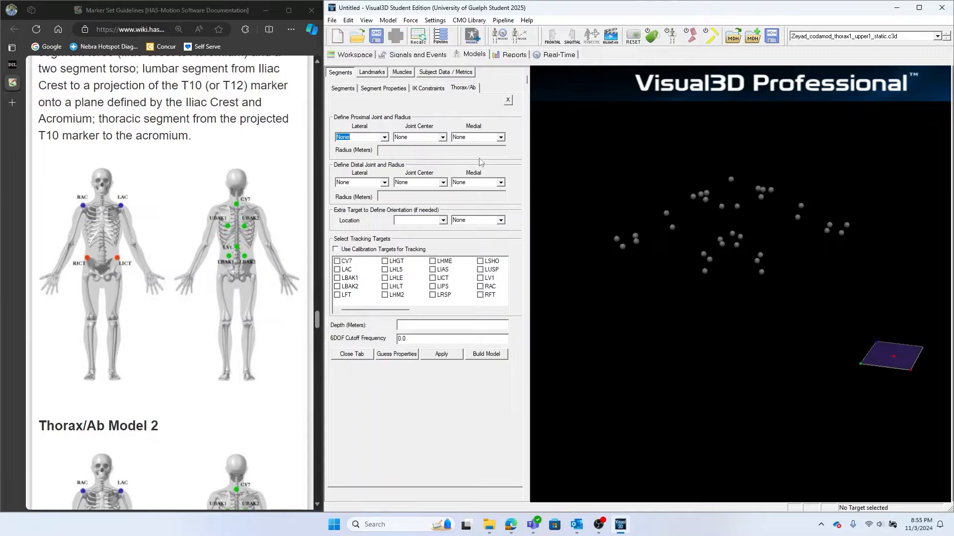
pyautogui.scroll(3, 635, 267)
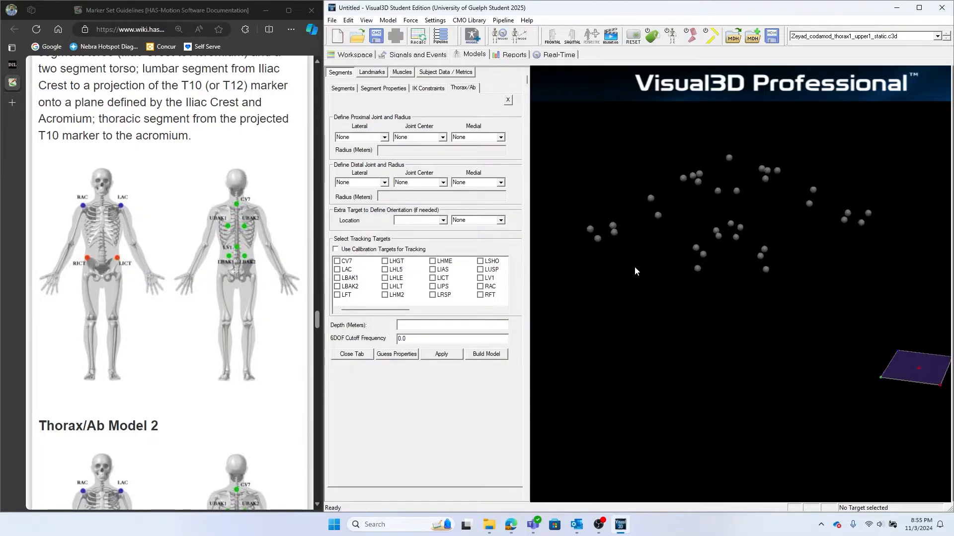
# Step: Define the Thorax/Ab segment's proximal joint with RICT as the lateral marker and LICT as the medial marker
pyautogui.moveTo(637, 286)
pyautogui.mouseDown()
pyautogui.moveTo(620, 285)
pyautogui.moveTo(632, 283)
pyautogui.mouseUp()
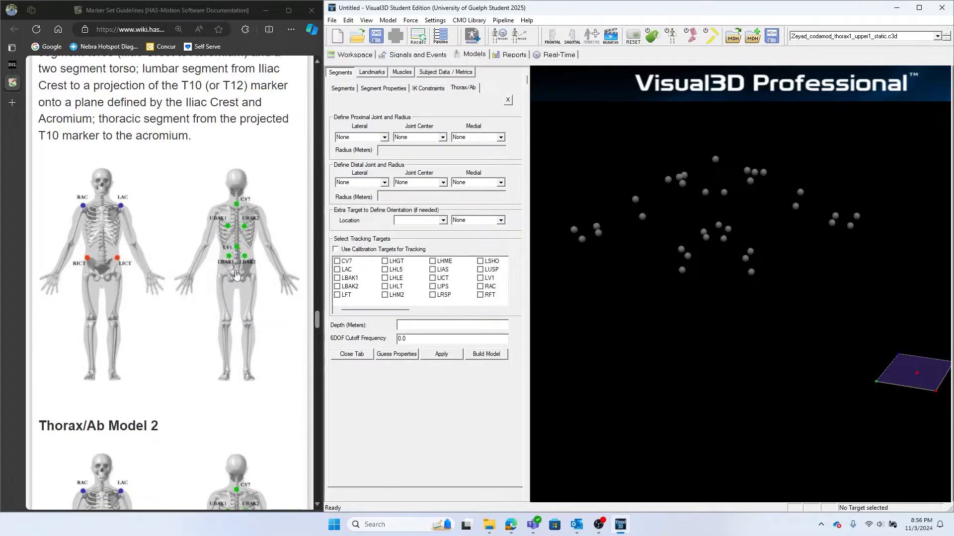
pyautogui.moveTo(586, 352); pyautogui.dragTo(594, 350)
pyautogui.moveTo(731, 282)
pyautogui.mouseDown()
pyautogui.moveTo(731, 305)
pyautogui.moveTo(725, 279)
pyautogui.moveTo(646, 271)
pyautogui.mouseUp()
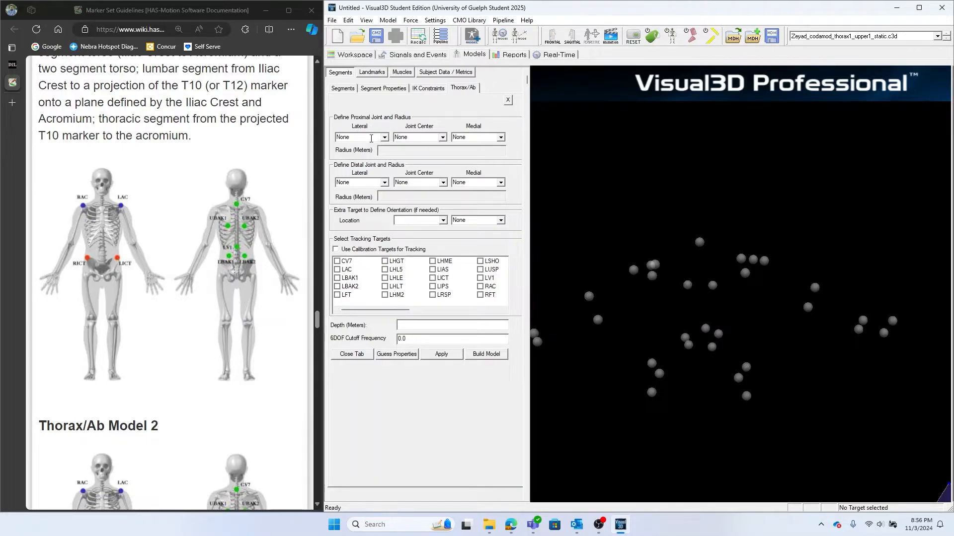
pyautogui.click(358, 140)
pyautogui.write('R')
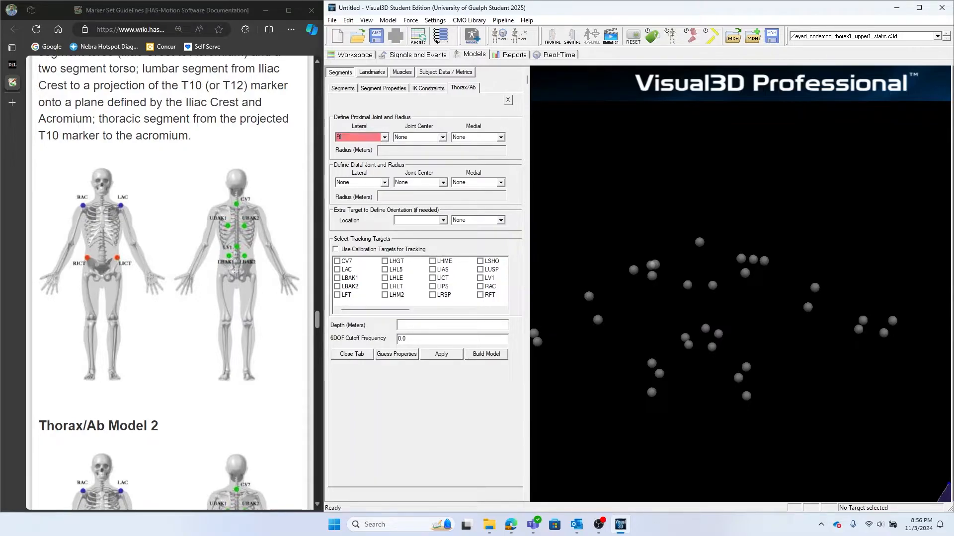
pyautogui.write('ICT')
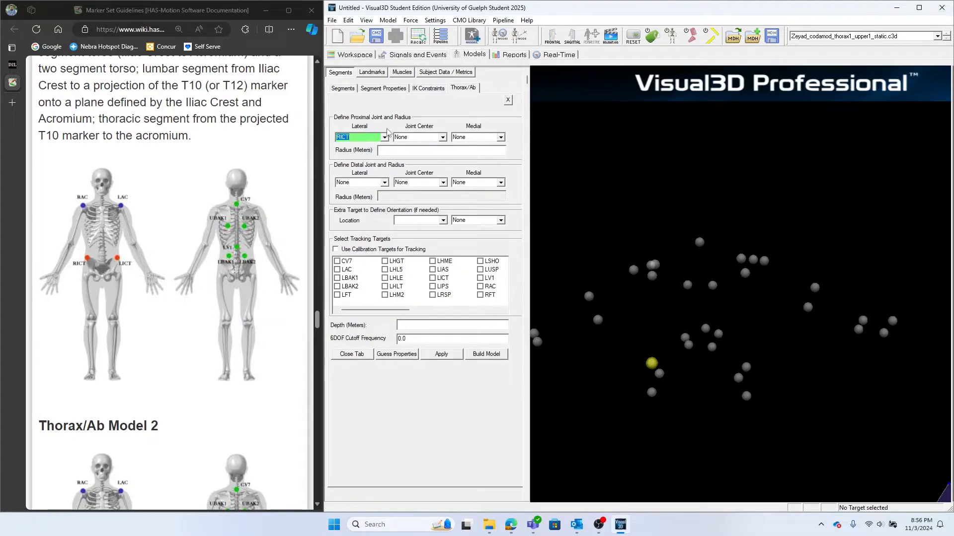
pyautogui.click(384, 137)
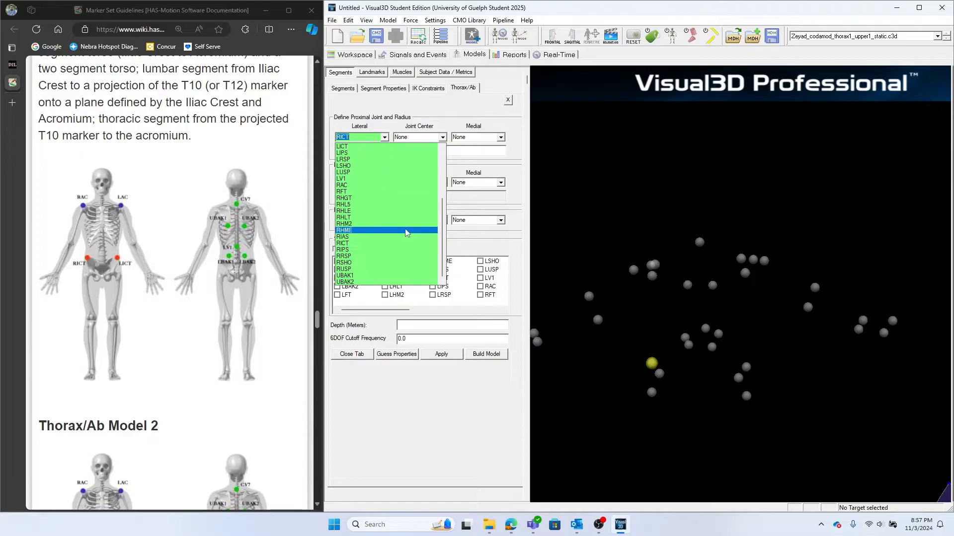
pyautogui.scroll(5, 409, 230)
pyautogui.scroll(-4, 410, 233)
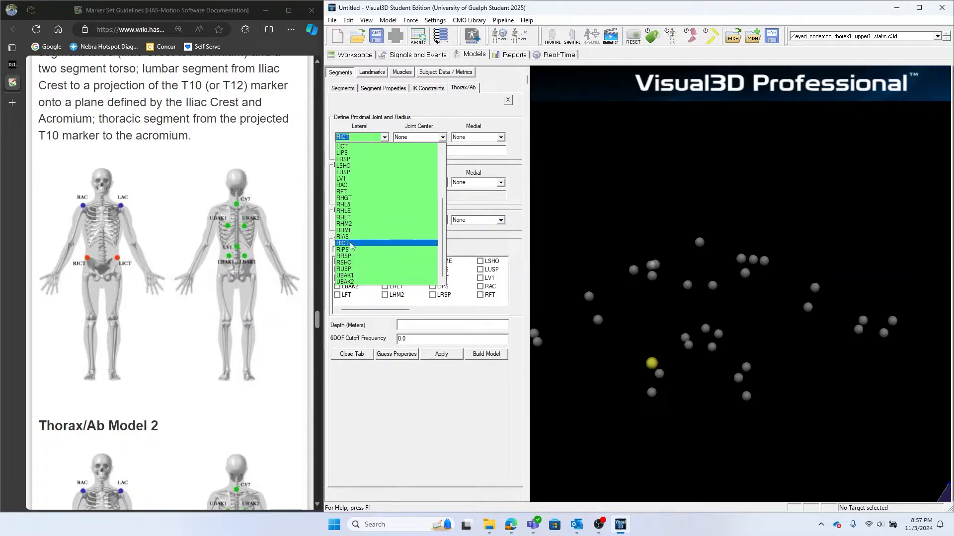
pyautogui.click(342, 243)
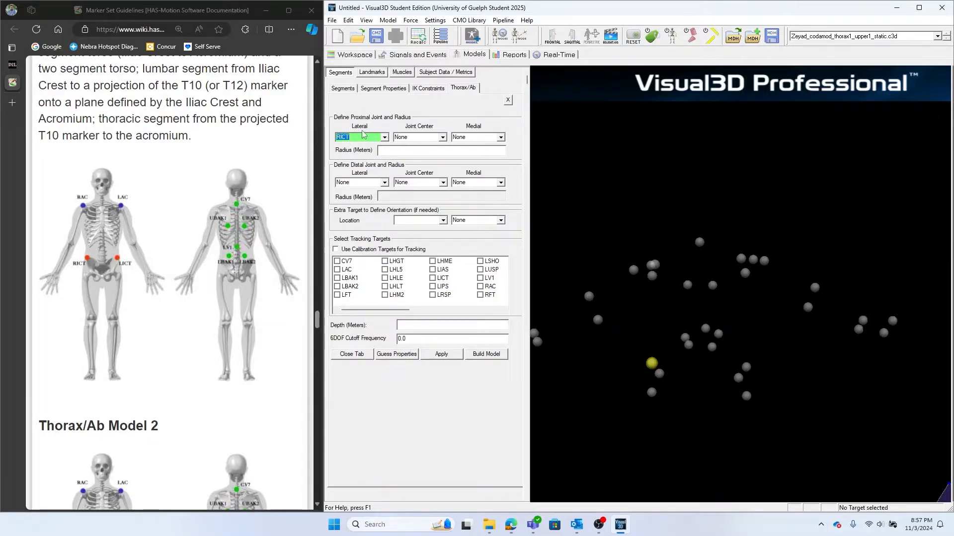
pyautogui.click(479, 137)
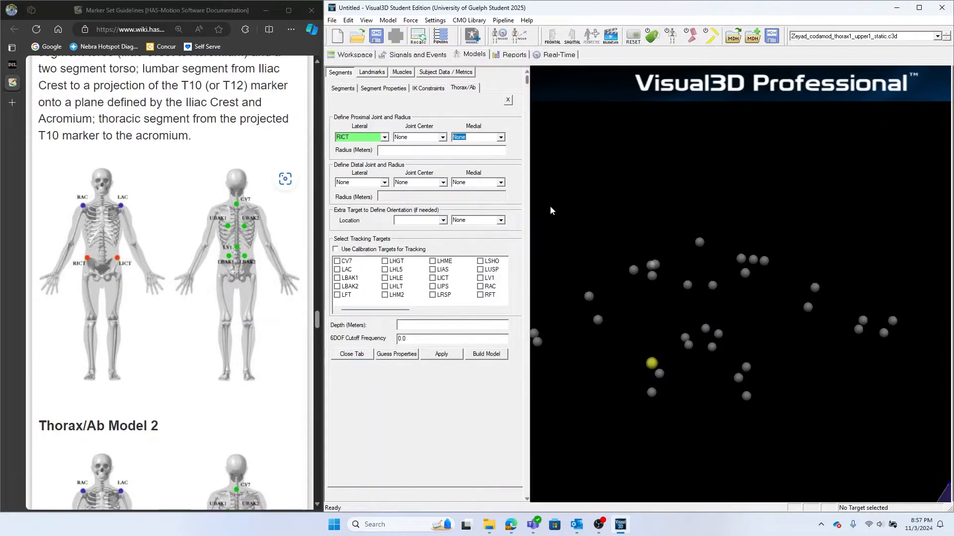
pyautogui.write('LICT')
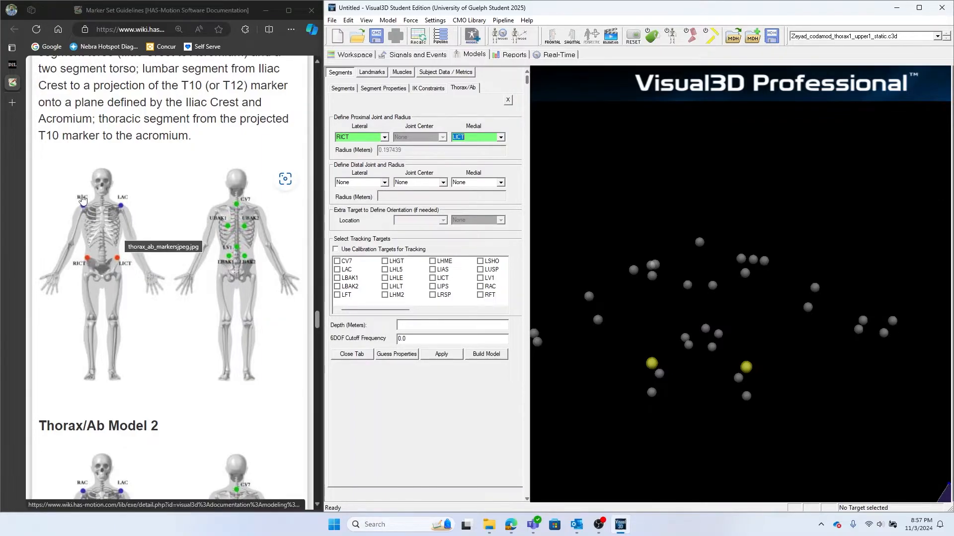
# Step: Define the Thorax/Ab segment's distal joint with RAC as the lateral marker and LAC as the medial marker
pyautogui.click(354, 183)
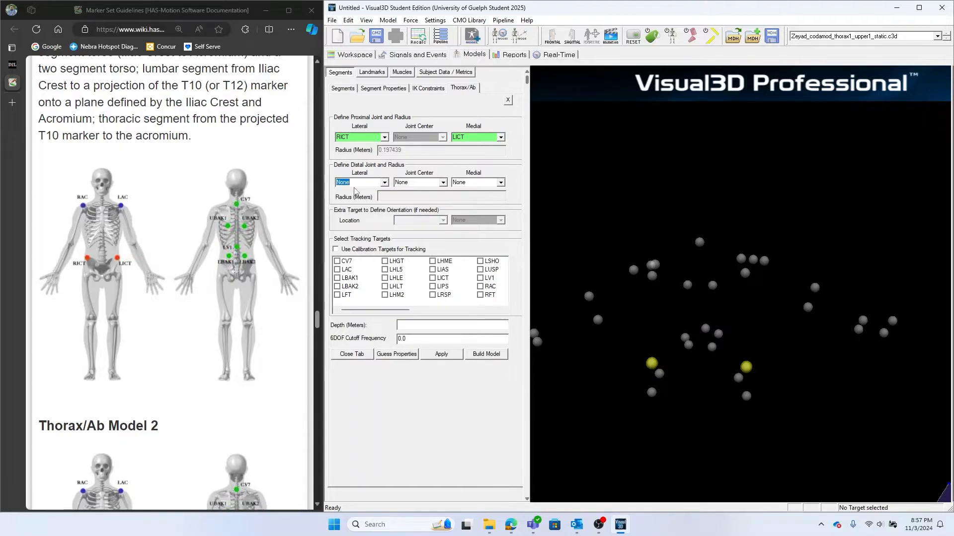
pyautogui.press('r')
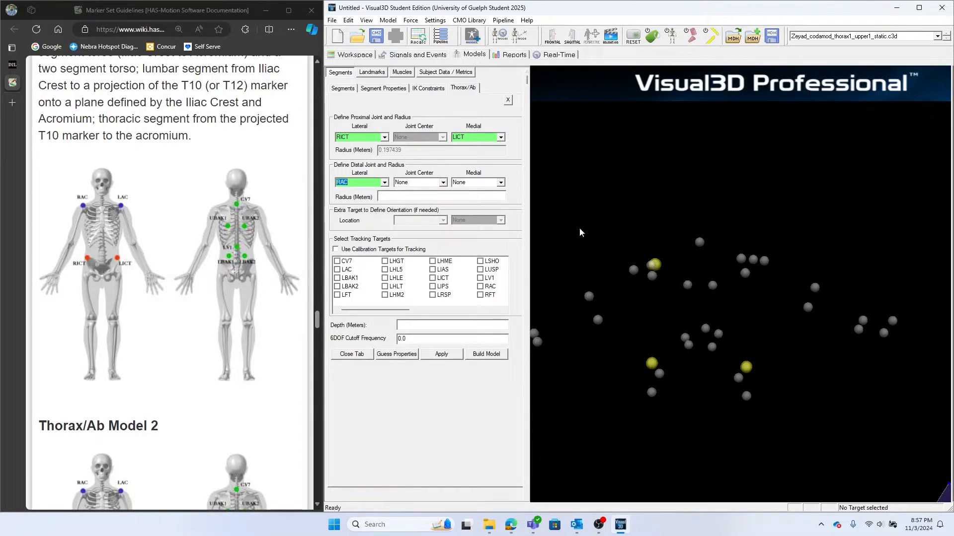
pyautogui.click(478, 183)
pyautogui.write('LAC')
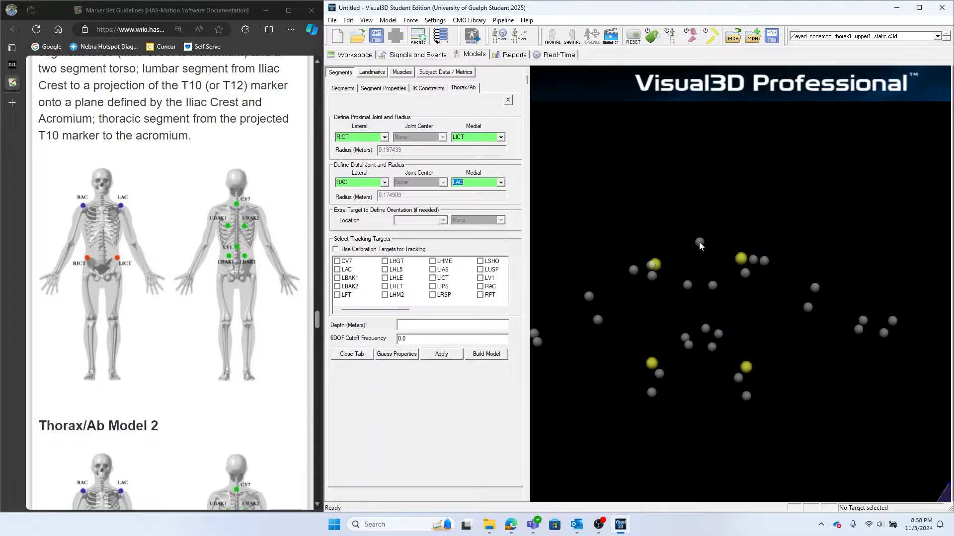
# Step: Select CV7, LBAK1, LBAK2, LV1, UBAK1 and UBAK2 as the tracking targets for the Thorax/Ab segment
pyautogui.click(336, 261)
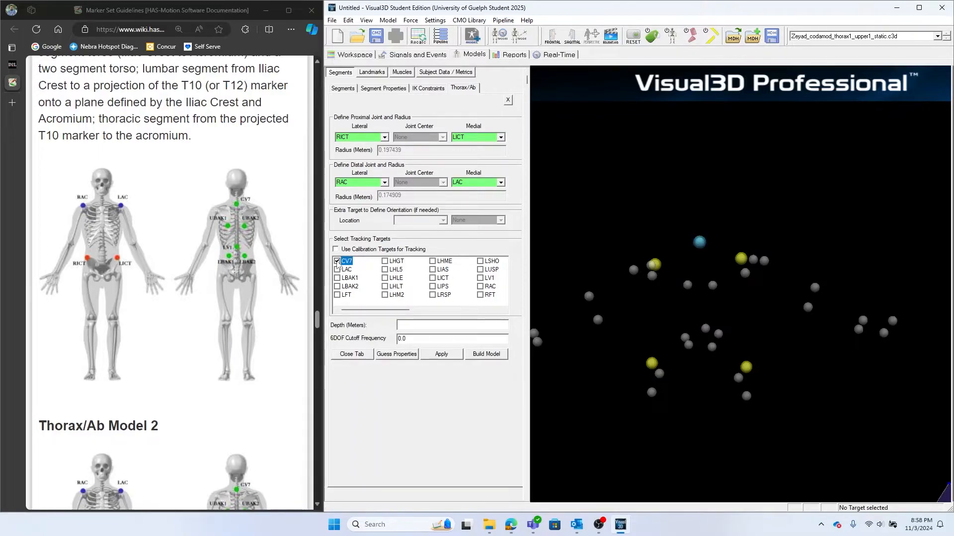
pyautogui.click(337, 278)
pyautogui.click(337, 286)
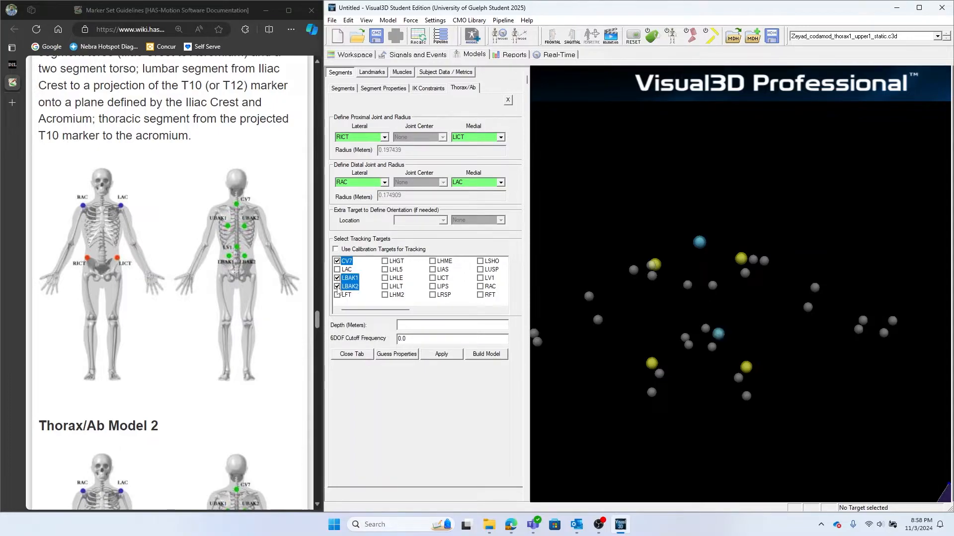
pyautogui.click(706, 328)
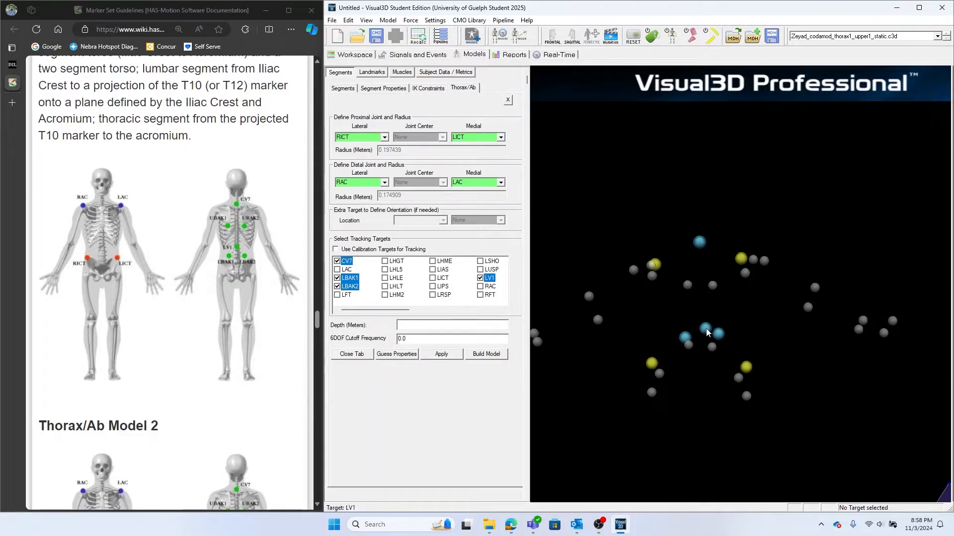
pyautogui.moveTo(404, 311); pyautogui.dragTo(488, 316)
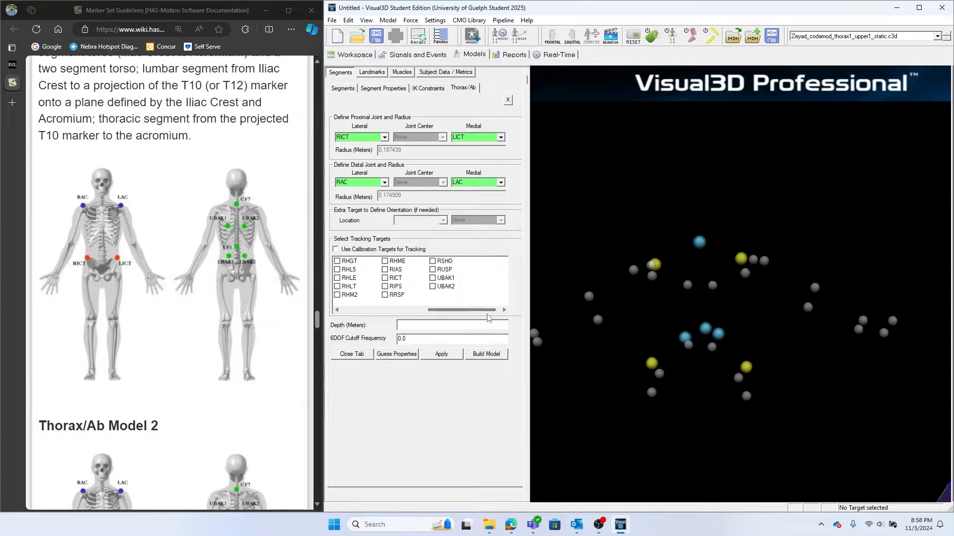
pyautogui.click(432, 278)
pyautogui.click(432, 286)
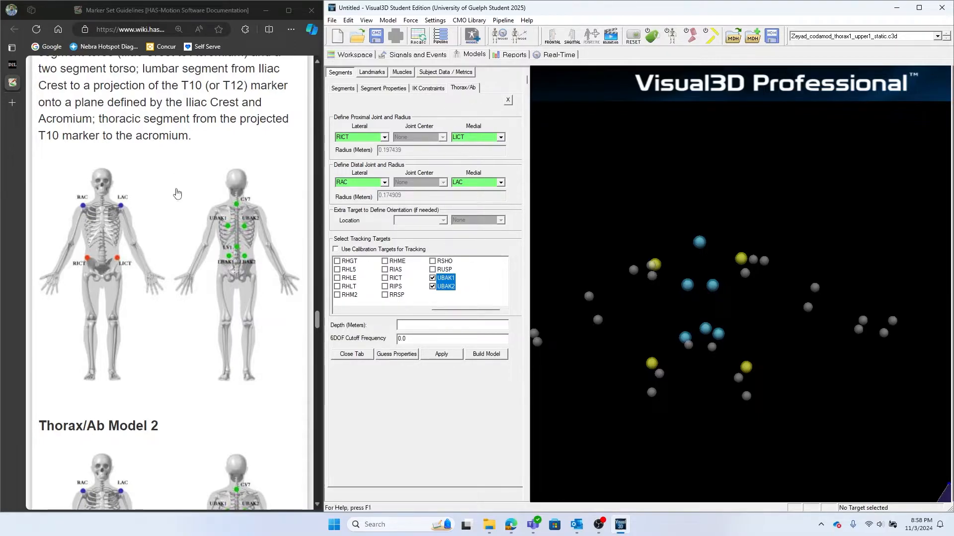
# Step: Compare the Thorax/Ab Model 1 and Model 2 marker diagrams on the Marker Set Guidelines page
pyautogui.scroll(3, 178, 189)
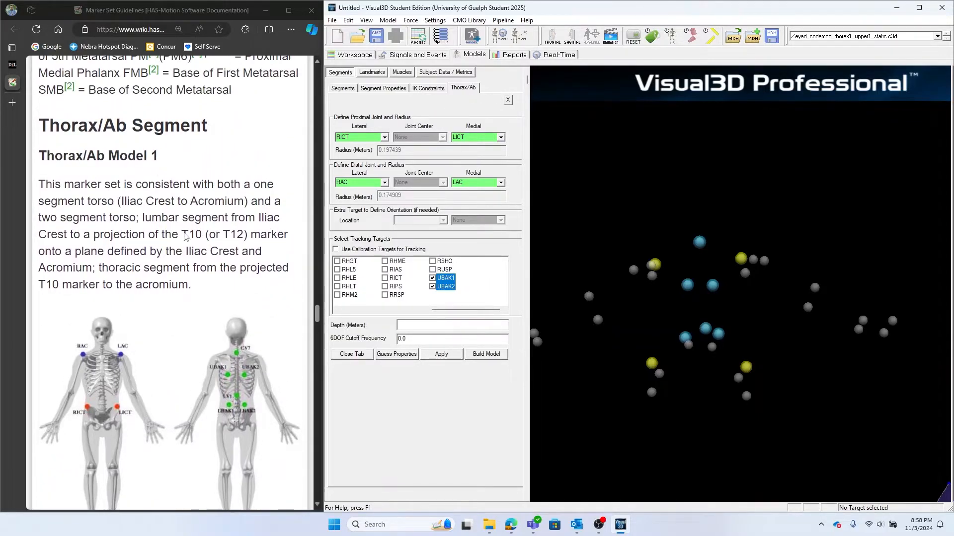
pyautogui.scroll(-4, 187, 220)
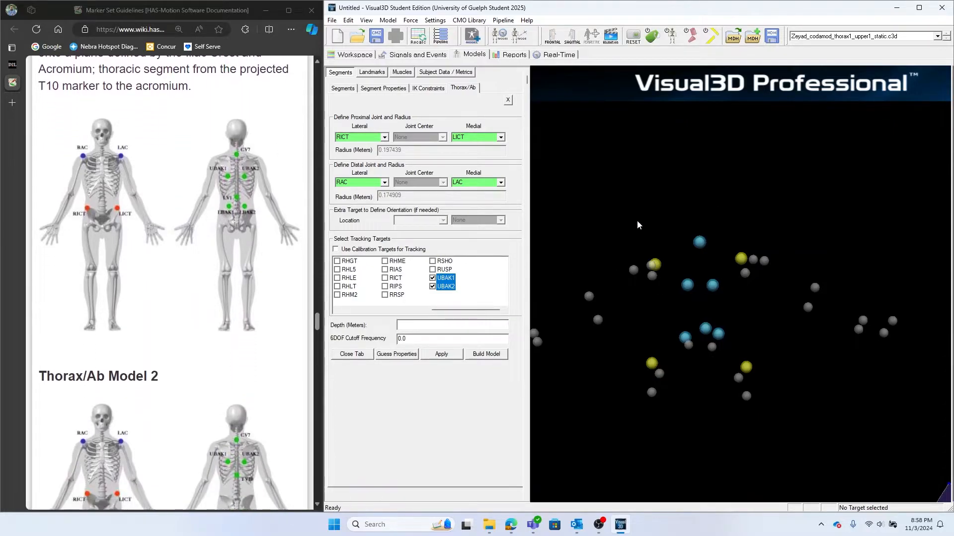
pyautogui.scroll(-2, 179, 225)
pyautogui.scroll(-4, 179, 226)
pyautogui.scroll(3, 181, 228)
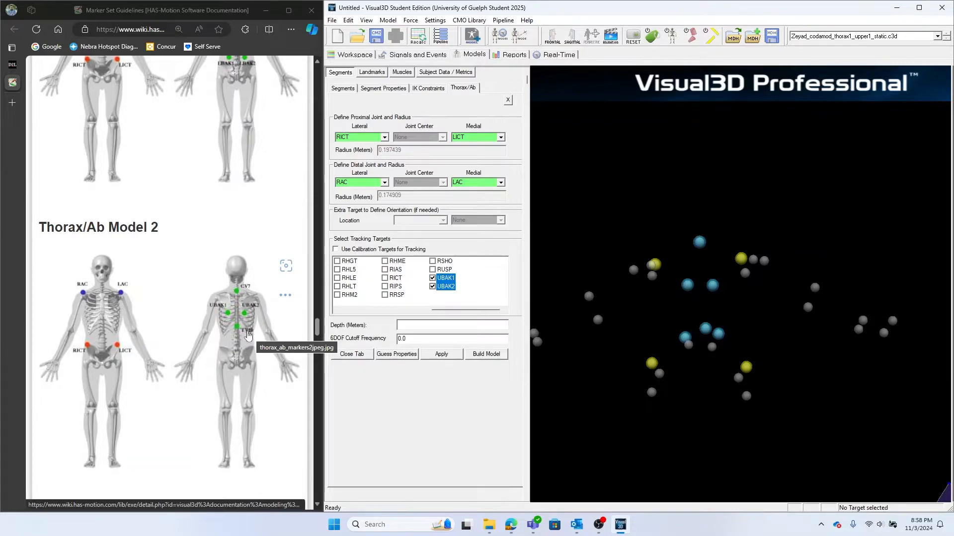
pyautogui.scroll(2, 244, 301)
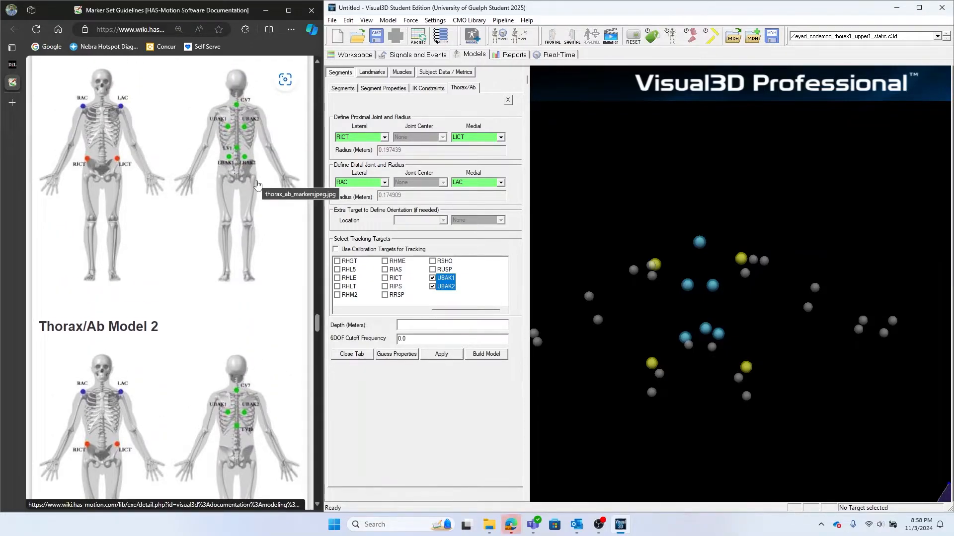
# Step: Apply the Thorax/Ab definition and build the model, displaying the segment in the 3D view before closing its definition
pyautogui.click(441, 355)
pyautogui.click(489, 356)
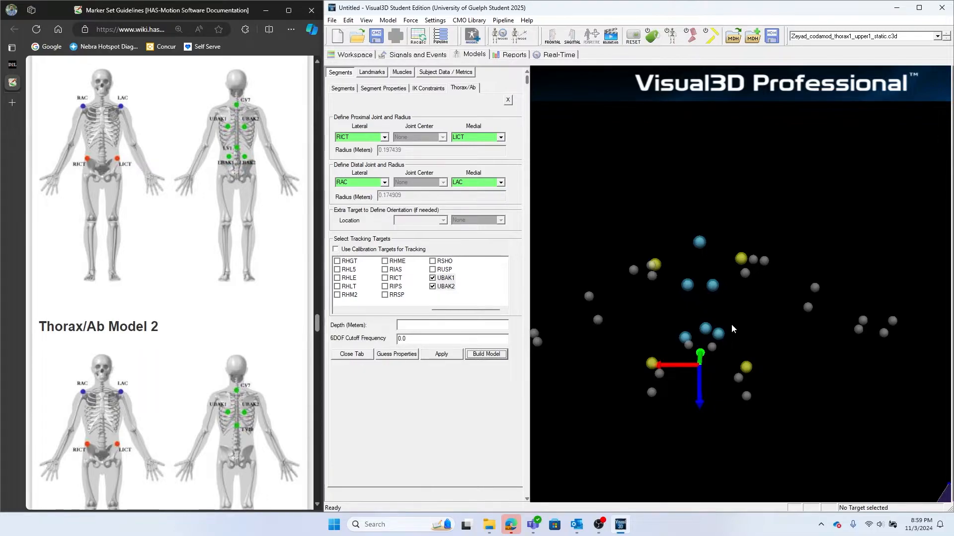
pyautogui.click(670, 37)
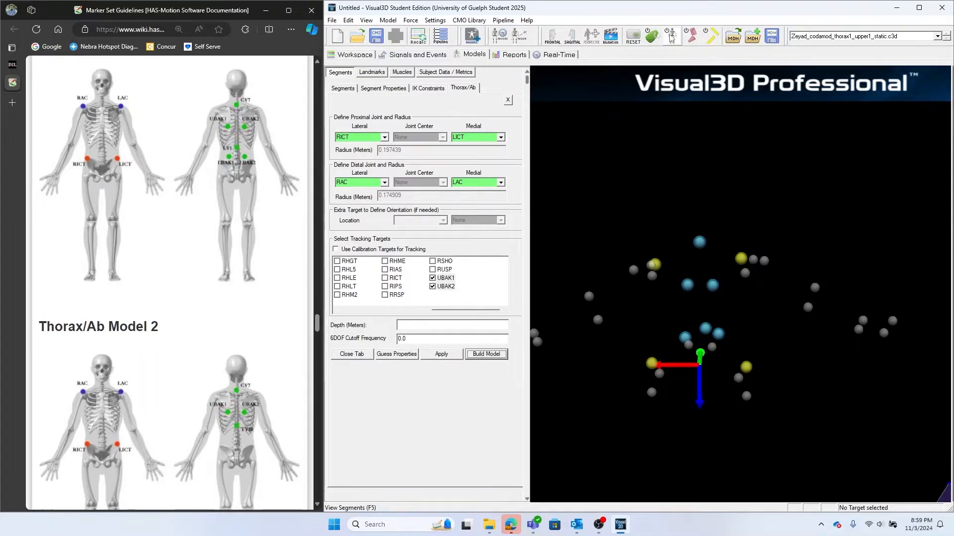
pyautogui.click(671, 38)
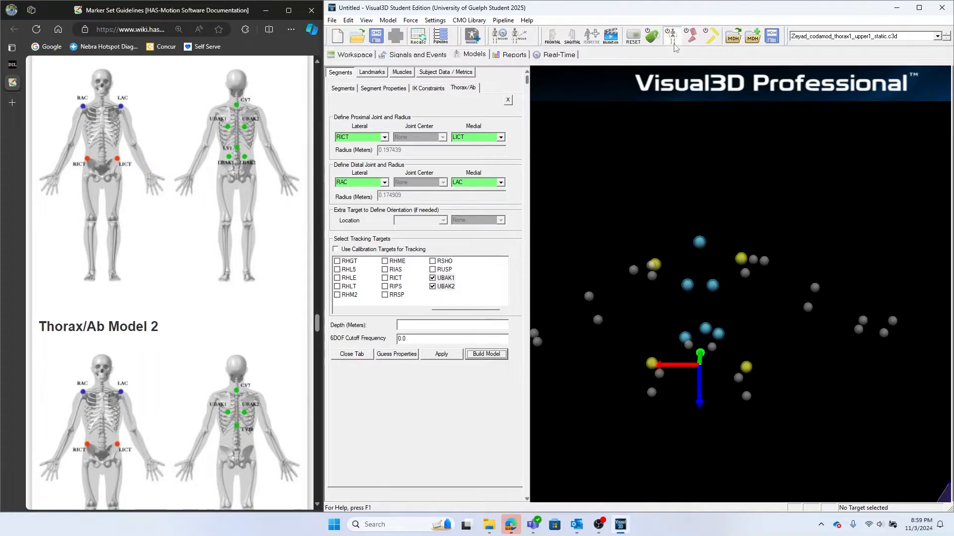
pyautogui.moveTo(753, 219); pyautogui.dragTo(815, 226)
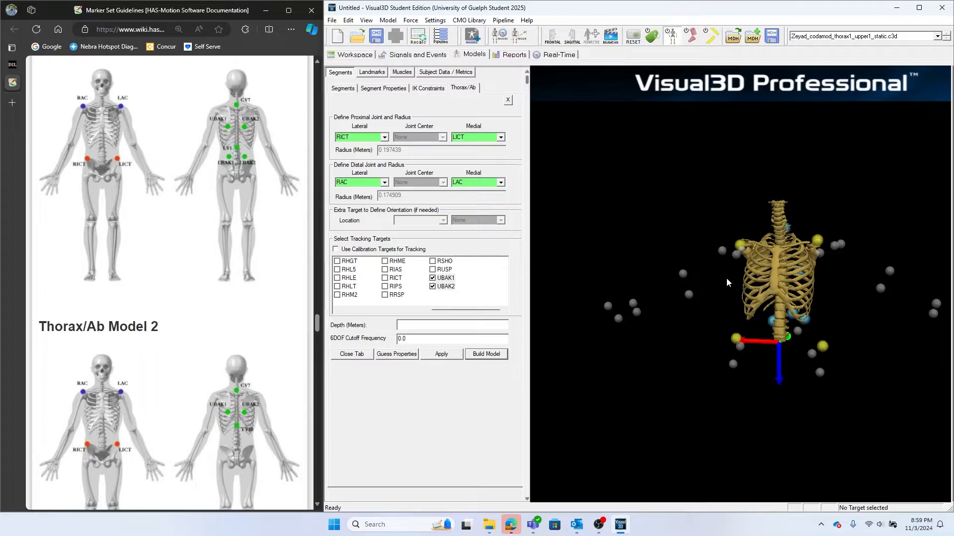
pyautogui.moveTo(845, 343)
pyautogui.mouseDown()
pyautogui.moveTo(720, 317)
pyautogui.moveTo(746, 316)
pyautogui.moveTo(742, 341)
pyautogui.moveTo(842, 348)
pyautogui.mouseUp()
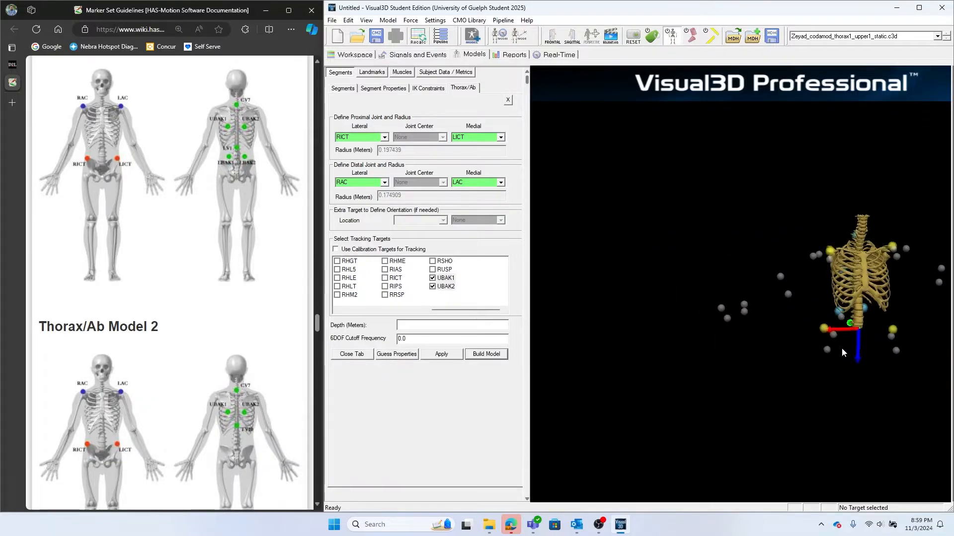
pyautogui.moveTo(915, 333); pyautogui.dragTo(861, 332, button='right')
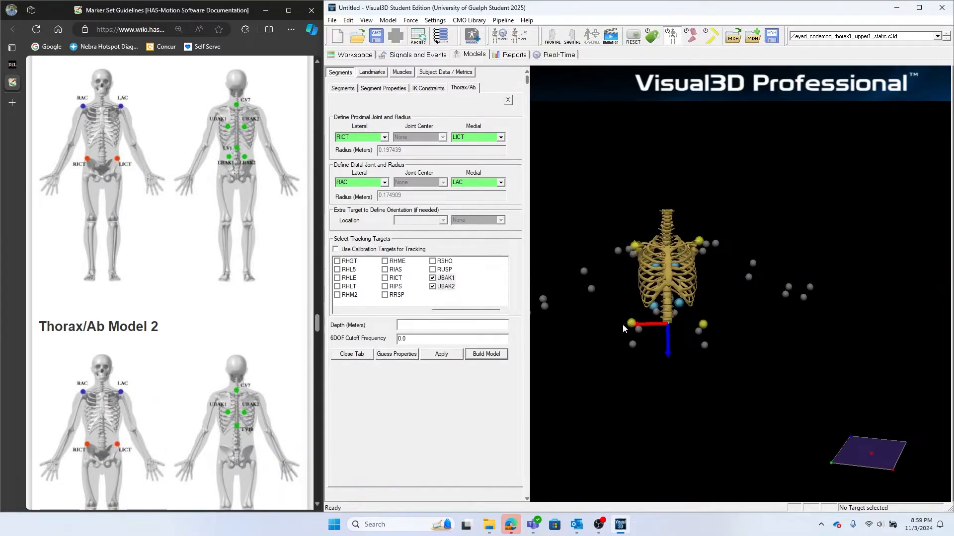
pyautogui.click(361, 355)
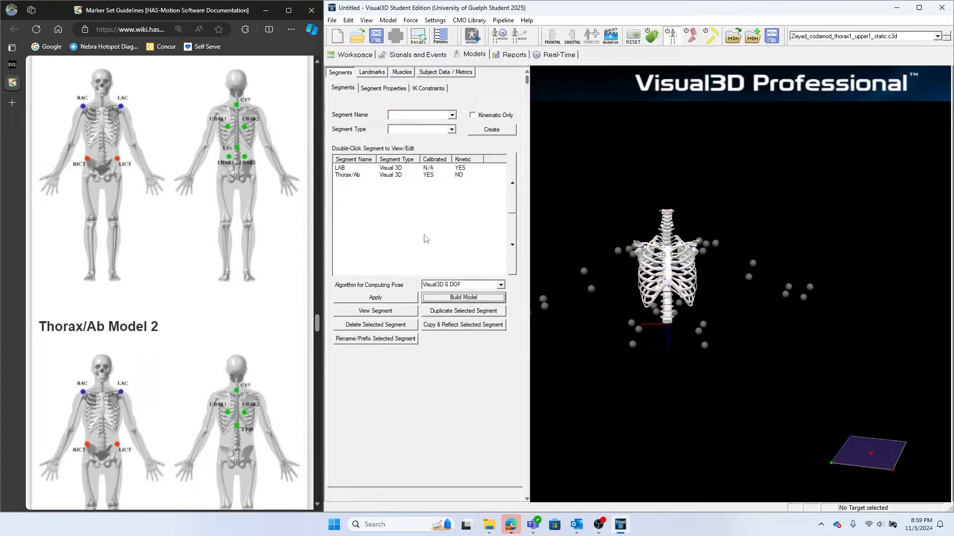
# Step: Create a Right Upper Arm segment of type Visual 3D with the Kinematic Only option enabled
pyautogui.click(629, 286)
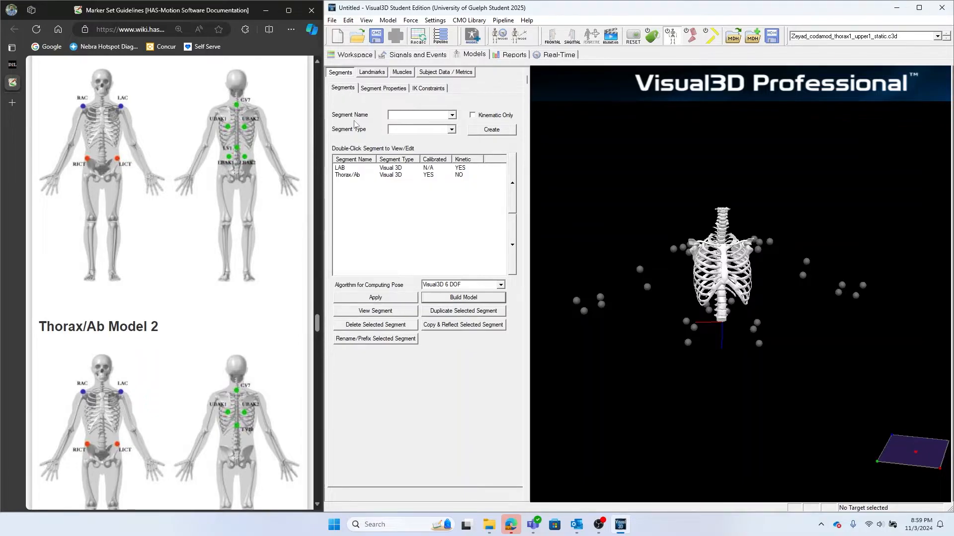
pyautogui.click(452, 115)
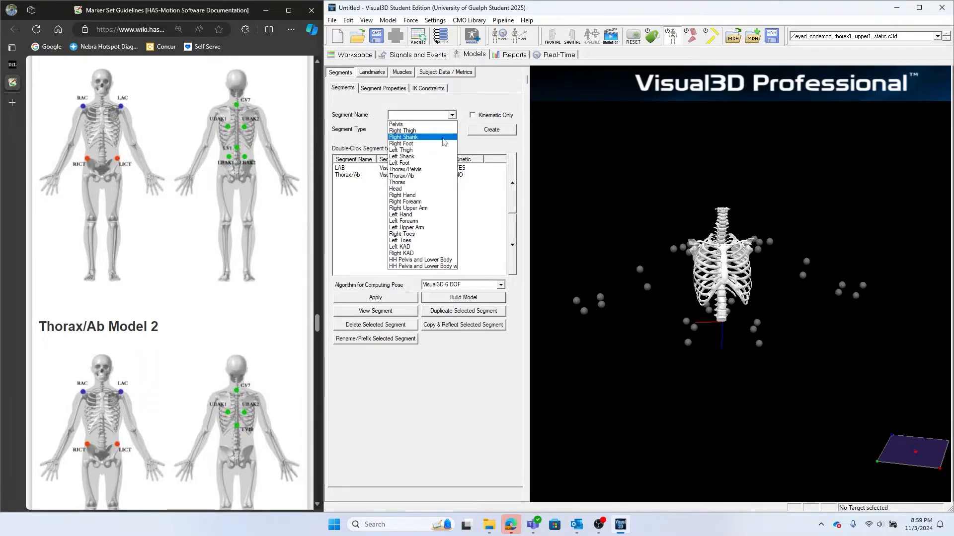
pyautogui.click(416, 208)
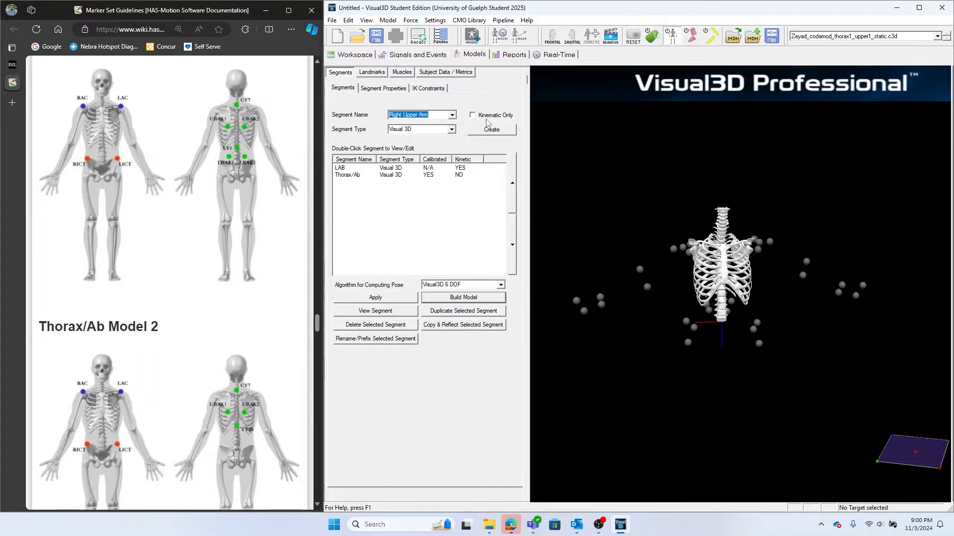
pyautogui.click(473, 116)
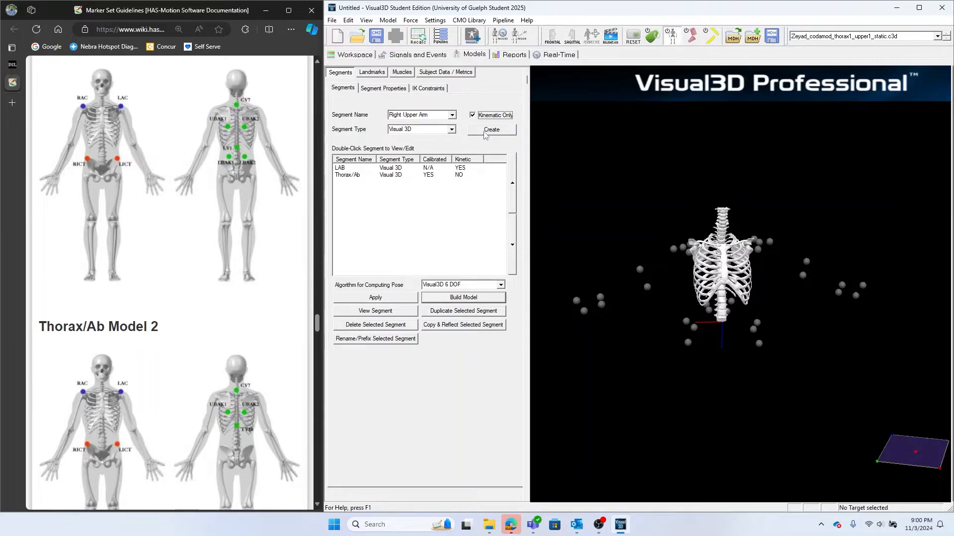
pyautogui.click(491, 130)
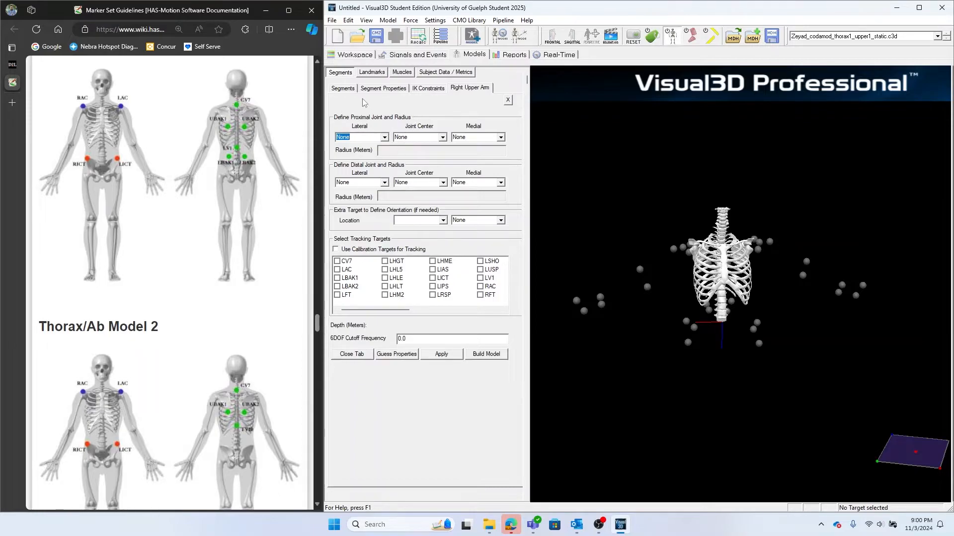
# Step: Find the upper-arm Model 1 marker diagram on the Marker Set Guidelines page for the Right Upper Arm definition
pyautogui.moveTo(679, 288); pyautogui.dragTo(678, 256)
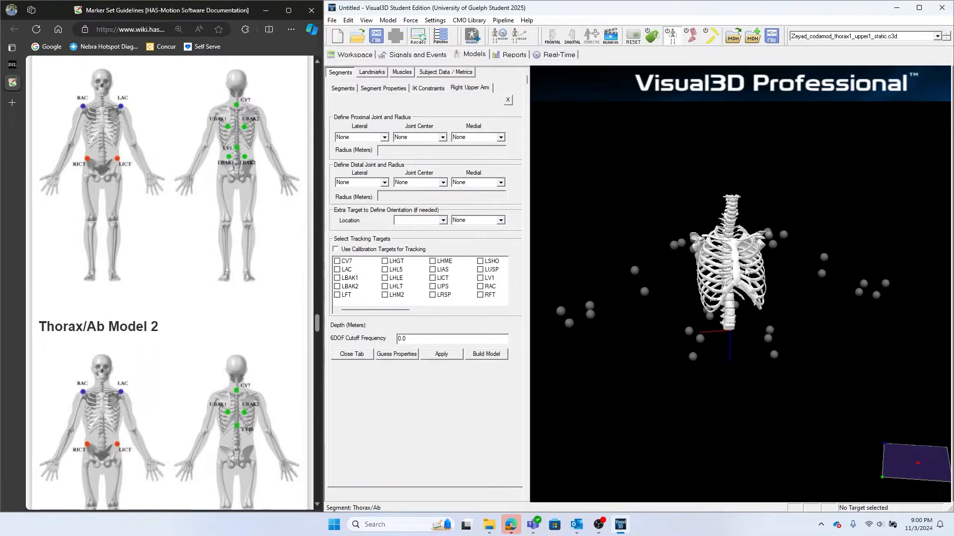
pyautogui.click(694, 241)
pyautogui.scroll(3, 693, 240)
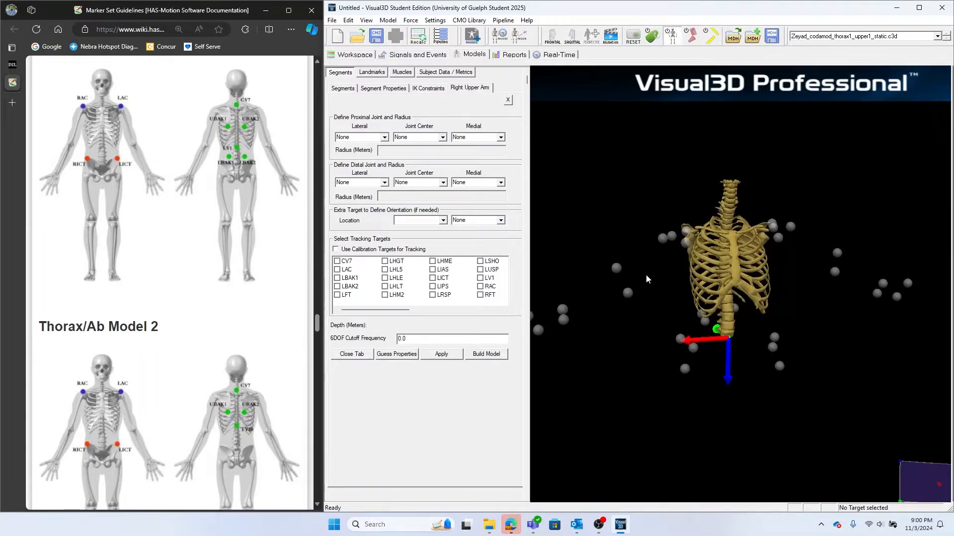
pyautogui.click(371, 137)
pyautogui.click(370, 138)
pyautogui.scroll(-8, 186, 239)
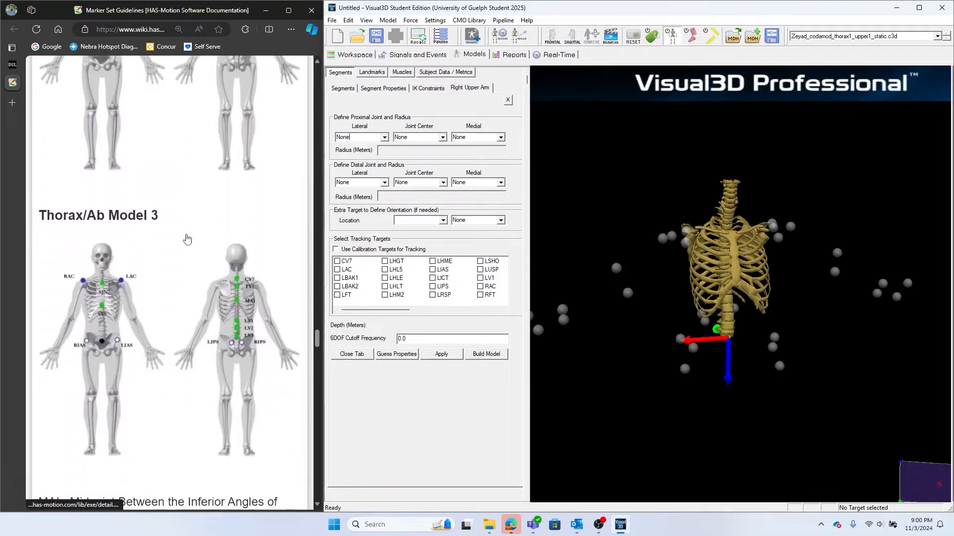
pyautogui.scroll(-4, 187, 240)
pyautogui.scroll(-20, 210, 217)
pyautogui.scroll(-20, 211, 217)
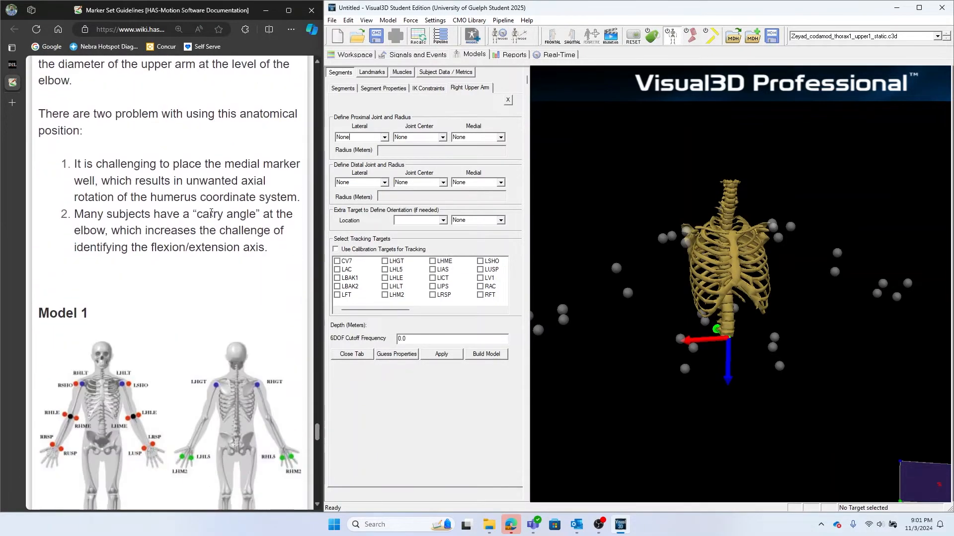
pyautogui.scroll(-4, 211, 213)
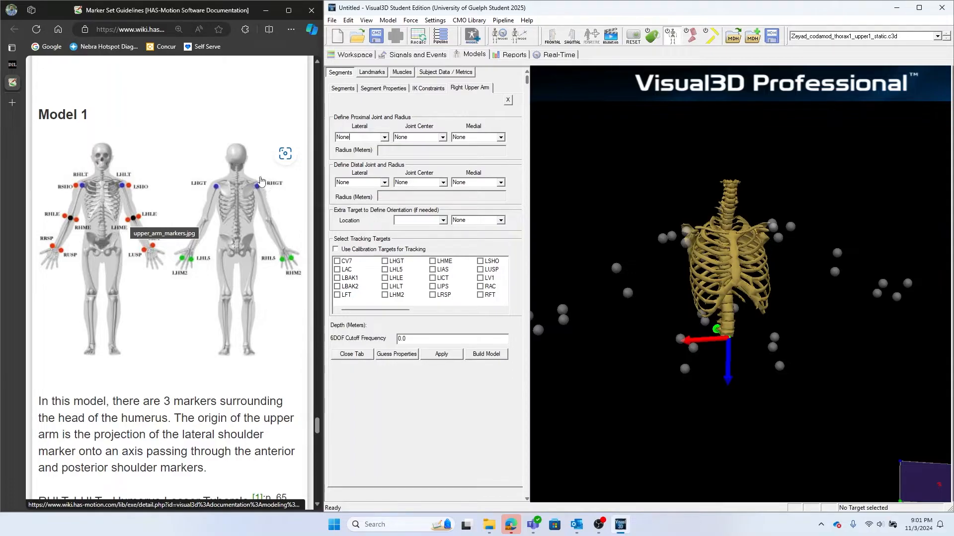
# Step: Define the Right Upper Arm's proximal joint with RHGT as the lateral target and RHLT as the medial target
pyautogui.moveTo(601, 206); pyautogui.dragTo(819, 219)
pyautogui.click(821, 218)
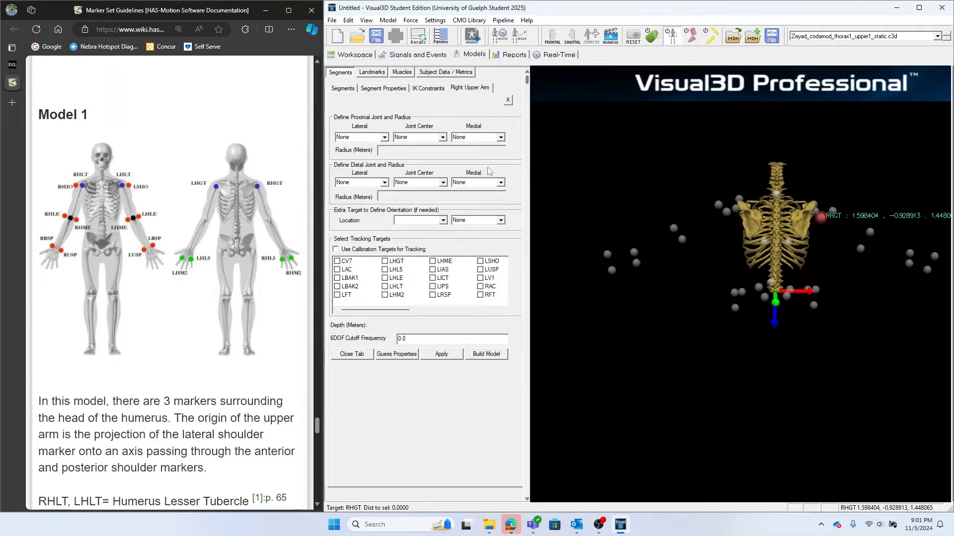
pyautogui.doubleClick(350, 138)
pyautogui.write('R')
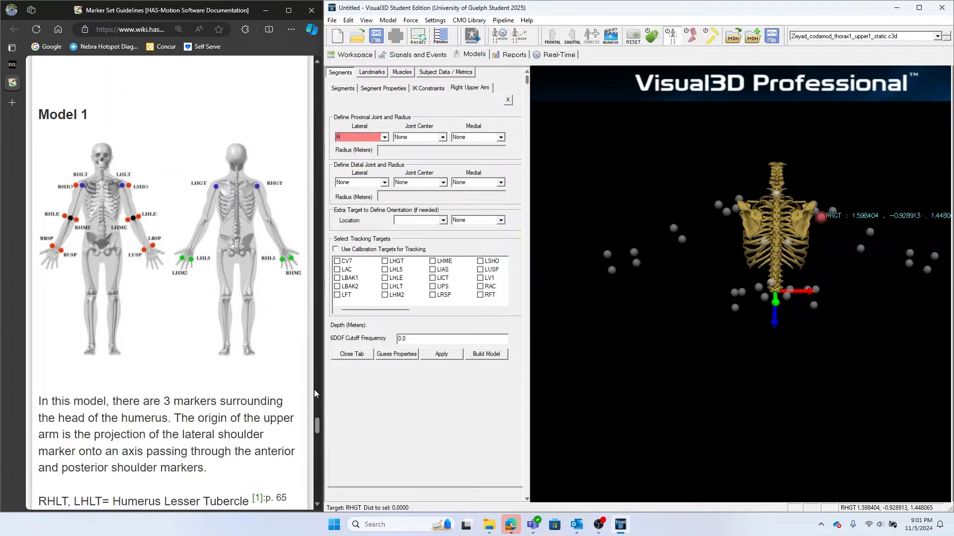
pyautogui.write('HGT')
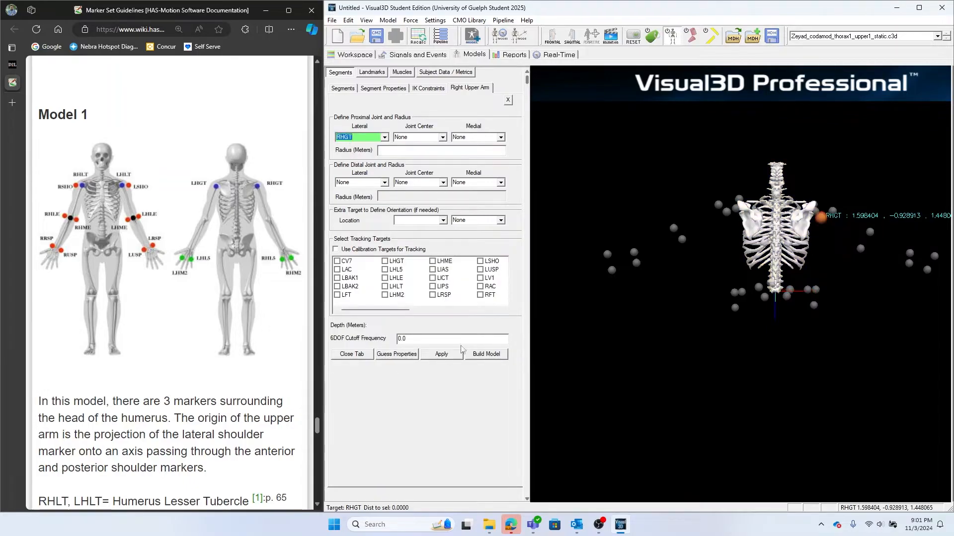
pyautogui.moveTo(896, 191); pyautogui.dragTo(719, 196)
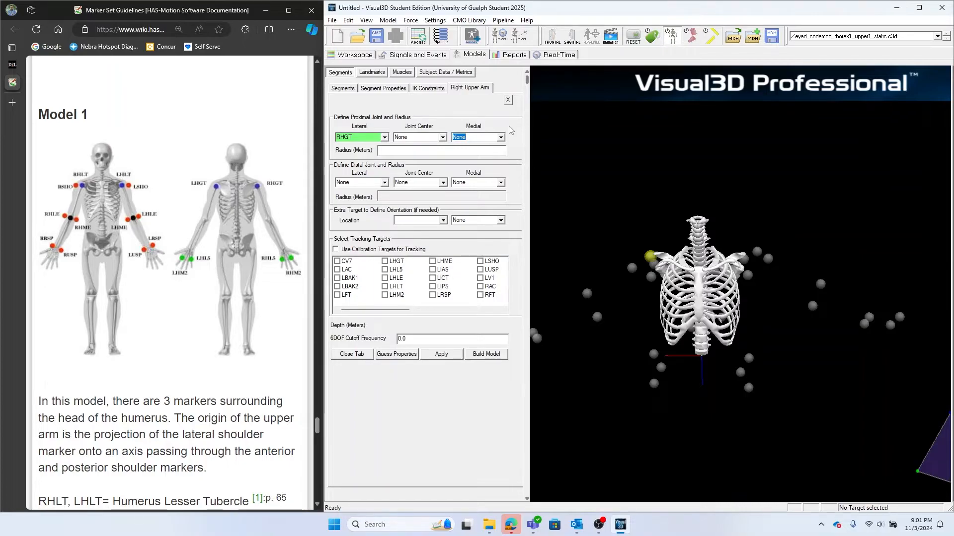
pyautogui.write('RHLT')
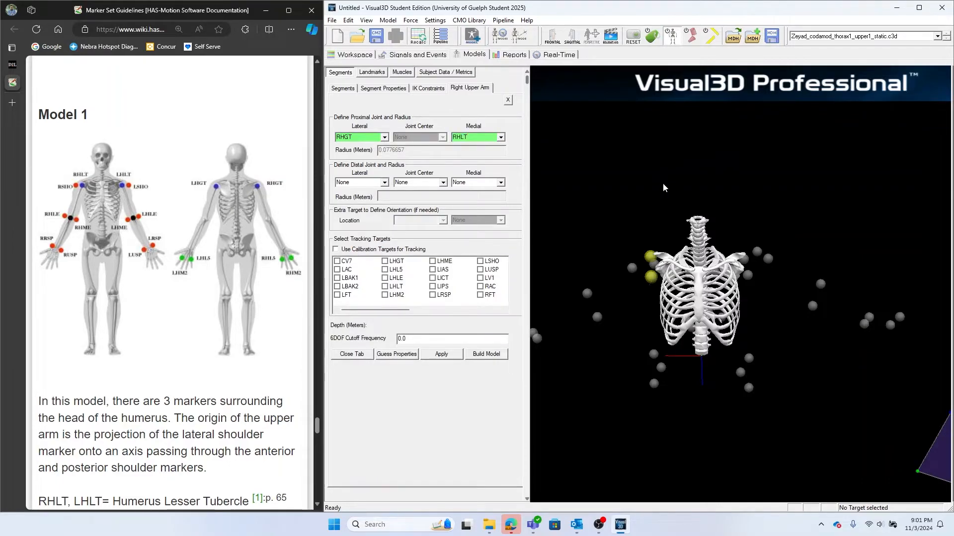
# Step: Identify the lateral elbow marker in the 3D view and set RHLE as the Right Upper Arm's distal lateral target
pyautogui.moveTo(666, 190); pyautogui.dragTo(734, 183)
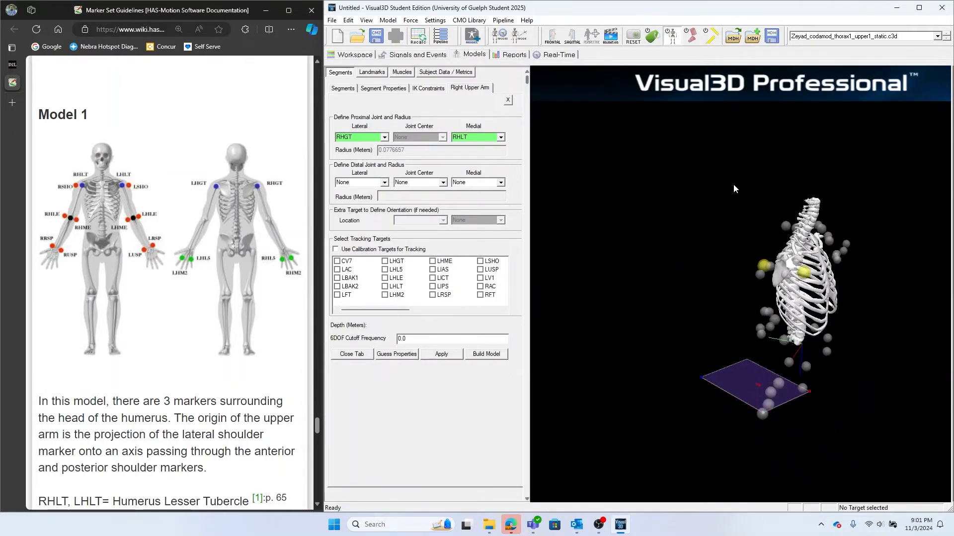
pyautogui.moveTo(808, 276); pyautogui.dragTo(829, 231)
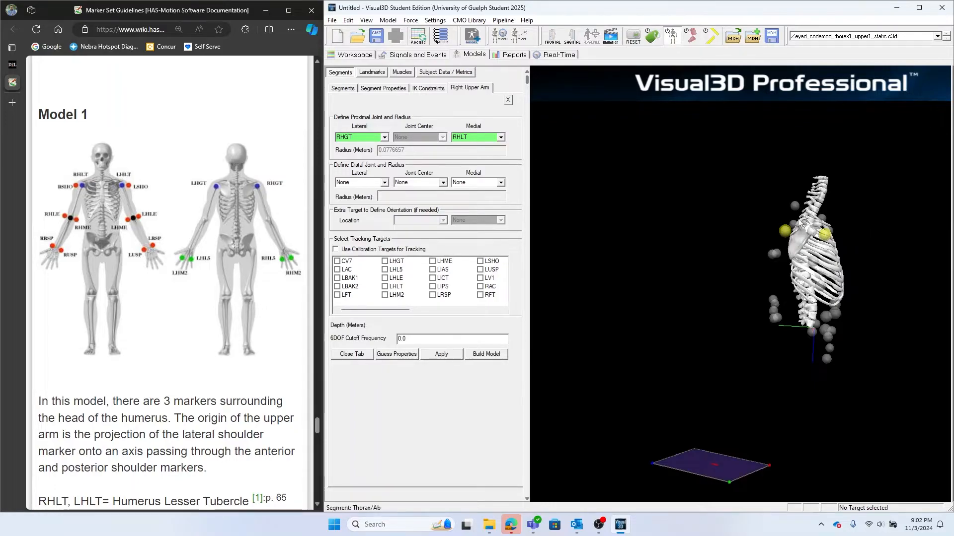
pyautogui.moveTo(842, 344); pyautogui.dragTo(819, 334)
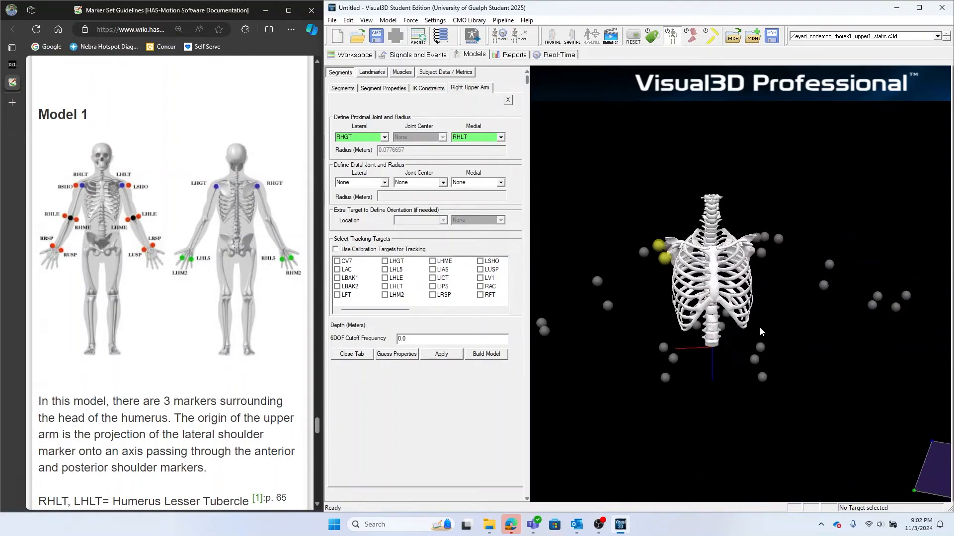
pyautogui.moveTo(607, 262); pyautogui.dragTo(618, 252)
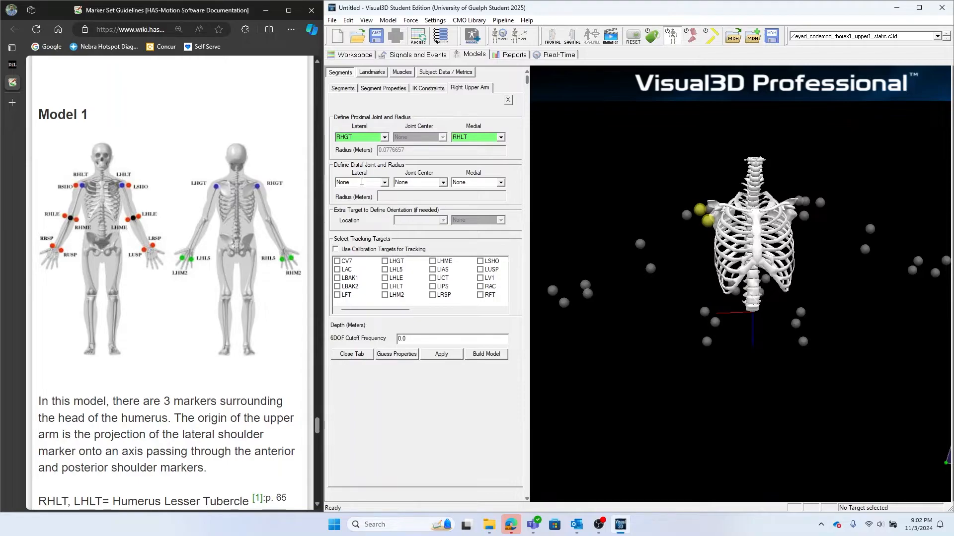
pyautogui.click(355, 186)
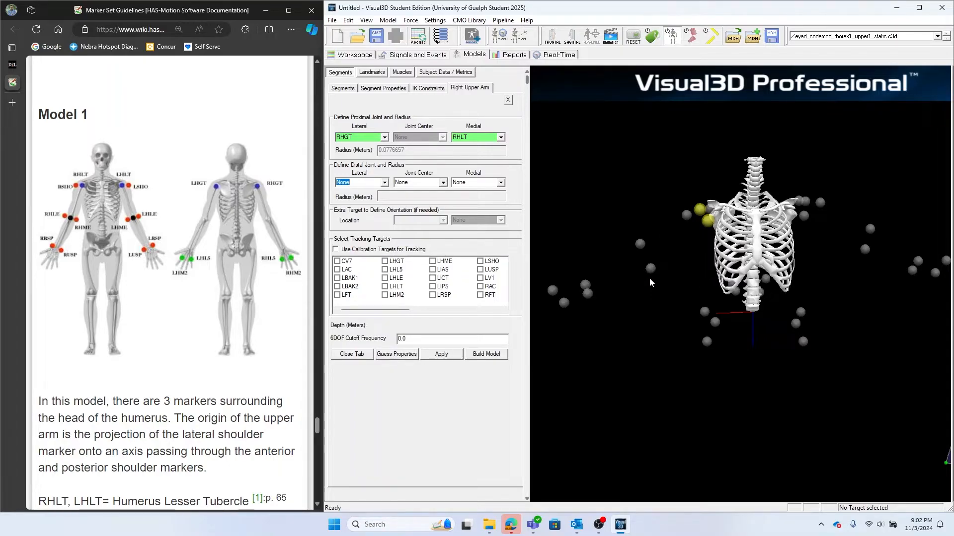
pyautogui.click(640, 243)
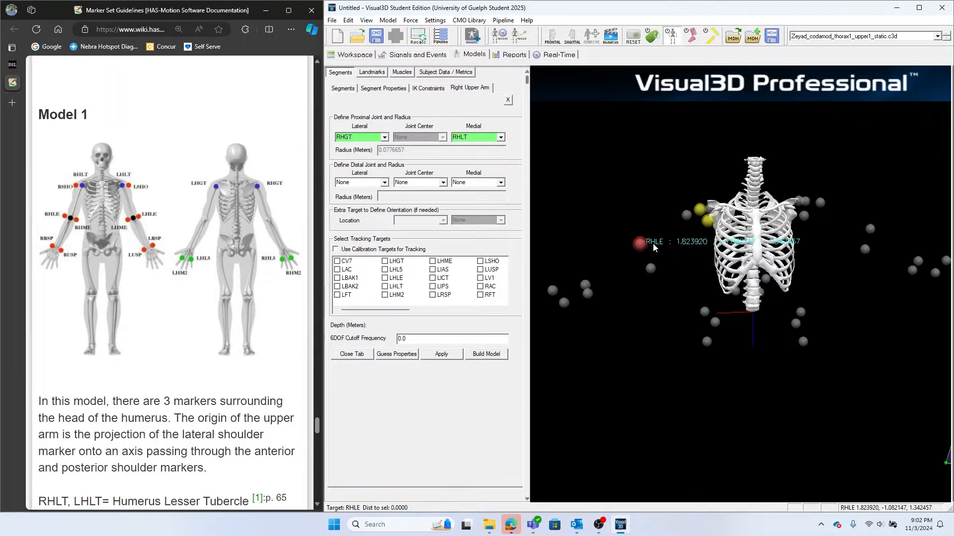
pyautogui.click(368, 182)
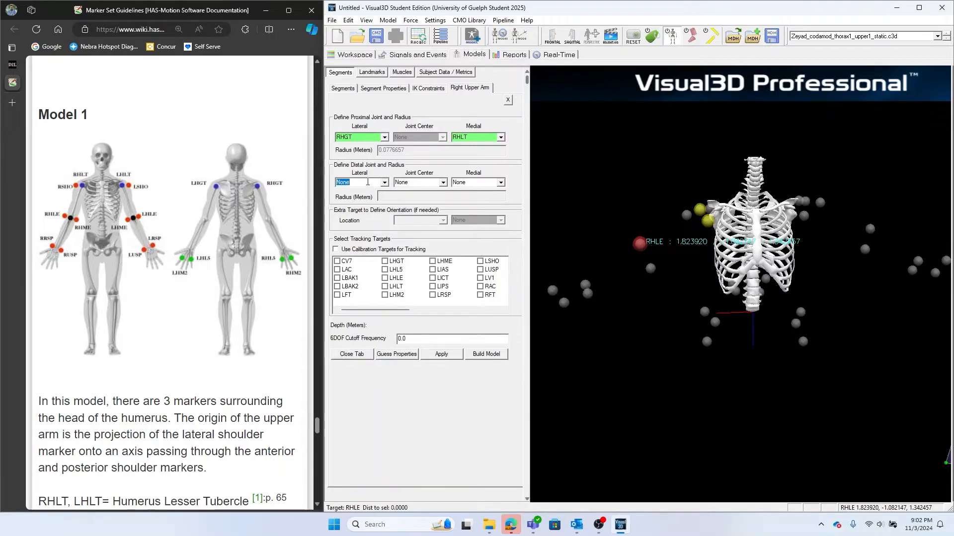
pyautogui.write('RH')
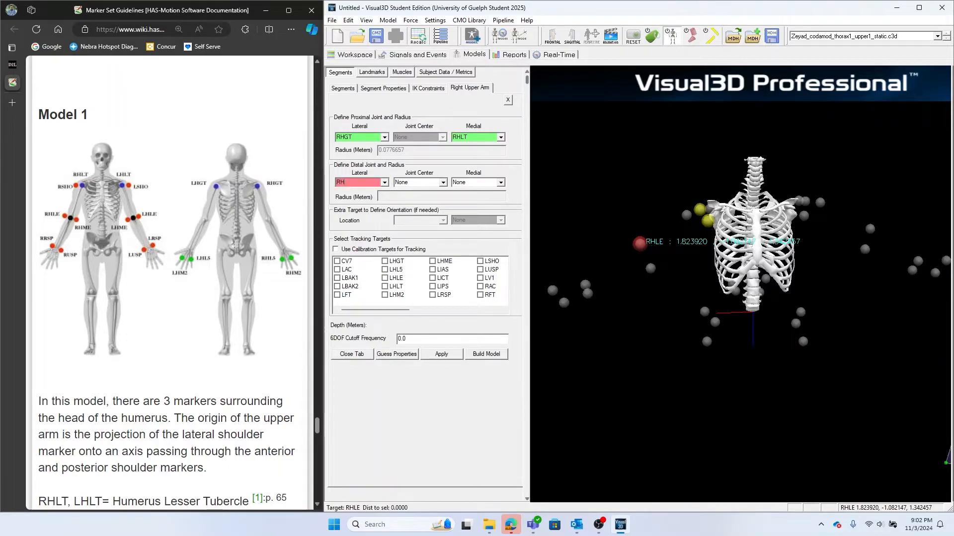
pyautogui.write('LE')
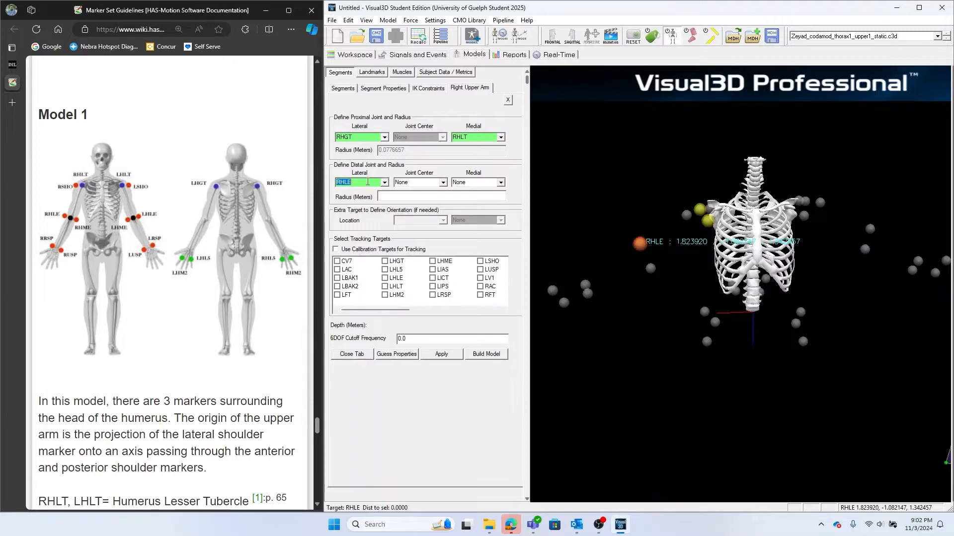
# Step: Identify the medial elbow marker in the 3D view and set RHME as the Right Upper Arm's distal medial target
pyautogui.click(653, 271)
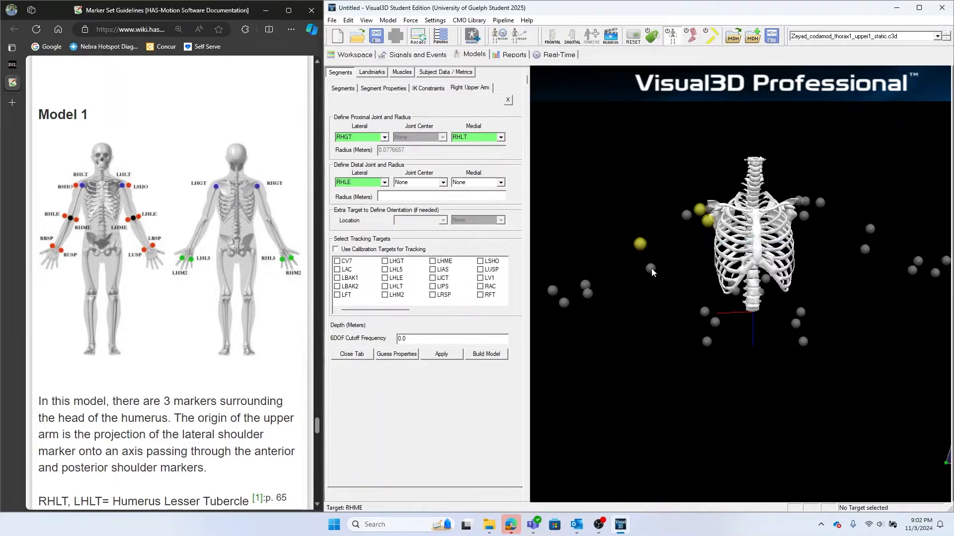
pyautogui.click(652, 271)
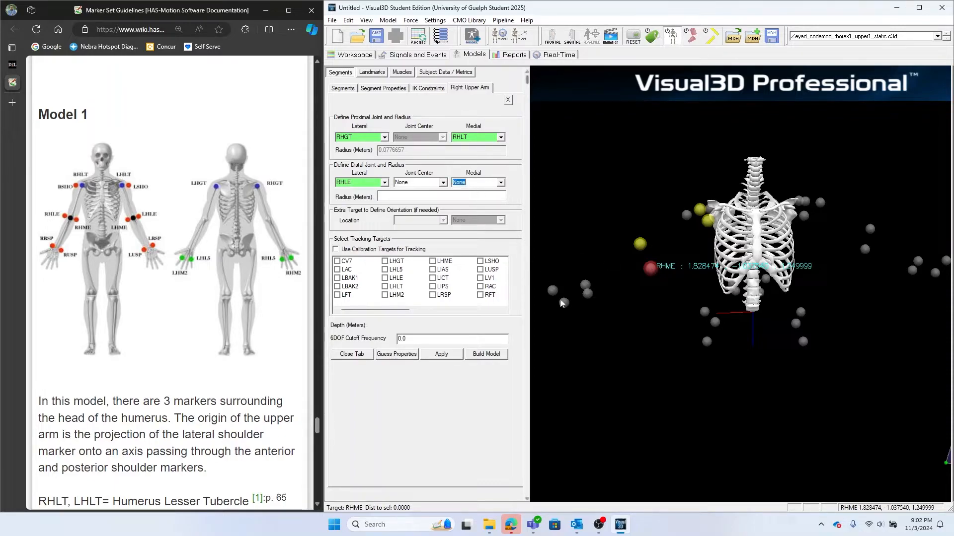
pyautogui.write('RH')
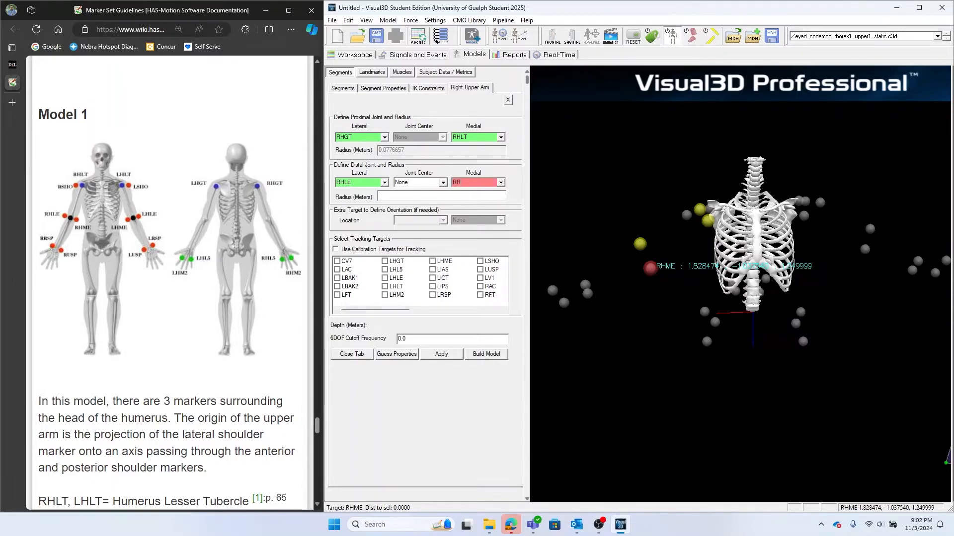
pyautogui.write('ME')
pyautogui.press('Return')
pyautogui.click(662, 334)
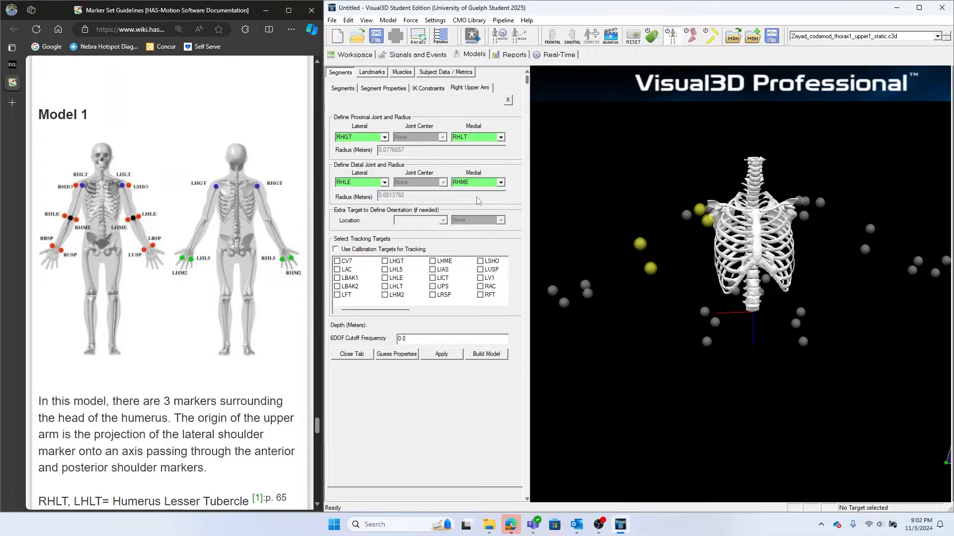
# Step: Enable Use Calibration Targets for Tracking for the Right Upper Arm segment
pyautogui.moveTo(674, 281)
pyautogui.mouseDown()
pyautogui.moveTo(637, 275)
pyautogui.moveTo(669, 284)
pyautogui.mouseUp()
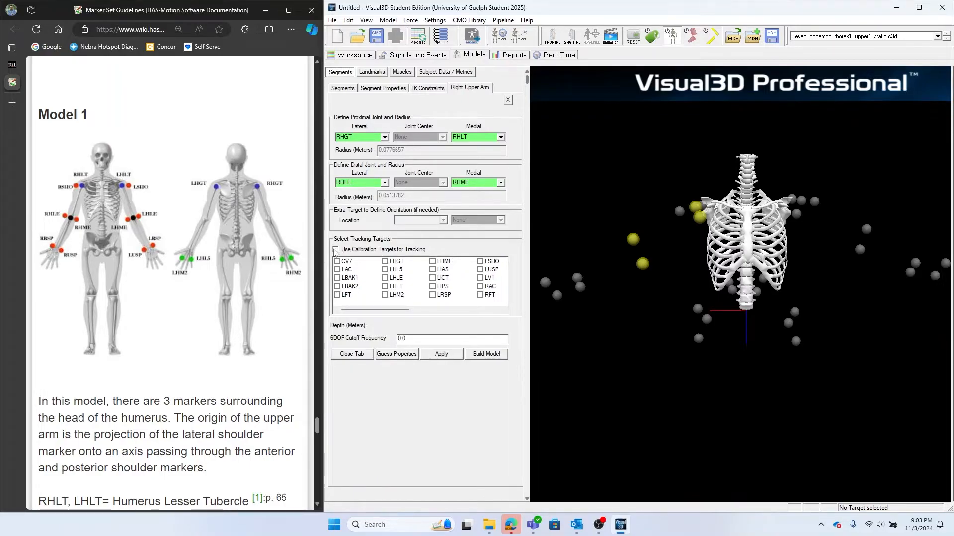
pyautogui.click(335, 249)
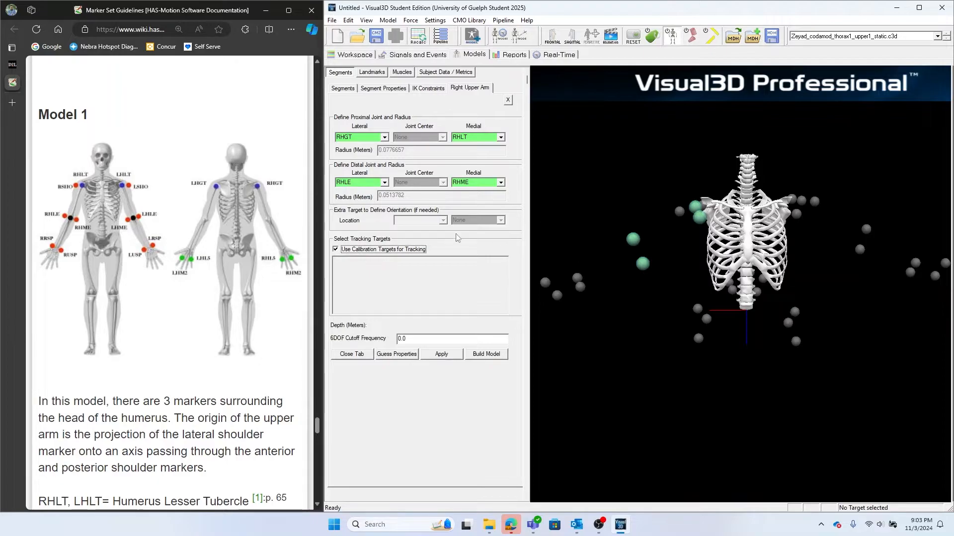
pyautogui.click(336, 249)
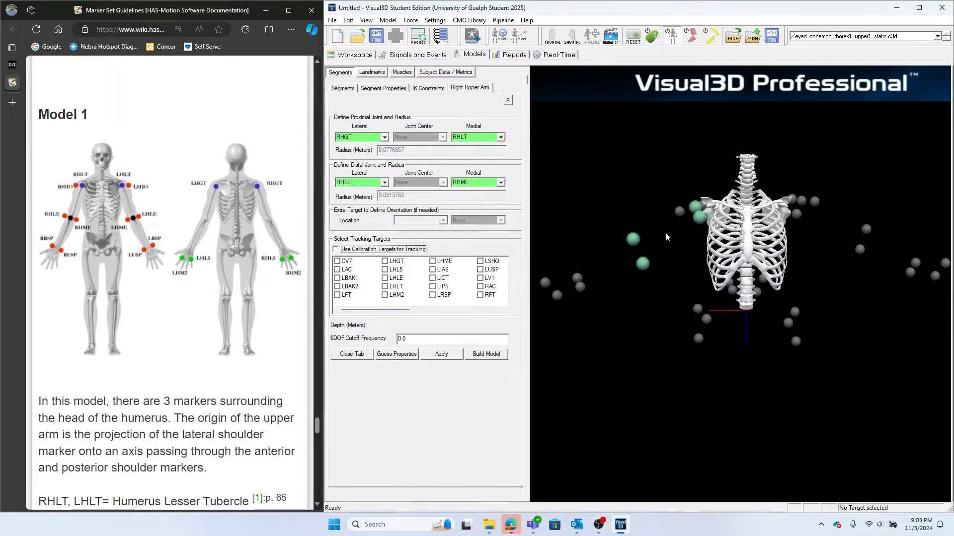
pyautogui.click(335, 249)
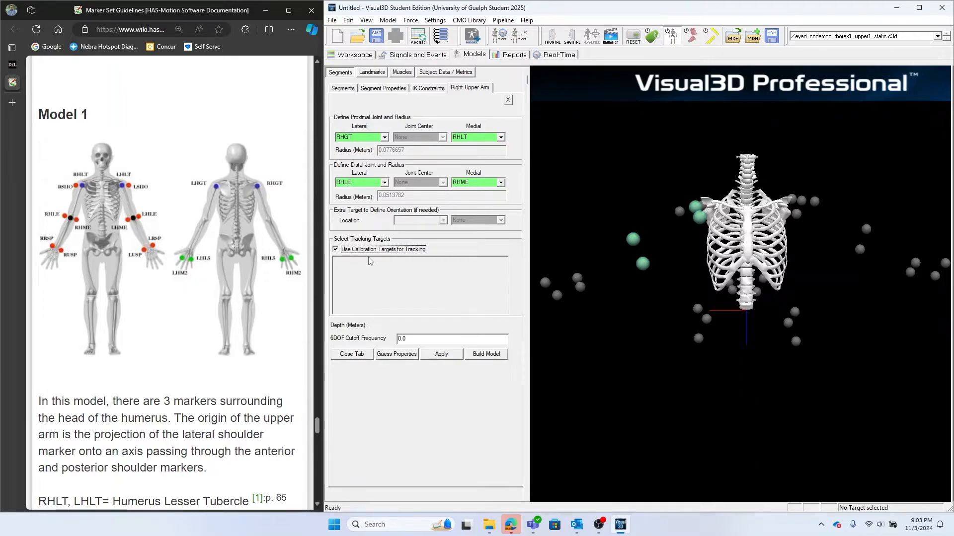
# Step: Apply the Right Upper Arm definition and build the model, closing the segment's definition when done
pyautogui.click(441, 354)
pyautogui.click(486, 354)
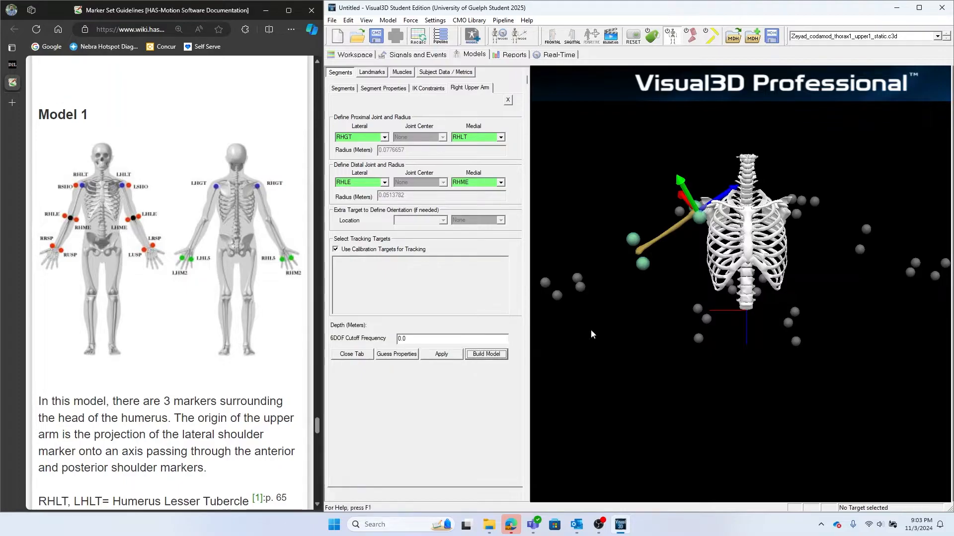
pyautogui.moveTo(607, 327)
pyautogui.mouseDown()
pyautogui.moveTo(729, 333)
pyautogui.moveTo(612, 318)
pyautogui.moveTo(581, 327)
pyautogui.moveTo(630, 327)
pyautogui.moveTo(613, 327)
pyautogui.mouseUp()
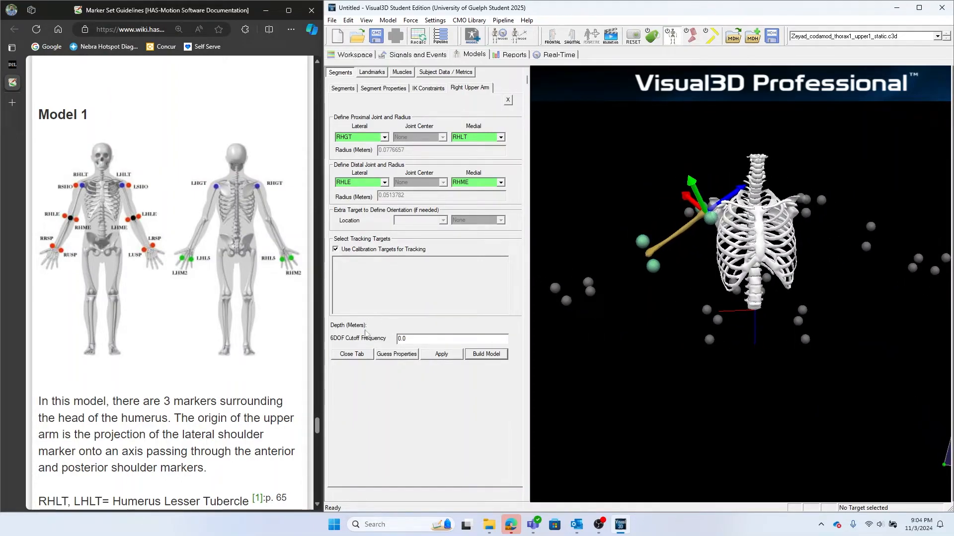
pyautogui.click(357, 354)
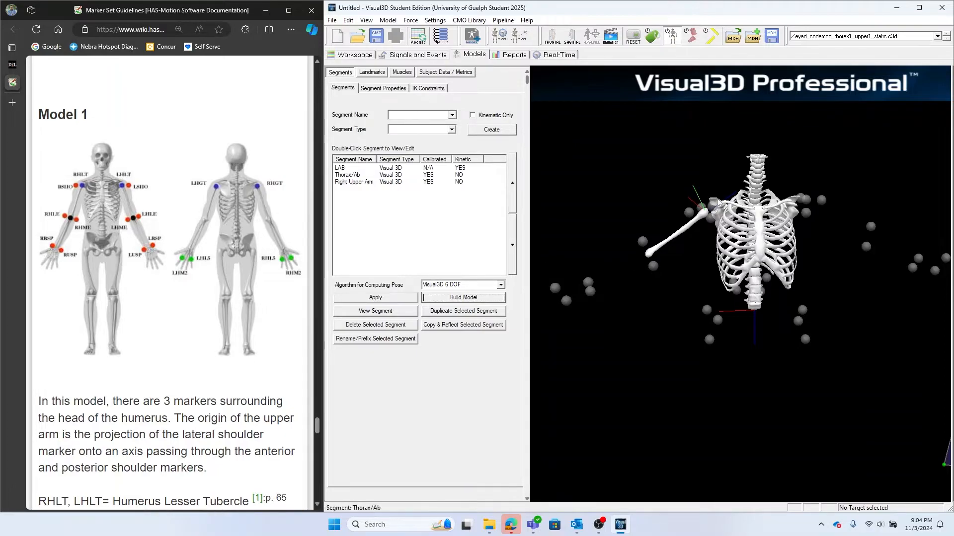
# Step: Create a Right Forearm segment of type Visual 3D with the Kinematic Only option enabled
pyautogui.click(452, 115)
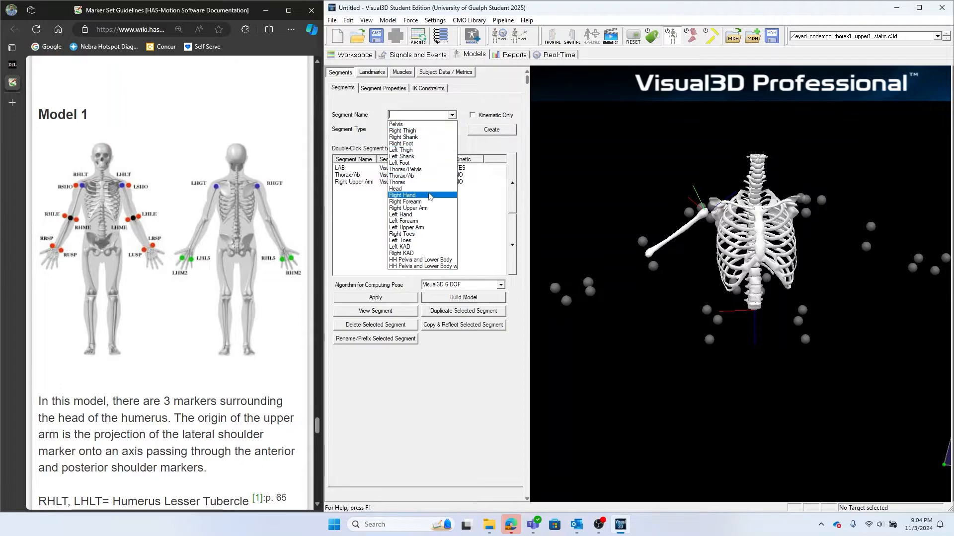
pyautogui.click(422, 202)
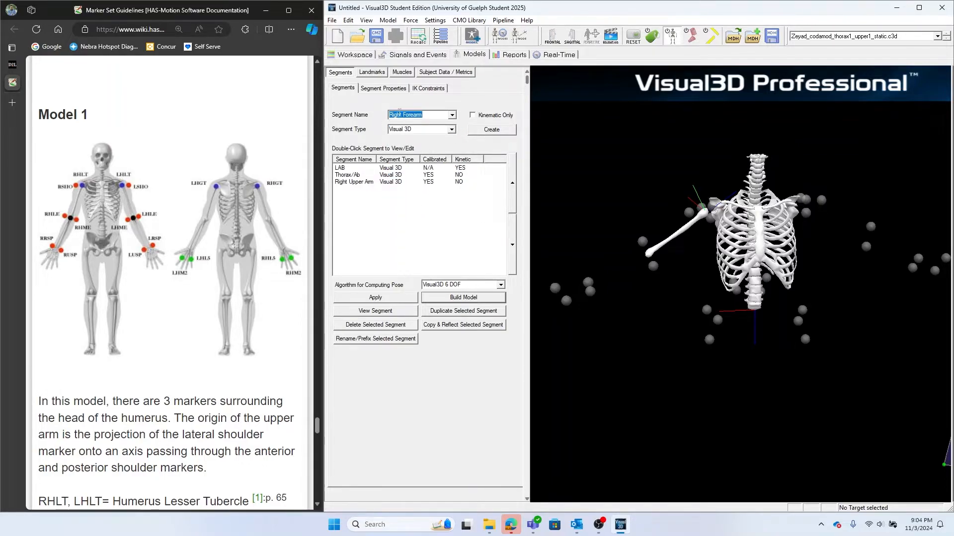
pyautogui.click(473, 116)
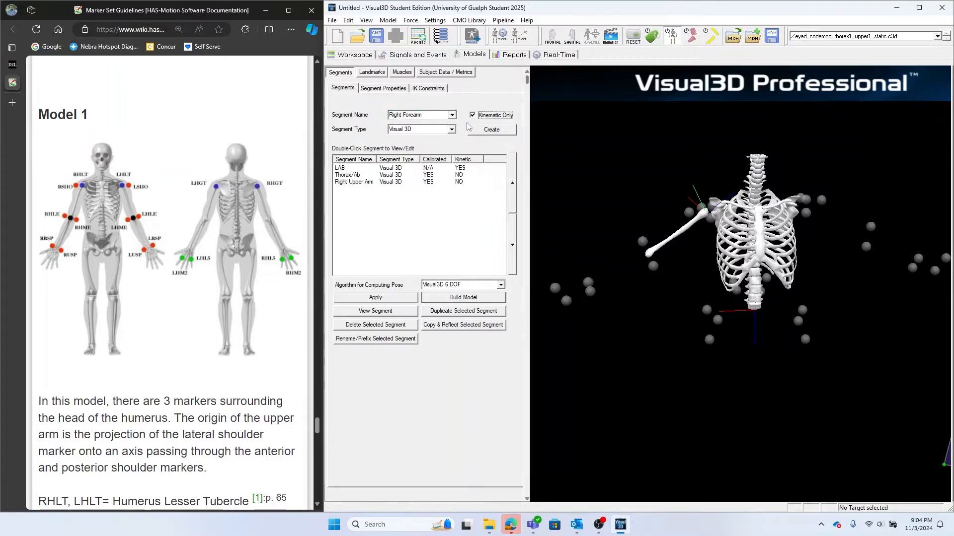
pyautogui.click(491, 129)
# Step: Set RHLE as the lateral target of the Right Forearm's proximal joint
pyautogui.moveTo(609, 341); pyautogui.dragTo(619, 337)
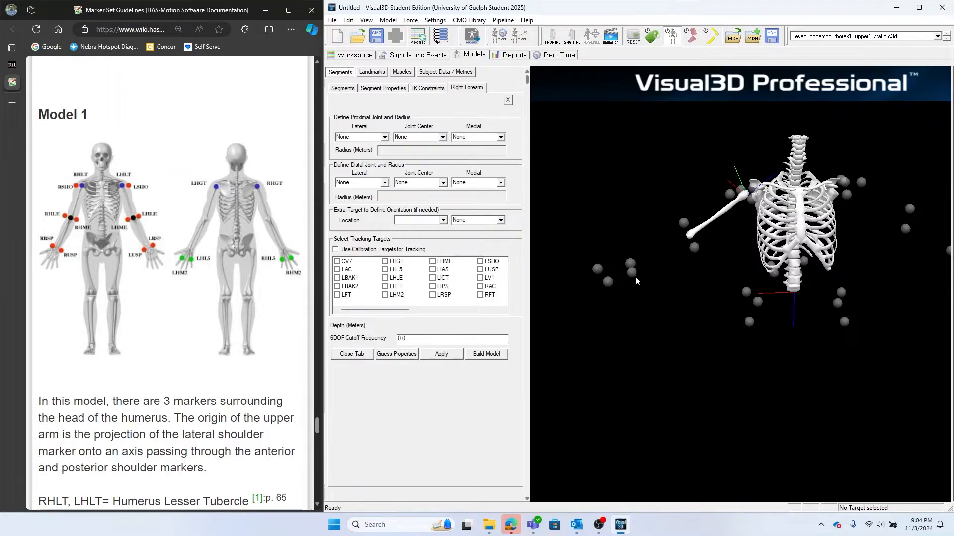
pyautogui.click(356, 137)
pyautogui.write('RHLE')
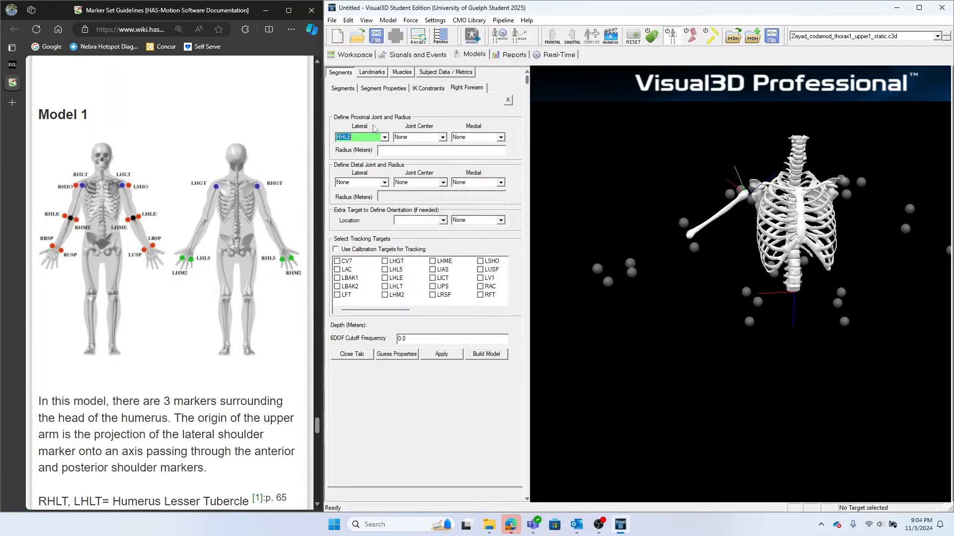
# Step: Set RHME as the Right Forearm's proximal medial target, and RRSP lateral and RUSP medial for its distal joint
pyautogui.click(487, 136)
pyautogui.write('RHME')
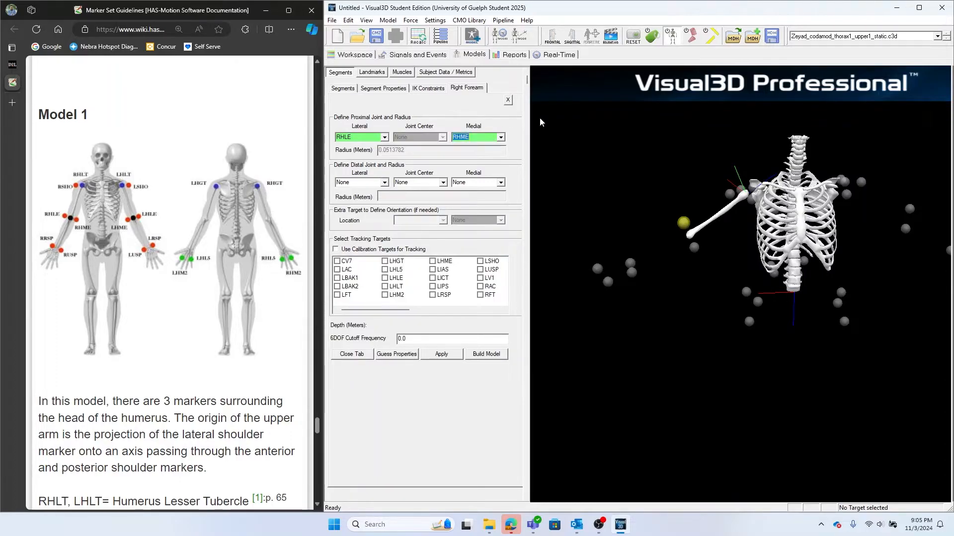
pyautogui.press('Tab')
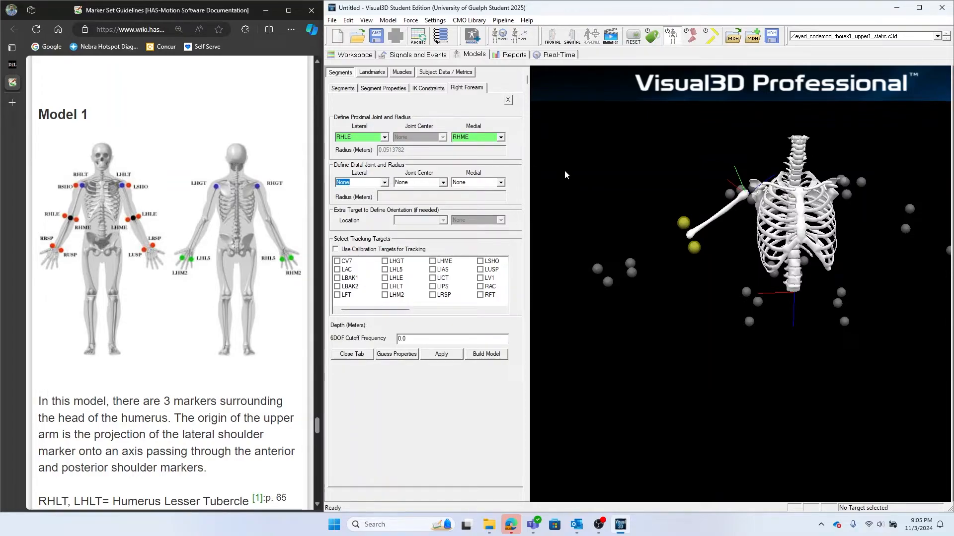
pyautogui.write('RRSP')
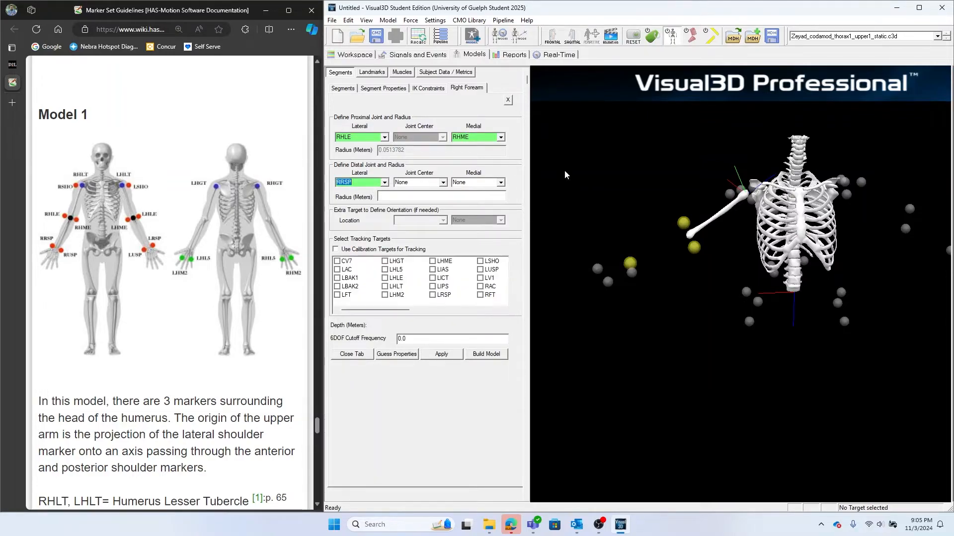
pyautogui.press('Tab')
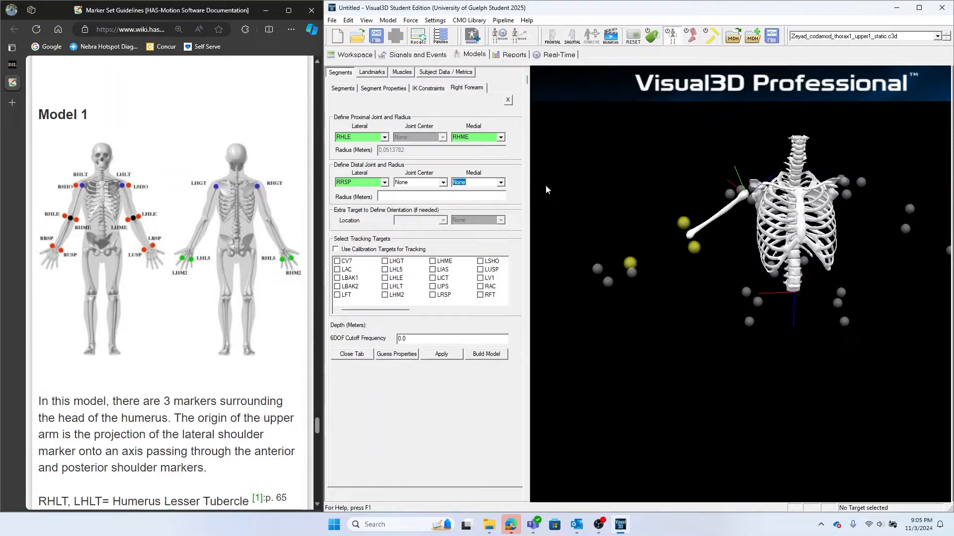
pyautogui.write('RUSP')
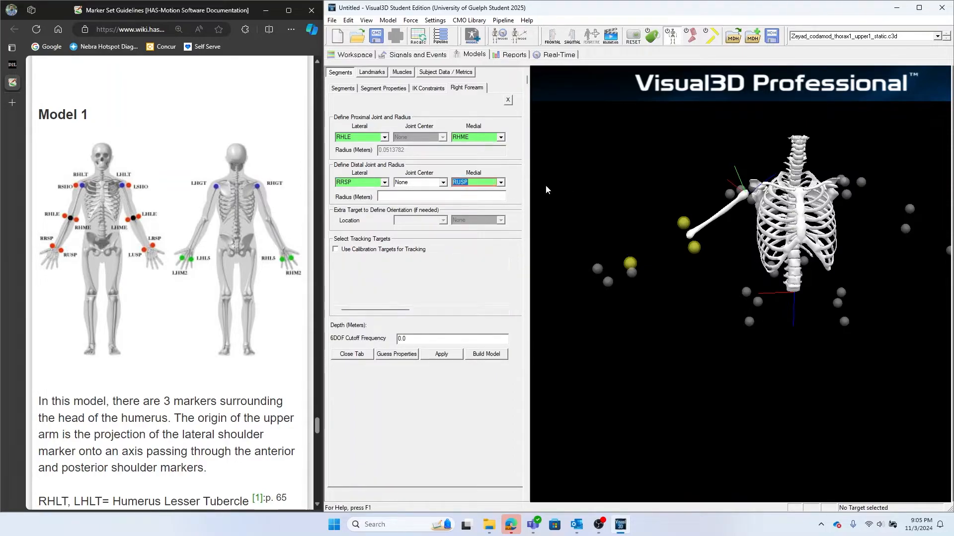
pyautogui.click(546, 186)
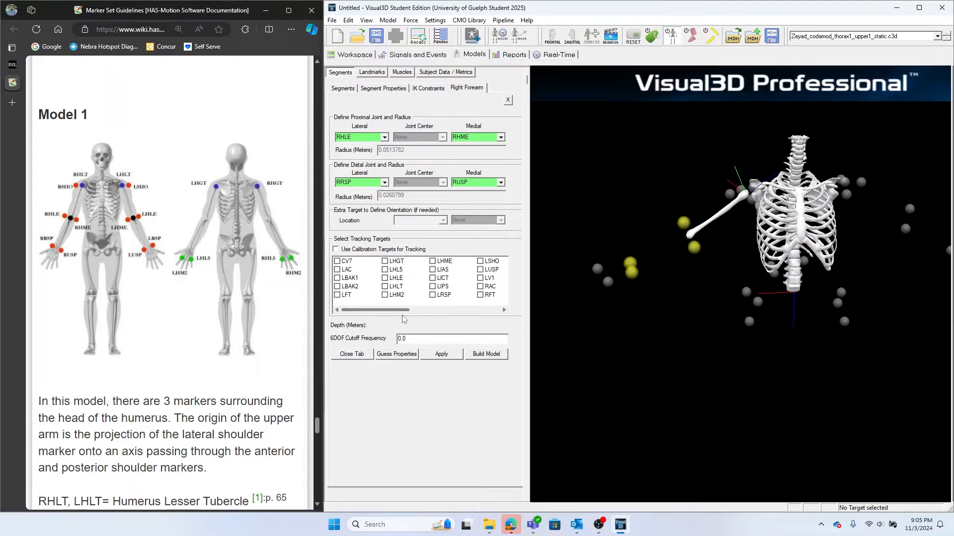
# Step: Enable Use Calibration Targets for Tracking for the Right Forearm and build the model, closing the segment's definition when done
pyautogui.click(342, 250)
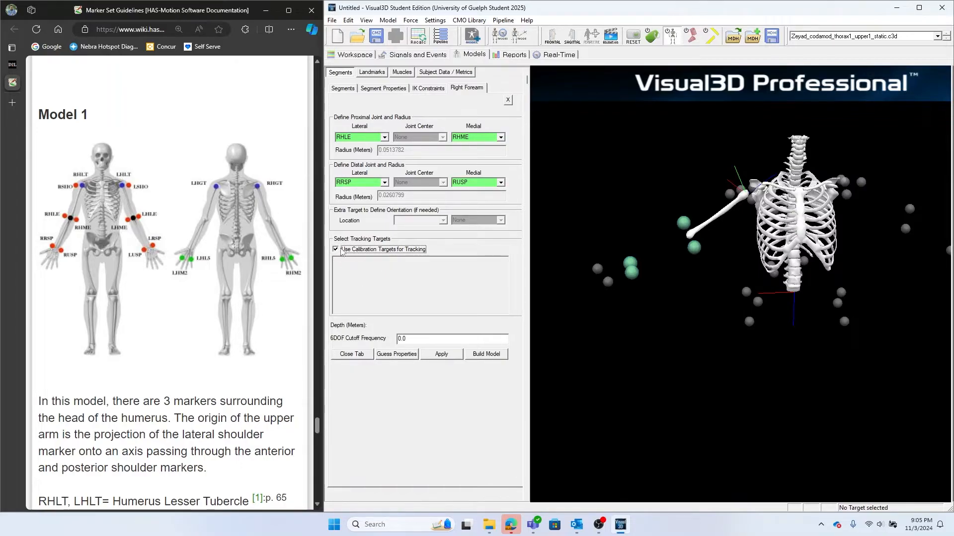
pyautogui.click(442, 354)
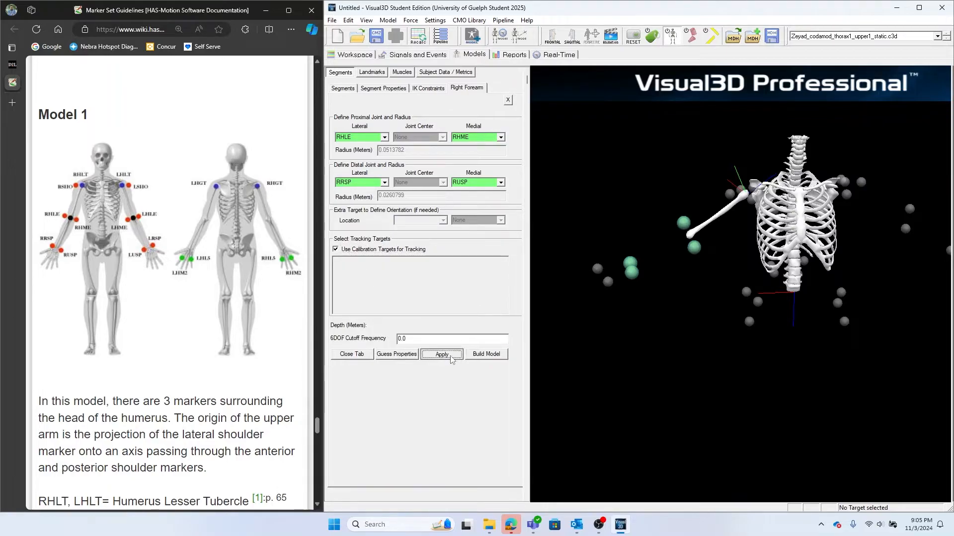
pyautogui.click(502, 355)
pyautogui.moveTo(621, 346); pyautogui.dragTo(601, 346)
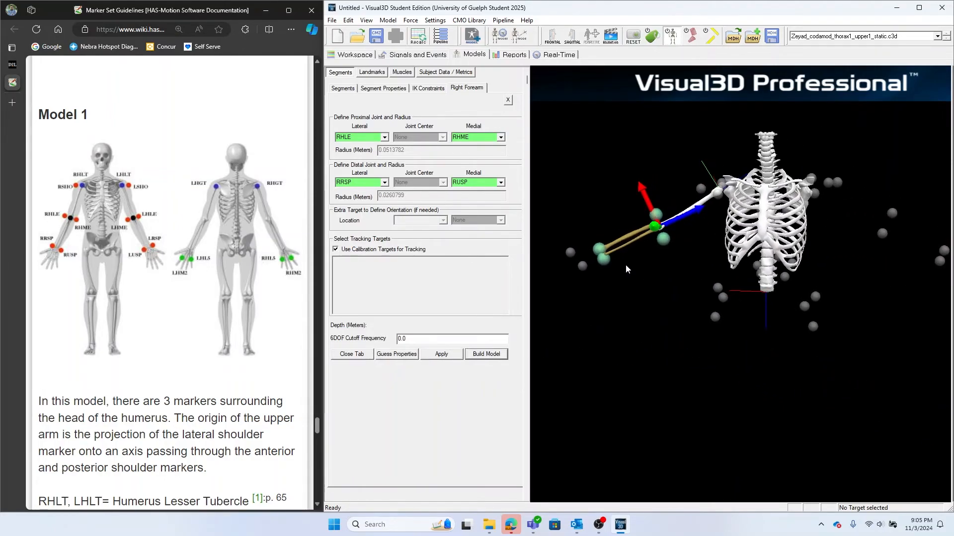
pyautogui.moveTo(661, 322); pyautogui.dragTo(662, 322)
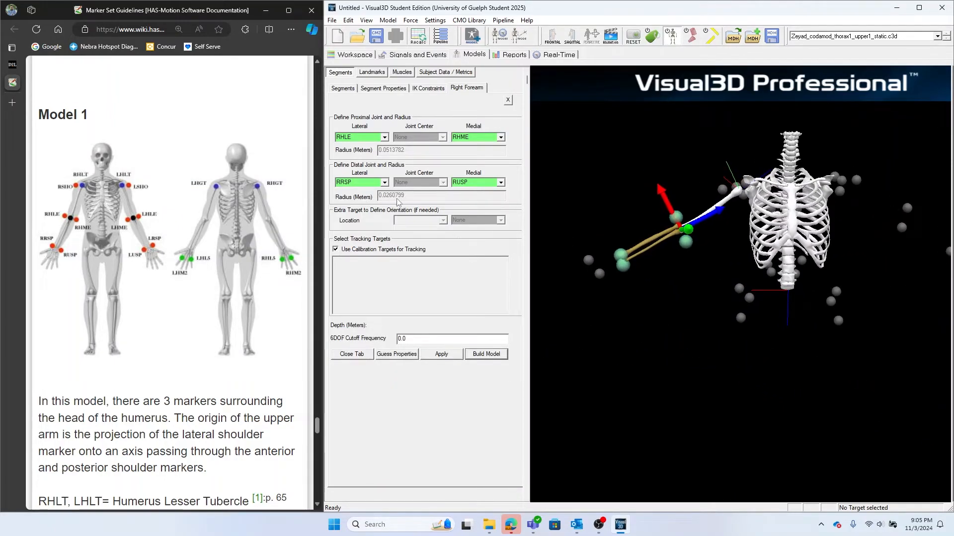
pyautogui.click(509, 100)
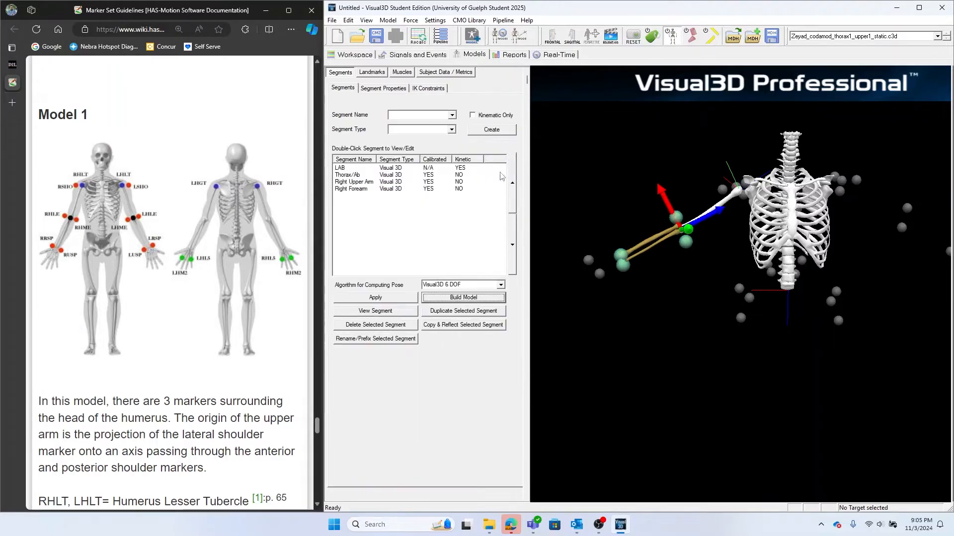
# Step: Create a Right Hand segment of type Visual 3D with the Kinematic Only option enabled
pyautogui.click(452, 115)
pyautogui.click(406, 208)
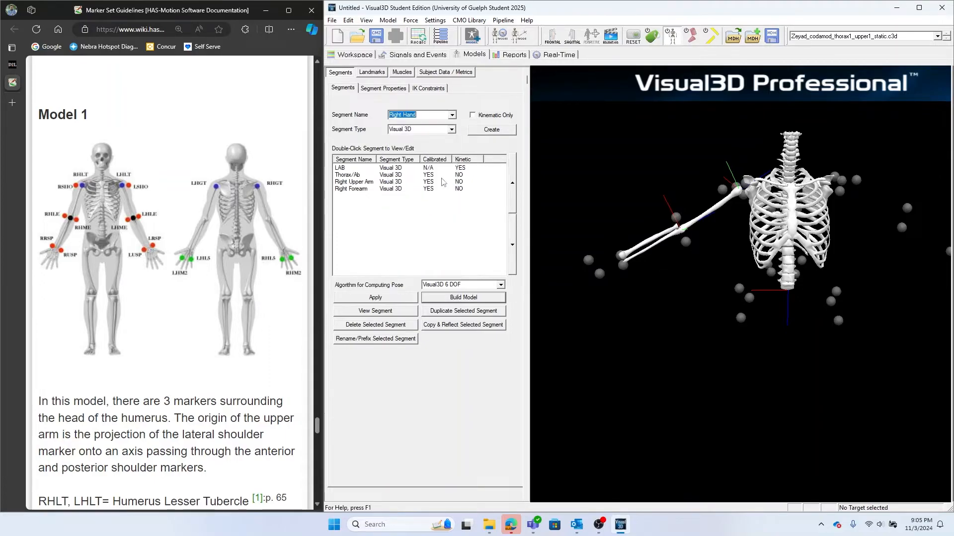
pyautogui.click(476, 116)
pyautogui.click(491, 130)
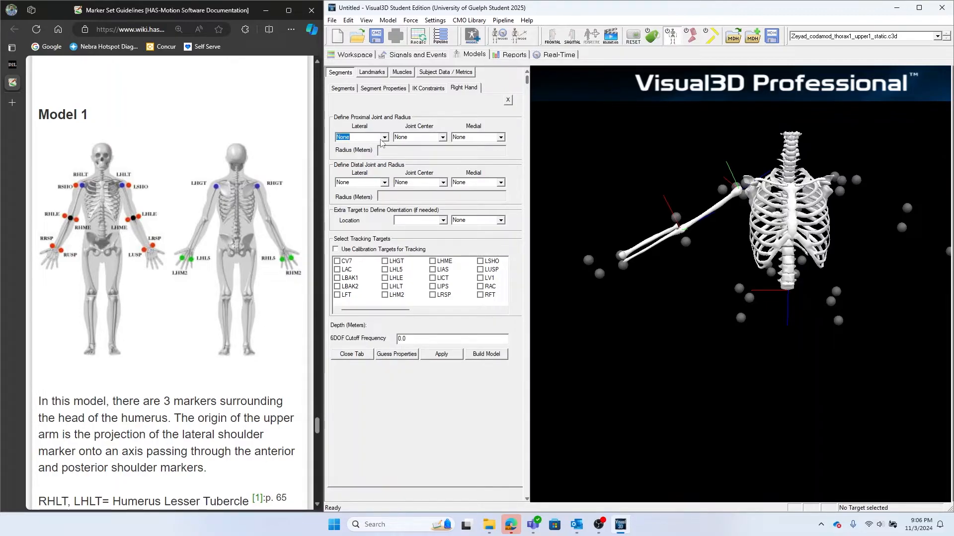
# Step: Define the Right Hand's proximal joint with RRSP as the lateral target and RUSP as the medial target
pyautogui.write('RRSP')
pyautogui.press('Tab')
pyautogui.press('Tab')
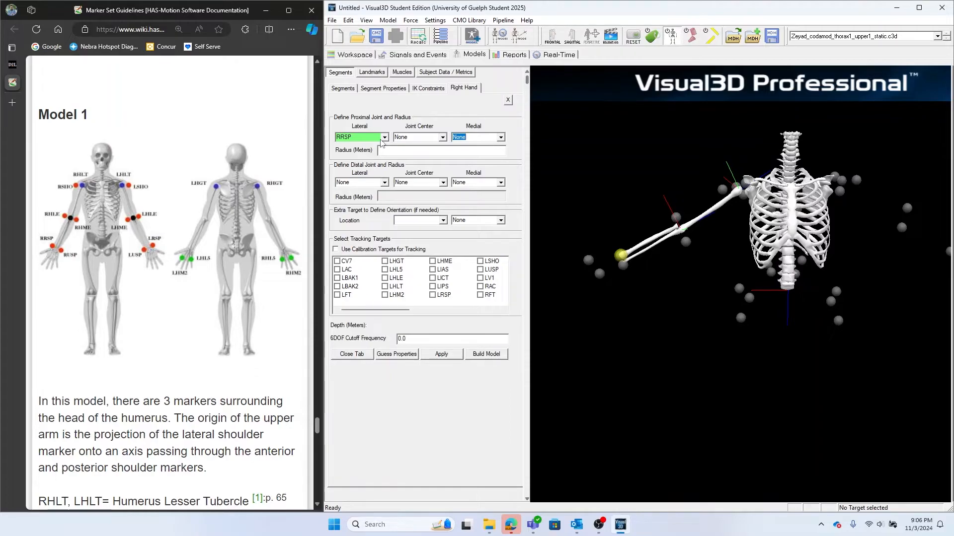
pyautogui.write('RUSP')
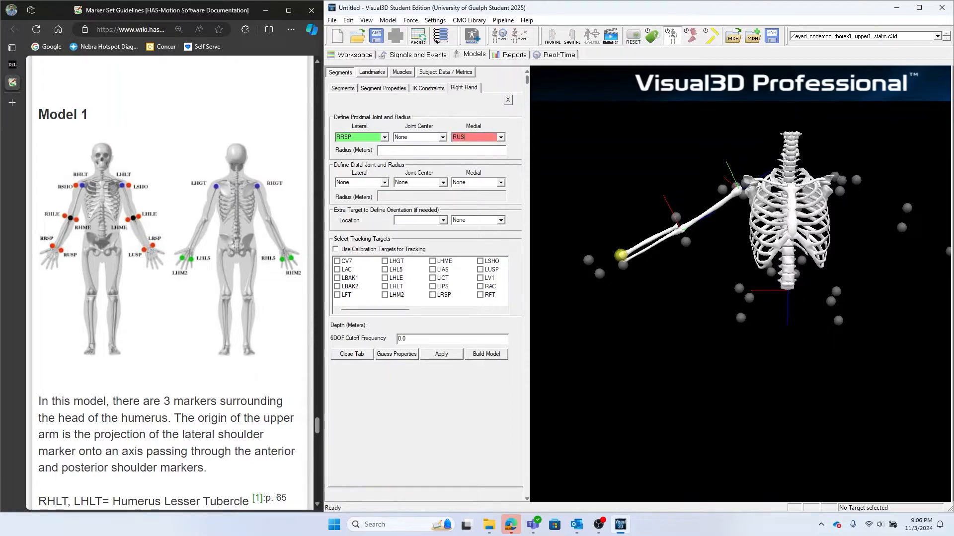
# Step: Define the Right Hand's distal joint with RHM2 as the lateral target and RHL5 as the medial target
pyautogui.click(359, 183)
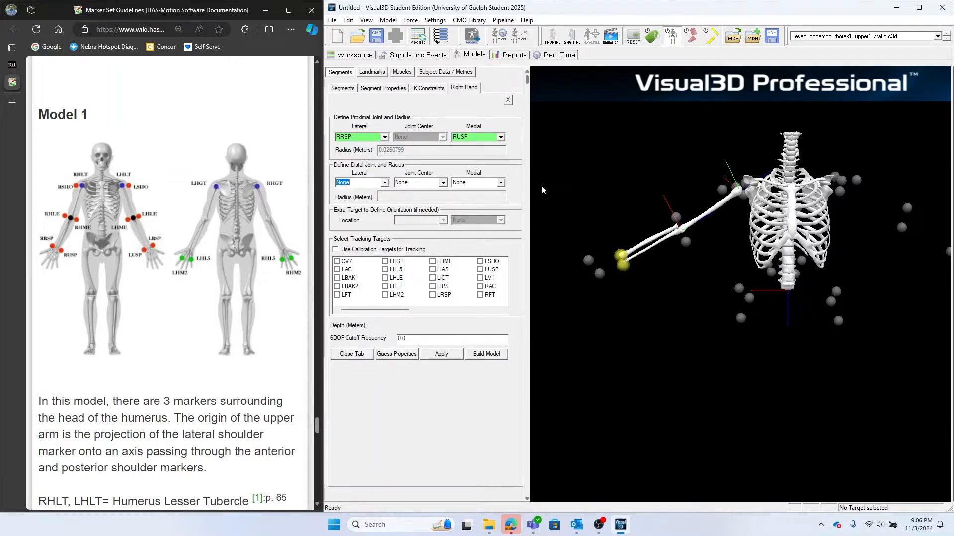
pyautogui.write('R')
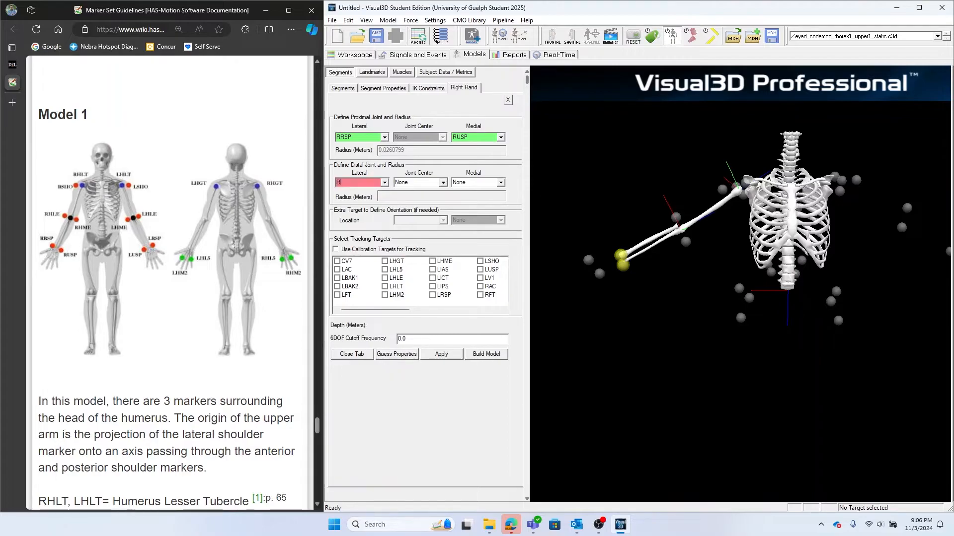
pyautogui.write('HM')
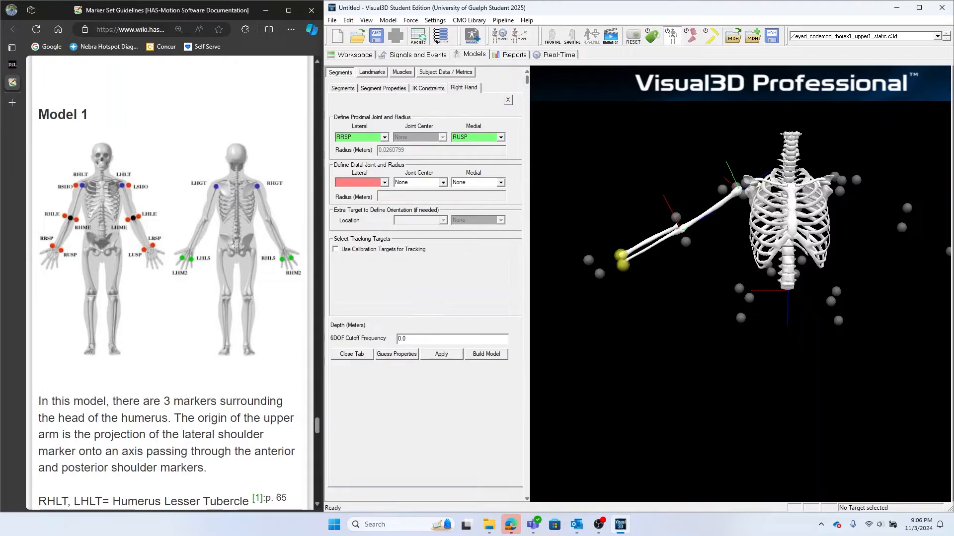
pyautogui.write('2')
pyautogui.click(480, 182)
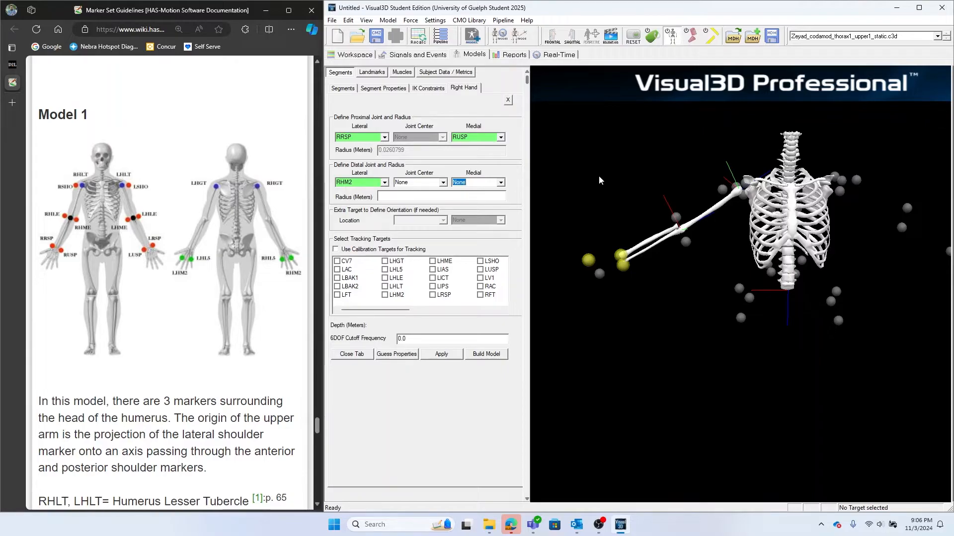
pyautogui.write('RHL')
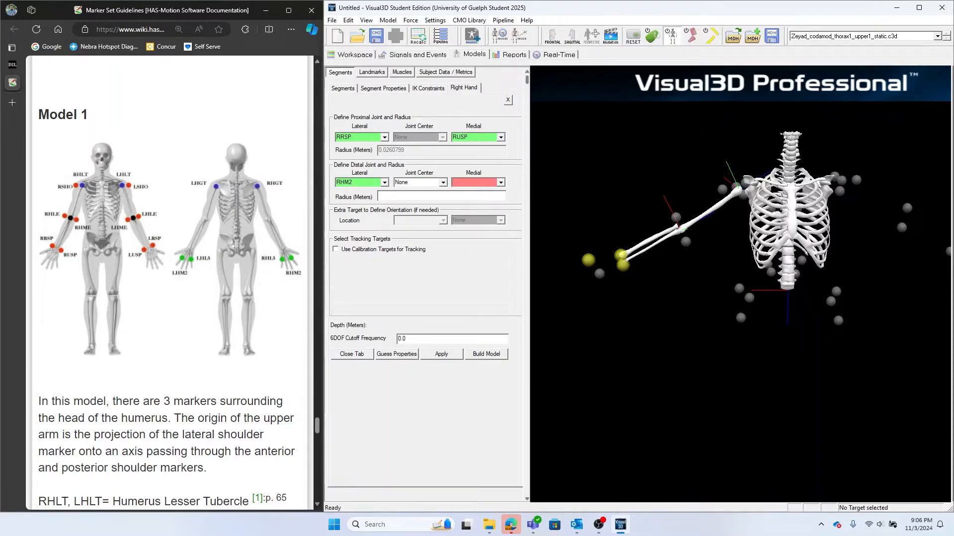
pyautogui.write('5')
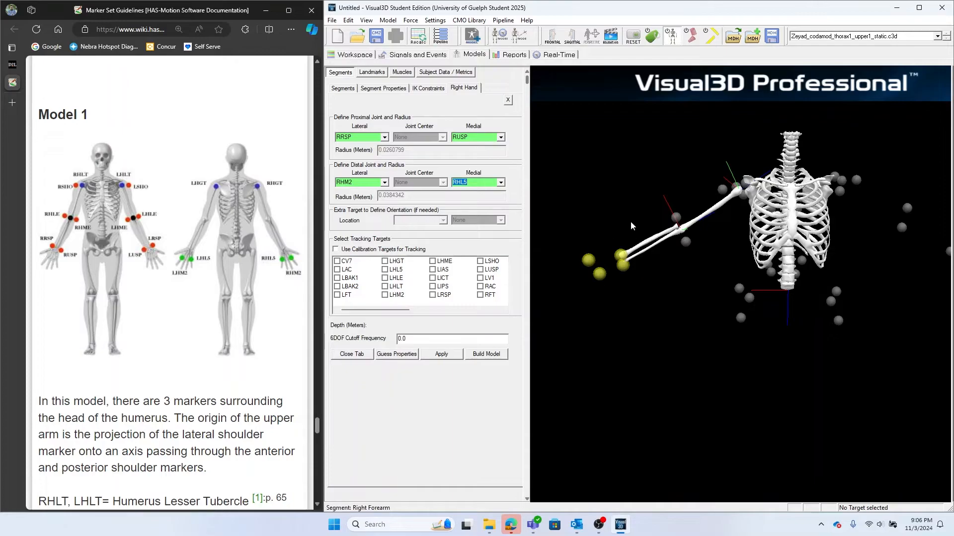
pyautogui.click(641, 166)
# Step: Track the Right Hand with its calibration targets and build the model, closing the segment's definition after inspecting the hand
pyautogui.moveTo(640, 165); pyautogui.dragTo(651, 162, button='right')
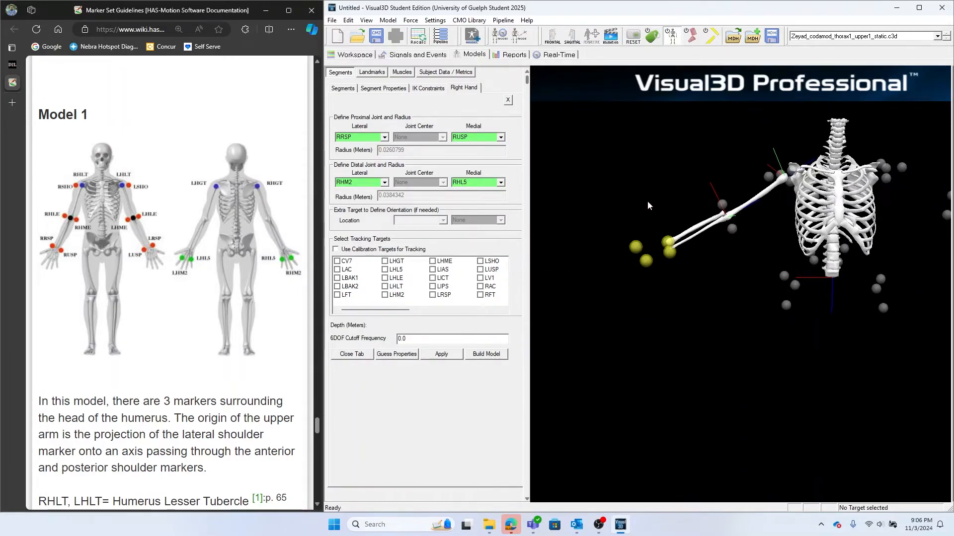
pyautogui.click(336, 250)
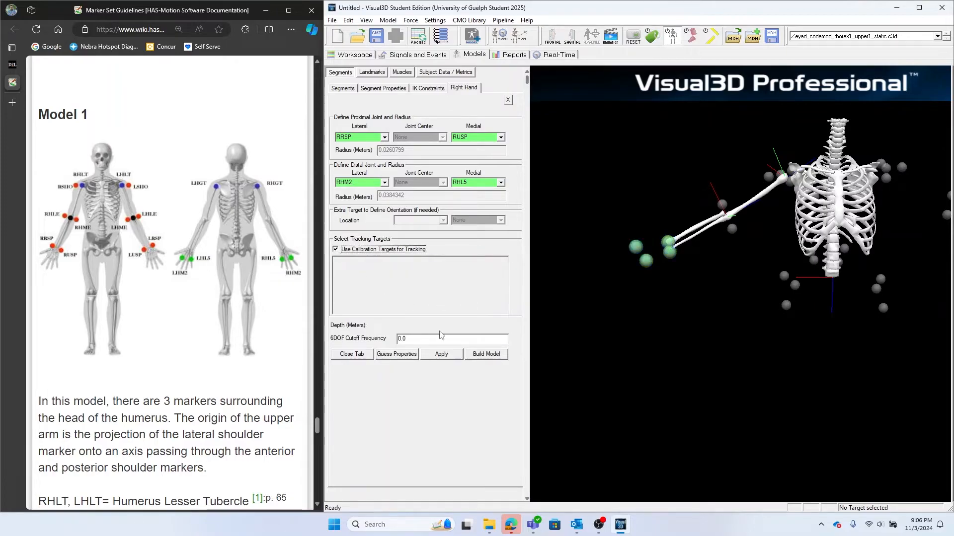
pyautogui.click(444, 355)
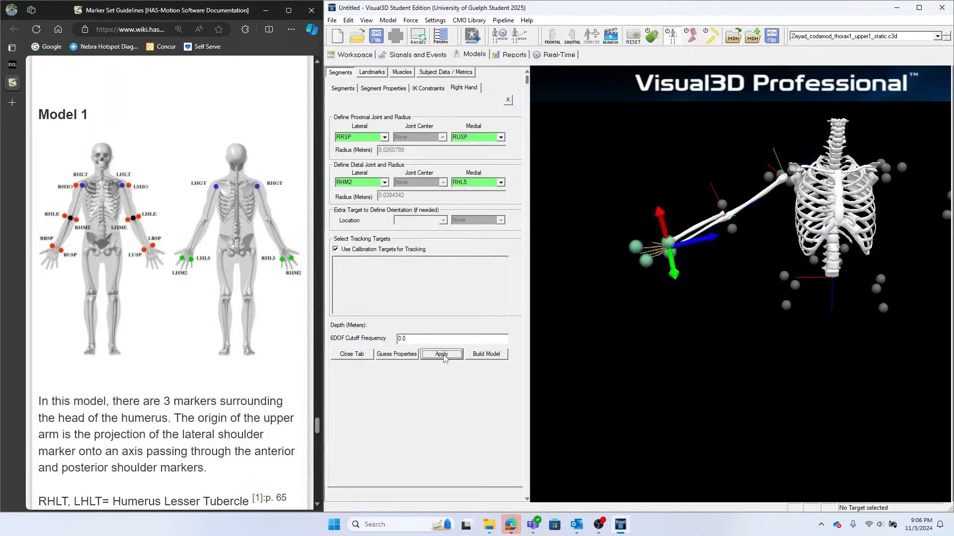
pyautogui.click(472, 355)
pyautogui.moveTo(658, 350)
pyautogui.mouseDown()
pyautogui.moveTo(626, 348)
pyautogui.moveTo(652, 353)
pyautogui.mouseUp()
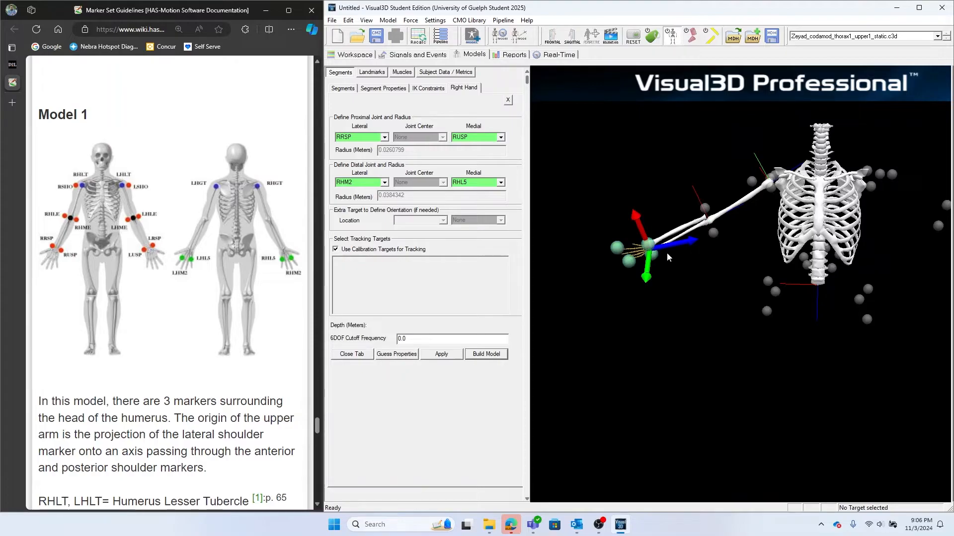
pyautogui.moveTo(641, 270); pyautogui.dragTo(639, 230, button='right')
pyautogui.moveTo(684, 263); pyautogui.dragTo(687, 263)
pyautogui.moveTo(687, 262); pyautogui.dragTo(706, 304, button='middle')
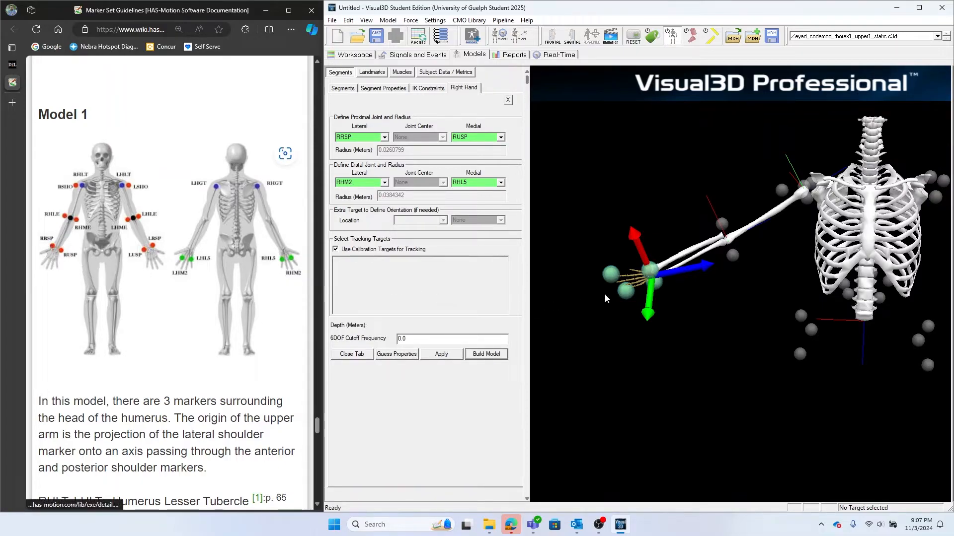
pyautogui.scroll(5, 603, 294)
pyautogui.scroll(5, 663, 297)
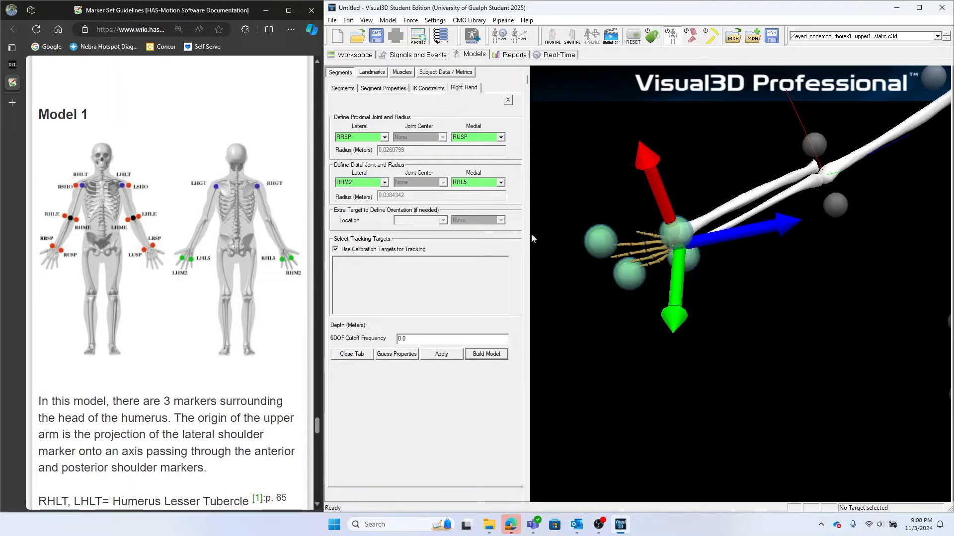
pyautogui.click(352, 354)
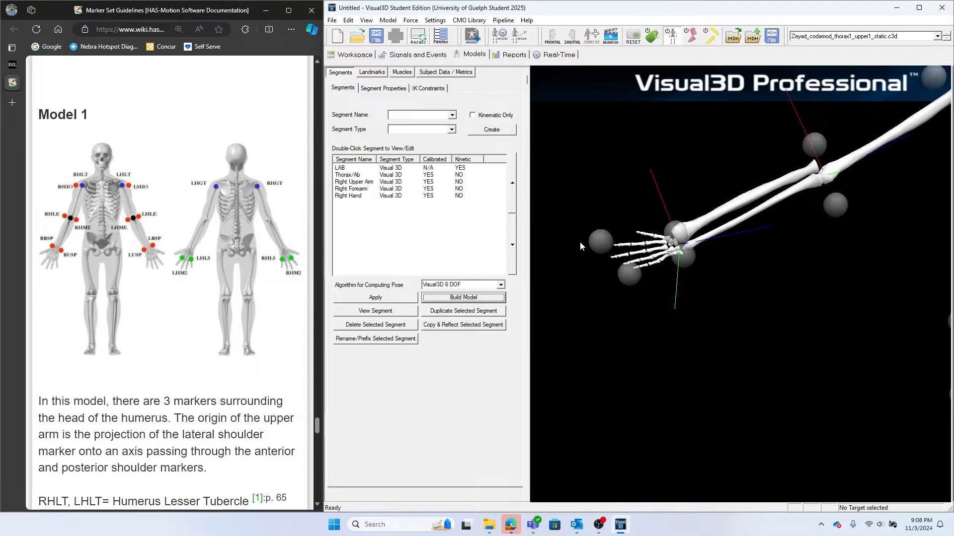
# Step: Open the Right Hand's graphic model rotation and scaling settings from its segment properties and switch to scaling
pyautogui.doubleClick(355, 197)
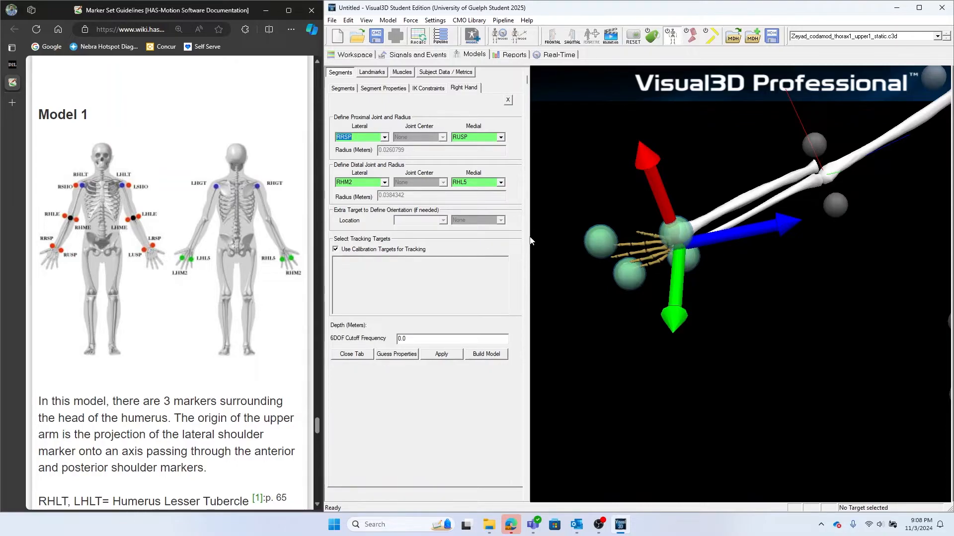
pyautogui.click(384, 89)
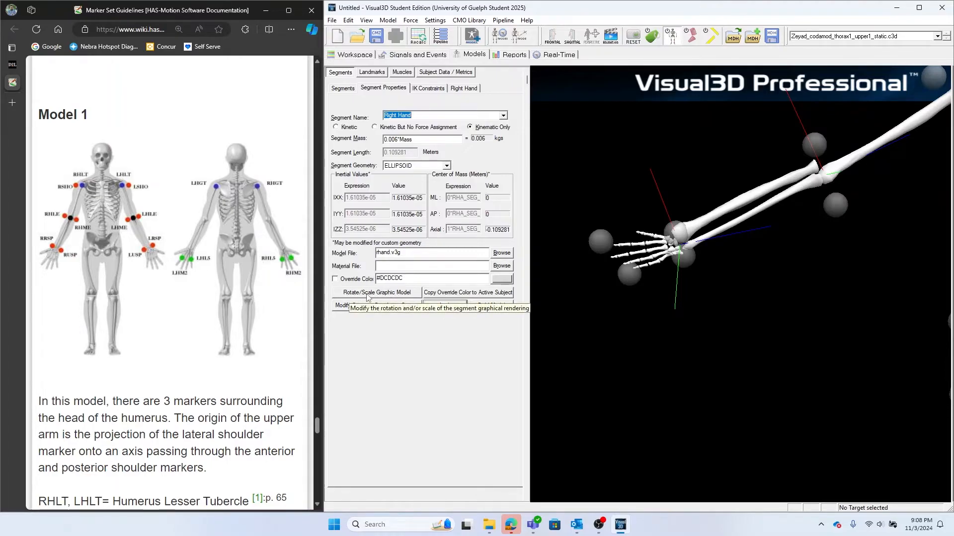
pyautogui.click(392, 293)
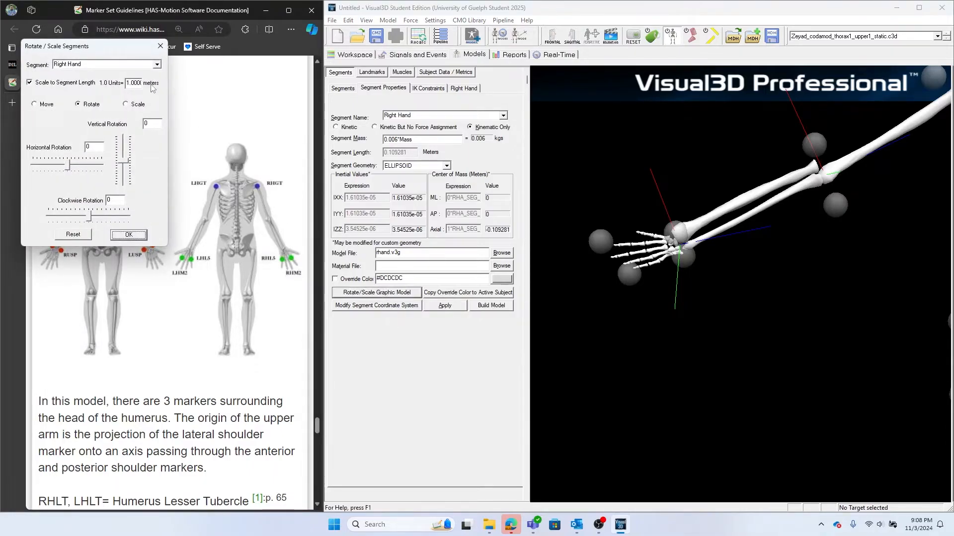
pyautogui.moveTo(95, 49); pyautogui.dragTo(228, 125)
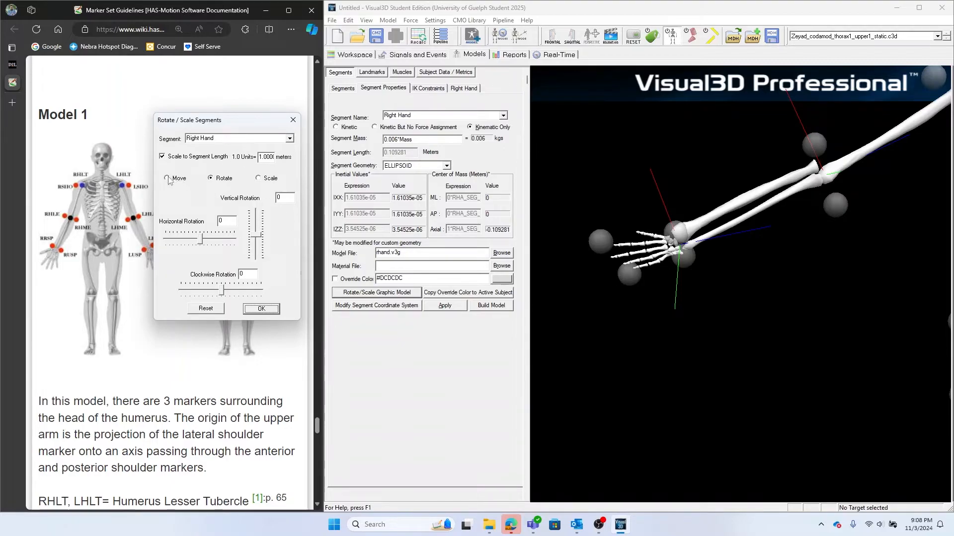
pyautogui.click(258, 178)
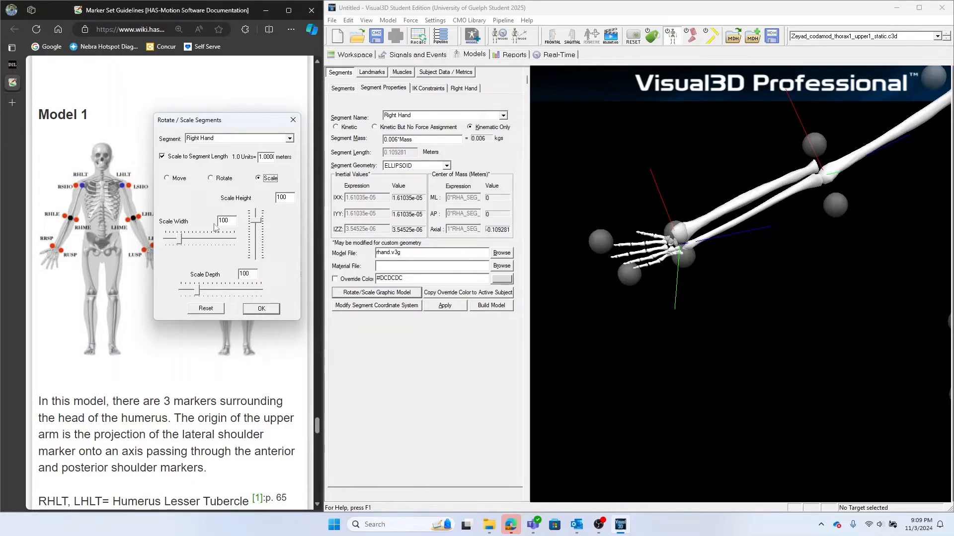
# Step: Try scaling the Right Hand graphic to a width of 149, a height of 180 and a depth of 119
pyautogui.moveTo(181, 239); pyautogui.dragTo(188, 238)
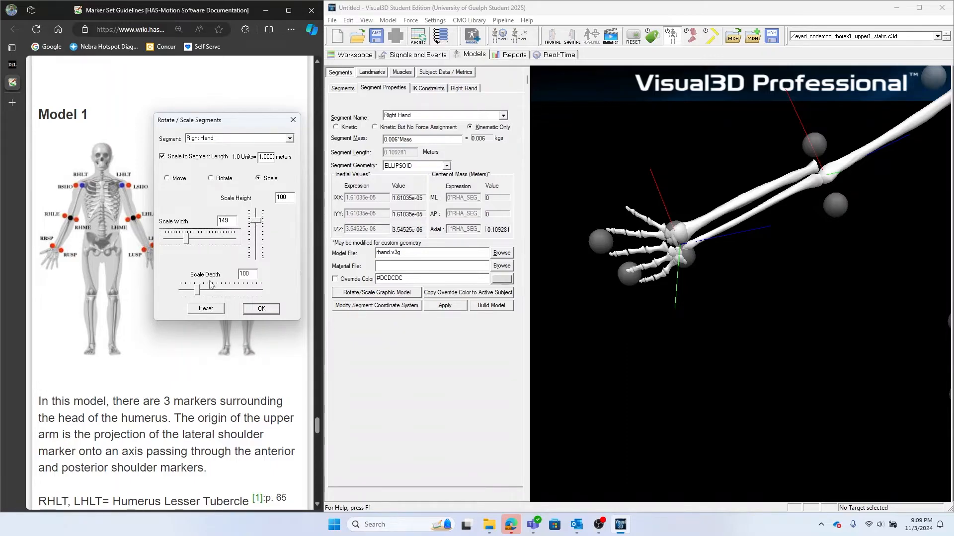
pyautogui.moveTo(258, 223); pyautogui.dragTo(259, 242)
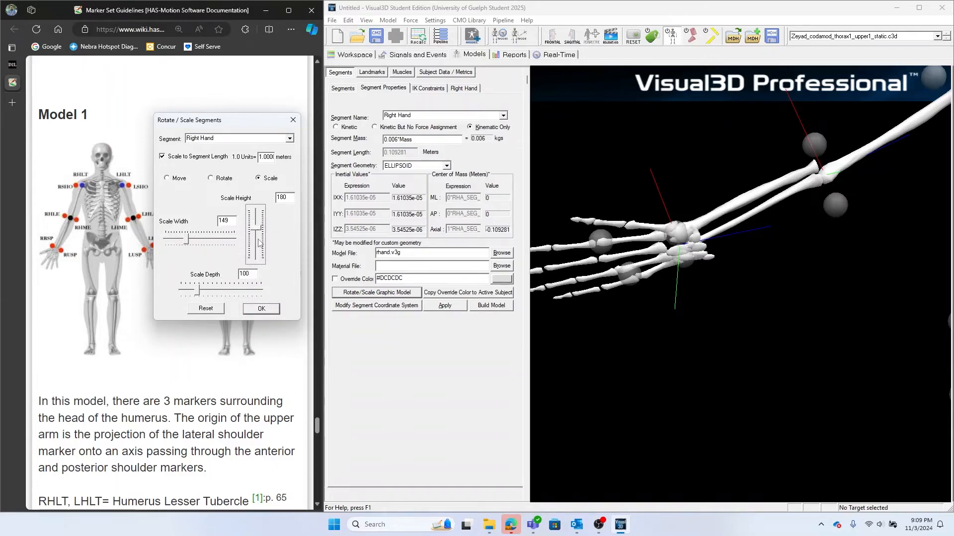
pyautogui.moveTo(606, 314); pyautogui.dragTo(609, 329)
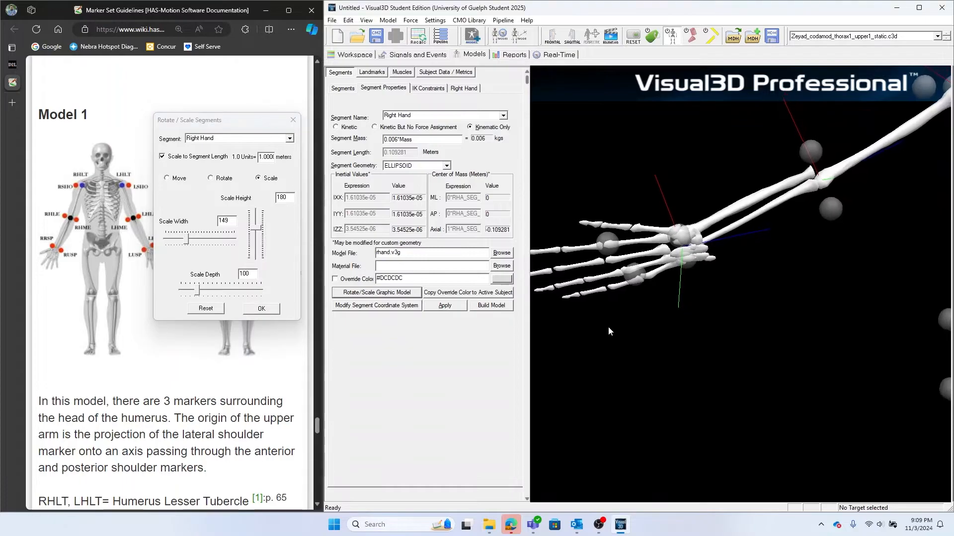
pyautogui.moveTo(608, 326); pyautogui.dragTo(609, 332, button='right')
pyautogui.moveTo(198, 291); pyautogui.dragTo(202, 291)
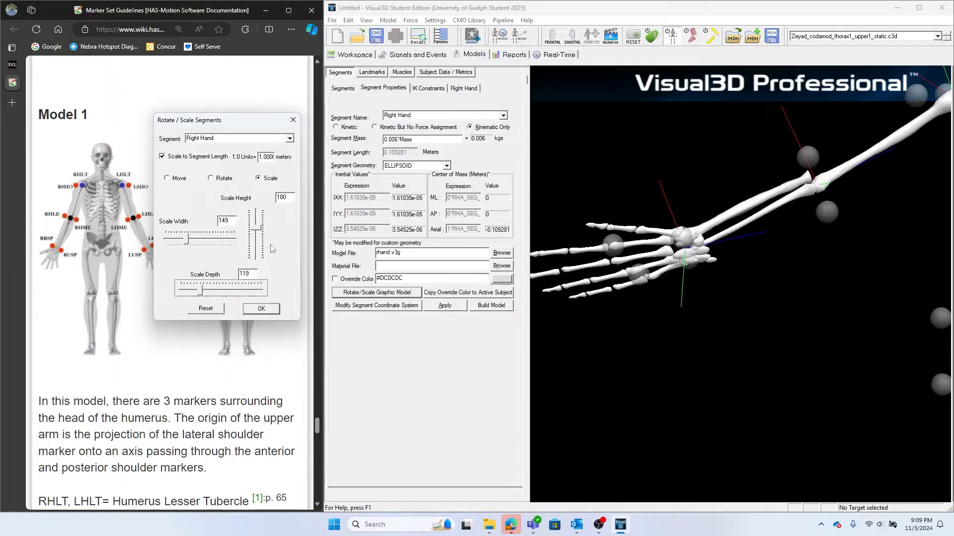
# Step: Set the Right Hand graphic's scale width, height and depth to 125 each and accept the scaling
pyautogui.doubleClick(227, 222)
pyautogui.write('125')
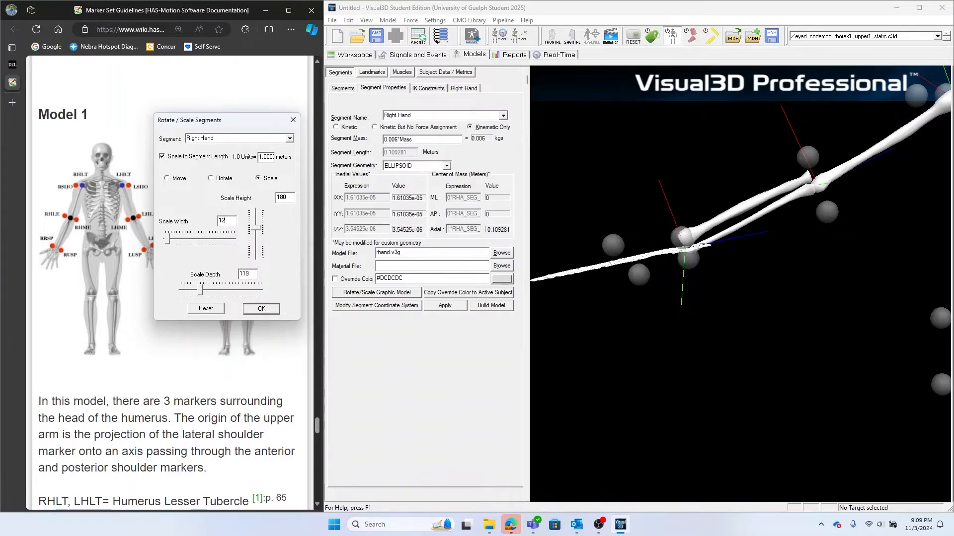
pyautogui.write('125')
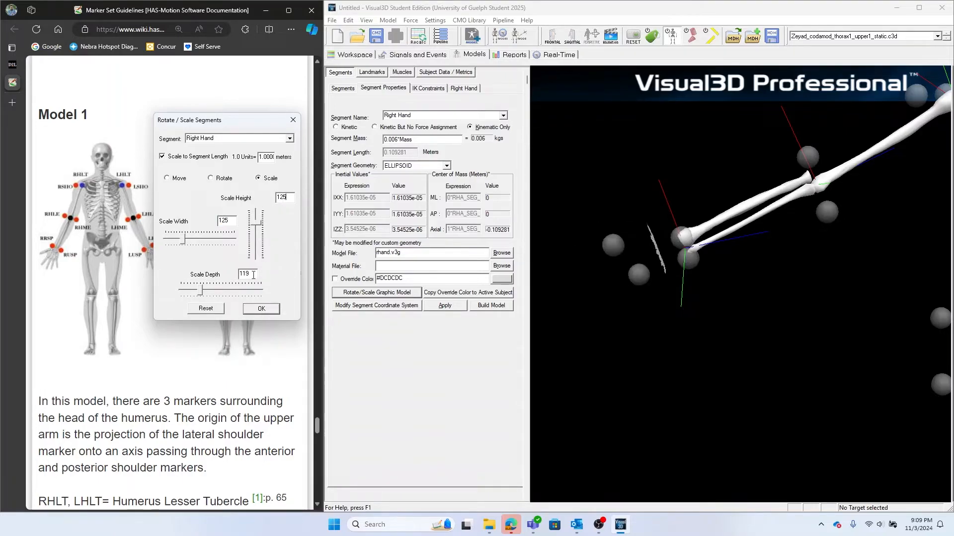
pyautogui.press('Tab')
pyautogui.write('125')
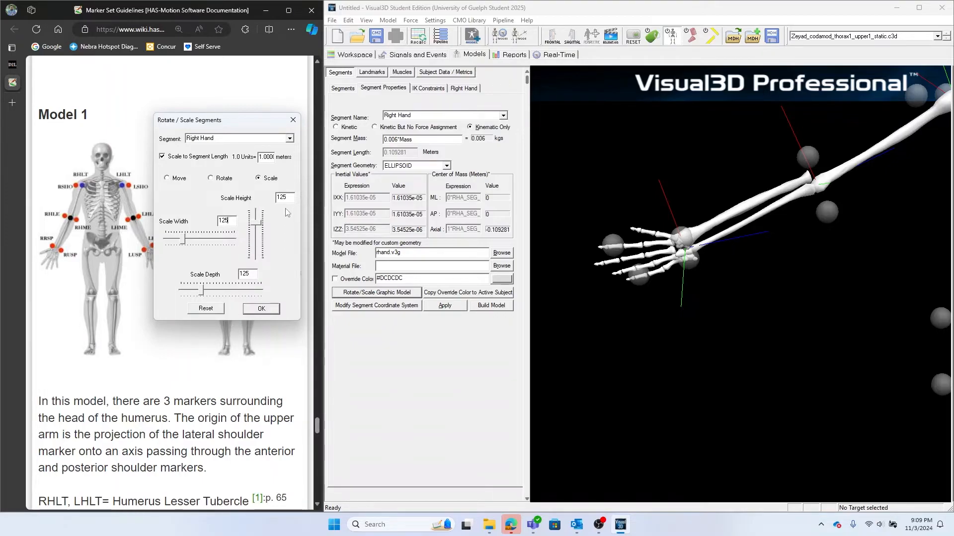
pyautogui.click(266, 311)
pyautogui.moveTo(657, 323); pyautogui.dragTo(694, 331)
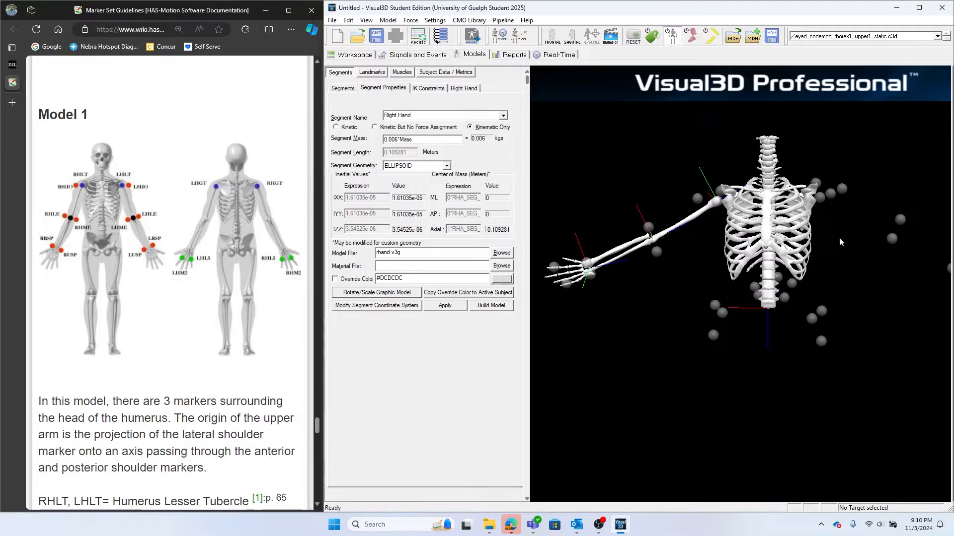
# Step: Create a Left Upper Arm segment of type Visual 3D with the Kinematic Only option enabled
pyautogui.click(343, 88)
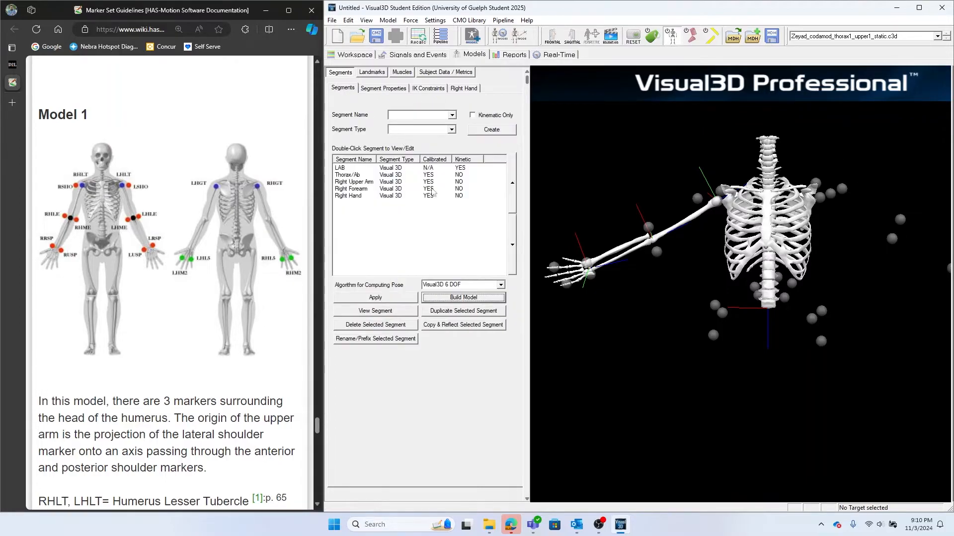
pyautogui.click(457, 115)
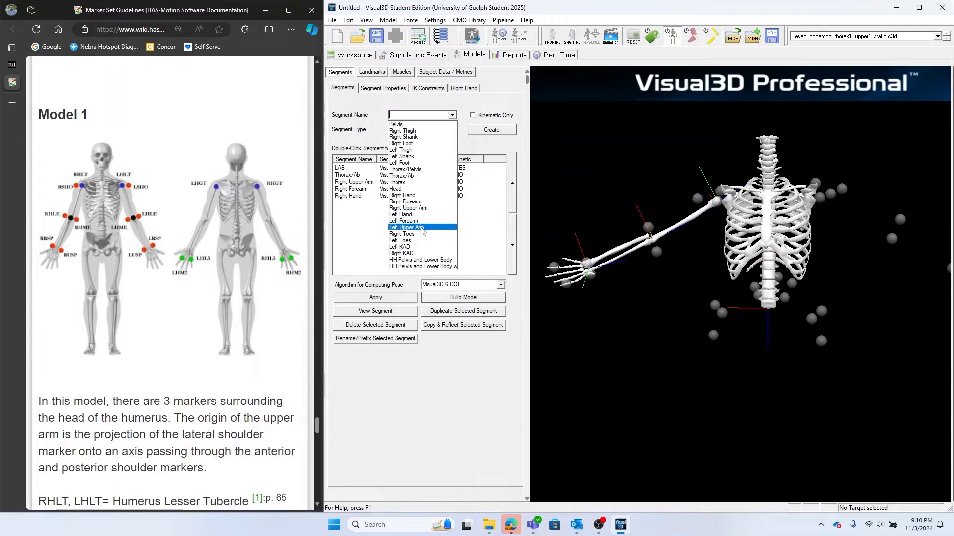
pyautogui.click(421, 228)
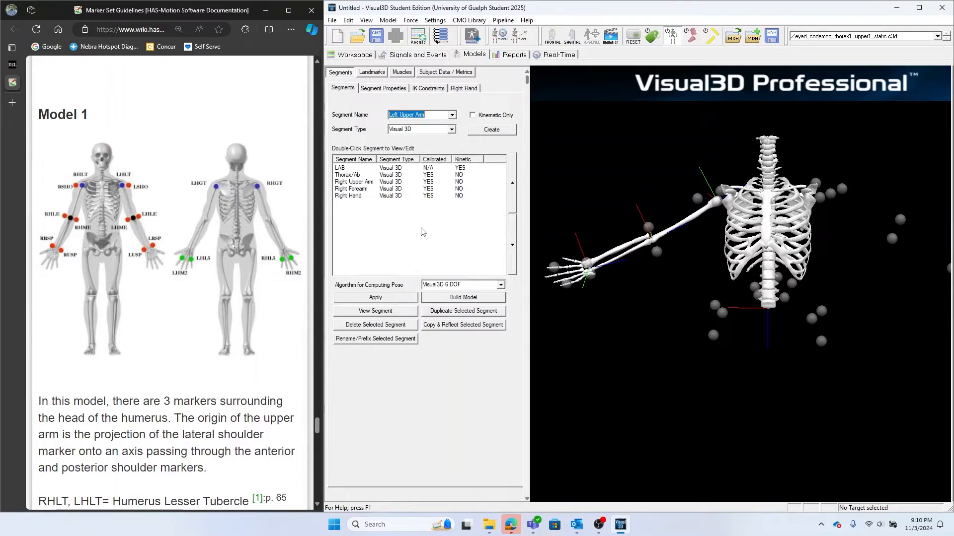
pyautogui.click(471, 117)
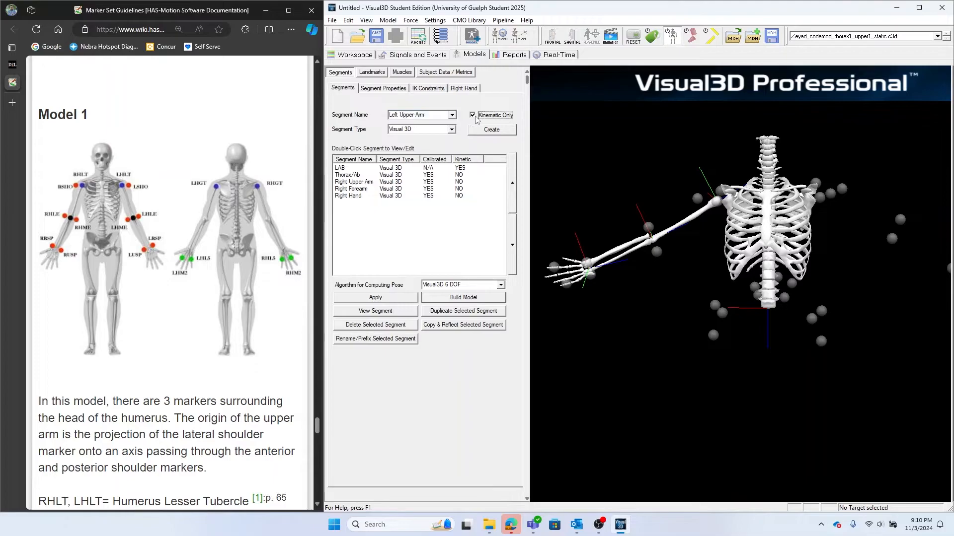
pyautogui.click(491, 130)
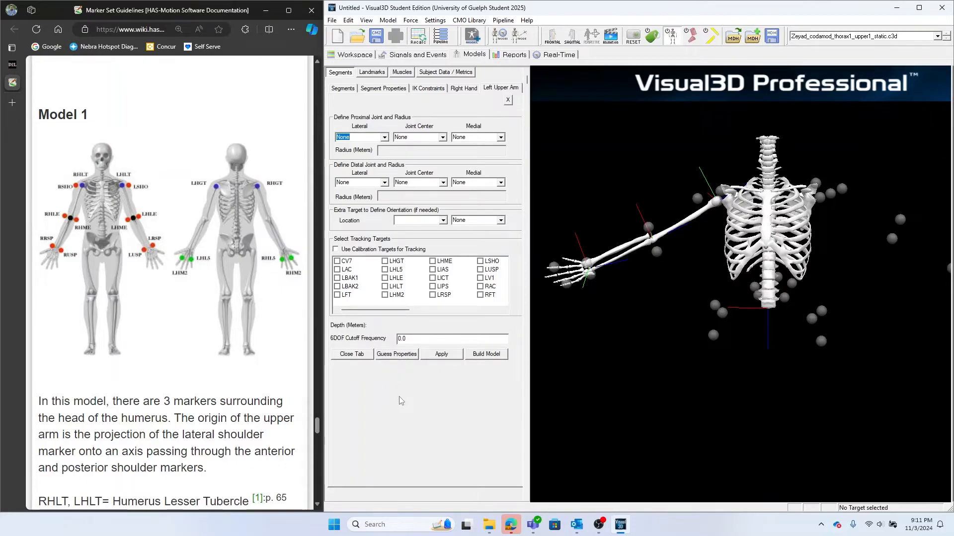
# Step: Define the Left Upper Arm's proximal joint with LHGT as the lateral target and LHLT as the medial target
pyautogui.write('LH')
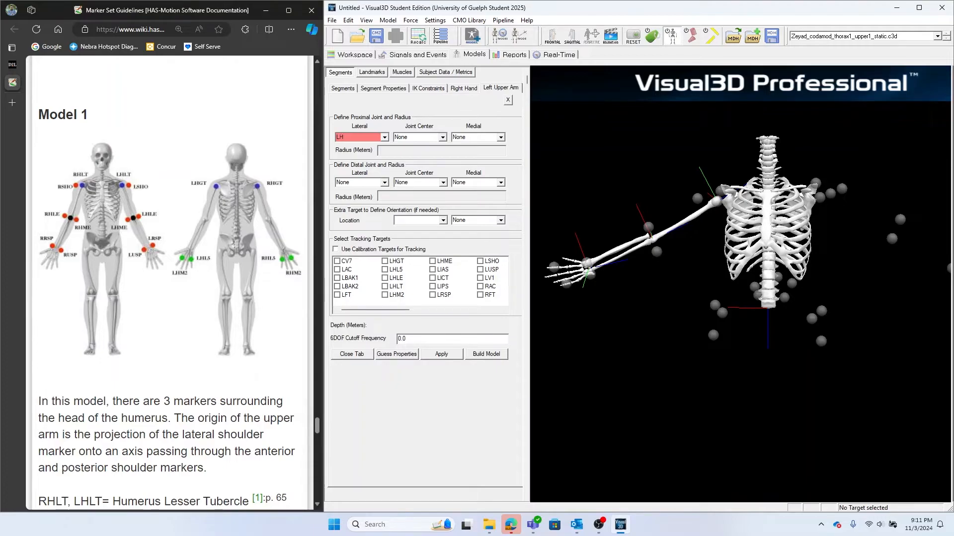
pyautogui.write('GT')
pyautogui.click(474, 140)
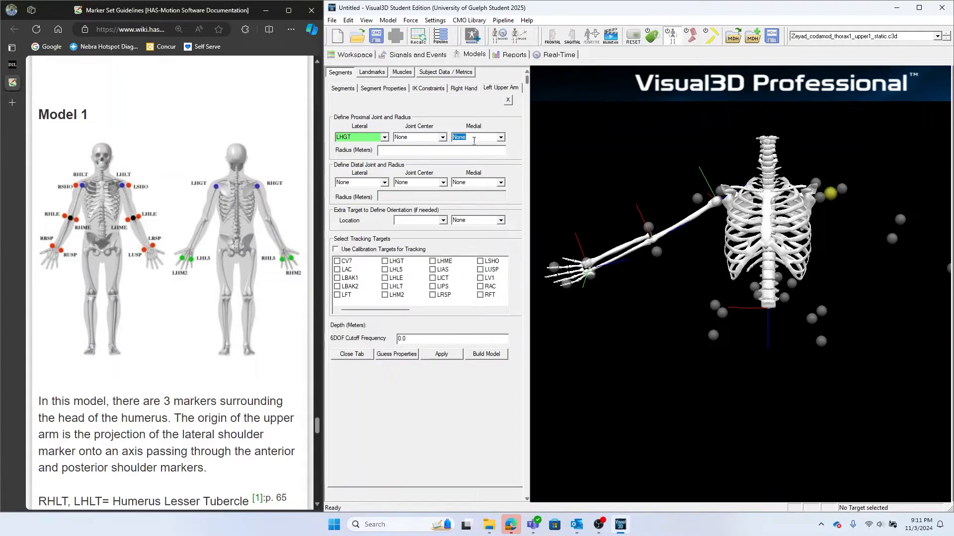
pyautogui.write('LHLT')
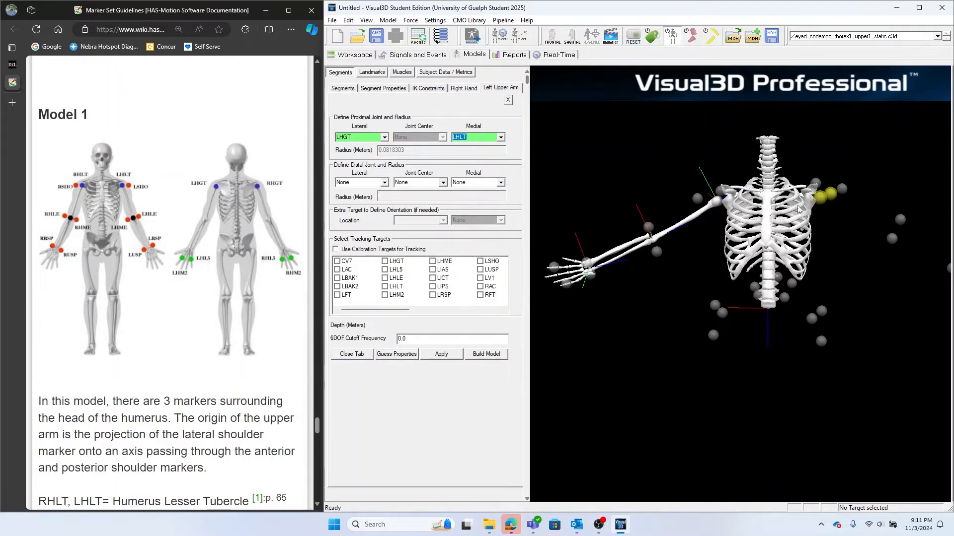
# Step: Define the Left Upper Arm's distal joint with LHLE as the lateral target and LHME as the medial target
pyautogui.click(370, 184)
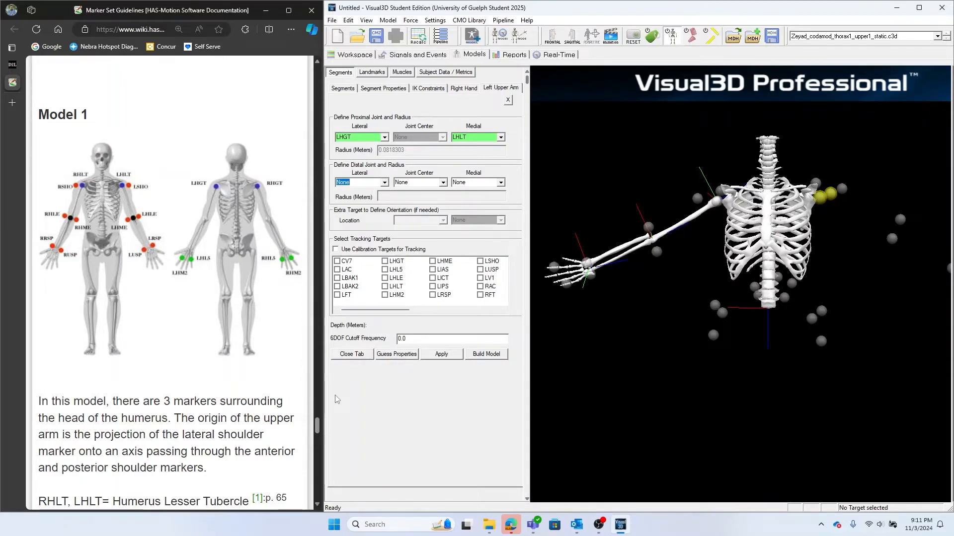
pyautogui.write('LHLE')
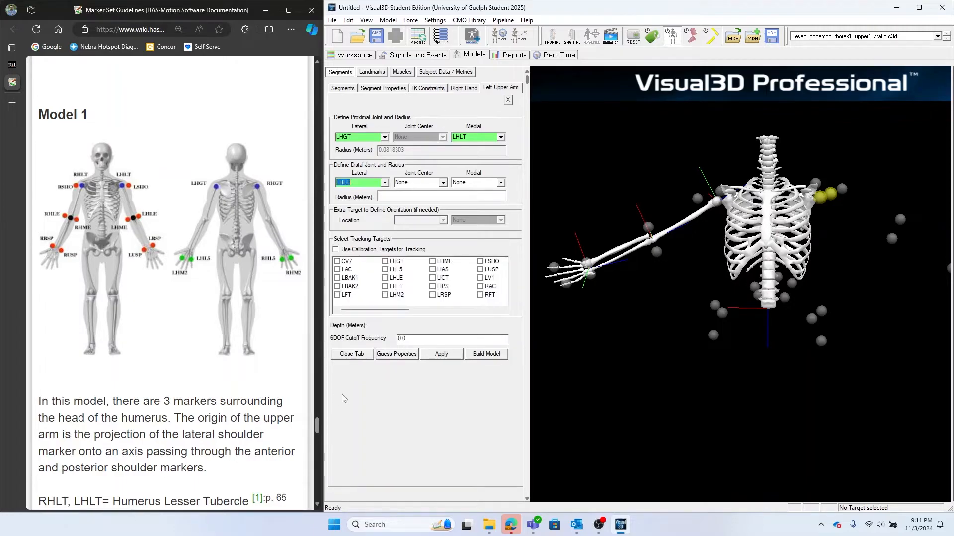
pyautogui.click(465, 183)
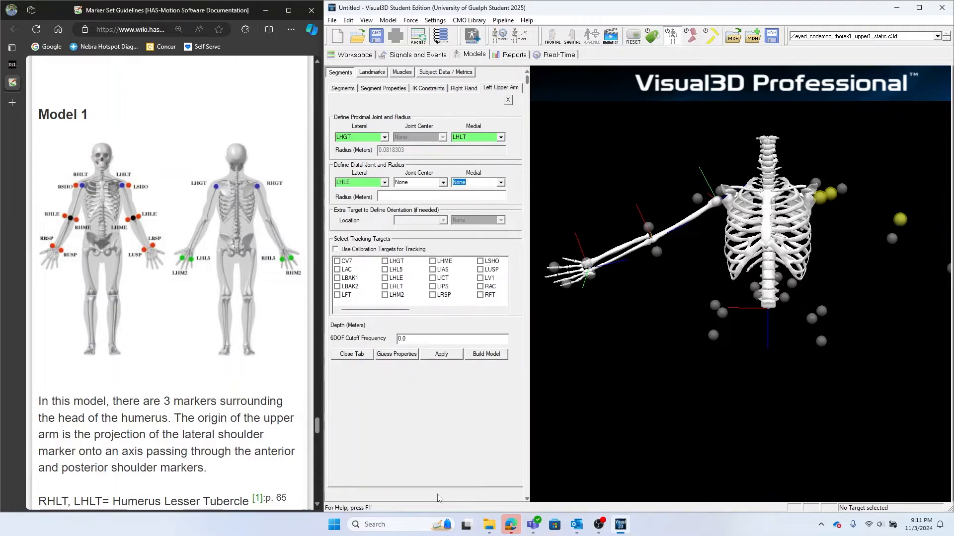
pyautogui.write('LHME')
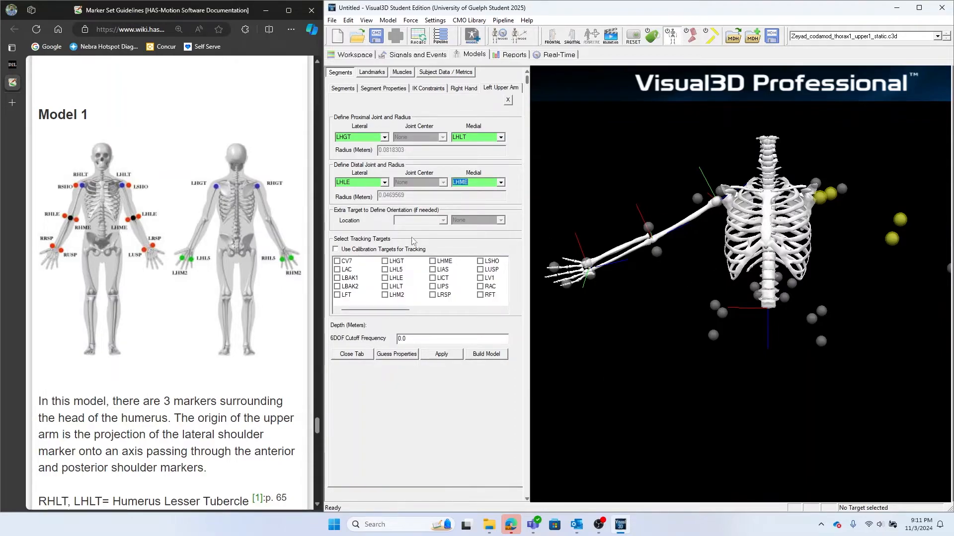
# Step: Track the Left Upper Arm with its calibration targets and build the model, closing the segment's definition
pyautogui.click(336, 250)
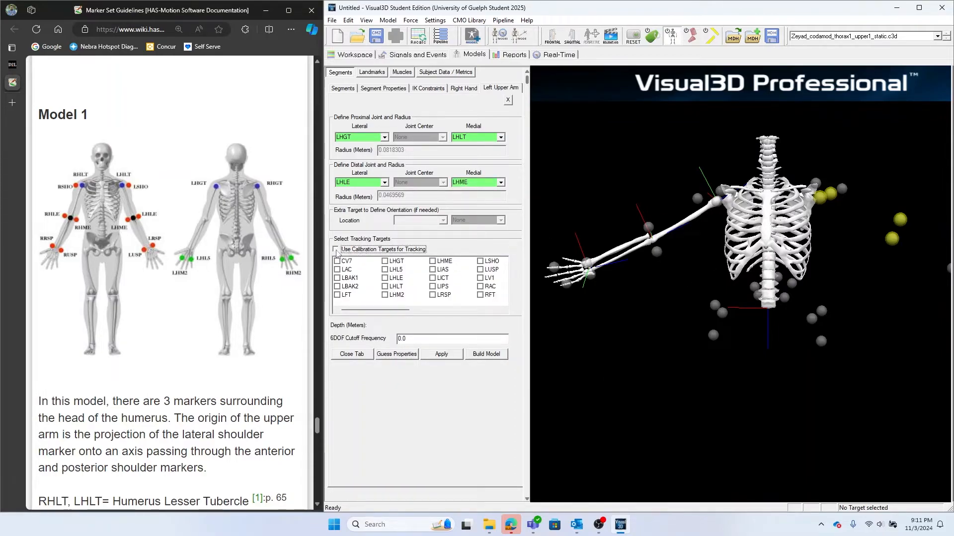
pyautogui.click(447, 355)
pyautogui.click(486, 355)
pyautogui.moveTo(822, 283); pyautogui.dragTo(631, 269)
pyautogui.click(358, 355)
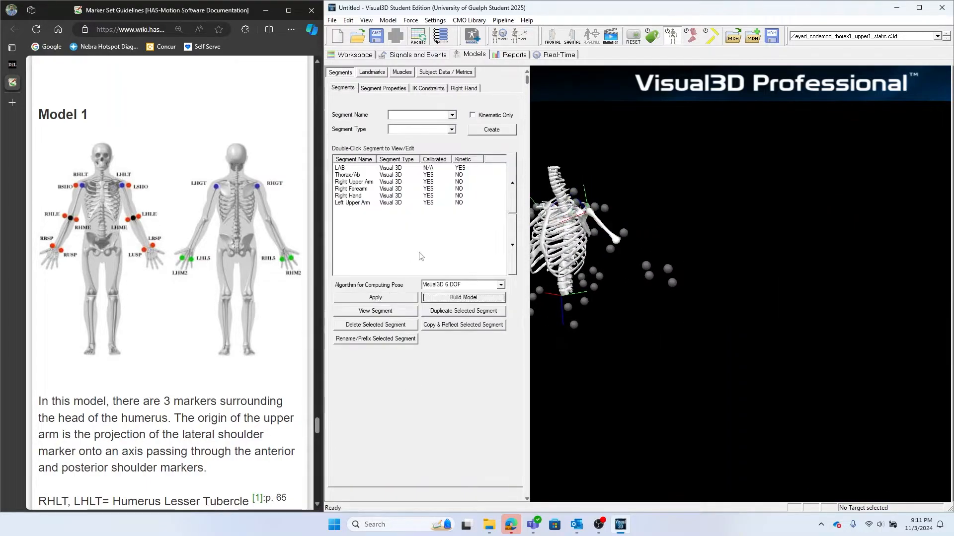
# Step: Create a Left Forearm segment of type Visual 3D
pyautogui.click(452, 115)
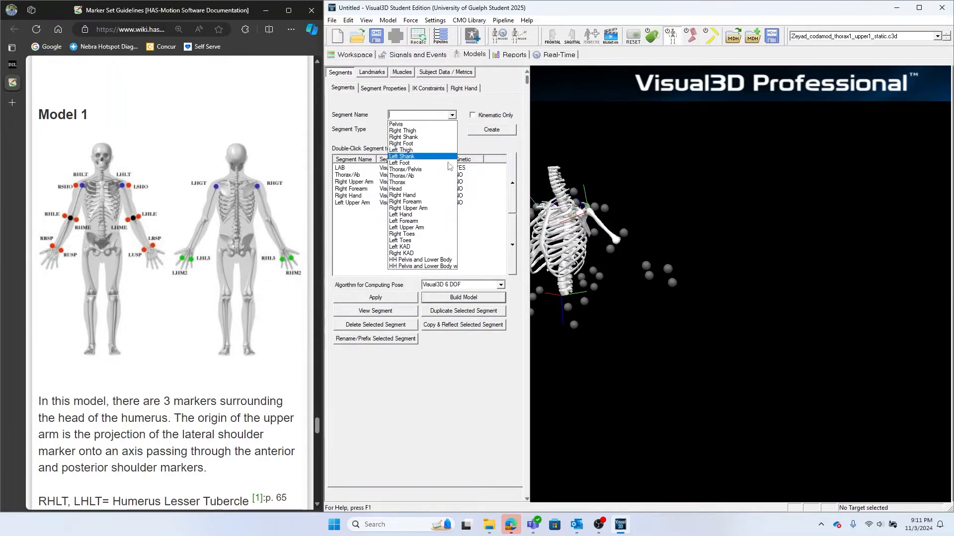
pyautogui.click(430, 221)
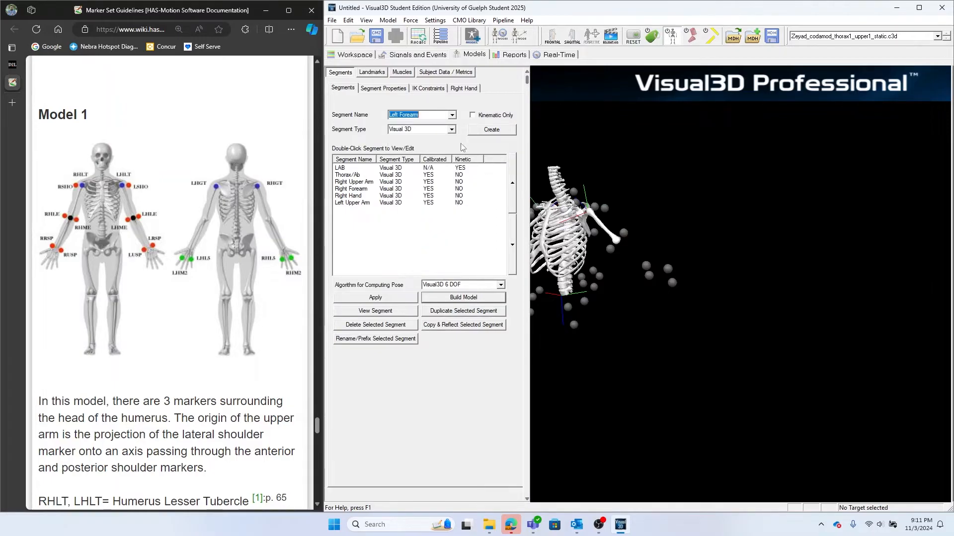
pyautogui.click(480, 129)
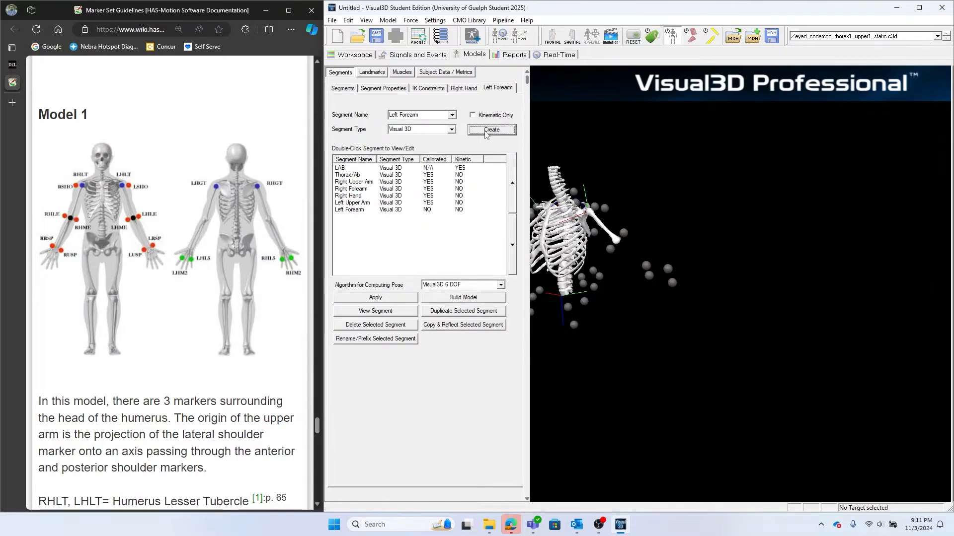
# Step: Define the Left Forearm's proximal joint with LHLE as the lateral target and LHME as the medial target
pyautogui.click(375, 137)
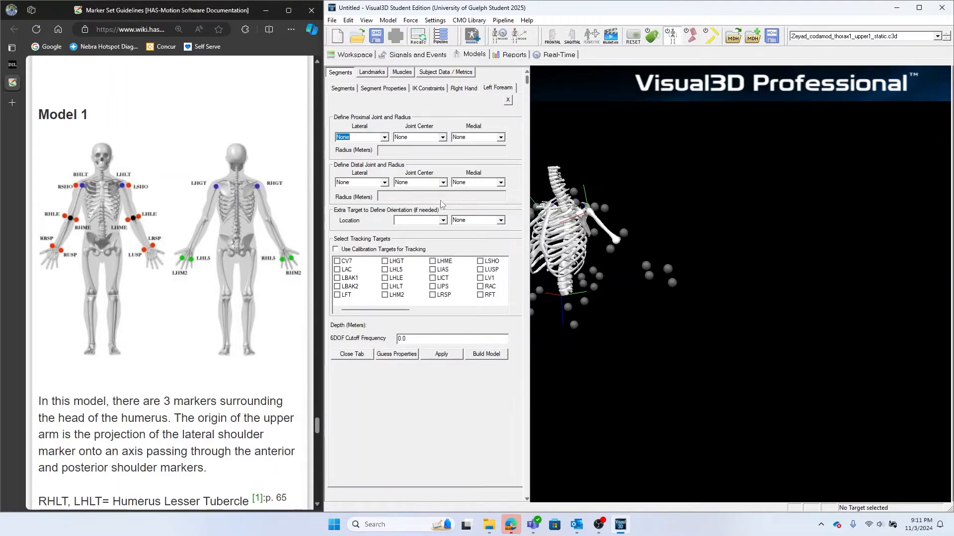
pyautogui.write('LHL')
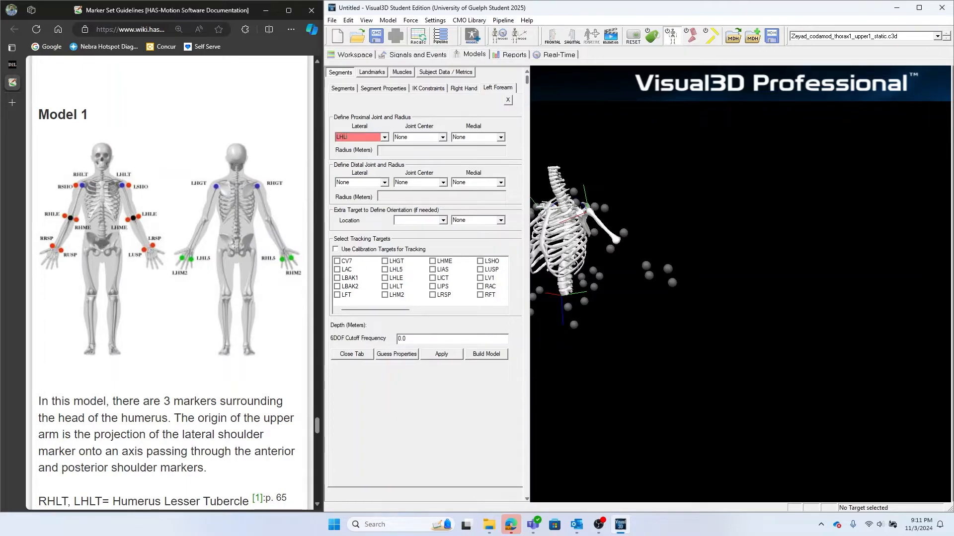
pyautogui.write('E')
pyautogui.click(466, 138)
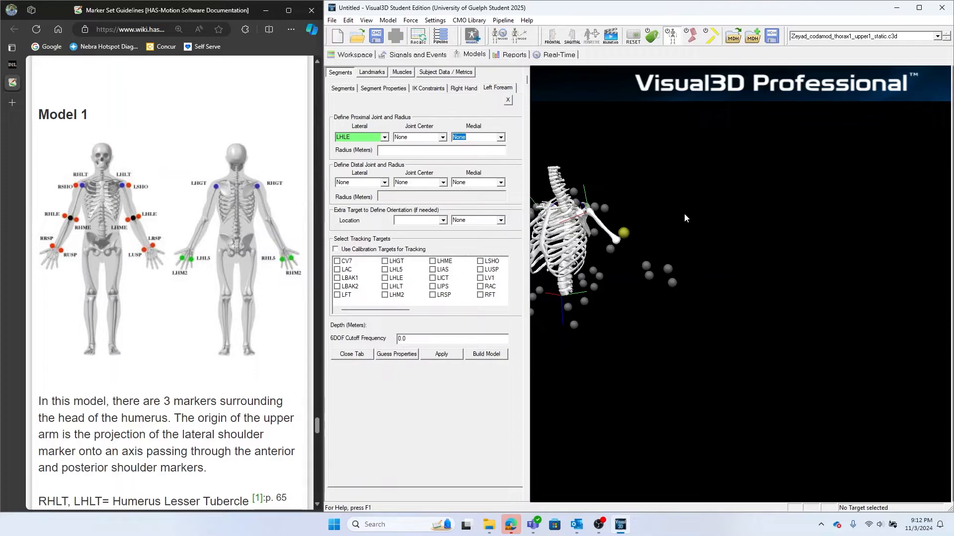
pyautogui.write('LHME')
# Step: Define the Left Forearm's distal joint with LRSP as the lateral target and LUSP as the medial target
pyautogui.click(353, 183)
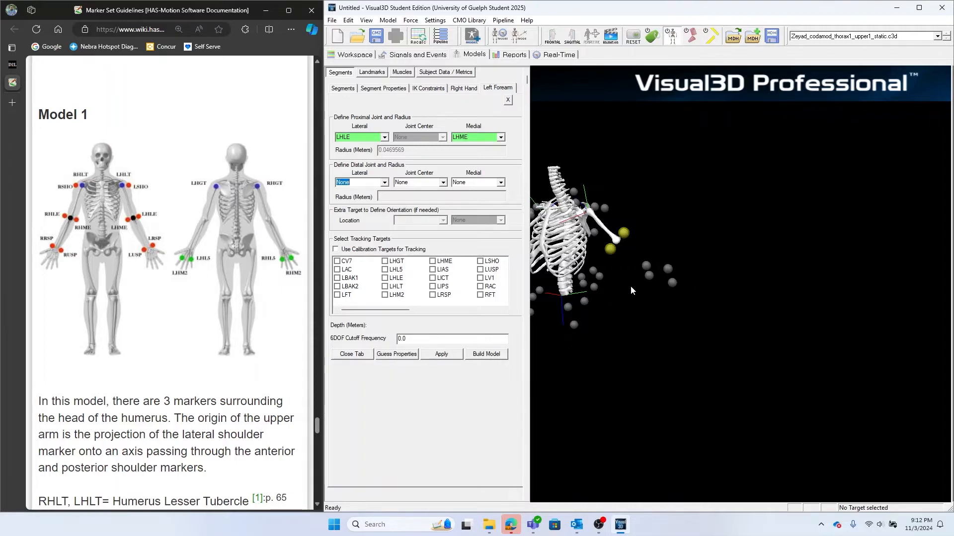
pyautogui.write('LRSP')
pyautogui.press('Tab')
pyautogui.press('Tab')
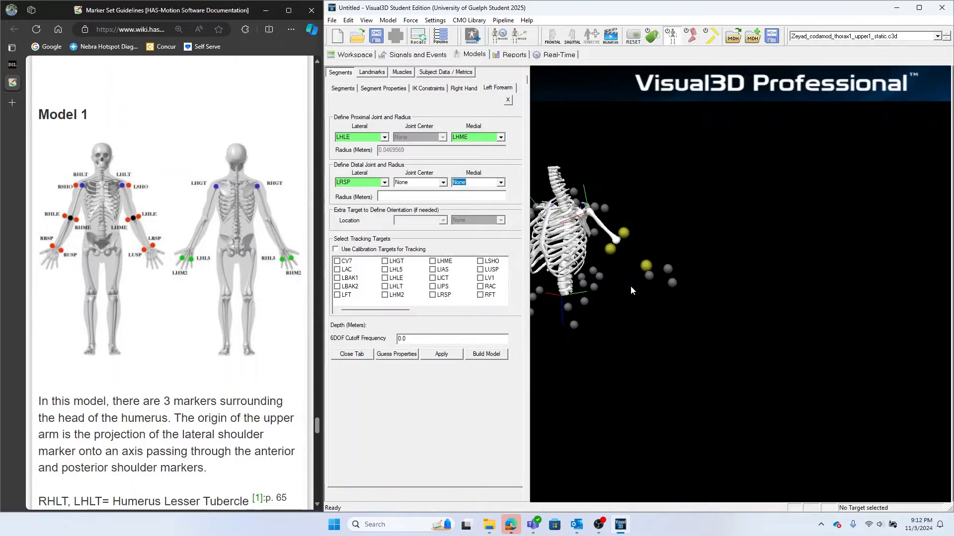
pyautogui.write('LUSP')
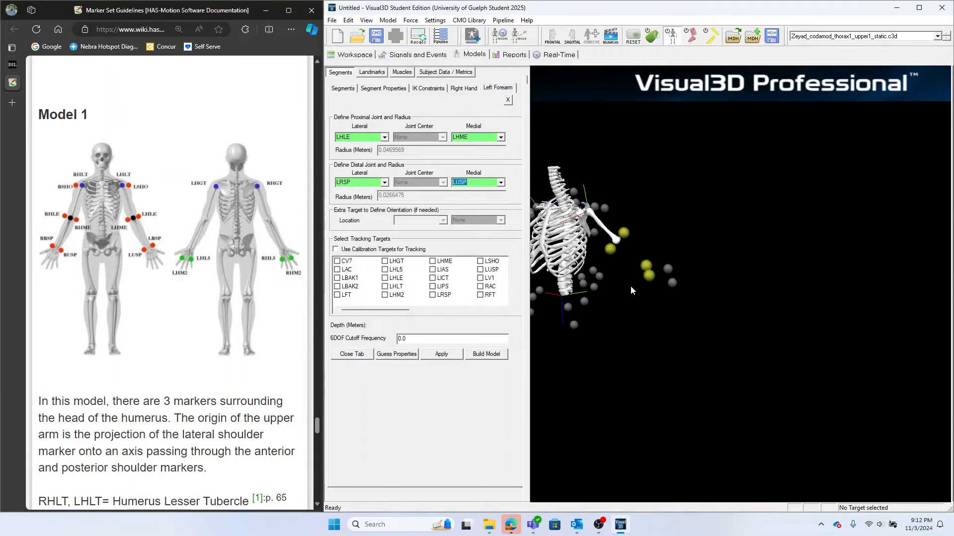
# Step: Track the Left Forearm with its calibration targets and build the model, closing the segment's definition
pyautogui.click(336, 249)
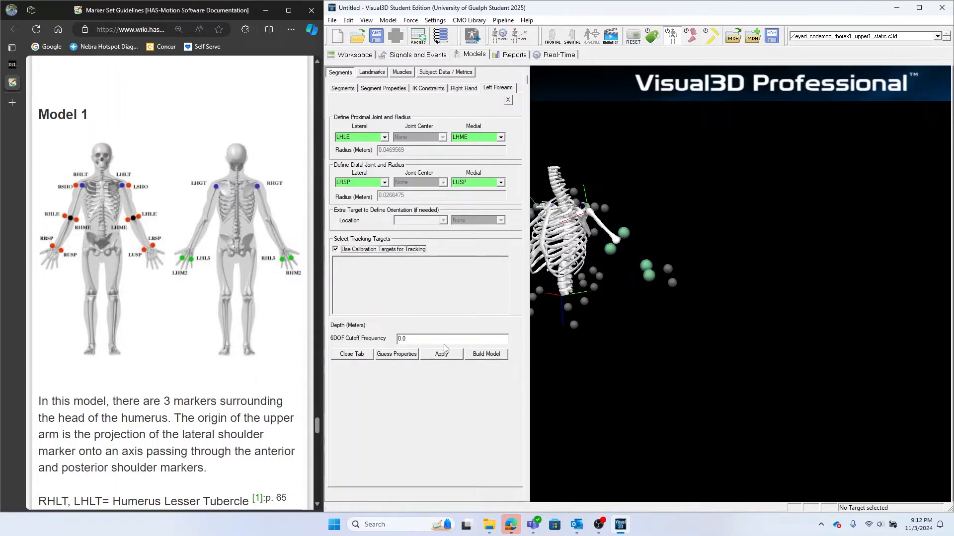
pyautogui.click(487, 354)
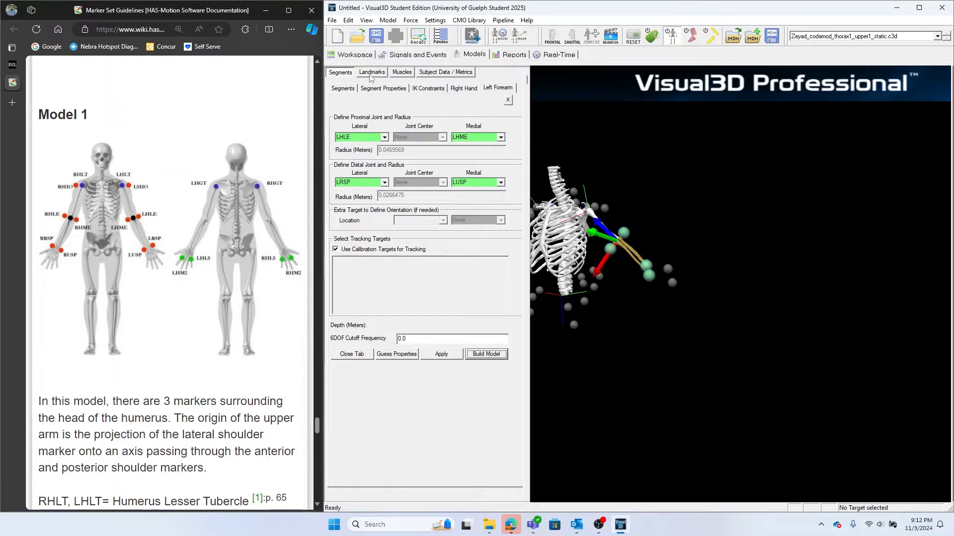
pyautogui.click(356, 354)
# Step: Create a kinematic-only Left Hand segment of type Visual 3D
pyautogui.click(452, 115)
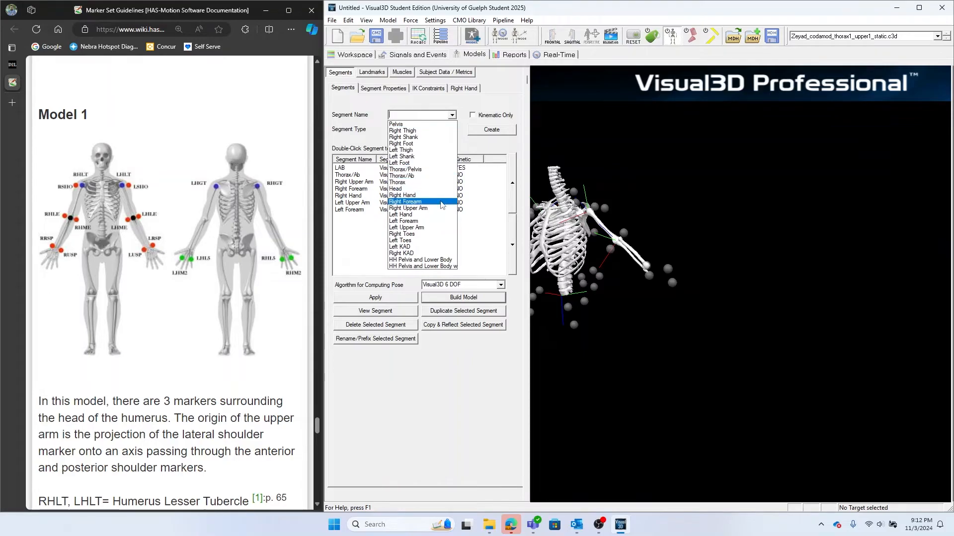
pyautogui.click(441, 215)
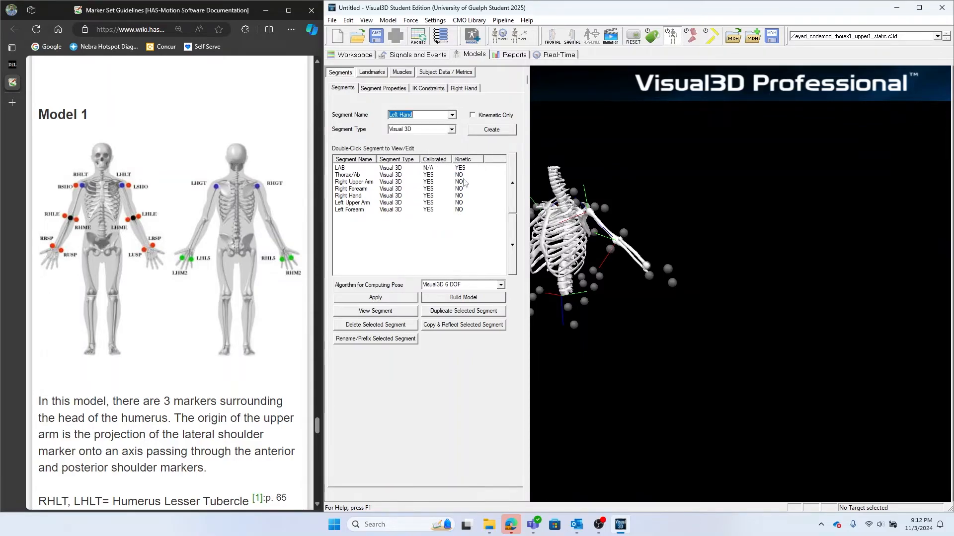
pyautogui.click(472, 115)
pyautogui.click(481, 130)
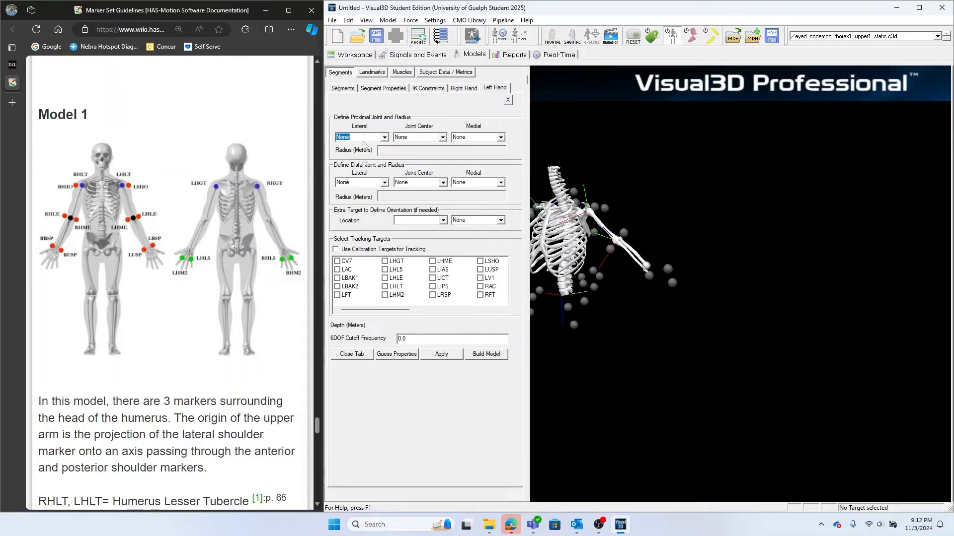
# Step: Define the Left Hand's proximal joint with LRSP as the lateral target and LUSP as the medial target
pyautogui.write('LRSP')
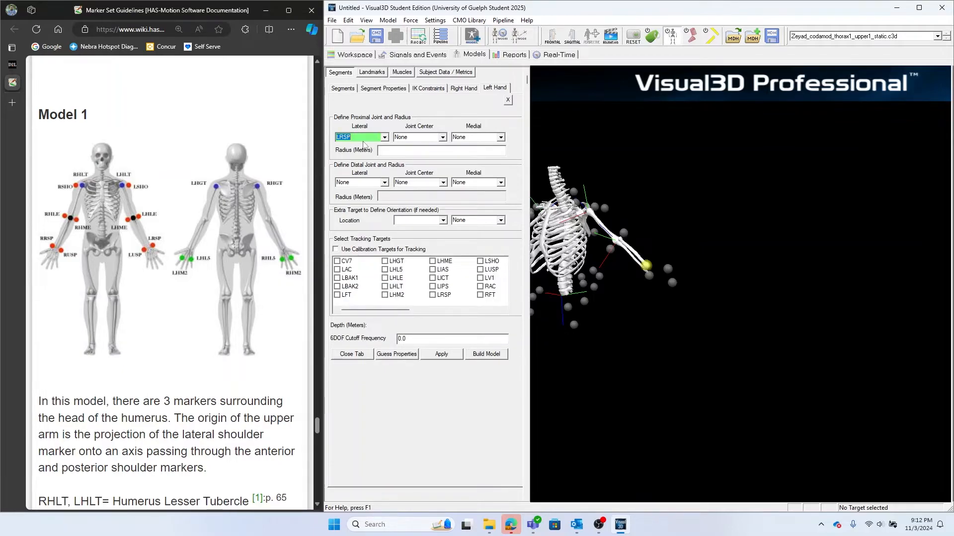
pyautogui.click(479, 138)
pyautogui.write('LUSP')
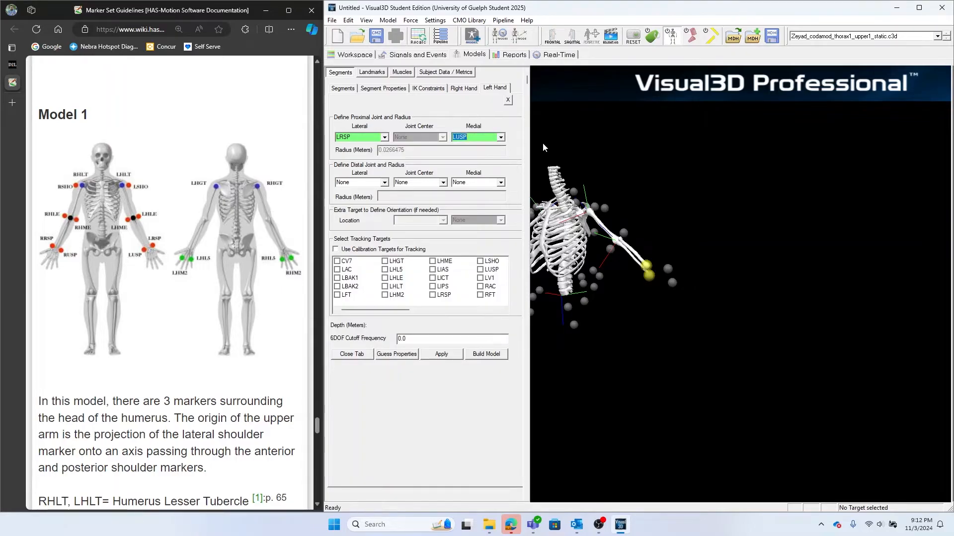
# Step: Define the Left Hand's distal joint with LHM2 as the lateral target and LHL5 as the medial target
pyautogui.press('Tab')
pyautogui.write('LH')
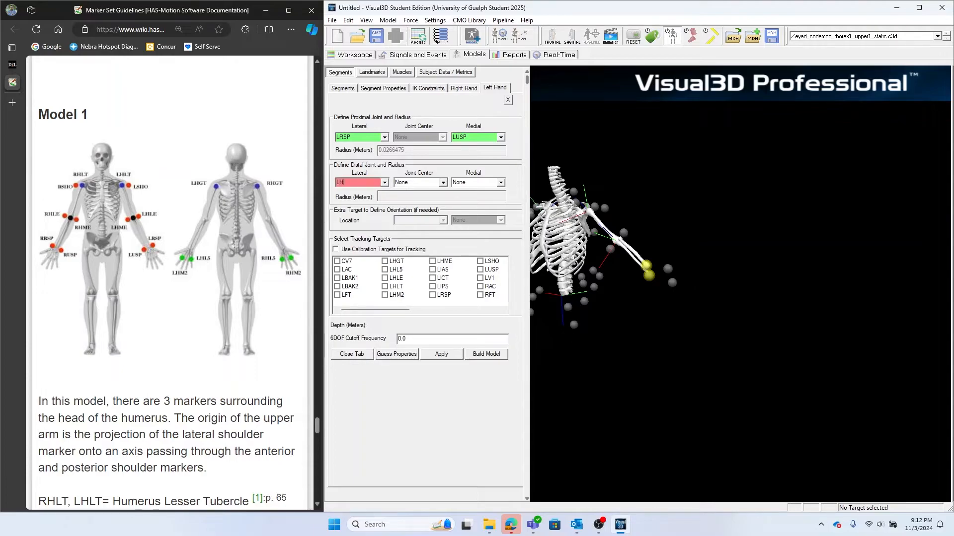
pyautogui.write('M2')
pyautogui.click(477, 182)
pyautogui.write('LHL5')
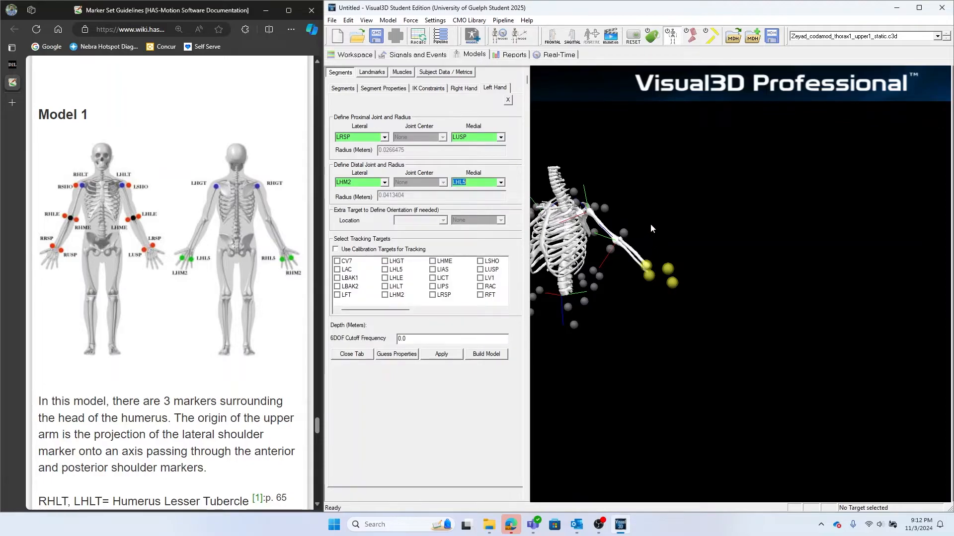
# Step: Track the Left Hand with its calibration targets, apply the definition and build the model
pyautogui.click(335, 249)
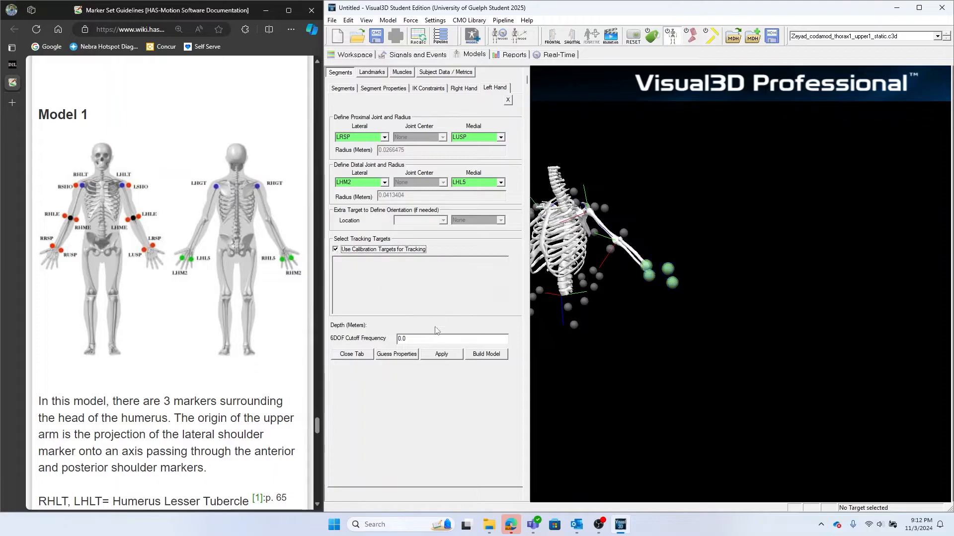
pyautogui.click(441, 354)
pyautogui.click(501, 354)
pyautogui.moveTo(641, 339); pyautogui.dragTo(636, 247, button='right')
pyautogui.moveTo(637, 250); pyautogui.dragTo(751, 280)
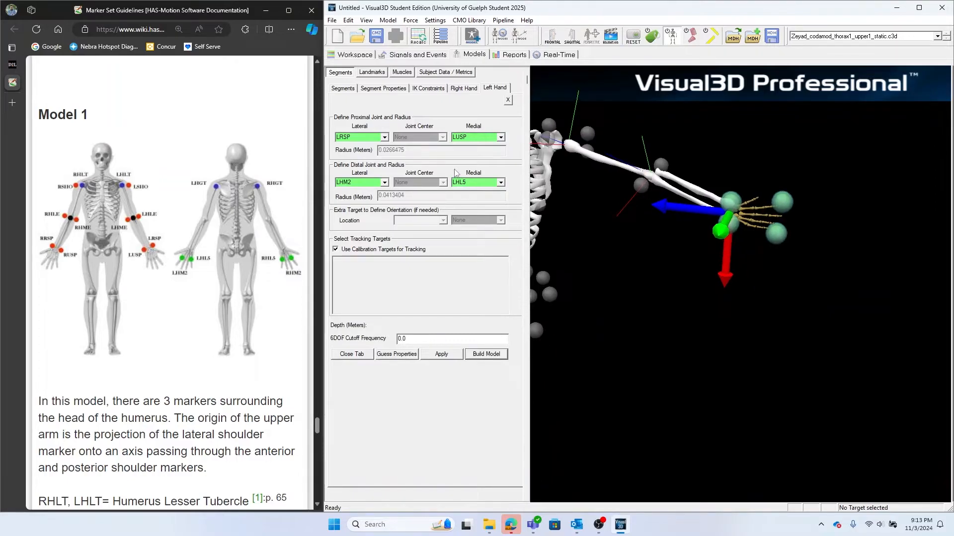
# Step: Scale the Left Hand's graphic model to 125 in width, height and depth, and apply the segment properties
pyautogui.click(383, 88)
pyautogui.click(373, 293)
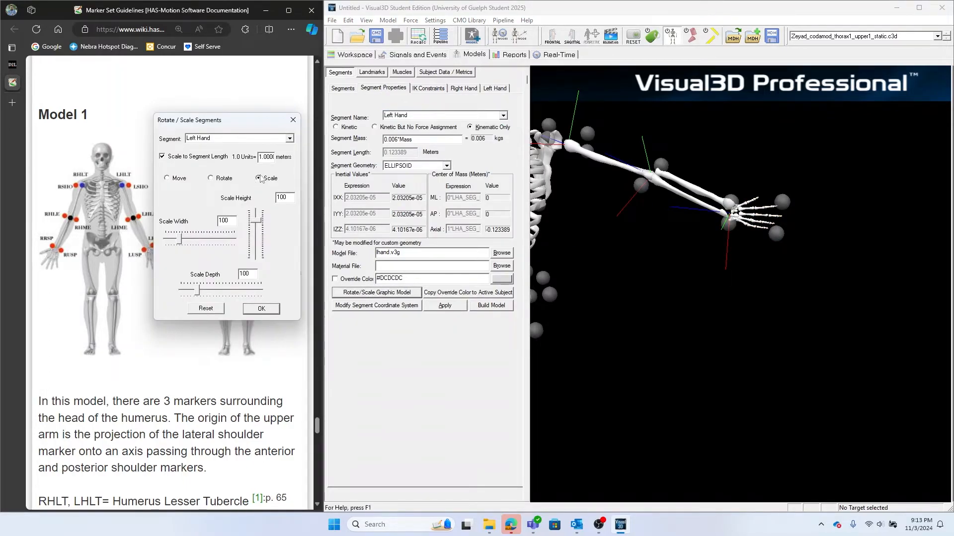
pyautogui.doubleClick(224, 221)
pyautogui.write('125')
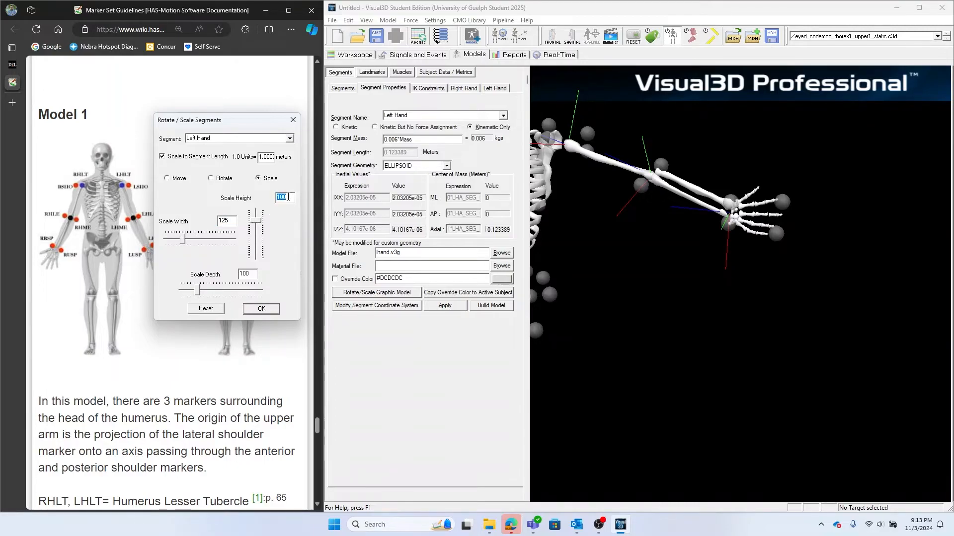
pyautogui.write('125')
pyautogui.doubleClick(243, 273)
pyautogui.write('125')
pyautogui.click(261, 309)
pyautogui.moveTo(704, 299); pyautogui.dragTo(691, 384, button='right')
pyautogui.moveTo(691, 384); pyautogui.dragTo(695, 361)
pyautogui.moveTo(695, 361); pyautogui.dragTo(717, 365, button='middle')
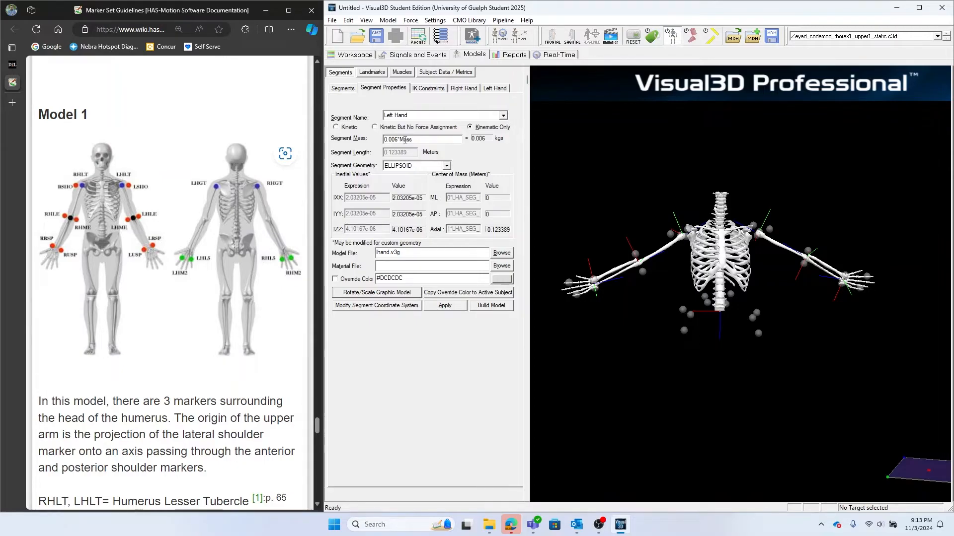
pyautogui.click(459, 308)
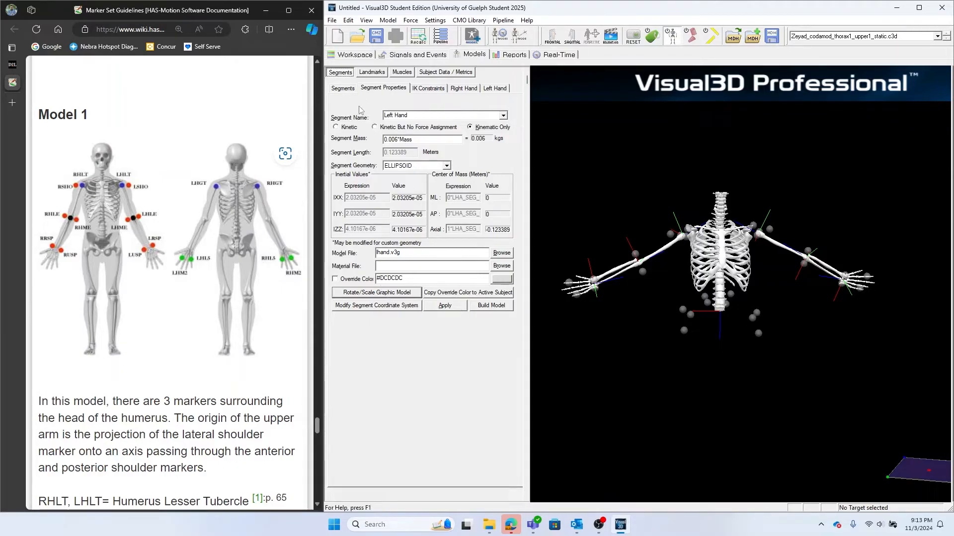
# Step: Create a kinematic-only Pelvis segment of type Visual 3D
pyautogui.click(343, 89)
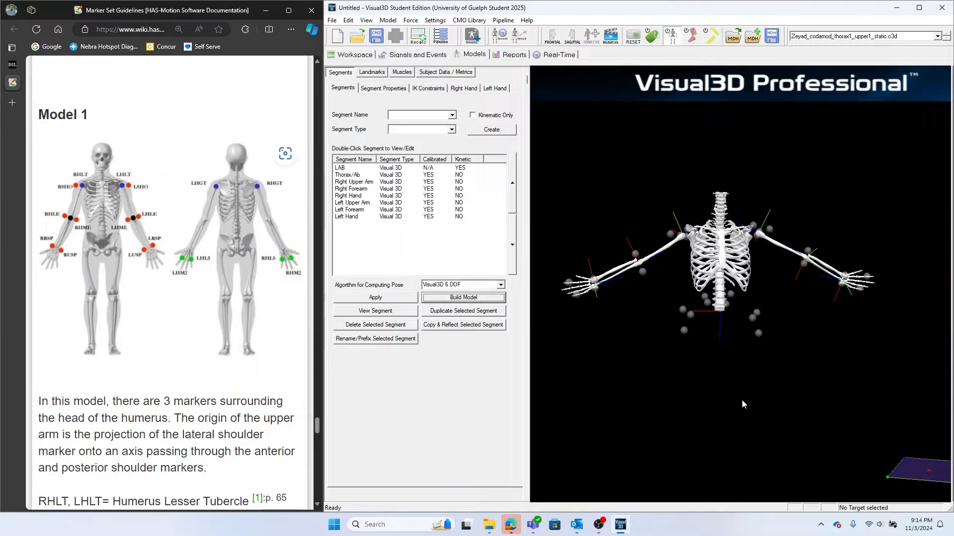
pyautogui.moveTo(723, 394); pyautogui.dragTo(715, 328, button='right')
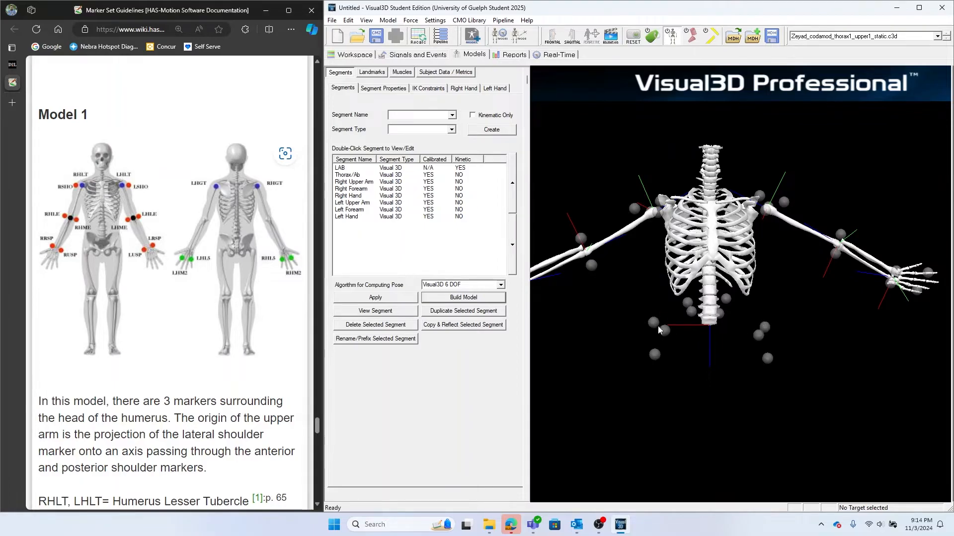
pyautogui.moveTo(705, 330); pyautogui.dragTo(664, 357)
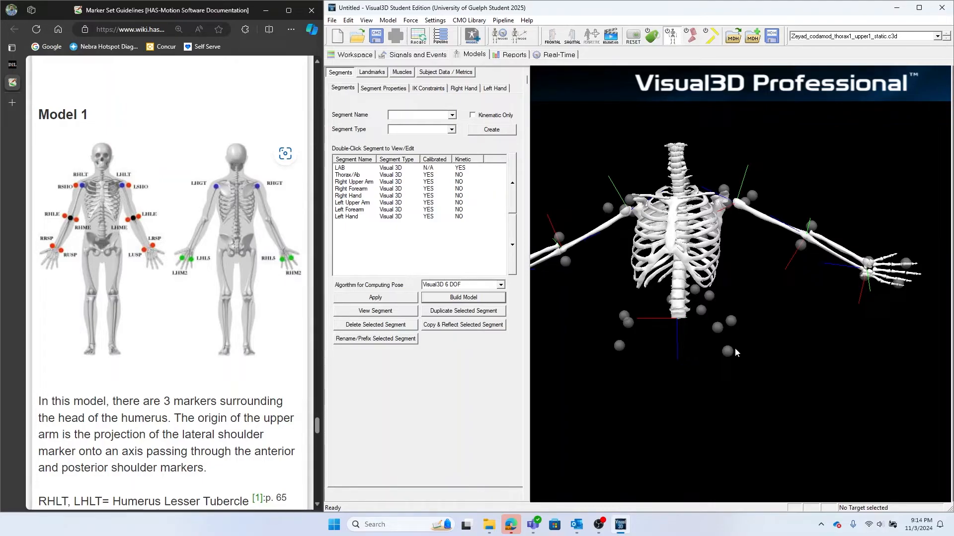
pyautogui.click(452, 115)
pyautogui.click(407, 122)
pyautogui.click(473, 115)
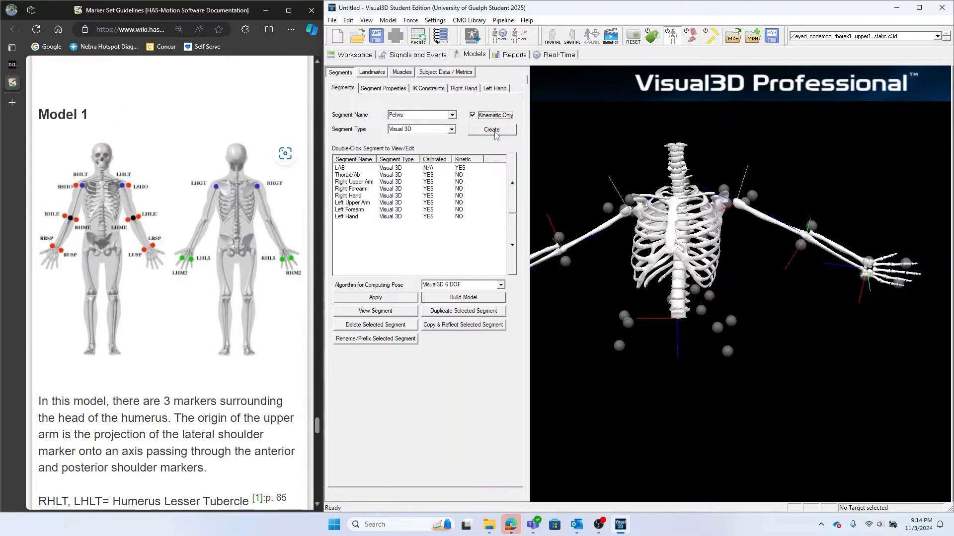
pyautogui.click(492, 129)
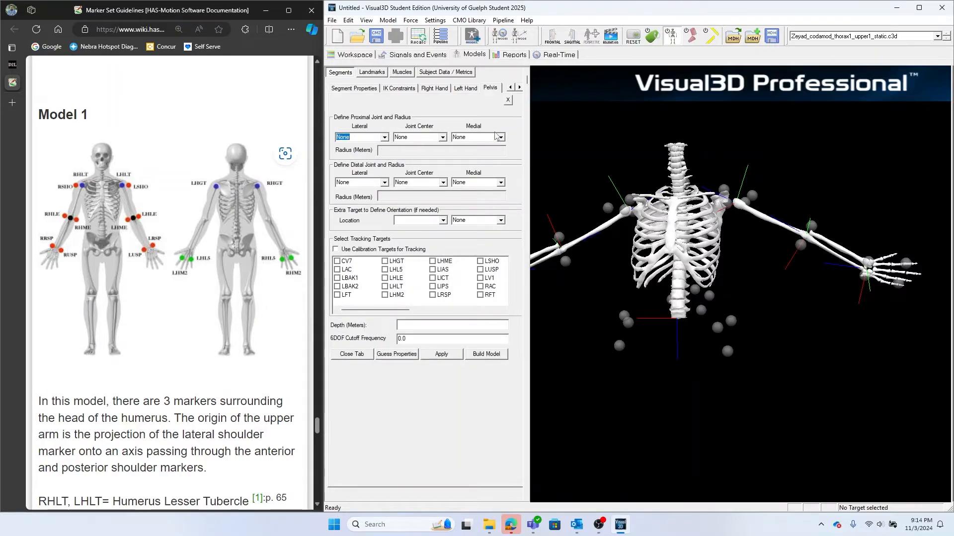
# Step: Define the Pelvis's proximal joint with RICT as the lateral target and LICT as the medial target
pyautogui.moveTo(681, 351); pyautogui.dragTo(694, 347)
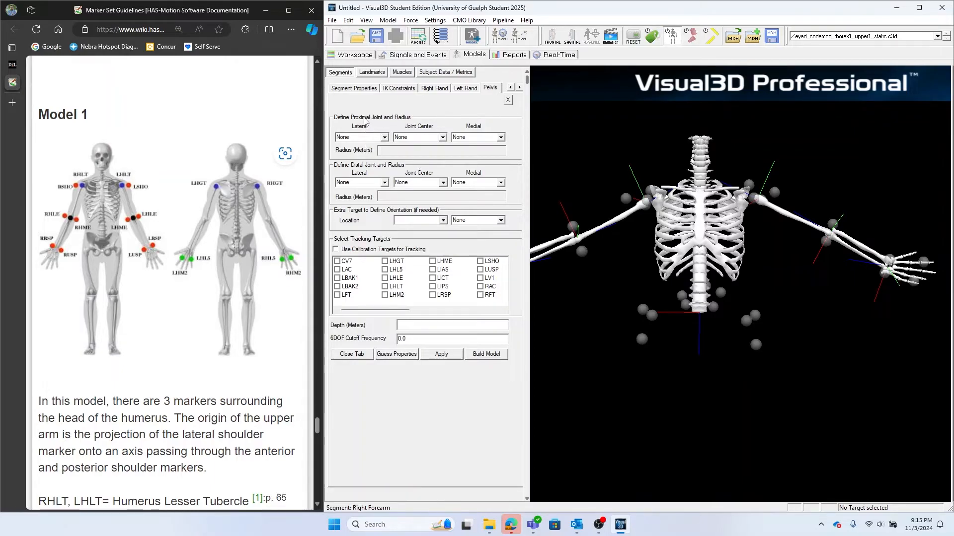
pyautogui.press('BackSpace')
pyautogui.write('RICT')
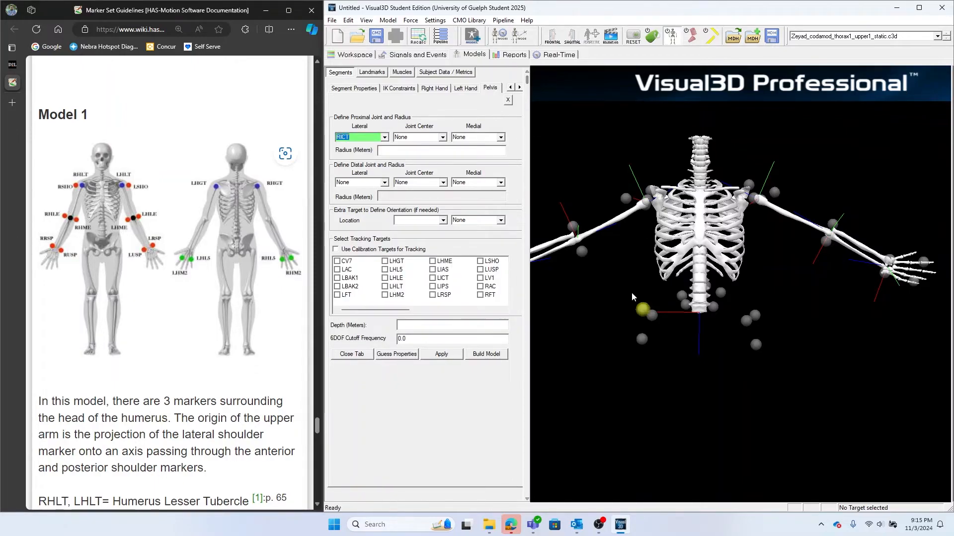
pyautogui.doubleClick(472, 137)
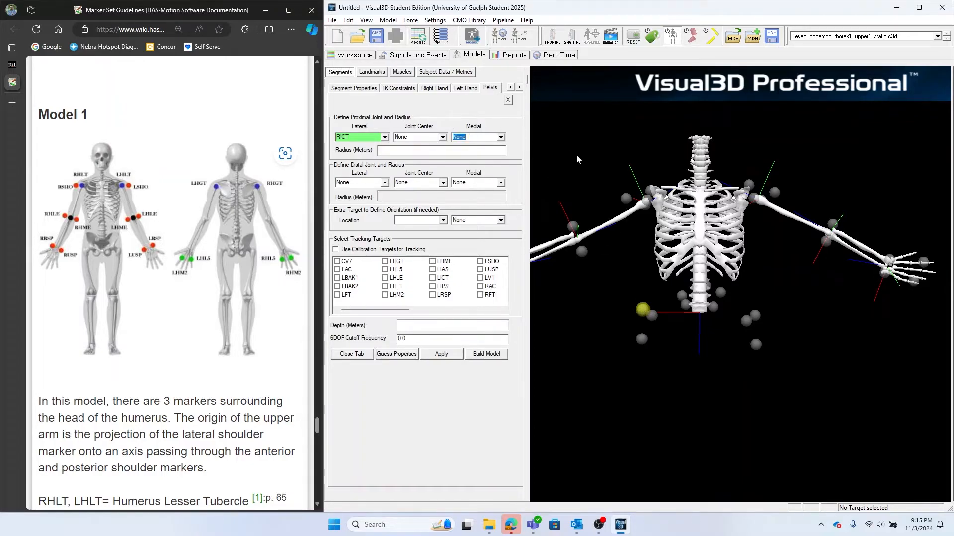
pyautogui.write('LICT')
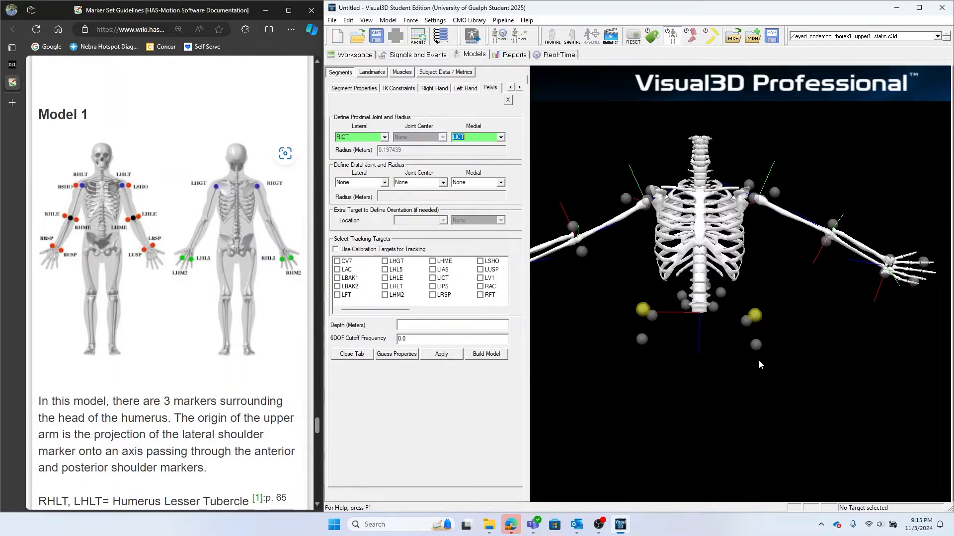
# Step: Define the Pelvis's distal joint with RFT as the lateral target and LFT as the medial target
pyautogui.moveTo(625, 240); pyautogui.dragTo(668, 300)
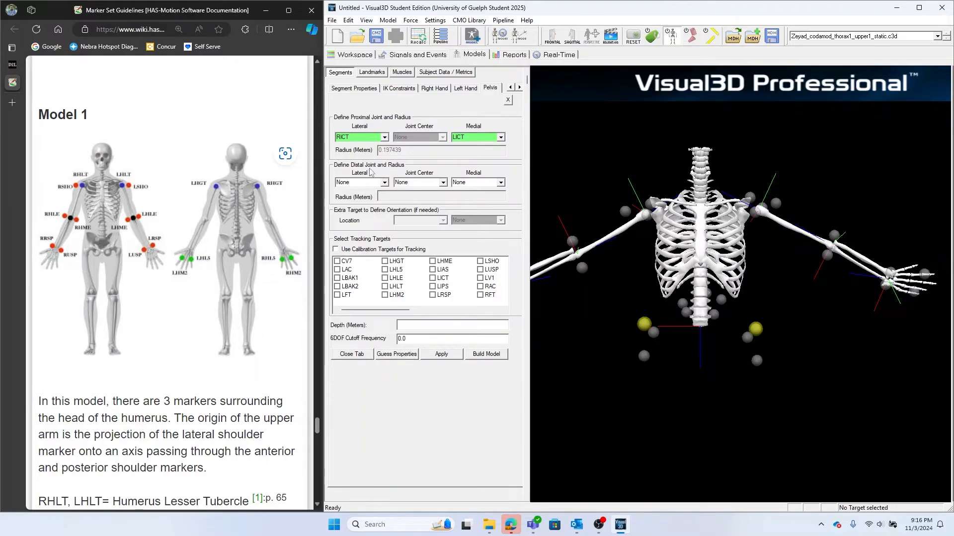
pyautogui.click(365, 184)
pyautogui.write('RFT')
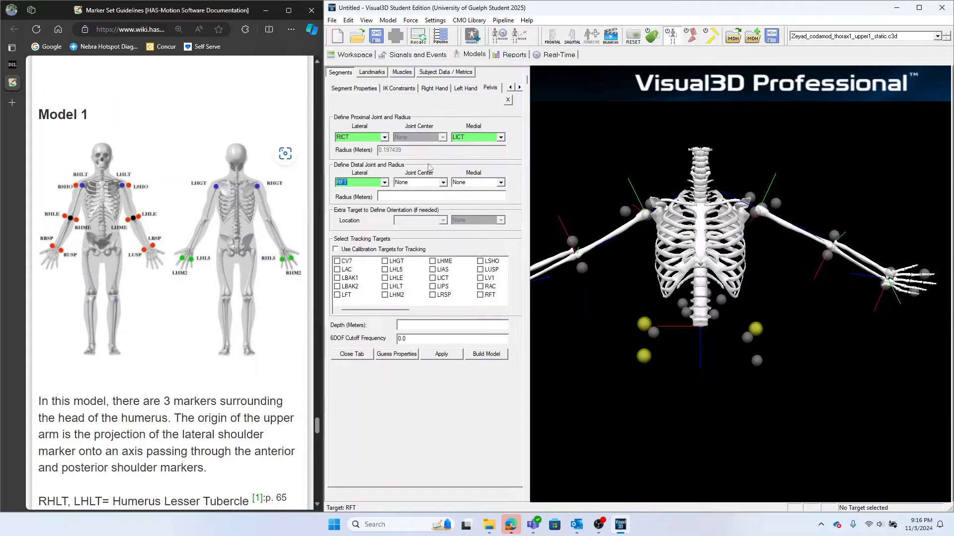
pyautogui.doubleClick(461, 183)
pyautogui.write('LFT')
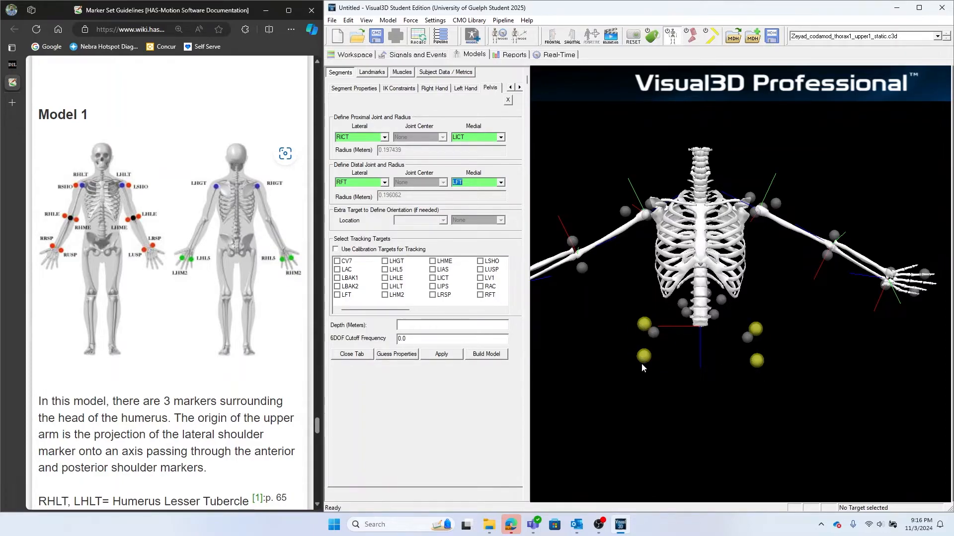
# Step: Examine the pelvis markers around the model against the Visual3D Pelvis diagram in the browser's marker set guidelines
pyautogui.moveTo(675, 394); pyautogui.dragTo(647, 392)
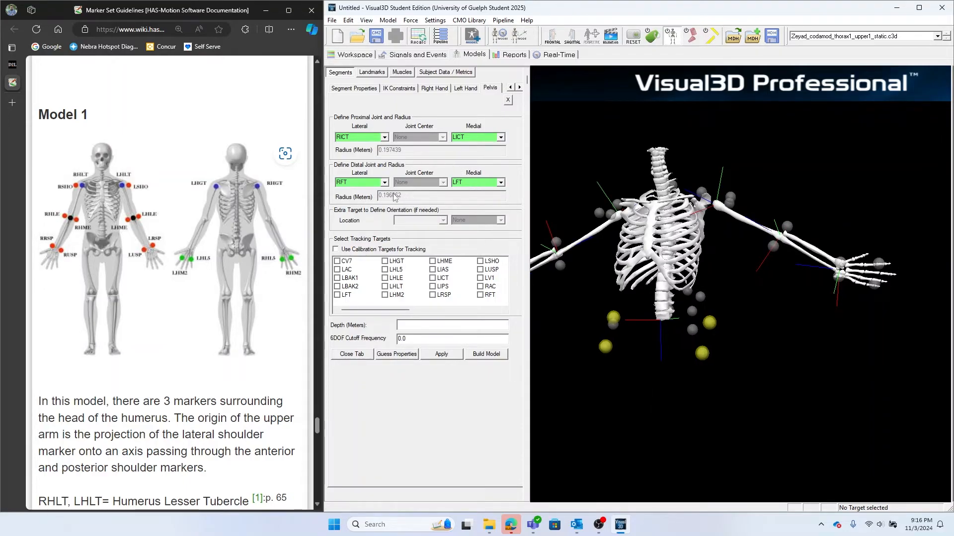
pyautogui.moveTo(731, 339); pyautogui.dragTo(711, 266)
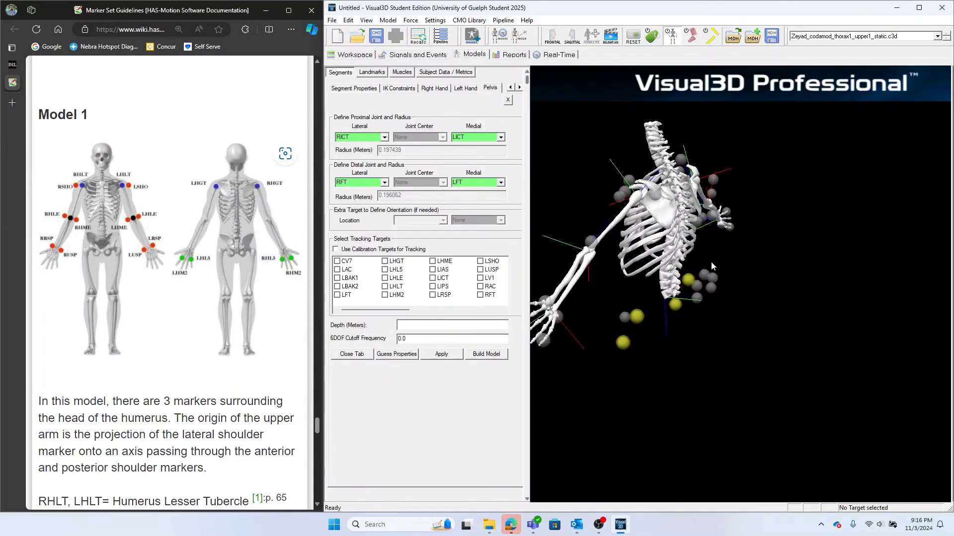
pyautogui.scroll(10, 285, 355)
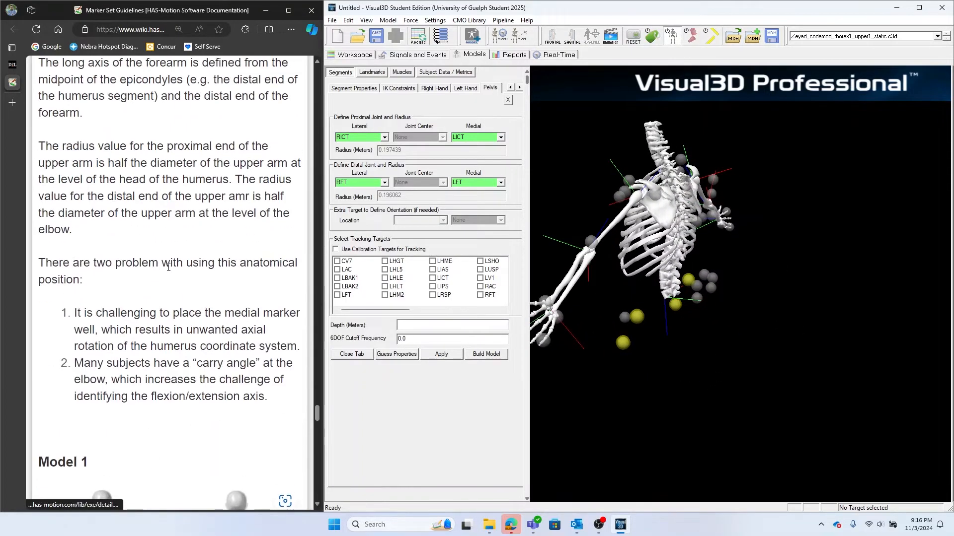
pyautogui.moveTo(317, 394); pyautogui.dragTo(314, 116)
pyautogui.moveTo(635, 374); pyautogui.dragTo(746, 362)
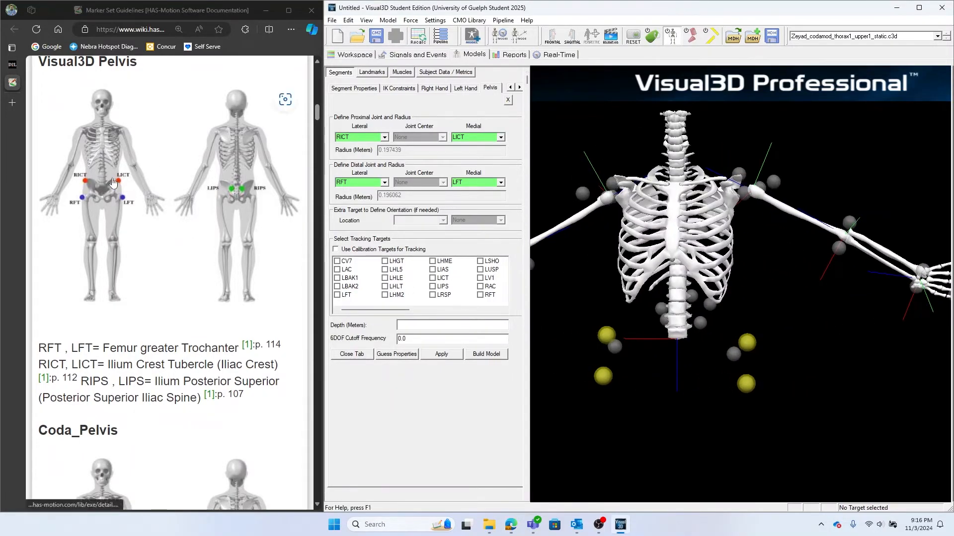
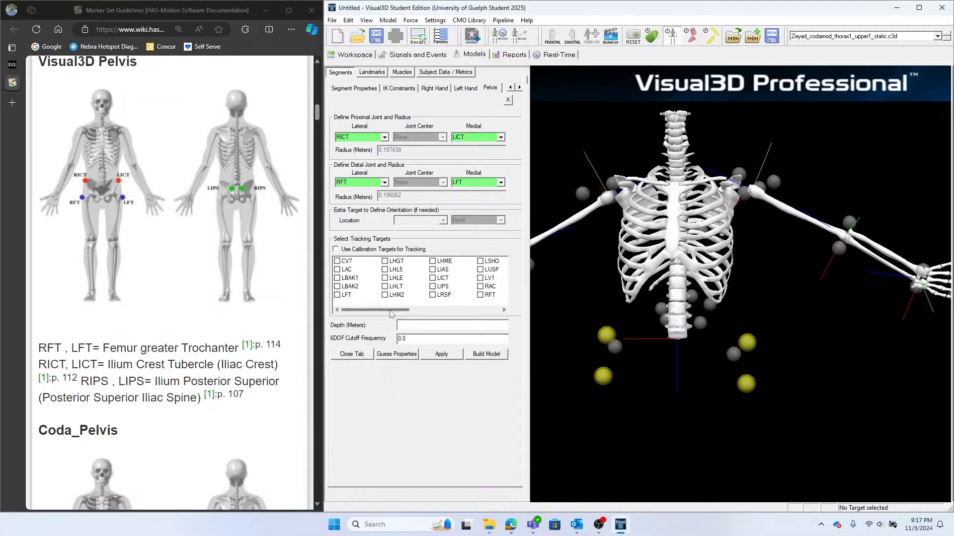
# Step: Select RFT, RICT, LFT, LICT, LIPS and RIPS as the Pelvis segment's tracking targets
pyautogui.moveTo(394, 310); pyautogui.dragTo(404, 312)
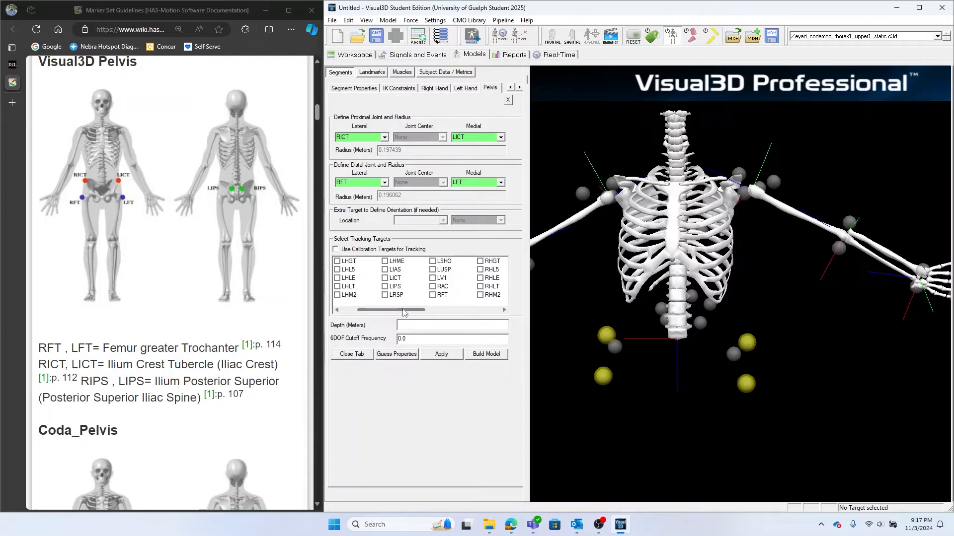
pyautogui.click(432, 296)
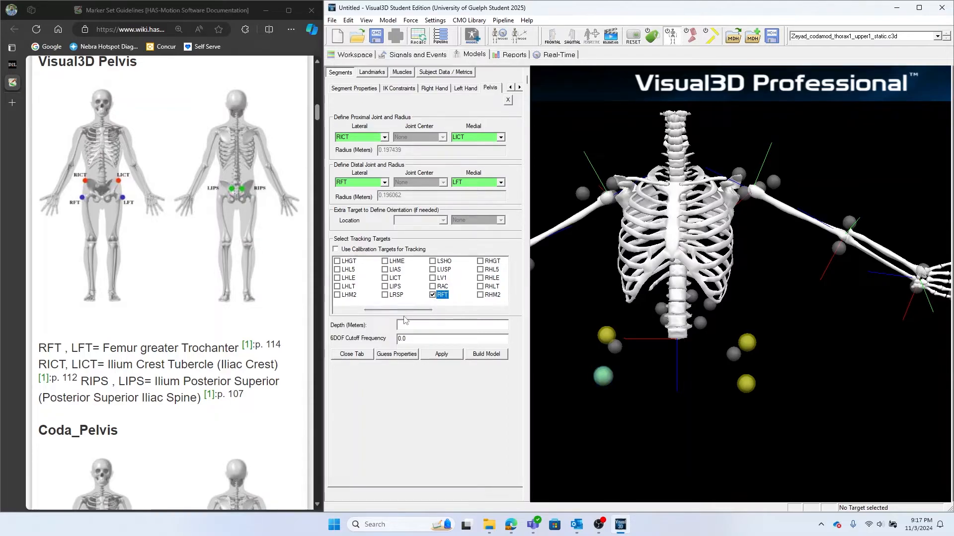
pyautogui.moveTo(406, 311); pyautogui.dragTo(423, 312)
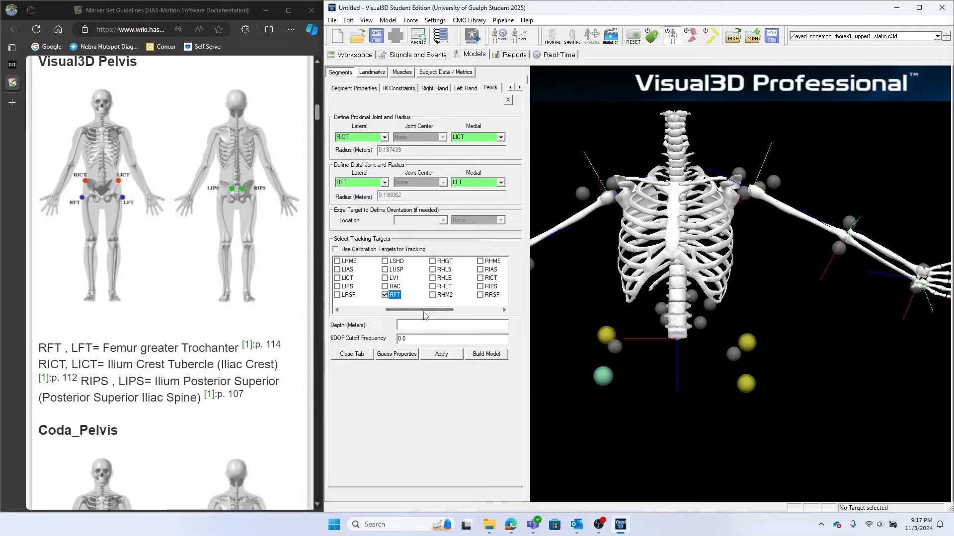
pyautogui.click(480, 278)
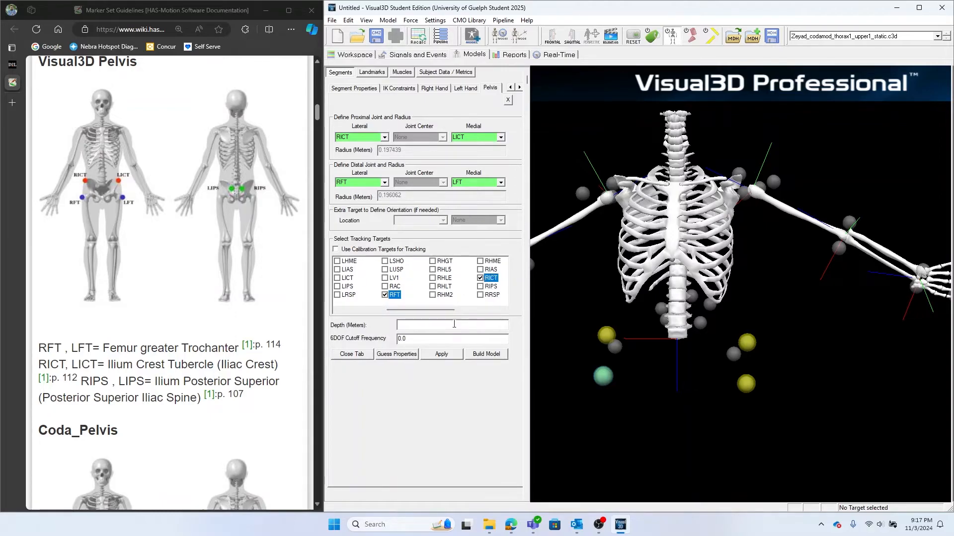
pyautogui.moveTo(426, 312); pyautogui.dragTo(382, 316)
pyautogui.click(337, 295)
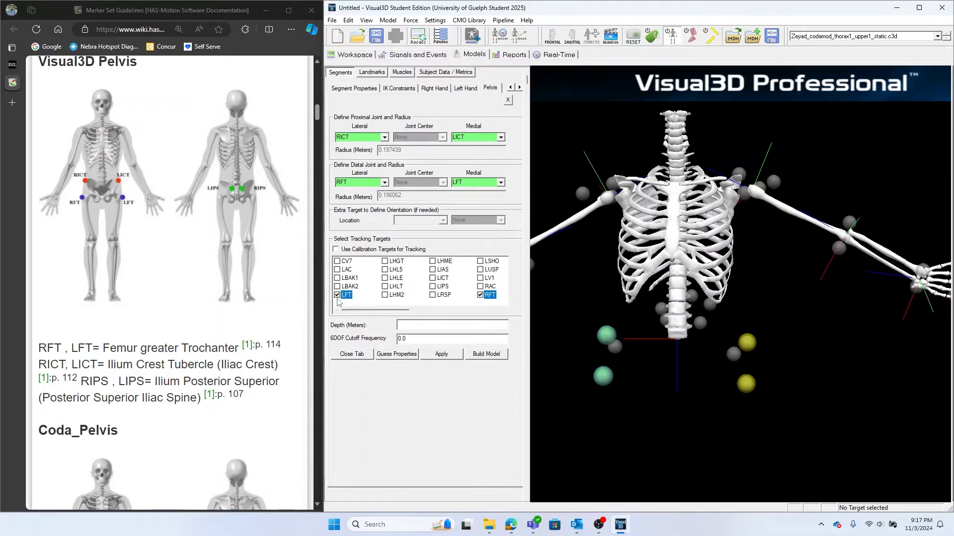
pyautogui.click(433, 278)
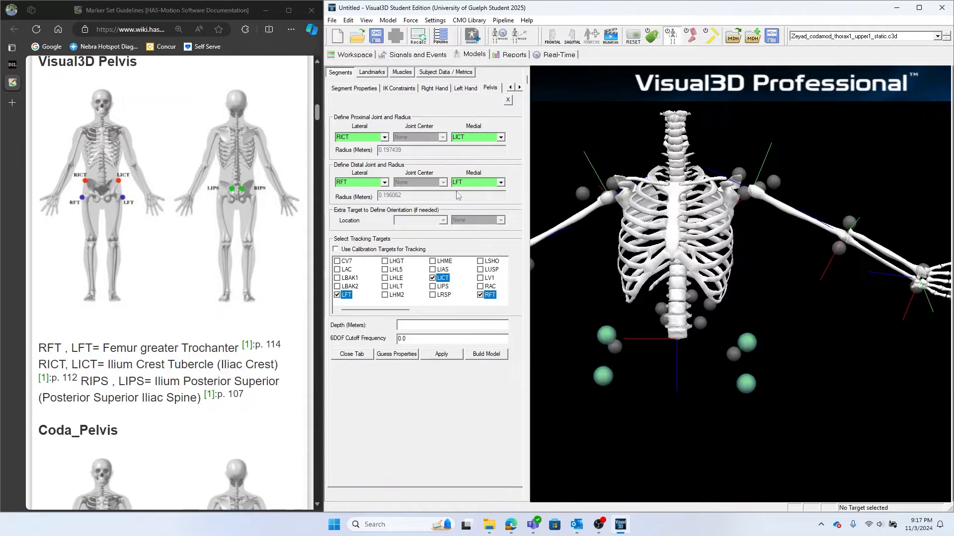
pyautogui.click(432, 286)
pyautogui.moveTo(376, 313); pyautogui.dragTo(425, 313)
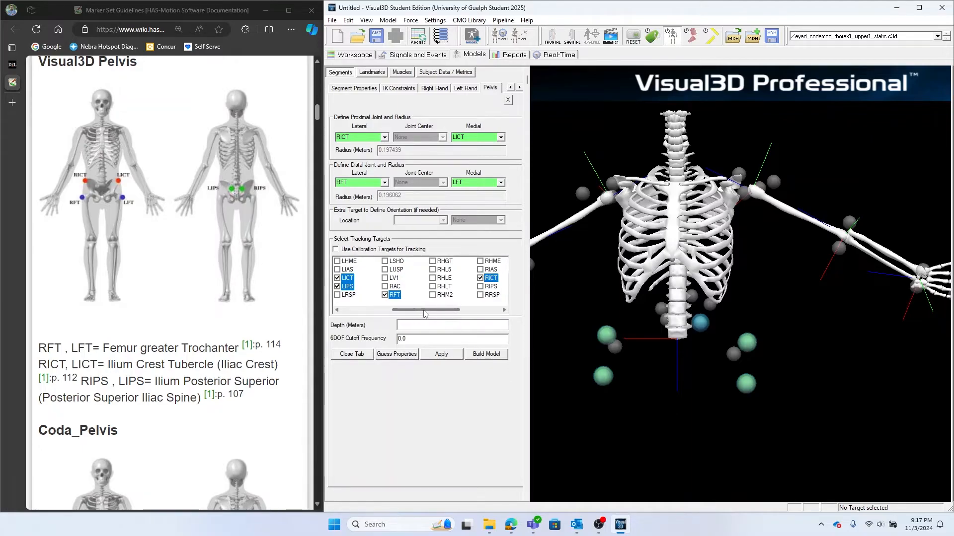
pyautogui.click(480, 286)
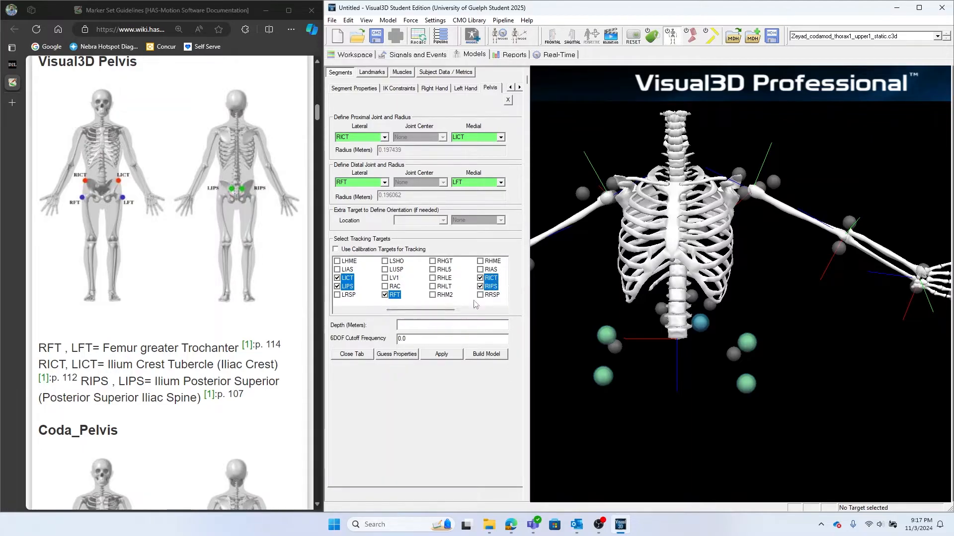
# Step: Apply the Visual 3D type Pelvis definition and build the model with it
pyautogui.moveTo(788, 371)
pyautogui.mouseDown()
pyautogui.moveTo(809, 369)
pyautogui.moveTo(791, 372)
pyautogui.mouseUp()
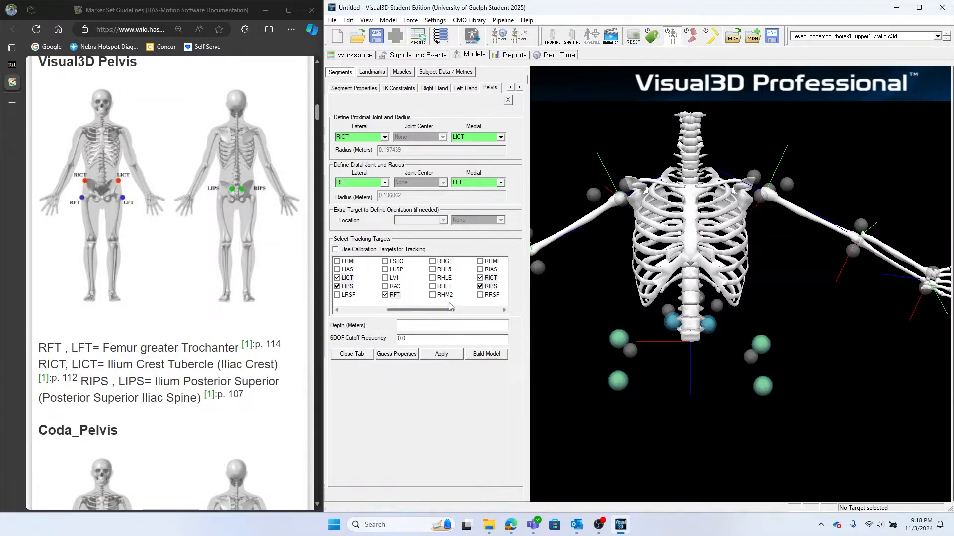
pyautogui.click(450, 356)
pyautogui.click(497, 356)
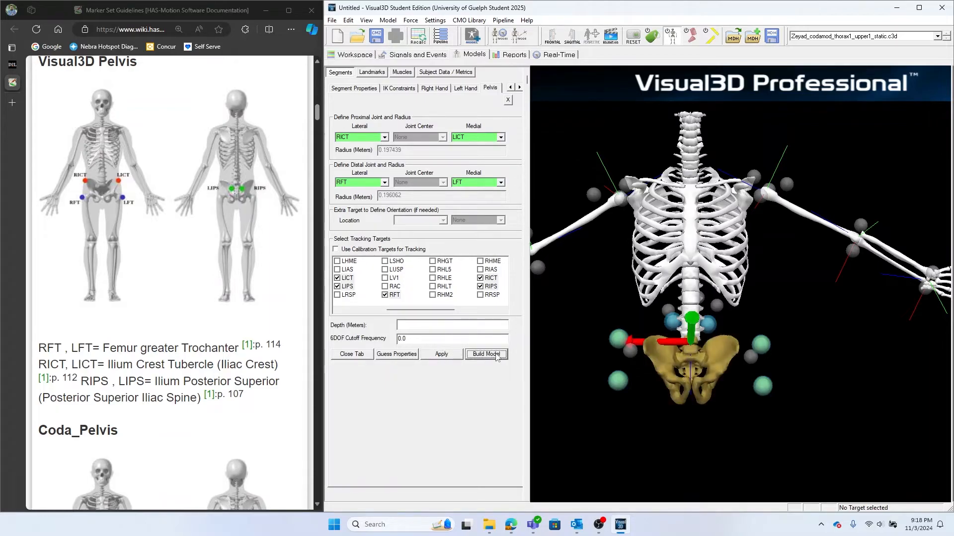
# Step: Examine the pelvis bone and its coordinate axes from the side and front against the surrounding markers
pyautogui.moveTo(675, 416); pyautogui.dragTo(614, 401)
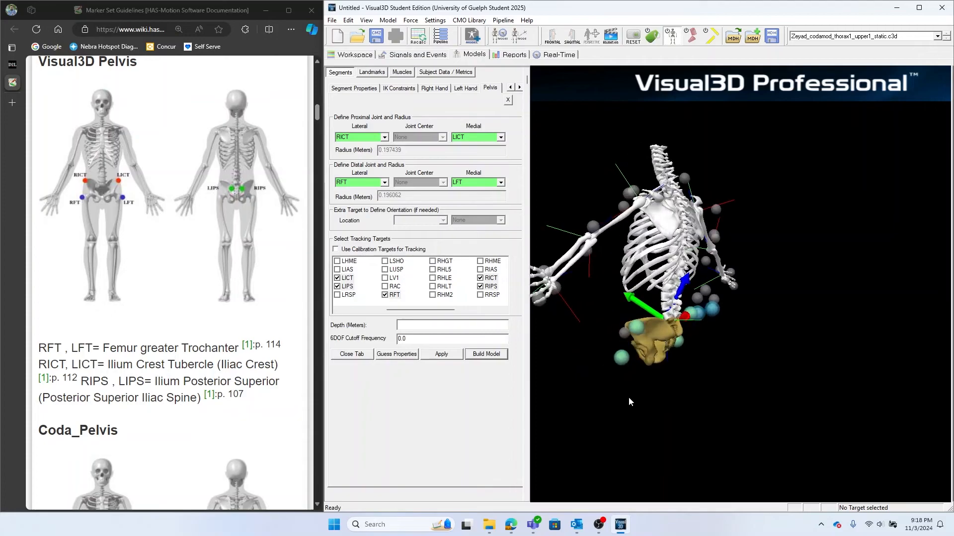
pyautogui.moveTo(655, 367); pyautogui.dragTo(672, 394, button='right')
pyautogui.moveTo(672, 394); pyautogui.dragTo(607, 226)
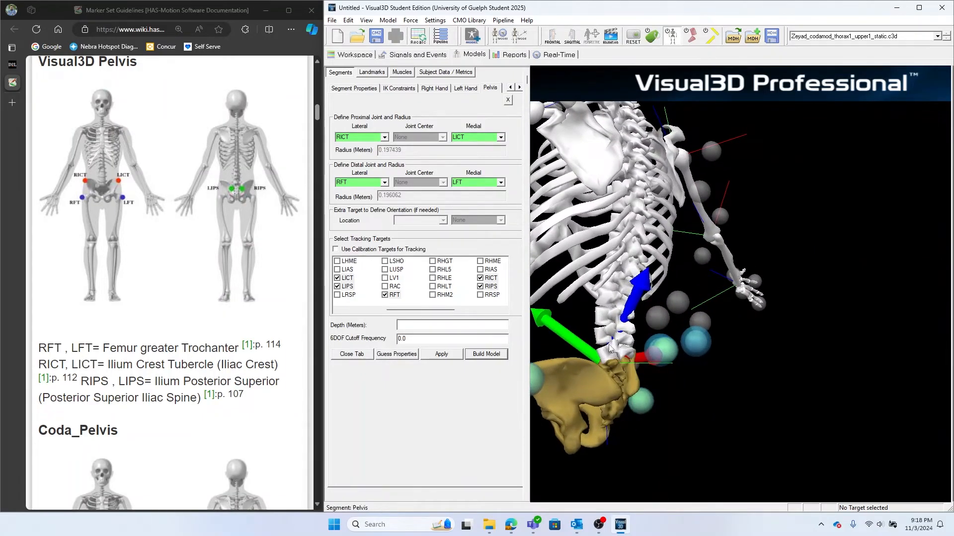
pyautogui.moveTo(652, 396); pyautogui.dragTo(685, 423)
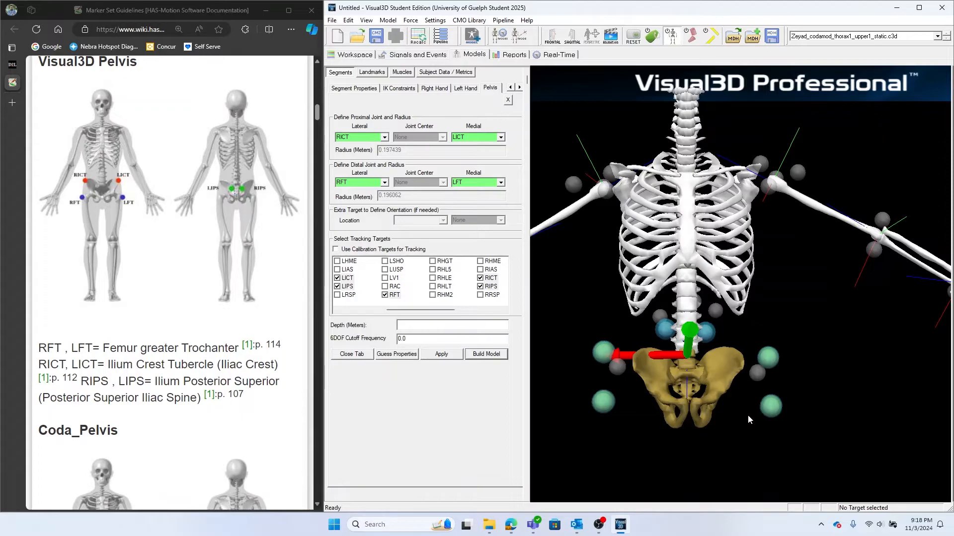
pyautogui.moveTo(732, 409); pyautogui.dragTo(728, 437)
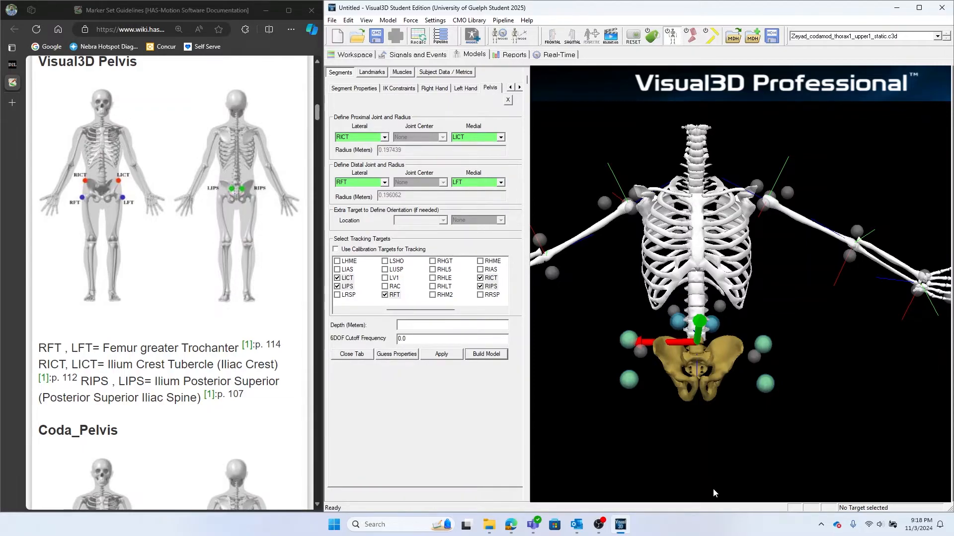
pyautogui.moveTo(852, 365); pyautogui.dragTo(782, 360)
pyautogui.moveTo(725, 347); pyautogui.dragTo(792, 353)
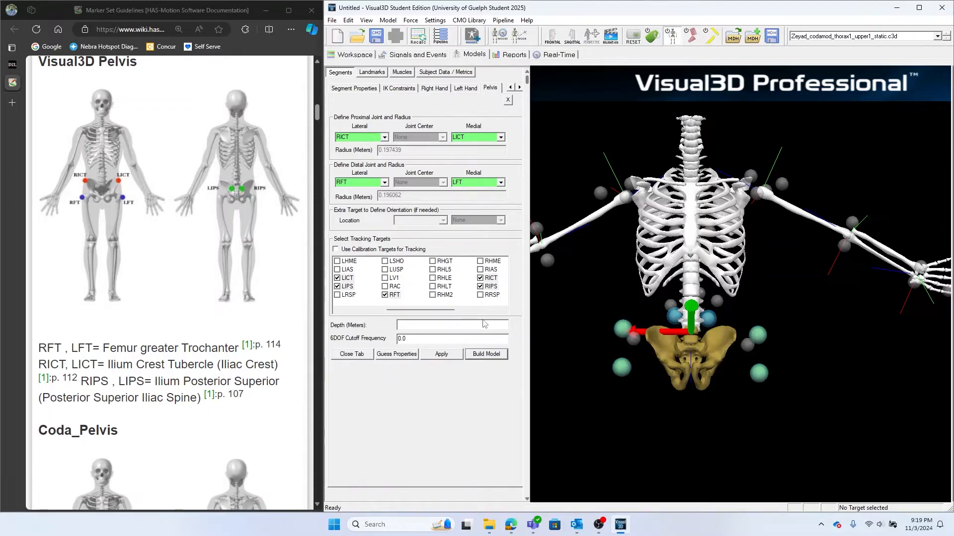
# Step: Close the Pelvis definition and delete the Pelvis segment from the model
pyautogui.click(352, 354)
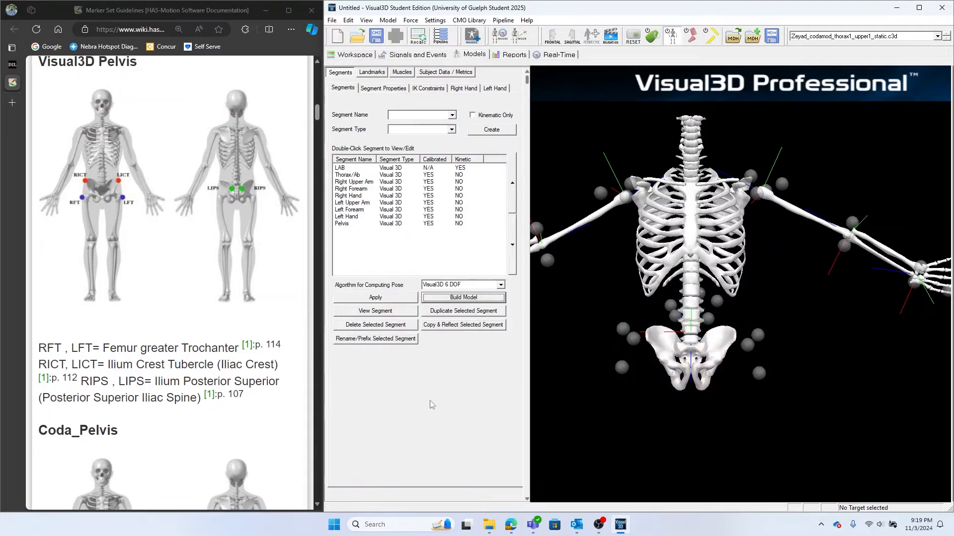
pyautogui.click(348, 224)
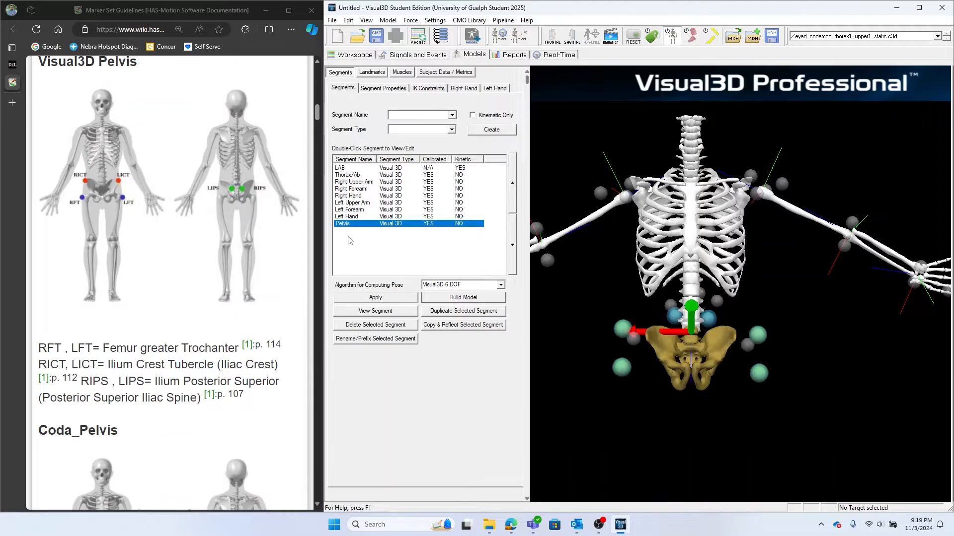
pyautogui.click(388, 327)
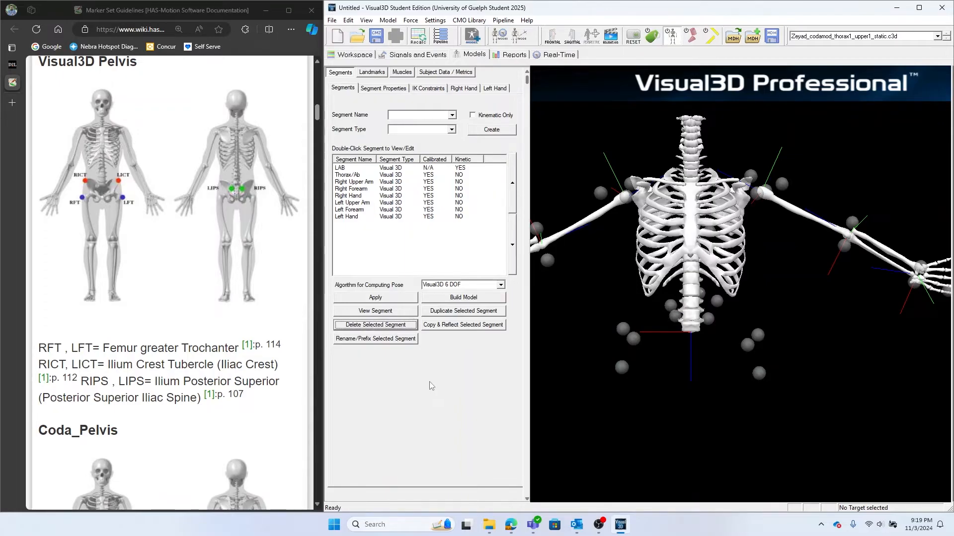
# Step: Create a kinematic-only Pelvis segment of type Coda
pyautogui.click(452, 115)
pyautogui.click(440, 128)
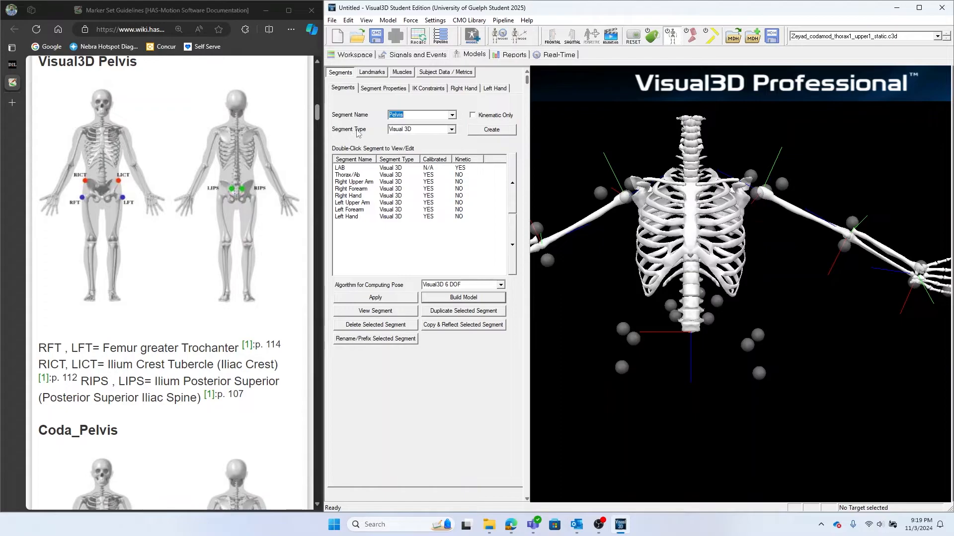
pyautogui.click(452, 129)
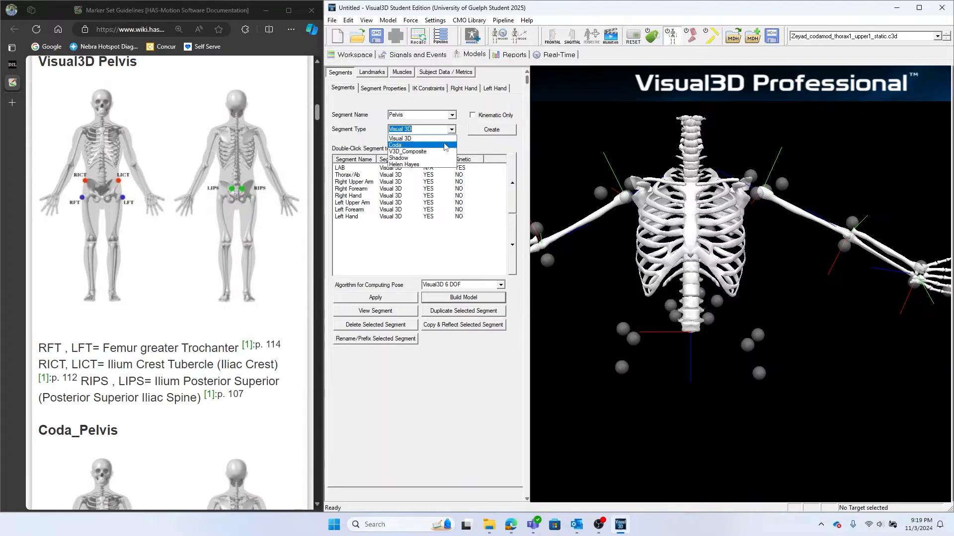
pyautogui.click(432, 145)
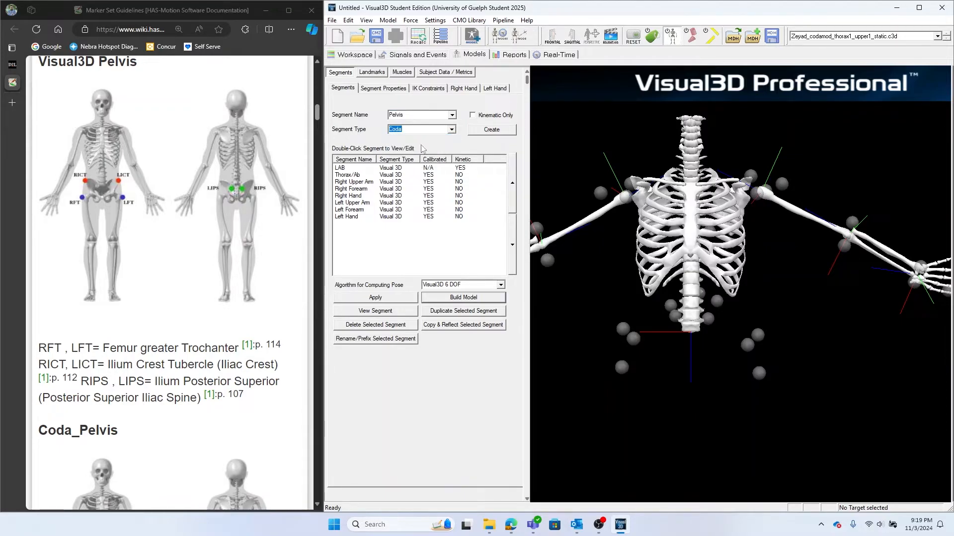
pyautogui.click(473, 115)
pyautogui.click(491, 130)
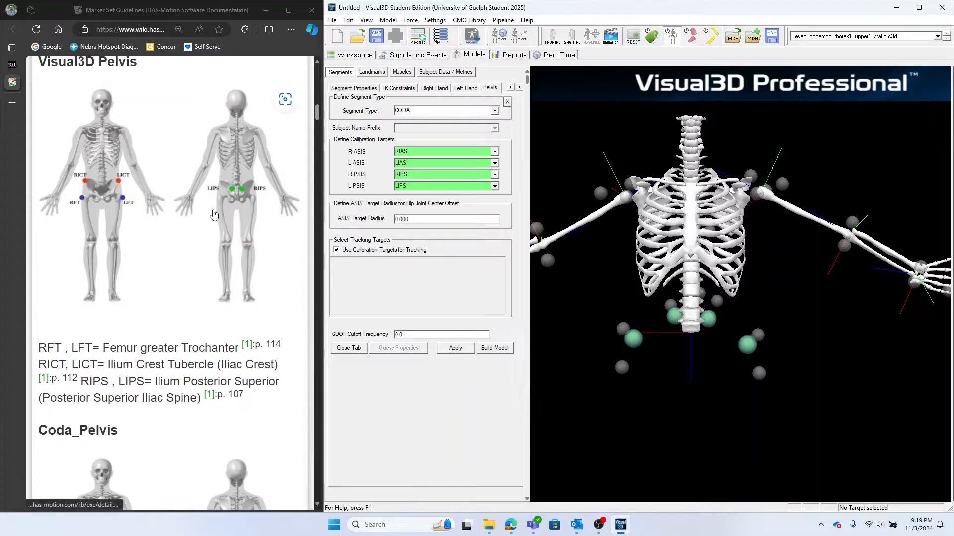
# Step: Check the calibration targets against the Coda_Pelvis marker guidelines, then apply the Coda Pelvis definition and build the model
pyautogui.scroll(-6, 127, 179)
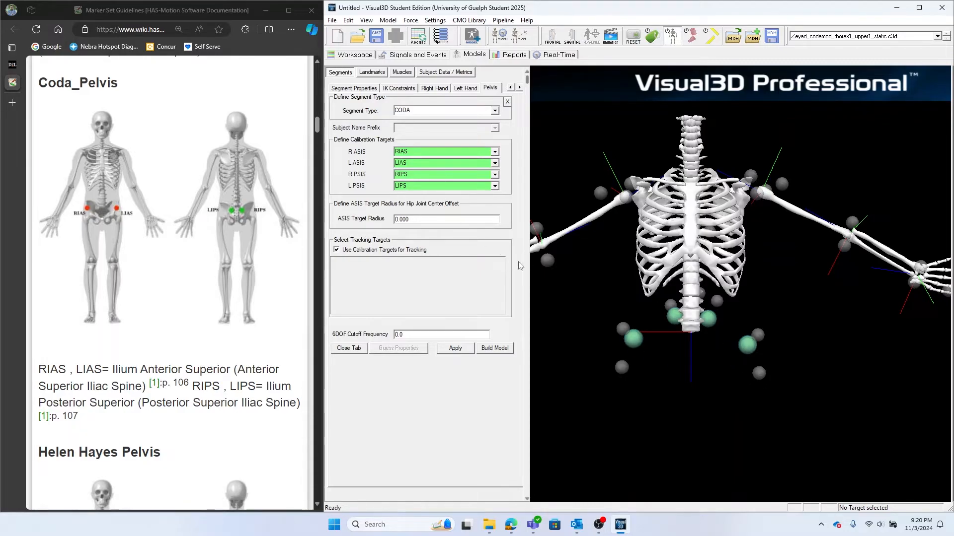
pyautogui.click(455, 348)
pyautogui.click(495, 349)
# Step: Examine the Coda pelvis from the front and side, checking its bone position, axes and hip joint landmarks against the markers
pyautogui.moveTo(684, 418)
pyautogui.mouseDown()
pyautogui.moveTo(675, 420)
pyautogui.moveTo(689, 420)
pyautogui.mouseUp()
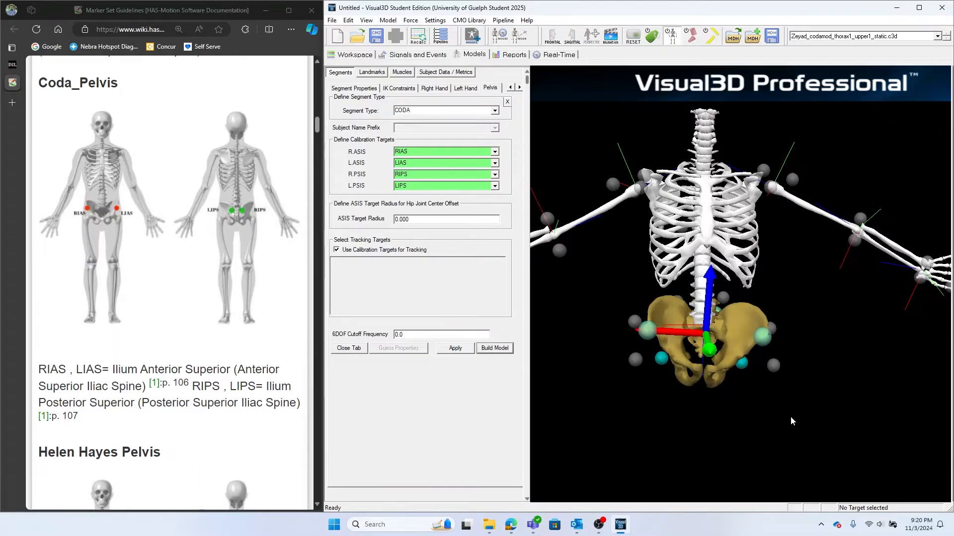
pyautogui.scroll(-2, 790, 416)
pyautogui.moveTo(771, 416); pyautogui.dragTo(766, 421)
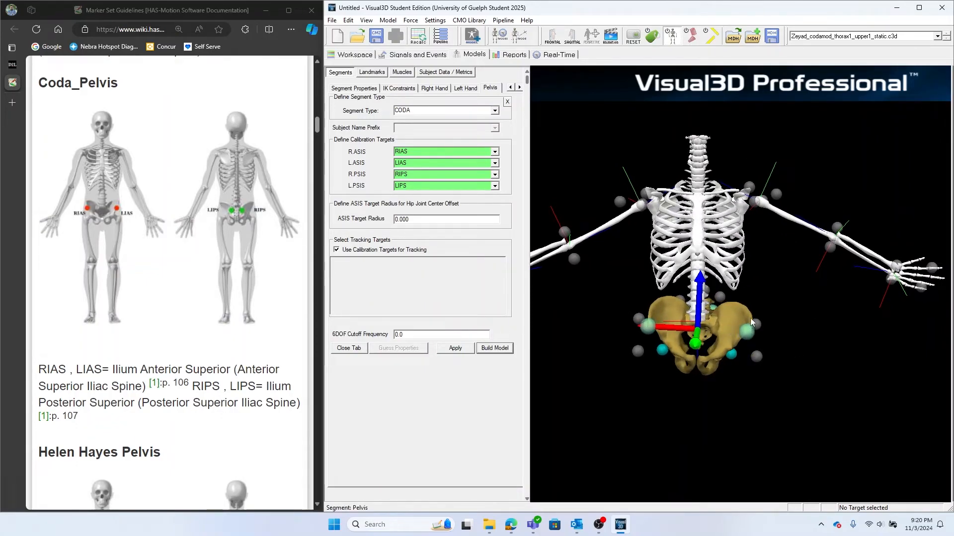
pyautogui.moveTo(798, 417); pyautogui.dragTo(792, 415)
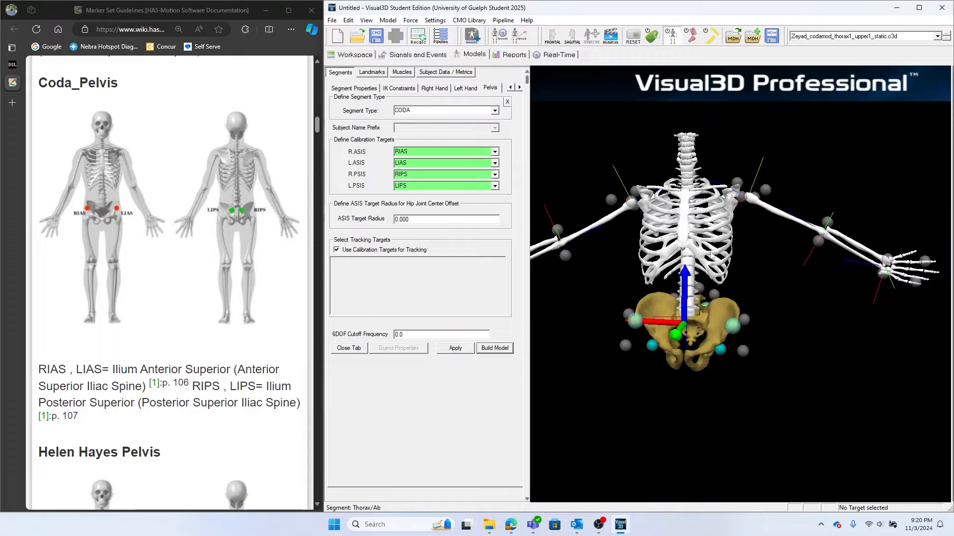
pyautogui.moveTo(752, 384); pyautogui.dragTo(764, 401)
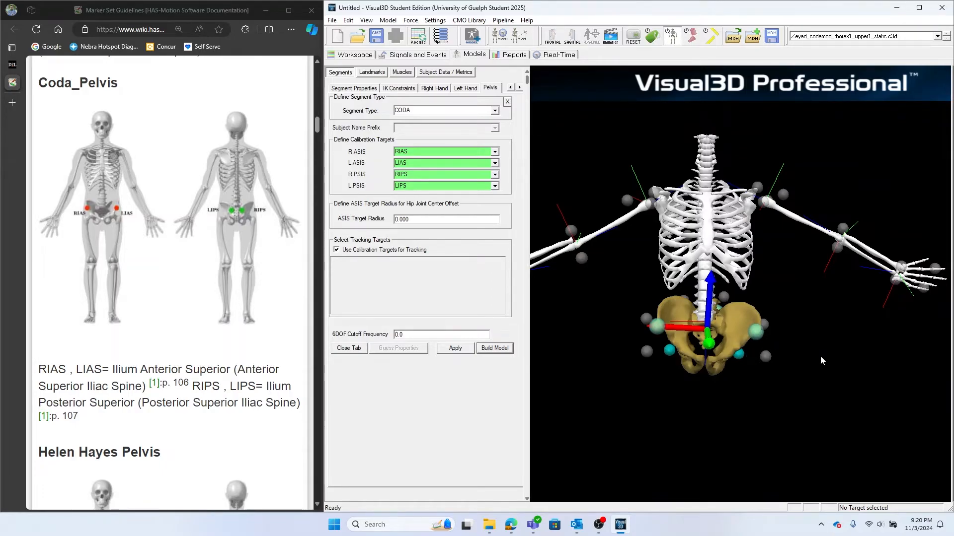
pyautogui.moveTo(820, 356); pyautogui.dragTo(637, 295)
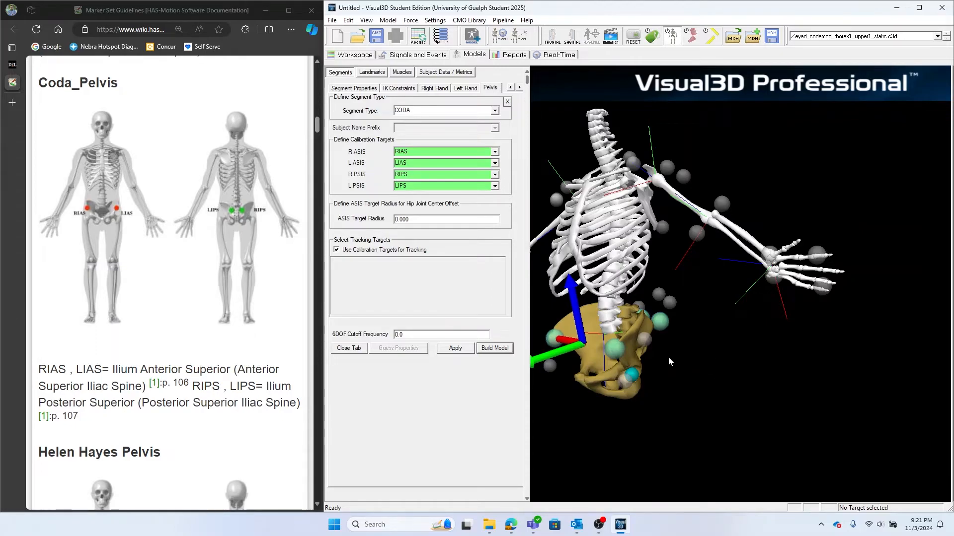
pyautogui.moveTo(687, 365); pyautogui.dragTo(723, 380)
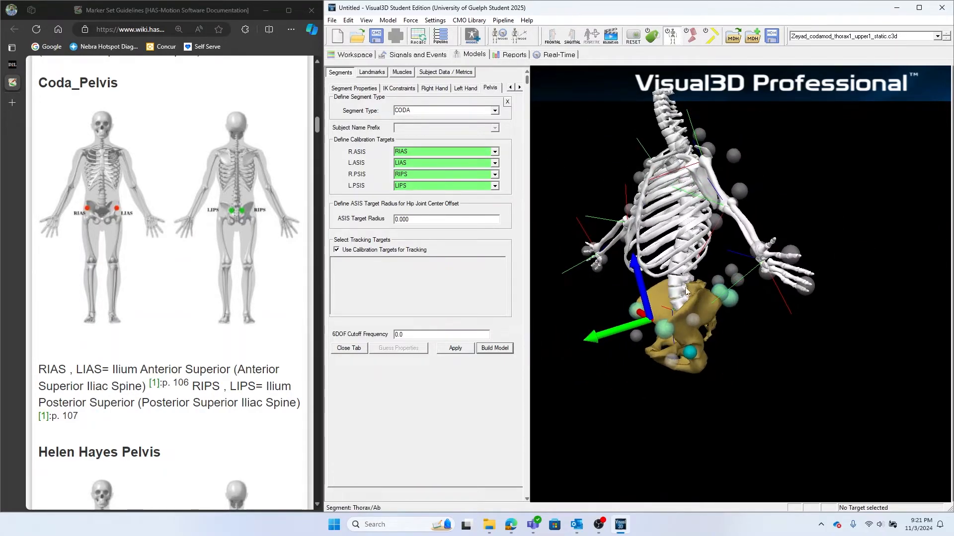
pyautogui.moveTo(753, 370); pyautogui.dragTo(773, 368)
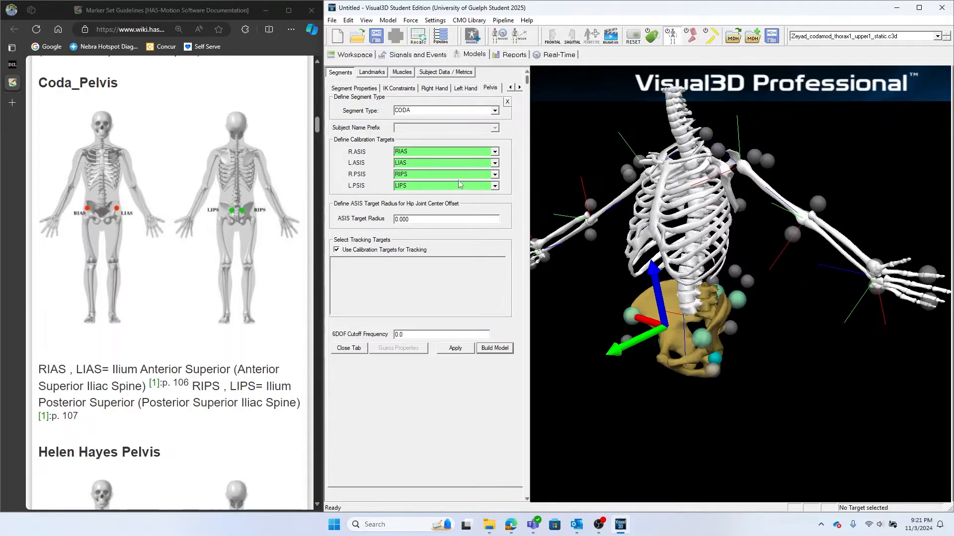
# Step: Open the graphic model adjustment for the Pelvis segment and move its bone graphic back/forward by 30
pyautogui.click(370, 89)
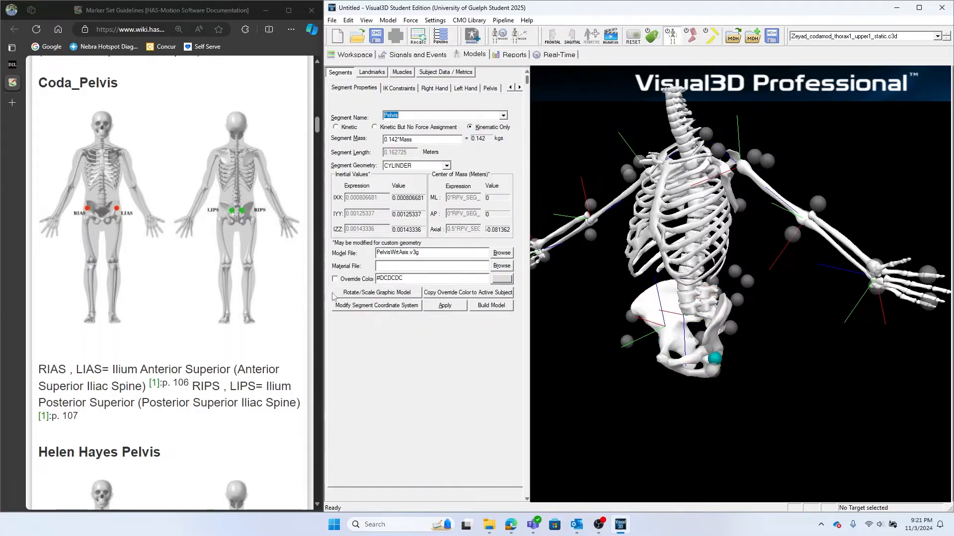
pyautogui.click(395, 293)
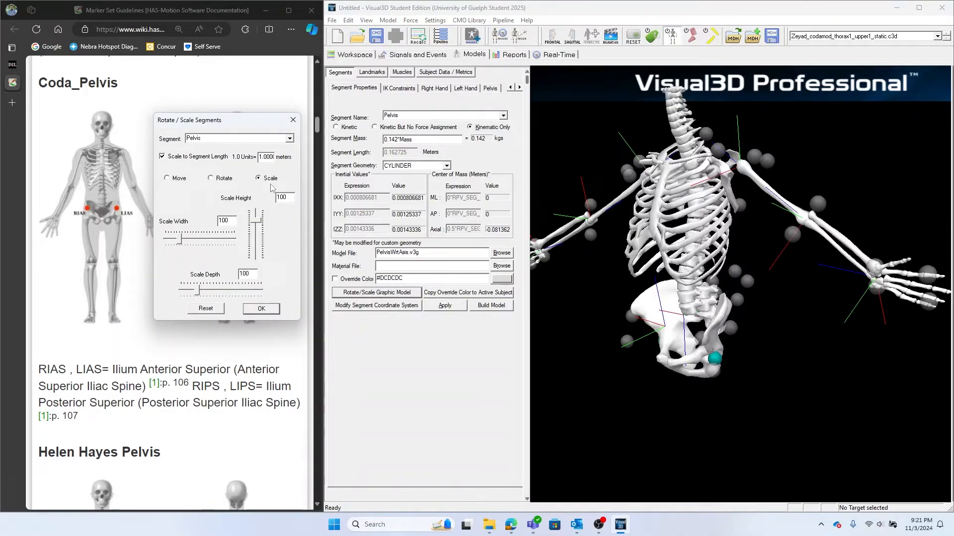
pyautogui.click(167, 179)
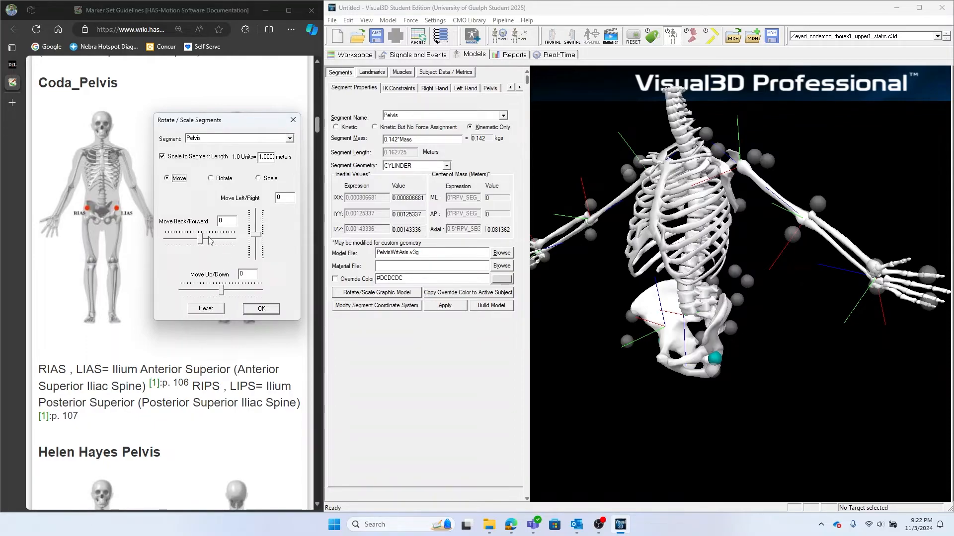
pyautogui.moveTo(690, 386); pyautogui.dragTo(758, 387)
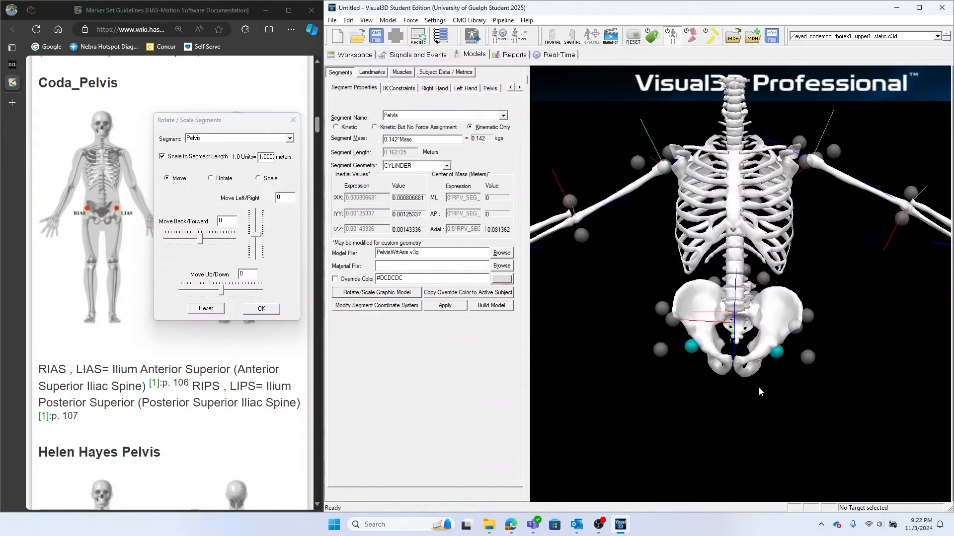
pyautogui.scroll(2, 745, 342)
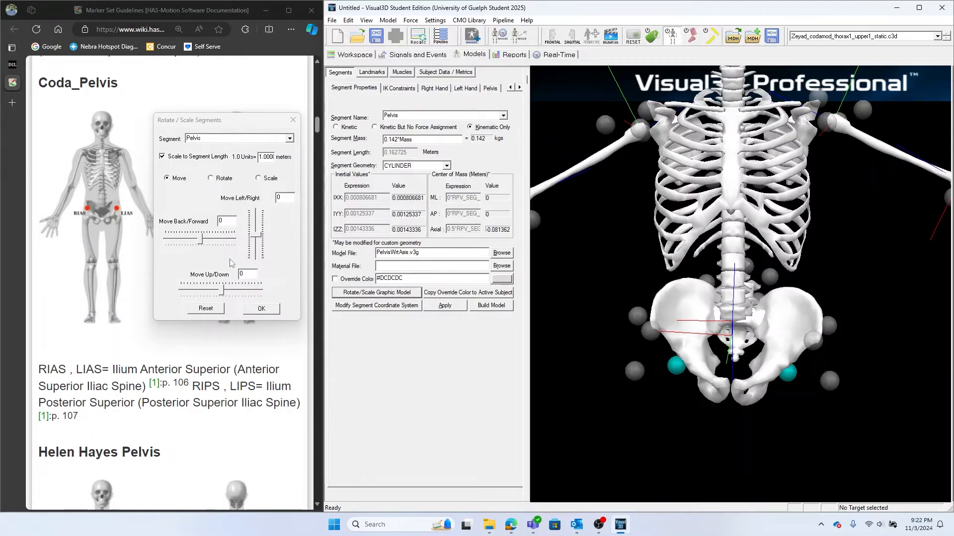
pyautogui.click(201, 241)
pyautogui.moveTo(206, 242); pyautogui.dragTo(209, 241)
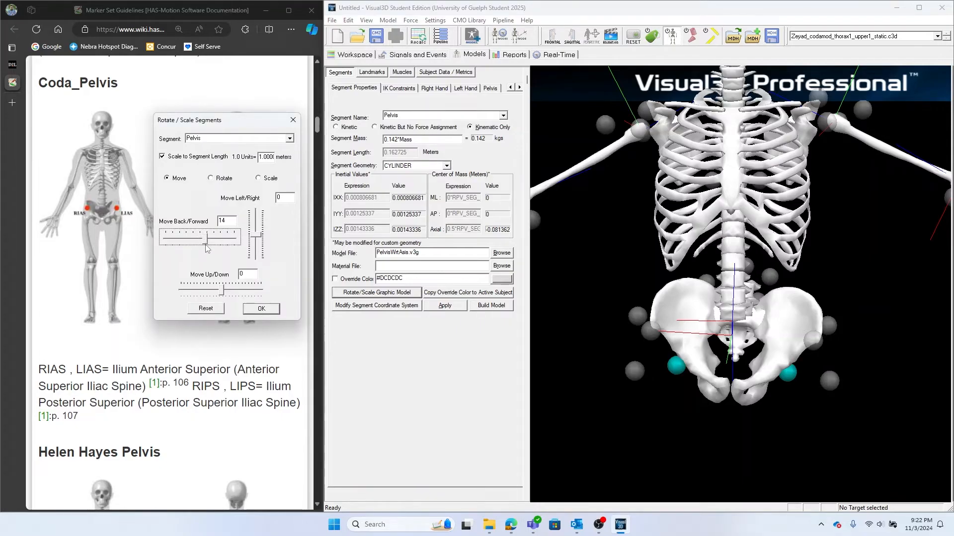
pyautogui.click(847, 336)
pyautogui.moveTo(846, 331); pyautogui.dragTo(534, 307)
pyautogui.moveTo(208, 242); pyautogui.dragTo(213, 241)
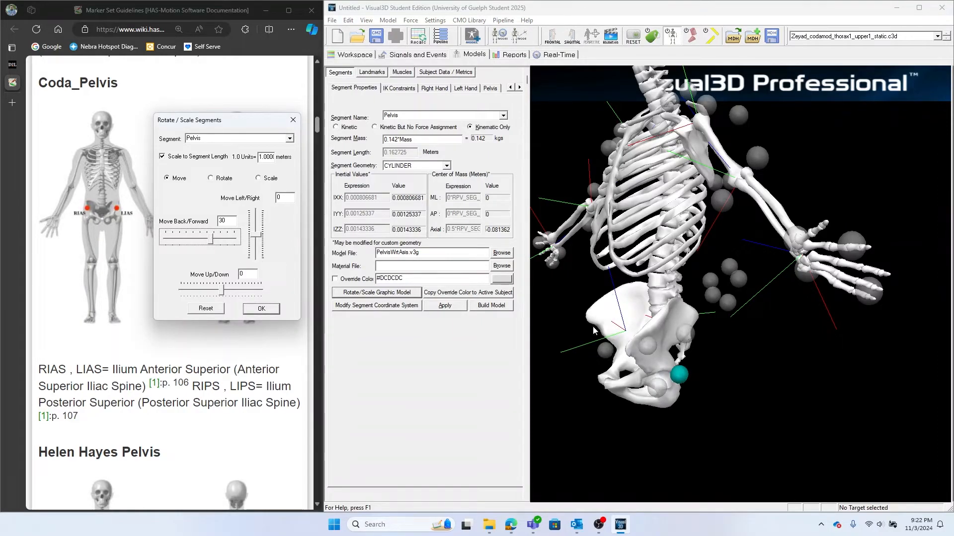
# Step: Move the Pelvis bone graphic up/down to -44 and left/right by 7
pyautogui.moveTo(735, 396); pyautogui.dragTo(686, 307)
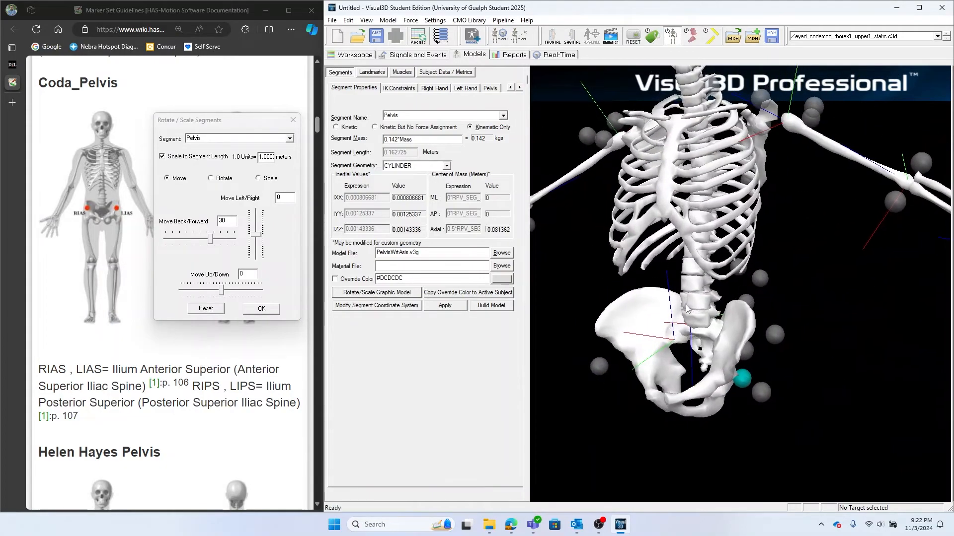
pyautogui.moveTo(784, 366); pyautogui.dragTo(844, 371)
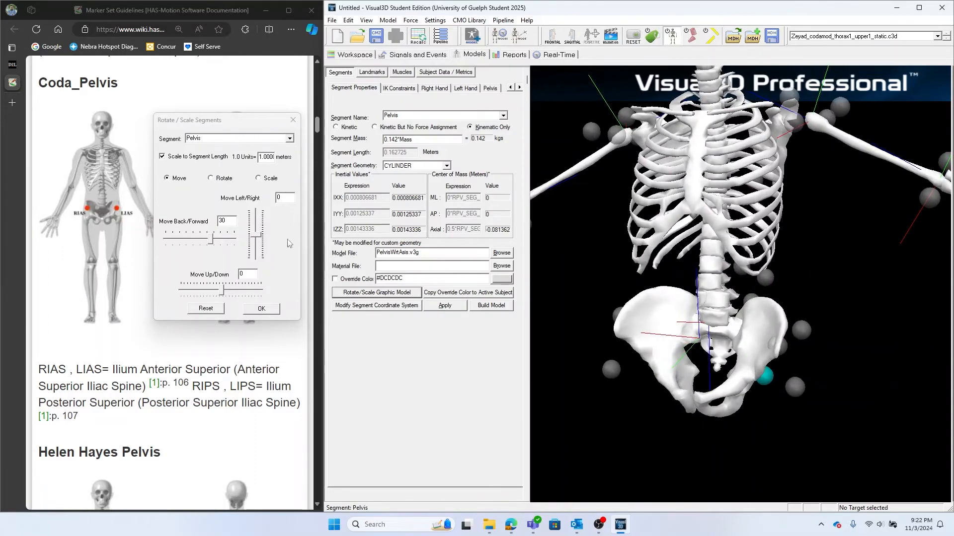
pyautogui.moveTo(222, 292); pyautogui.dragTo(209, 292)
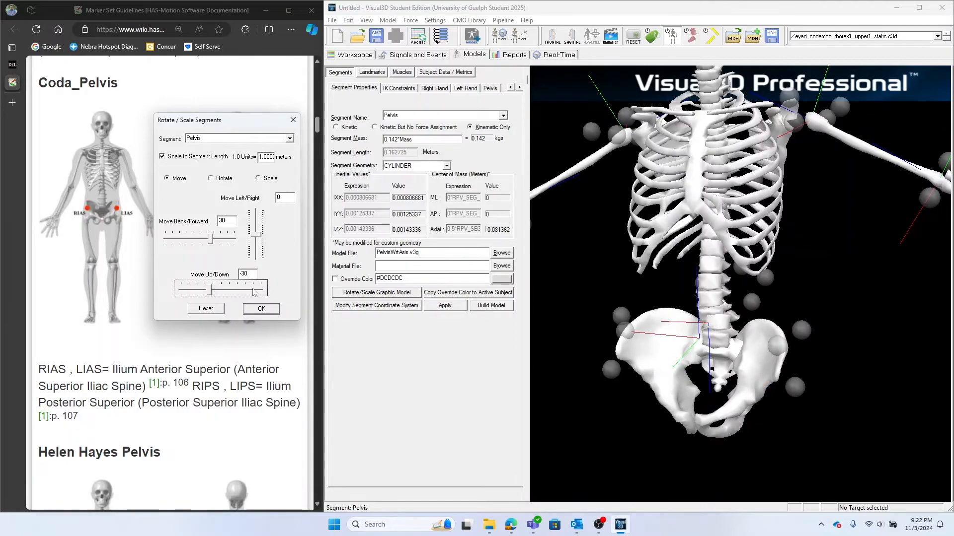
pyautogui.moveTo(836, 332); pyautogui.dragTo(859, 323)
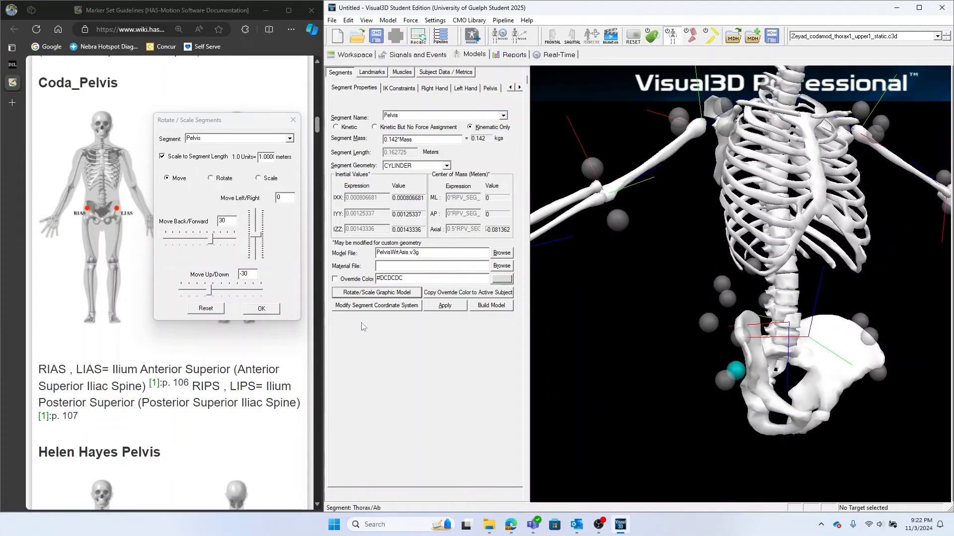
pyautogui.click(210, 292)
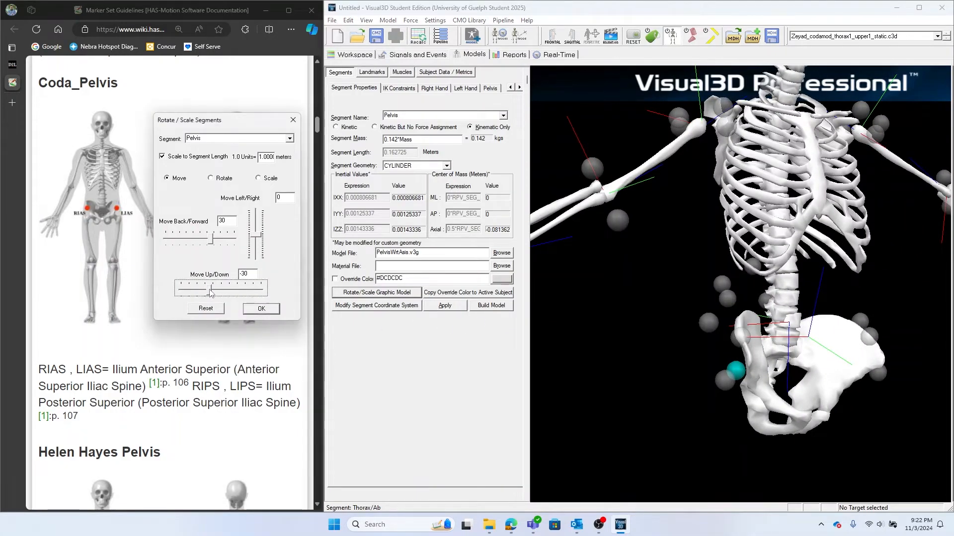
pyautogui.moveTo(209, 292); pyautogui.dragTo(204, 289)
pyautogui.moveTo(683, 354); pyautogui.dragTo(632, 353)
pyautogui.moveTo(258, 235); pyautogui.dragTo(259, 237)
# Step: Refine the Pelvis bone graphic's up/down offset to -42 after checking it from the side
pyautogui.moveTo(847, 299); pyautogui.dragTo(705, 321)
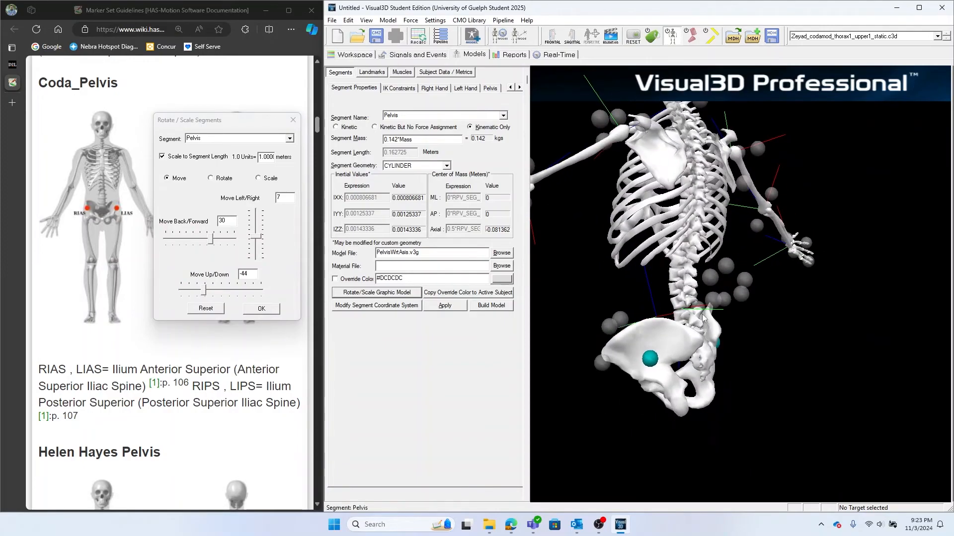
pyautogui.moveTo(789, 346)
pyautogui.mouseDown()
pyautogui.moveTo(807, 345)
pyautogui.moveTo(796, 344)
pyautogui.mouseUp()
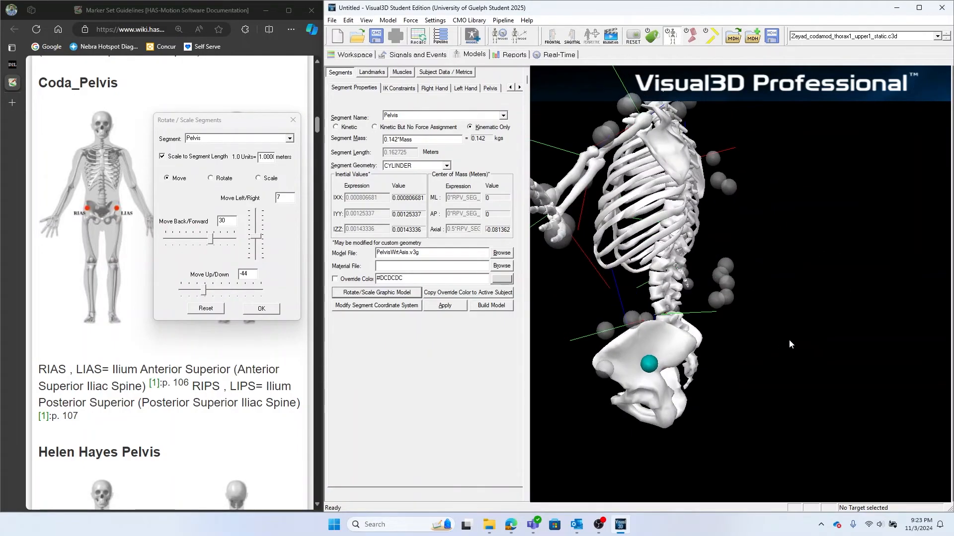
pyautogui.click(206, 290)
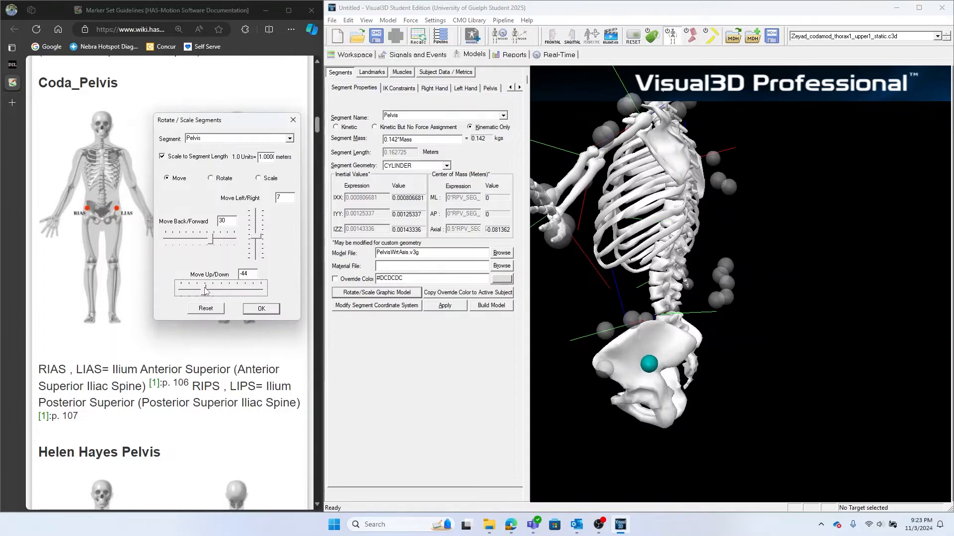
pyautogui.moveTo(205, 289); pyautogui.dragTo(208, 289)
pyautogui.click(248, 274)
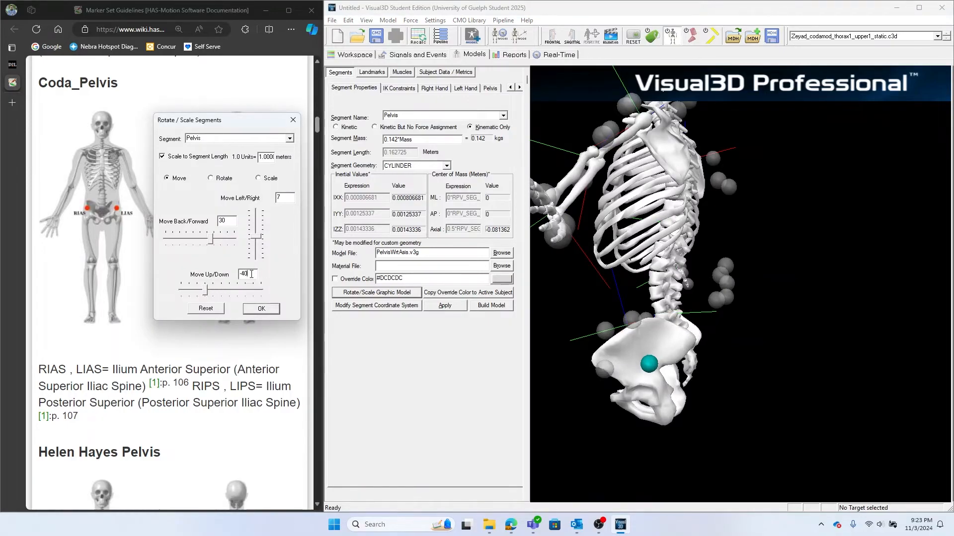
pyautogui.press('BackSpace')
pyautogui.write('2')
# Step: Check the repositioned Pelvis graphic against the markers and spine, then accept its move offsets
pyautogui.moveTo(815, 369); pyautogui.dragTo(917, 371)
pyautogui.moveTo(906, 354); pyautogui.dragTo(894, 419, button='right')
pyautogui.moveTo(826, 399); pyautogui.dragTo(770, 395)
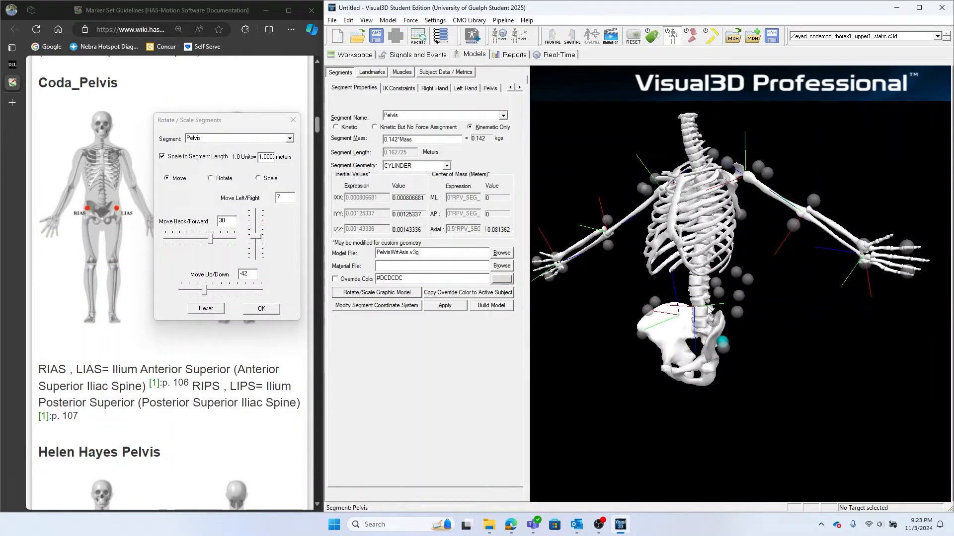
pyautogui.click(213, 182)
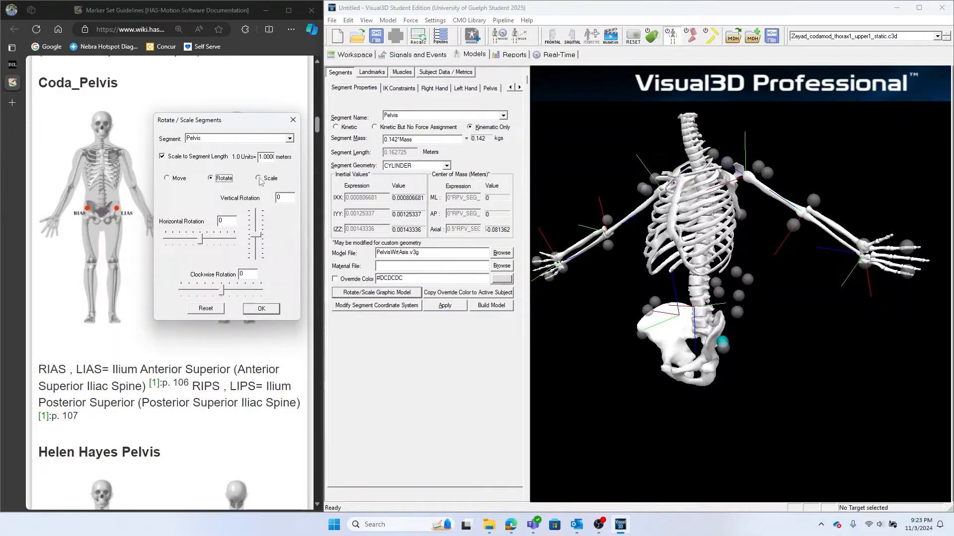
pyautogui.click(169, 178)
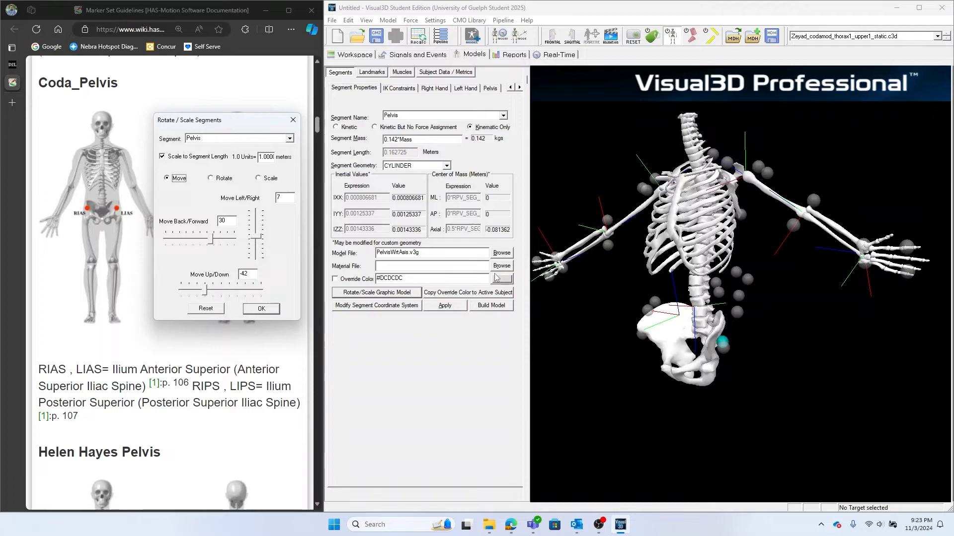
pyautogui.moveTo(800, 262); pyautogui.dragTo(830, 301)
pyautogui.moveTo(804, 292); pyautogui.dragTo(803, 292)
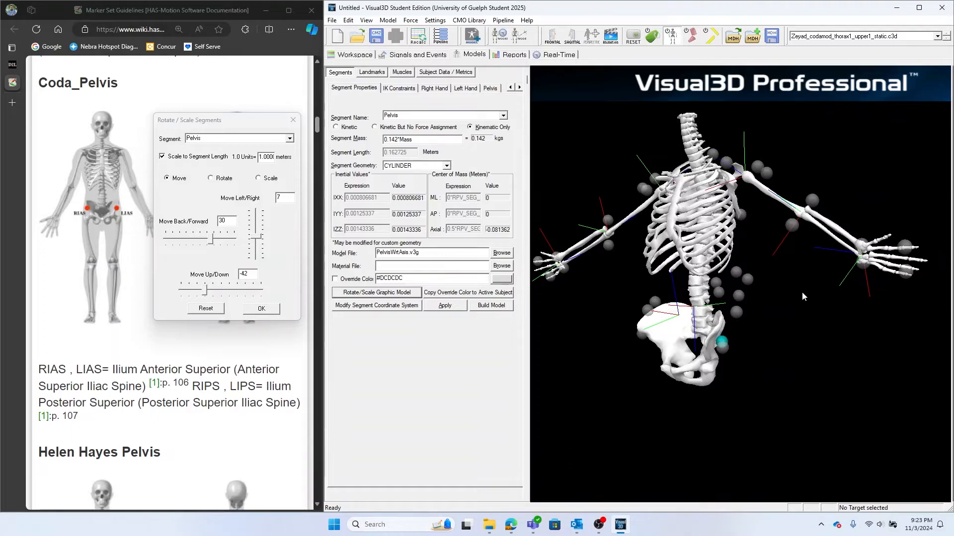
pyautogui.click(261, 309)
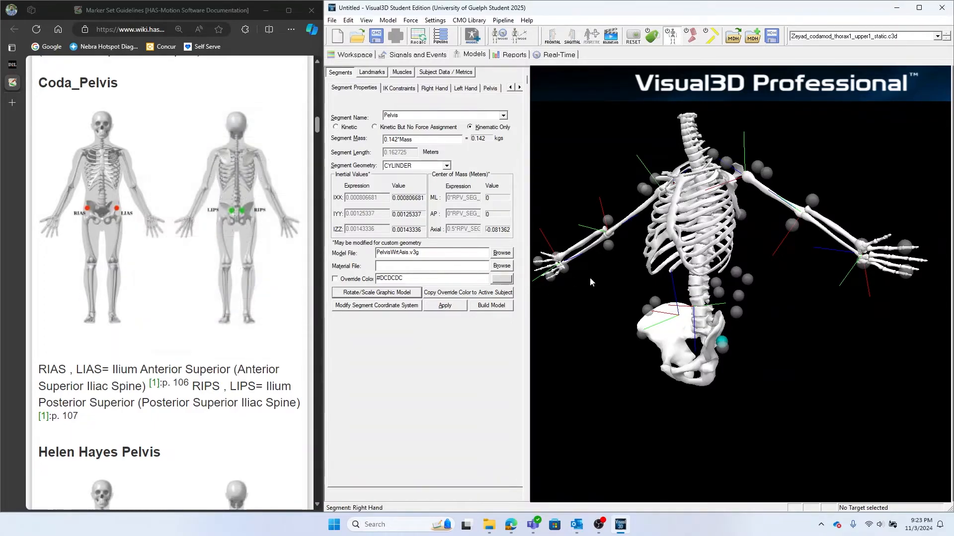
# Step: Apply the Pelvis segment properties and rebuild the model
pyautogui.click(445, 305)
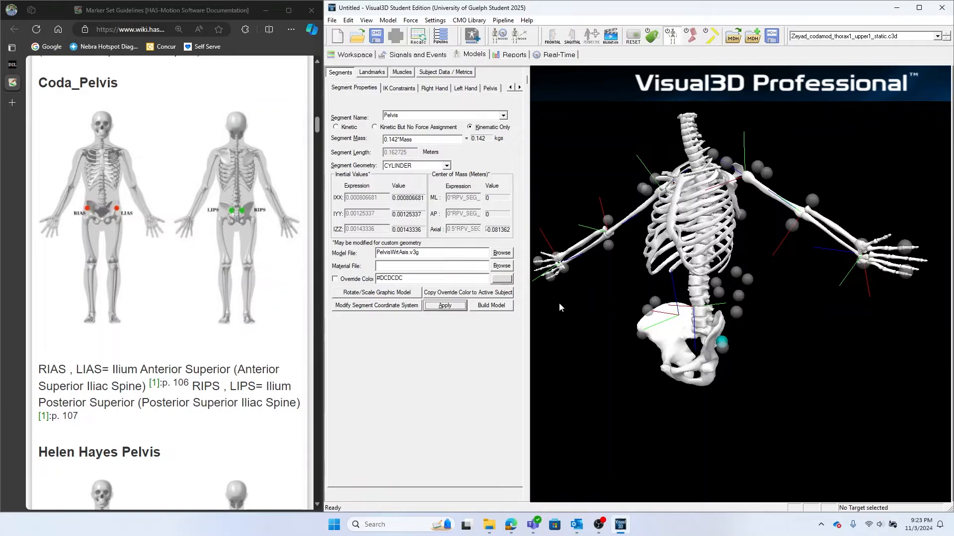
pyautogui.click(490, 305)
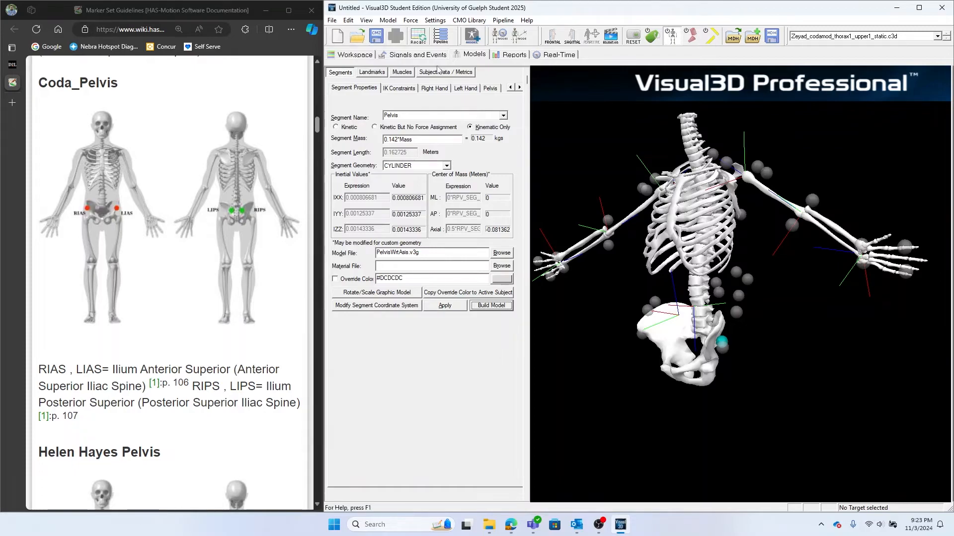
pyautogui.click(341, 73)
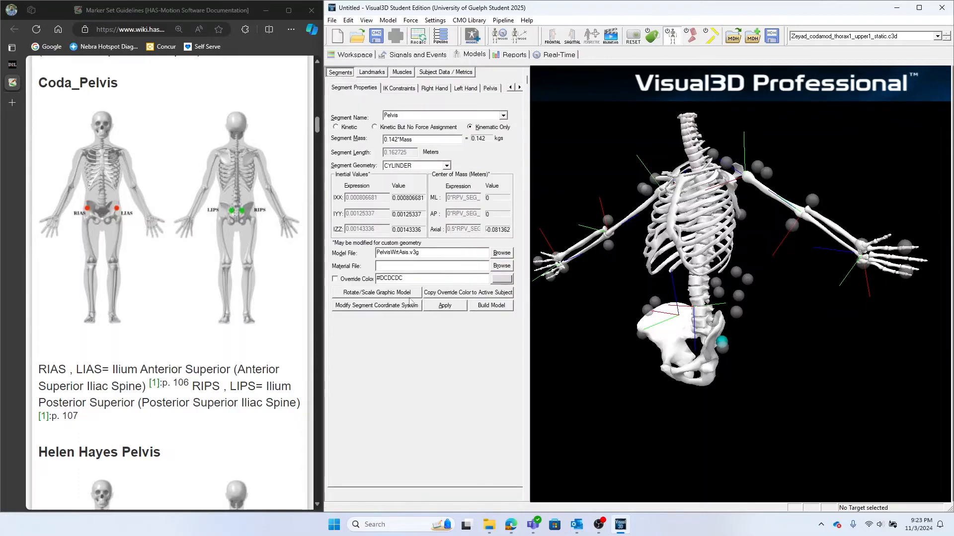
pyautogui.click(435, 309)
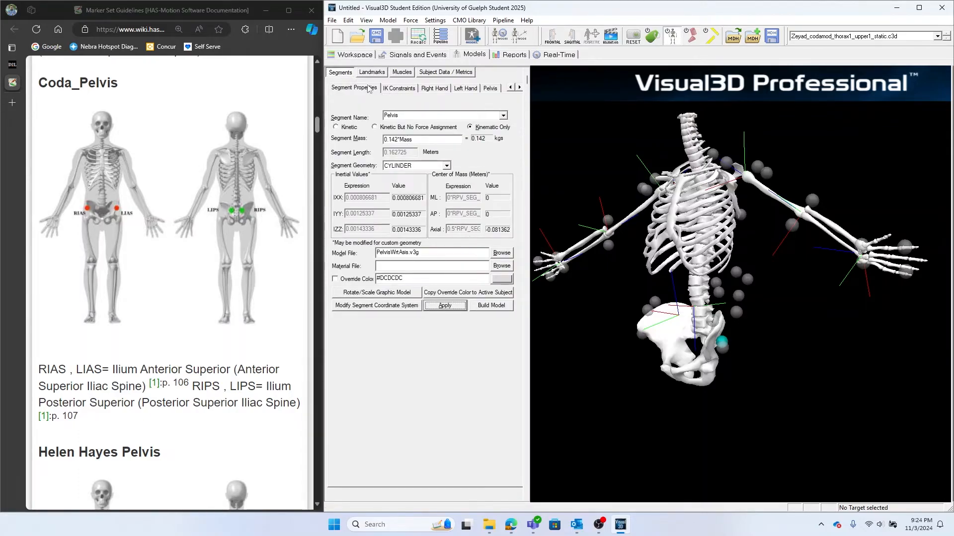
# Step: Return to the list of model segments and examine the complete upper-body model from the front
pyautogui.click(380, 73)
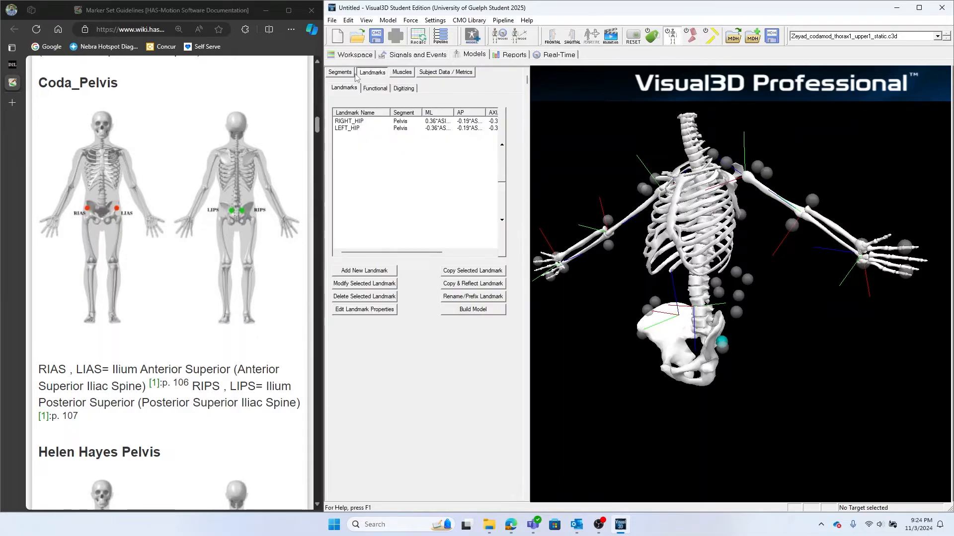
pyautogui.click(347, 74)
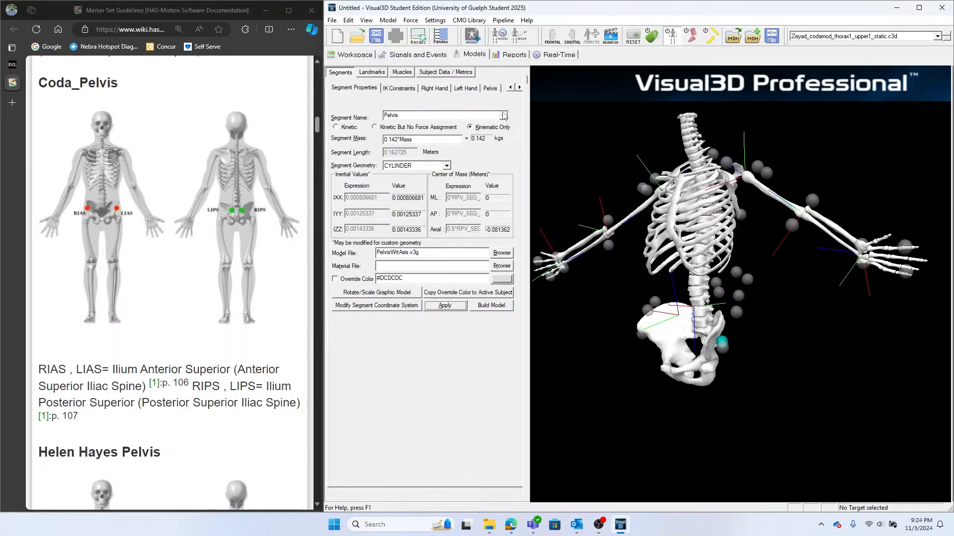
pyautogui.click(510, 88)
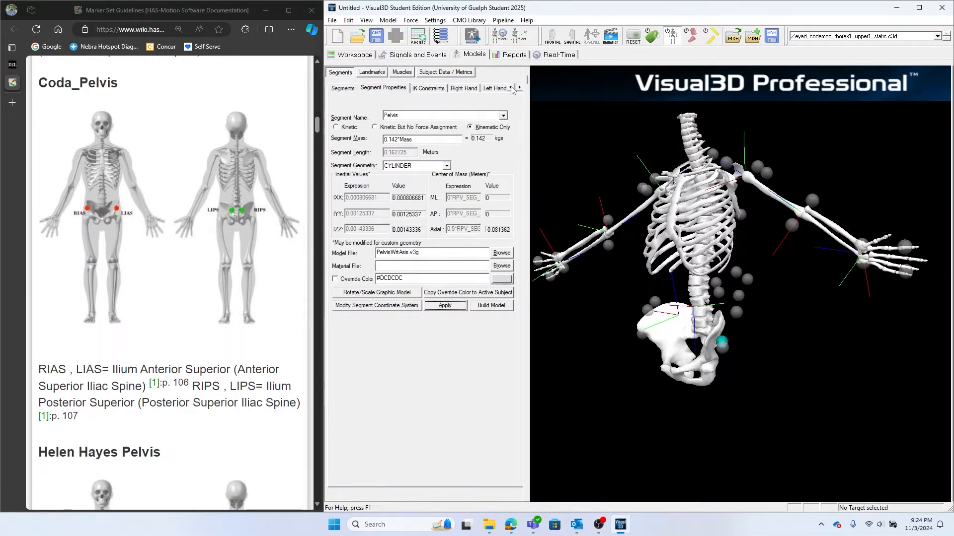
pyautogui.click(343, 88)
pyautogui.moveTo(846, 361); pyautogui.dragTo(852, 371)
pyautogui.moveTo(851, 374); pyautogui.dragTo(847, 420, button='right')
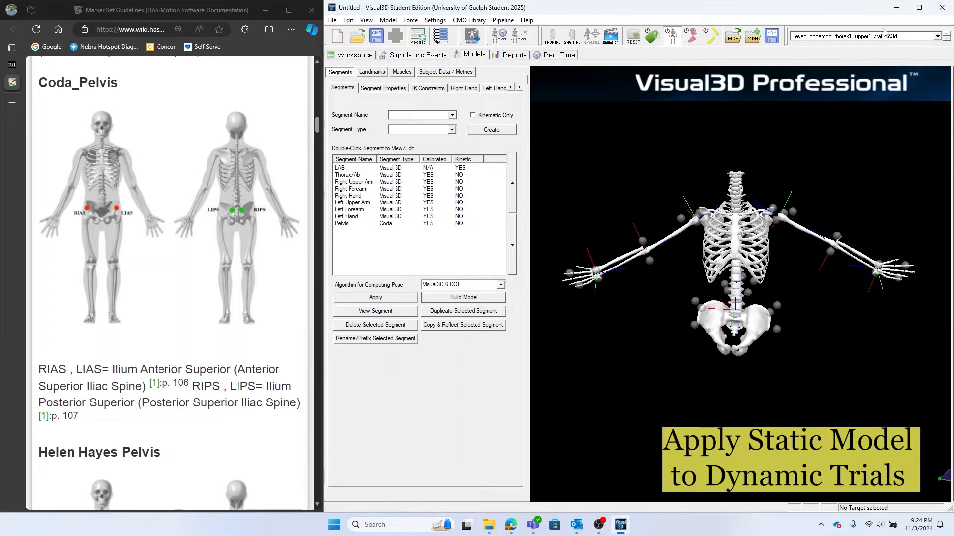
# Step: Maximize the window, recalculate to apply the static model to the two lateral raise trials, and close the recalculation results
pyautogui.click(918, 8)
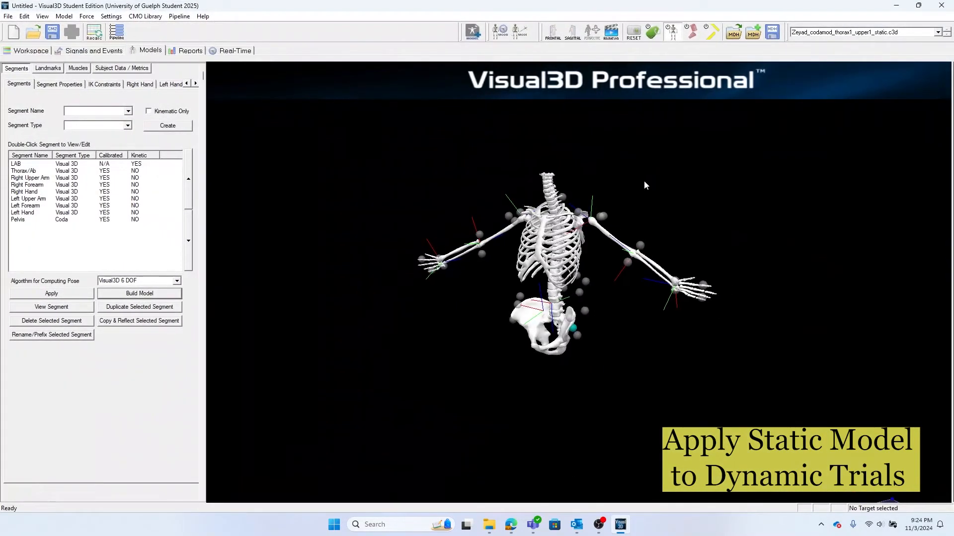
pyautogui.moveTo(669, 182); pyautogui.dragTo(685, 185)
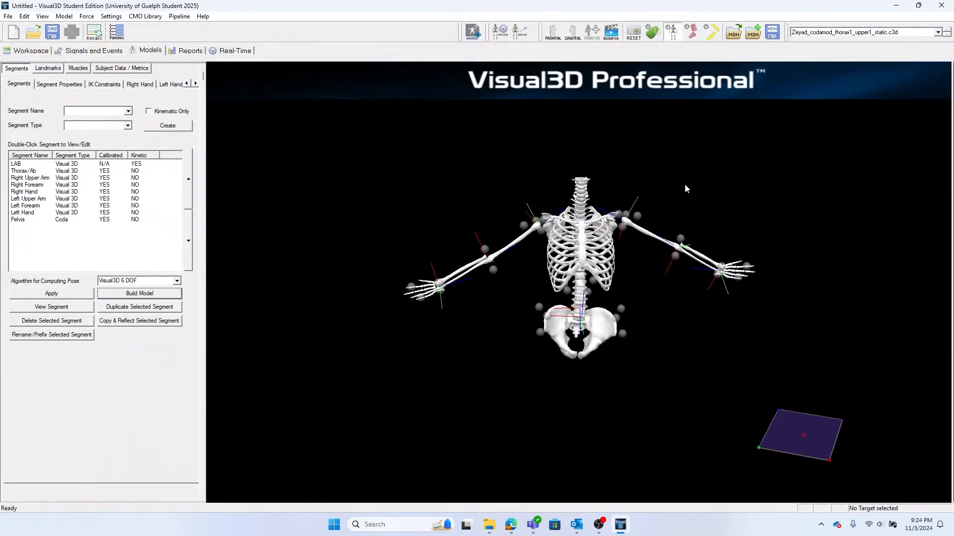
pyautogui.moveTo(685, 188); pyautogui.dragTo(738, 309, button='right')
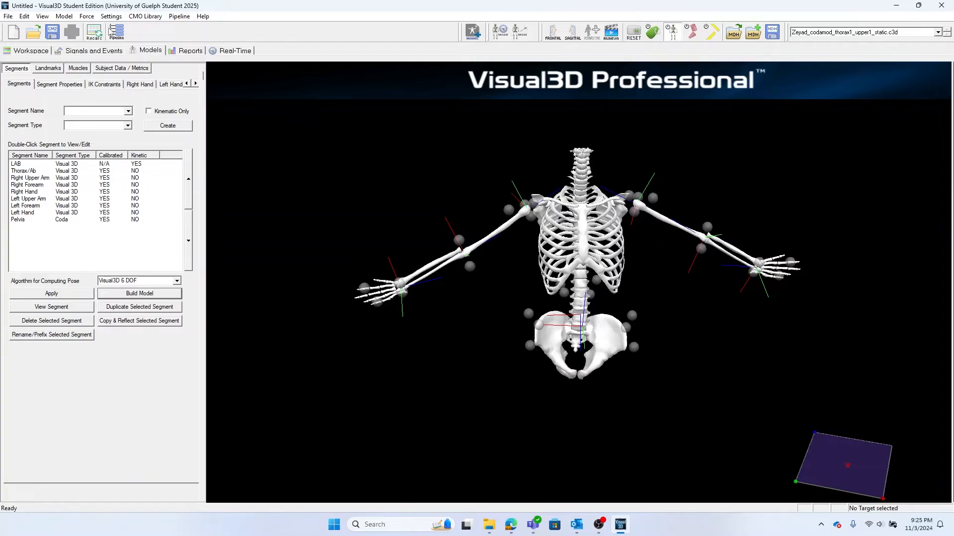
pyautogui.click(98, 35)
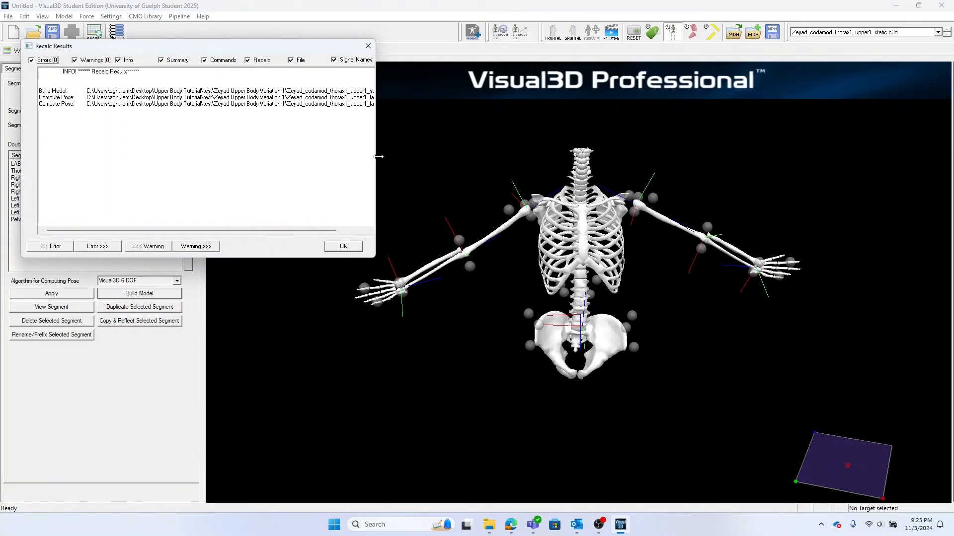
pyautogui.moveTo(378, 156); pyautogui.dragTo(539, 157)
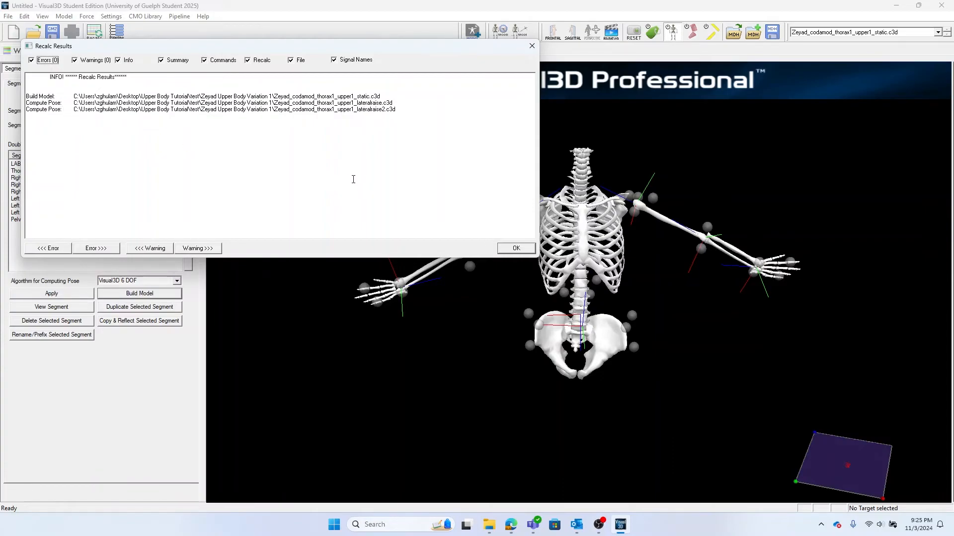
pyautogui.click(521, 248)
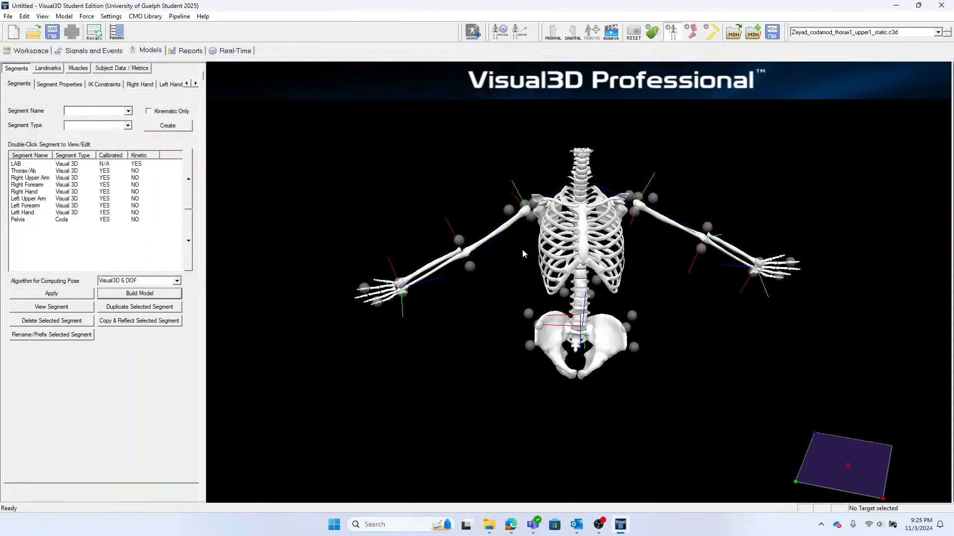
# Step: Open the first lateral raise trial from the workspace, enlarge its 3D view, and play it at 5x speed
pyautogui.click(31, 50)
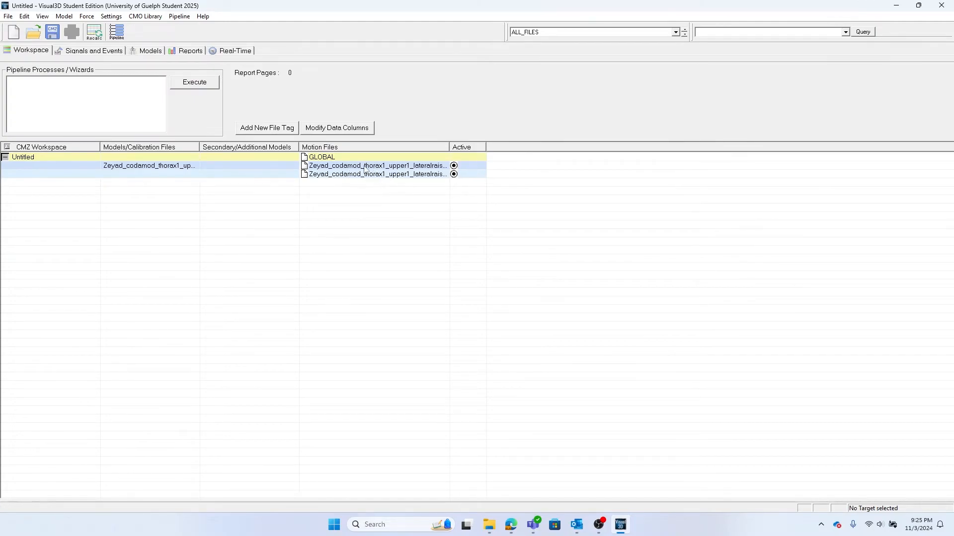
pyautogui.doubleClick(382, 166)
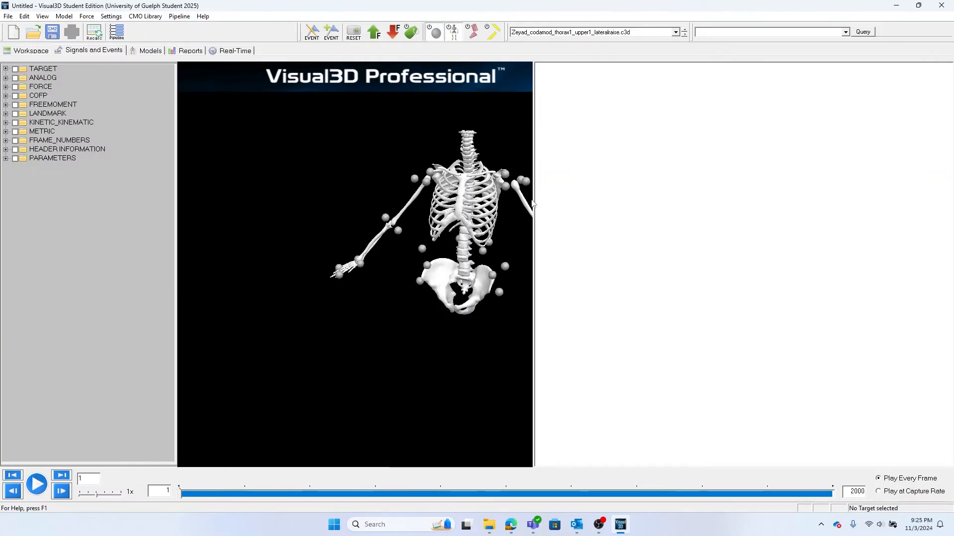
pyautogui.moveTo(531, 203); pyautogui.dragTo(600, 205)
pyautogui.moveTo(455, 205); pyautogui.dragTo(526, 195)
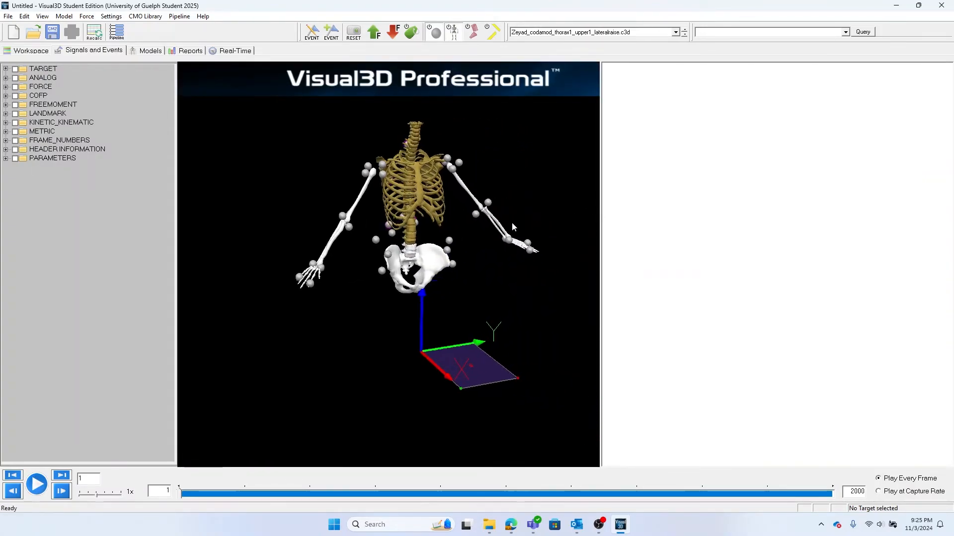
pyautogui.click(42, 486)
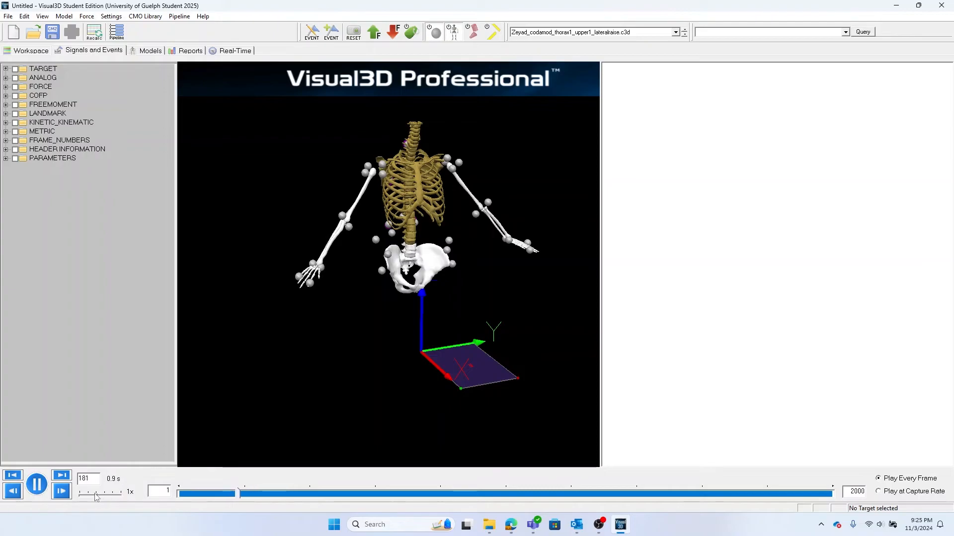
pyautogui.moveTo(96, 497); pyautogui.dragTo(123, 497)
# Step: Examine the moving skeleton and its markers from the front, side and back during the first lateral raise
pyautogui.moveTo(453, 411)
pyautogui.mouseDown()
pyautogui.moveTo(420, 402)
pyautogui.moveTo(453, 405)
pyautogui.mouseUp()
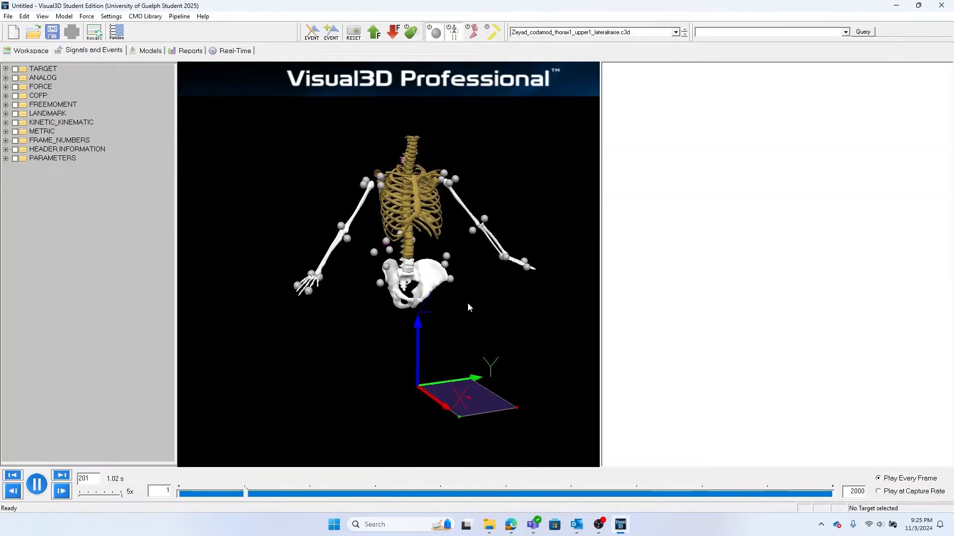
pyautogui.moveTo(467, 303); pyautogui.dragTo(494, 328)
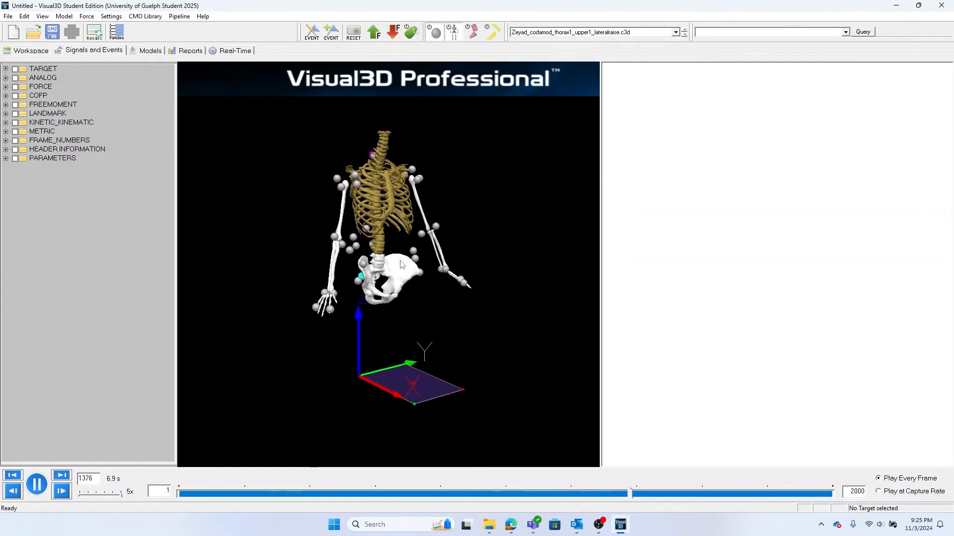
pyautogui.moveTo(455, 292); pyautogui.dragTo(436, 284)
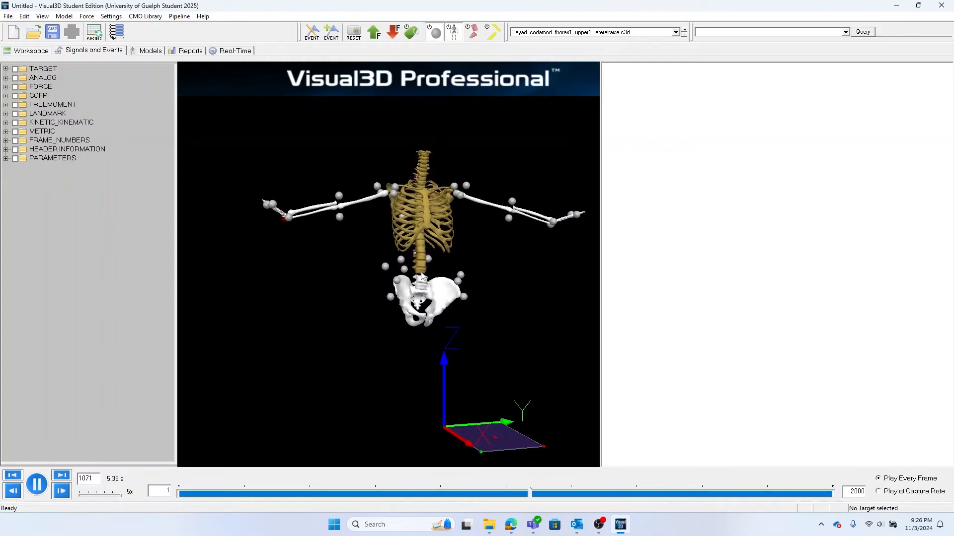
pyautogui.moveTo(380, 226); pyautogui.dragTo(484, 332)
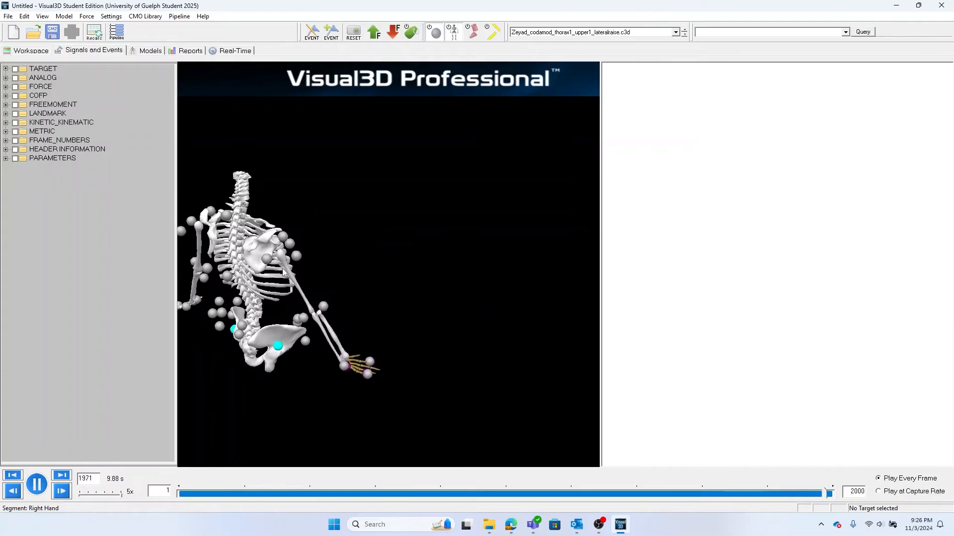
pyautogui.moveTo(377, 369); pyautogui.dragTo(219, 362)
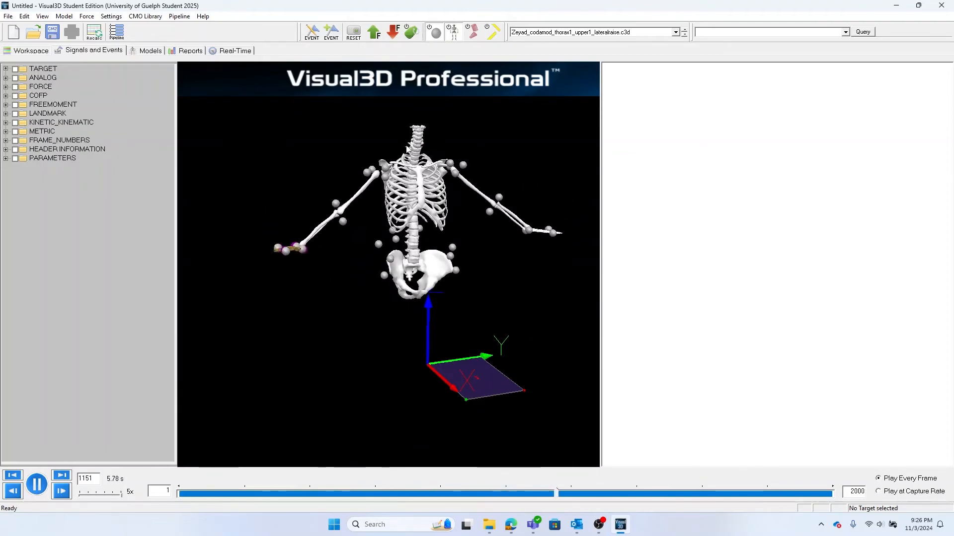
# Step: Switch to the lateralraise2 trial, examine the moving model from the front, and stop the playback
pyautogui.click(665, 32)
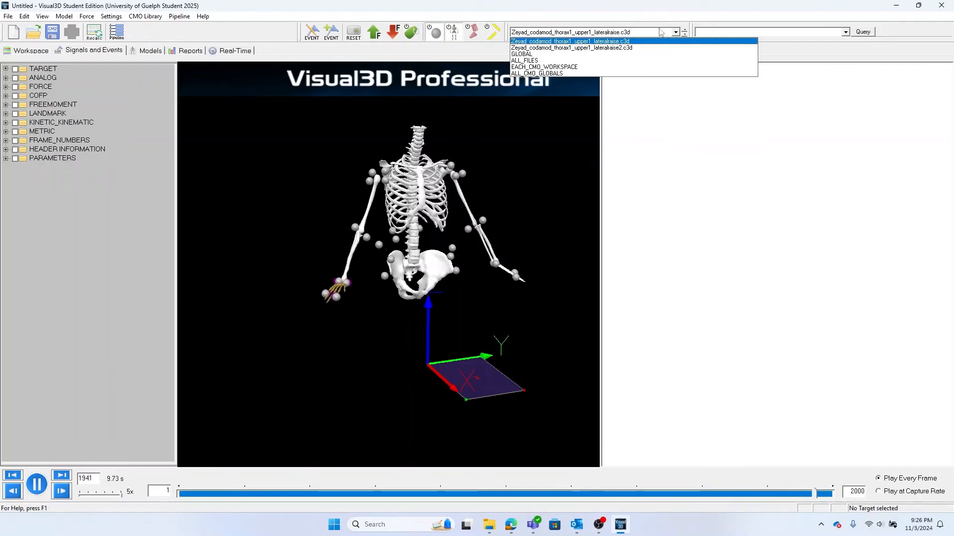
pyautogui.click(598, 49)
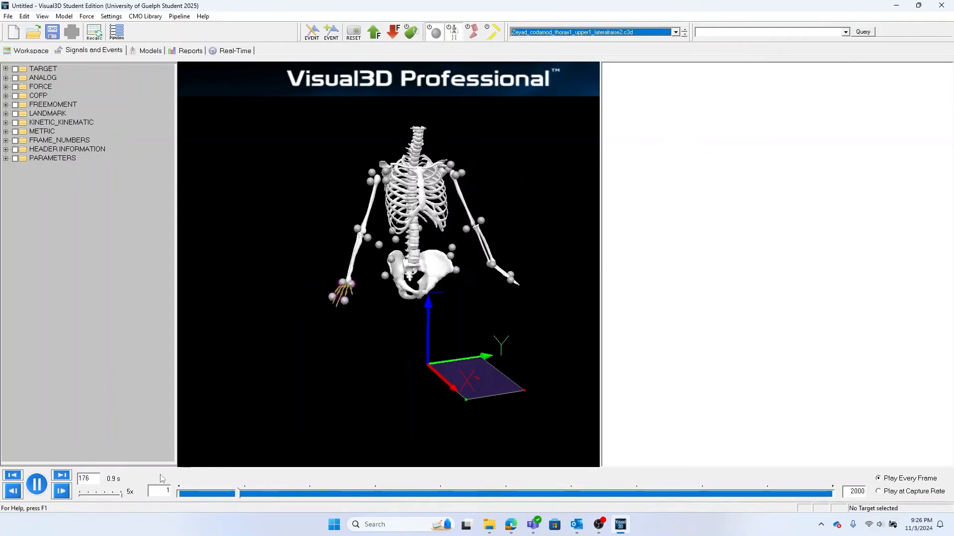
pyautogui.click(292, 386)
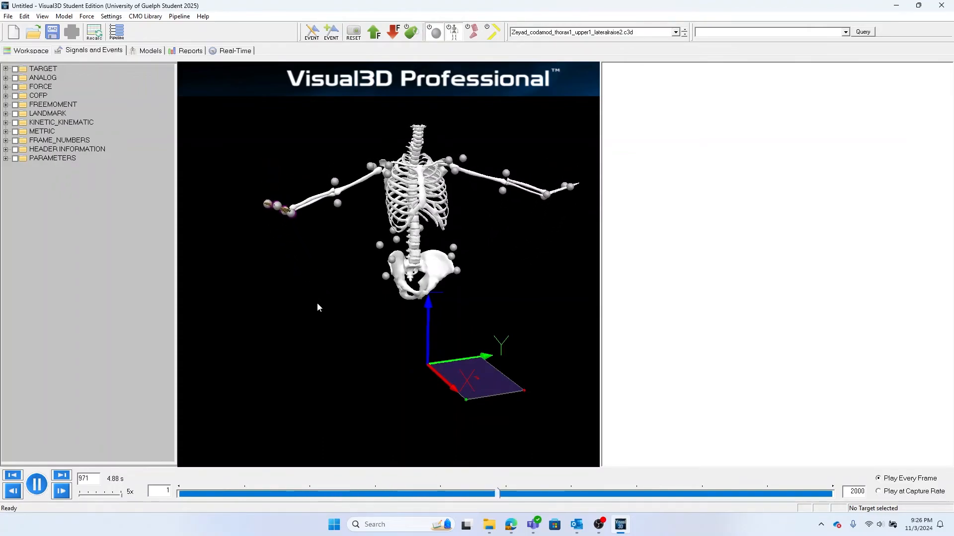
pyautogui.moveTo(323, 368); pyautogui.dragTo(348, 367)
pyautogui.moveTo(414, 349); pyautogui.dragTo(368, 361, button='right')
pyautogui.moveTo(369, 362); pyautogui.dragTo(291, 384)
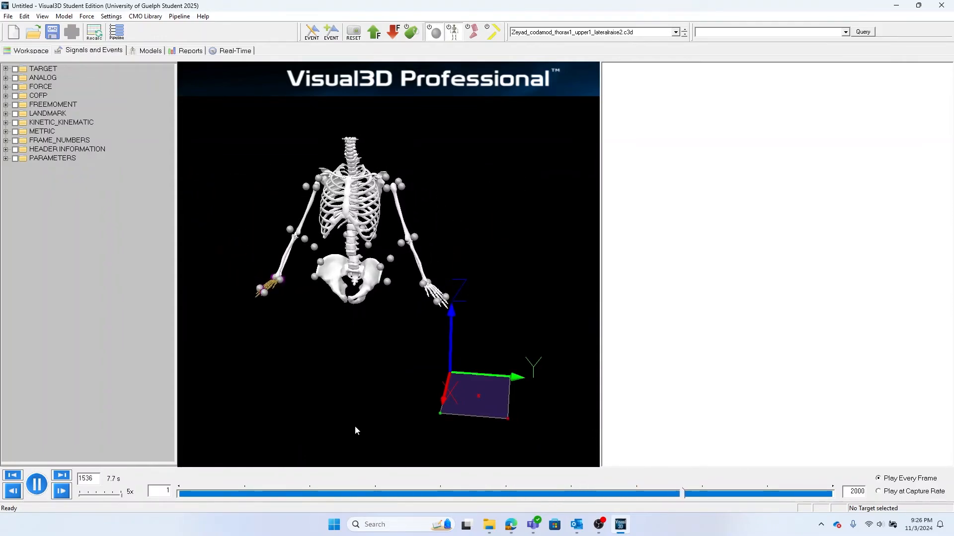
pyautogui.click(36, 485)
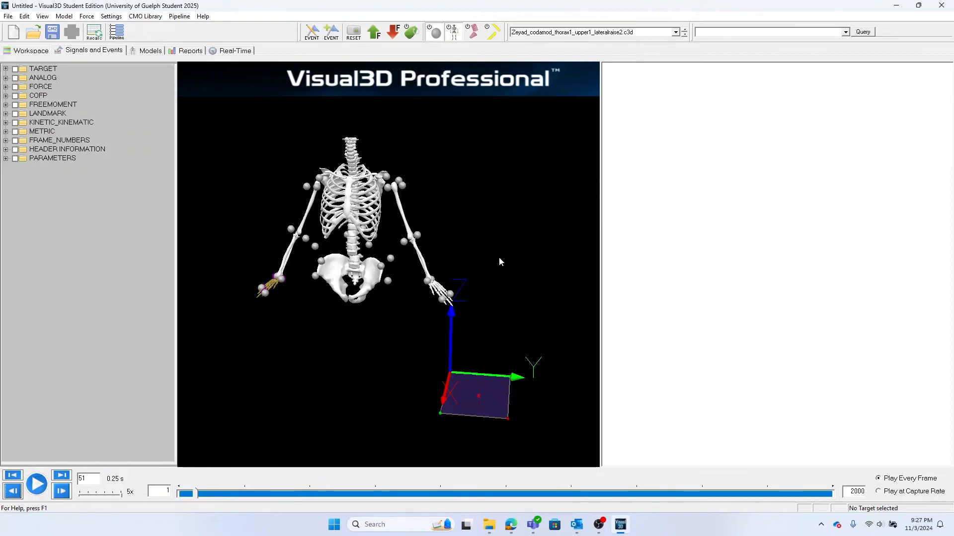
# Step: Open the Left Upper Arm segment of the static model and turn off Use Calibration Targets for Tracking to list individual targets
pyautogui.click(149, 51)
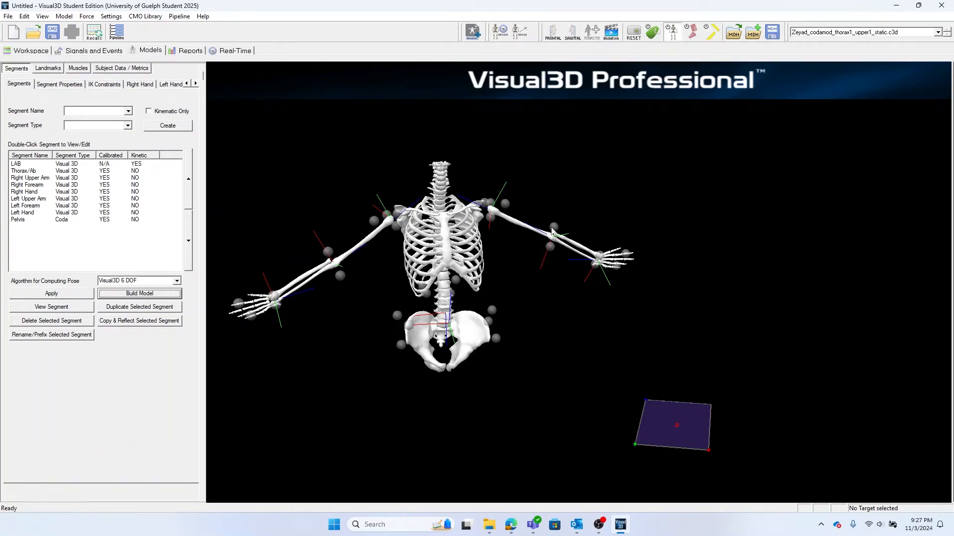
pyautogui.doubleClick(35, 198)
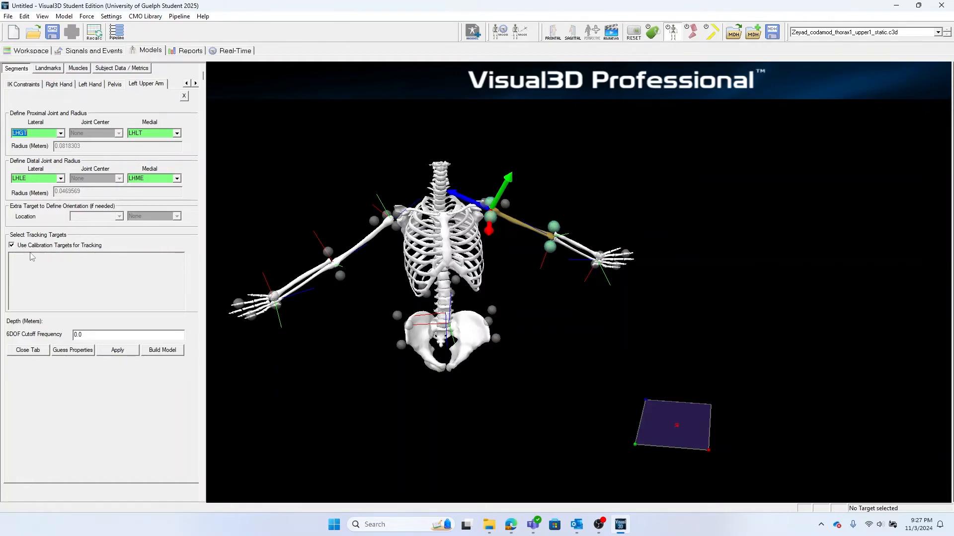
pyautogui.click(12, 245)
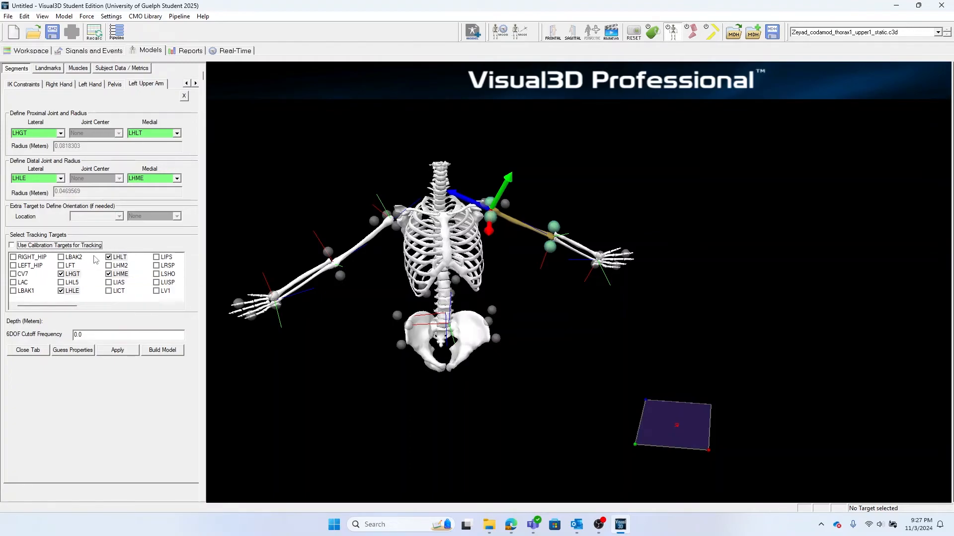
pyautogui.click(12, 247)
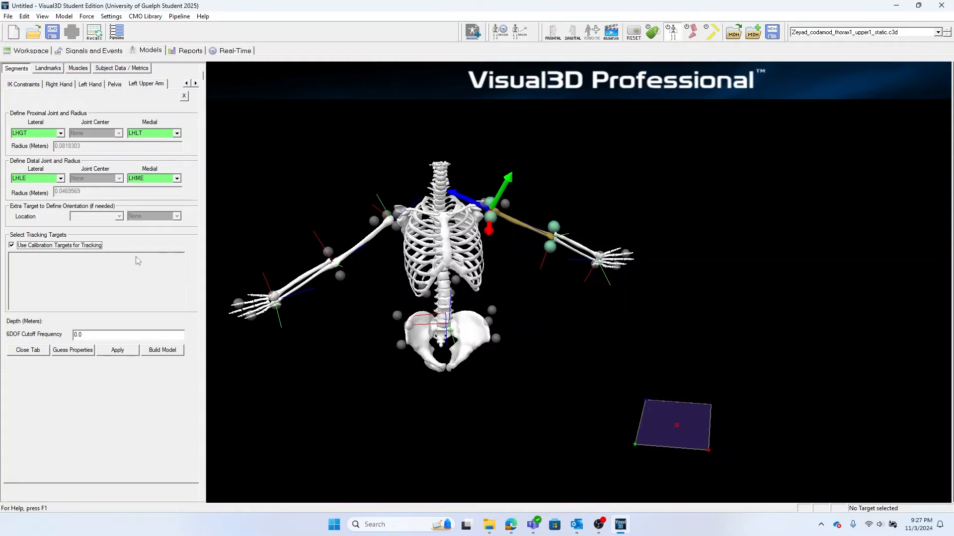
pyautogui.click(11, 245)
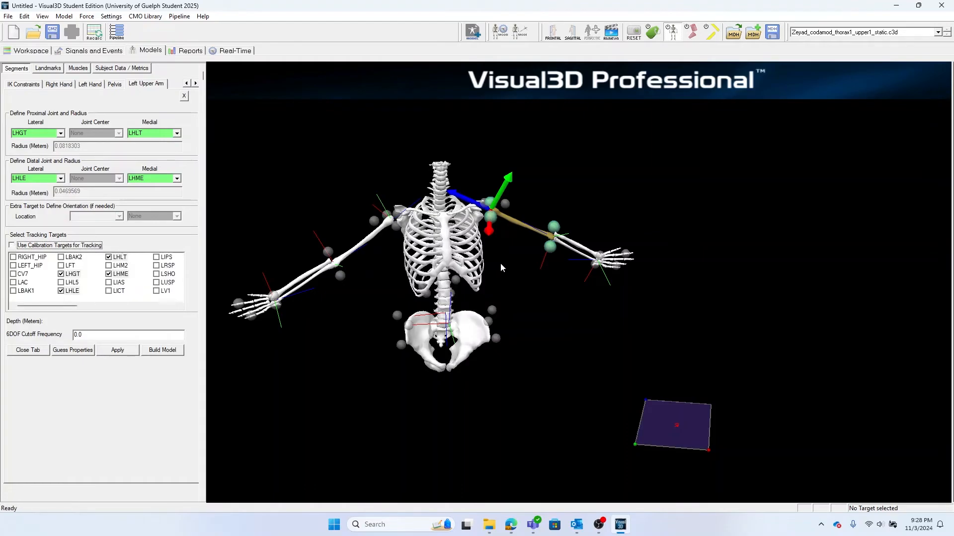
# Step: Examine the markers around the left shoulder and upper arm as possible tracking targets, including LSHO
pyautogui.moveTo(507, 276); pyautogui.dragTo(491, 279)
pyautogui.moveTo(508, 257); pyautogui.dragTo(497, 180, button='right')
pyautogui.moveTo(497, 250); pyautogui.dragTo(494, 235)
pyautogui.moveTo(493, 235); pyautogui.dragTo(493, 196, button='right')
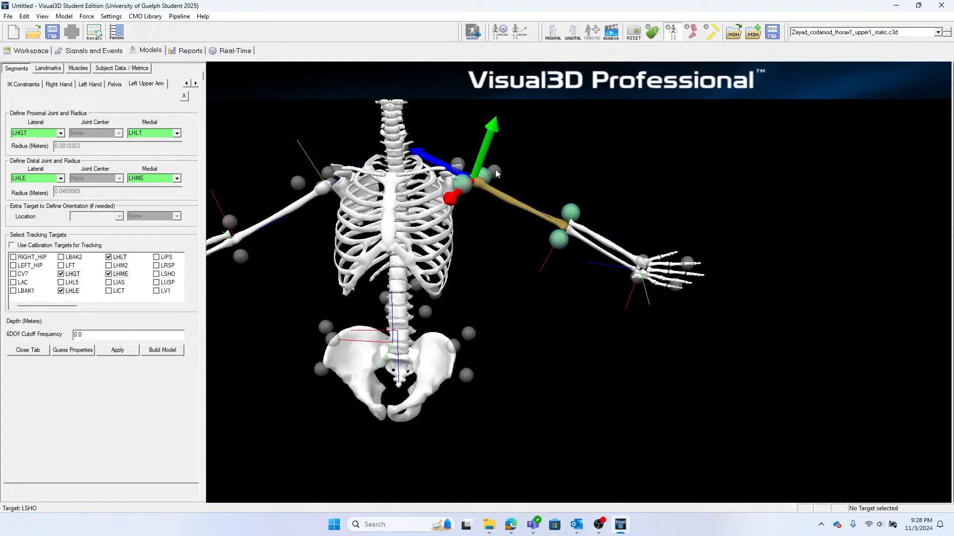
pyautogui.rightClick(495, 169)
pyautogui.click(505, 138)
# Step: Turn Use Calibration Targets for Tracking back on for the Left Upper Arm, apply it, and close the segment's properties
pyautogui.click(11, 247)
pyautogui.click(127, 352)
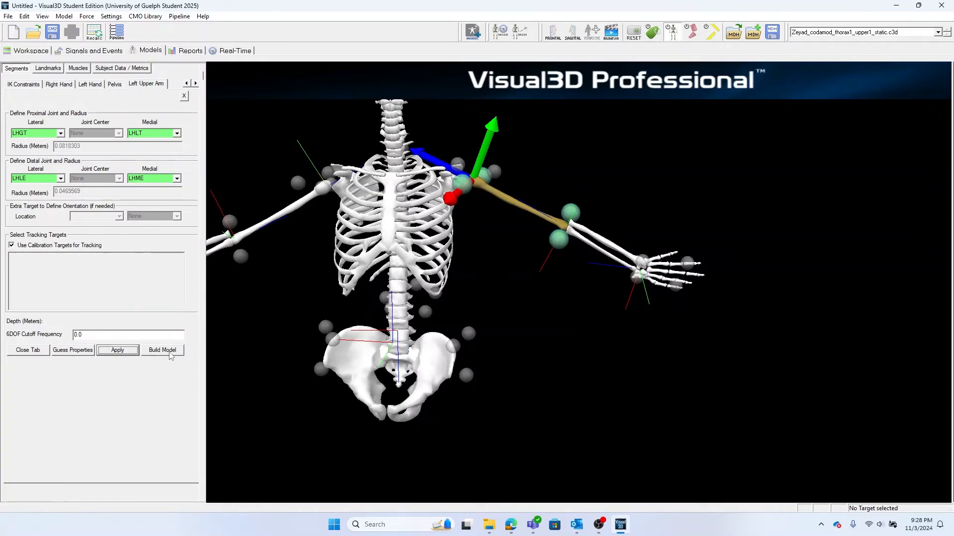
pyautogui.click(44, 353)
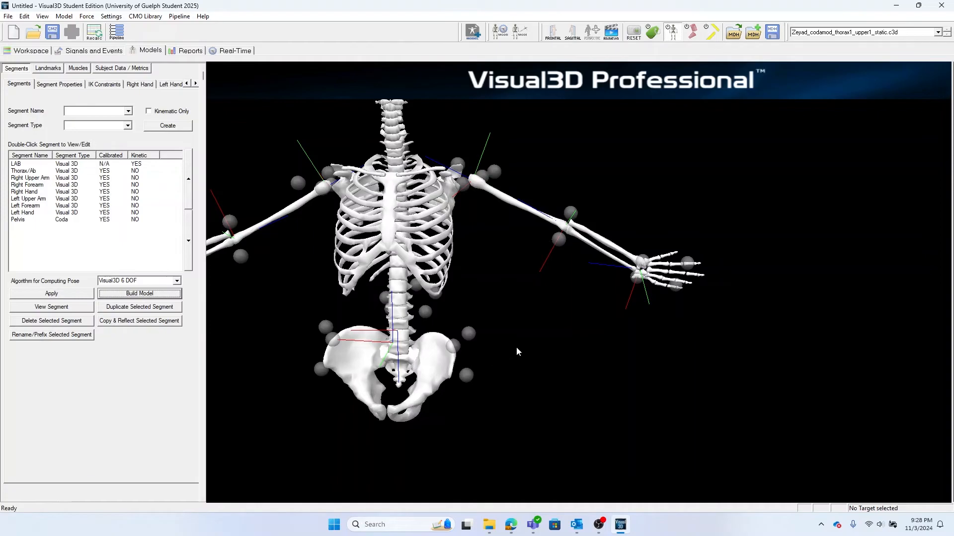
# Step: Reopen the first lateral raise trial, replay it at 5x speed to check the model's motion, and stop the playback
pyautogui.click(45, 51)
pyautogui.doubleClick(330, 165)
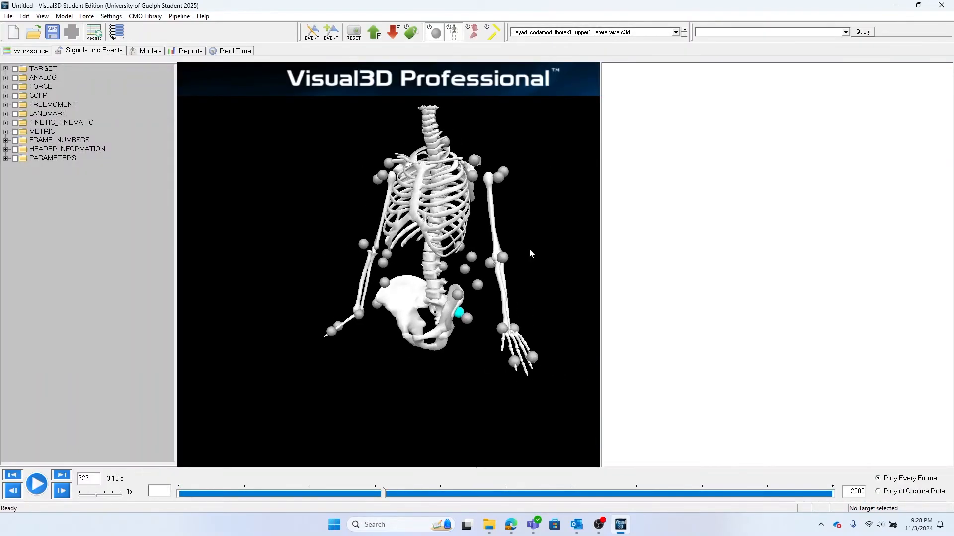
pyautogui.click(36, 484)
pyautogui.moveTo(99, 493); pyautogui.dragTo(122, 494)
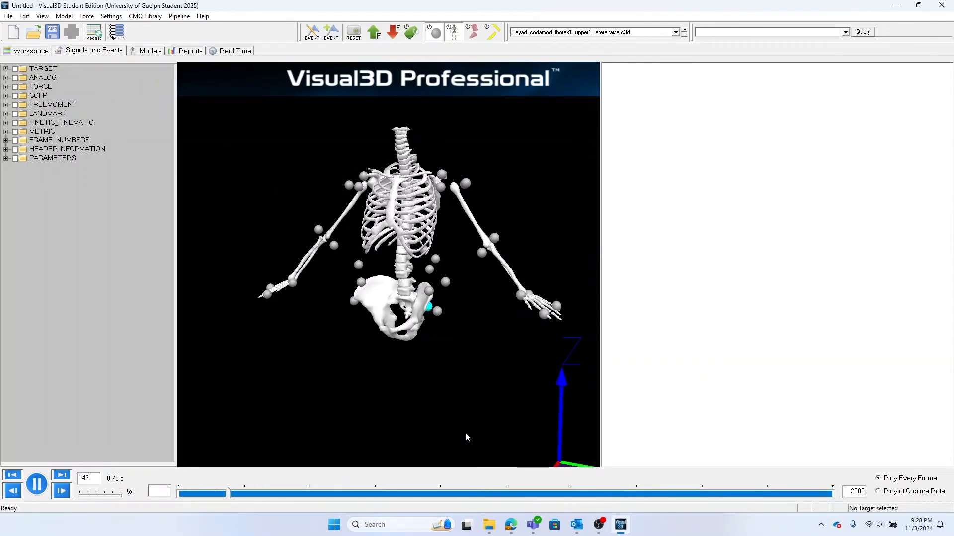
pyautogui.click(36, 484)
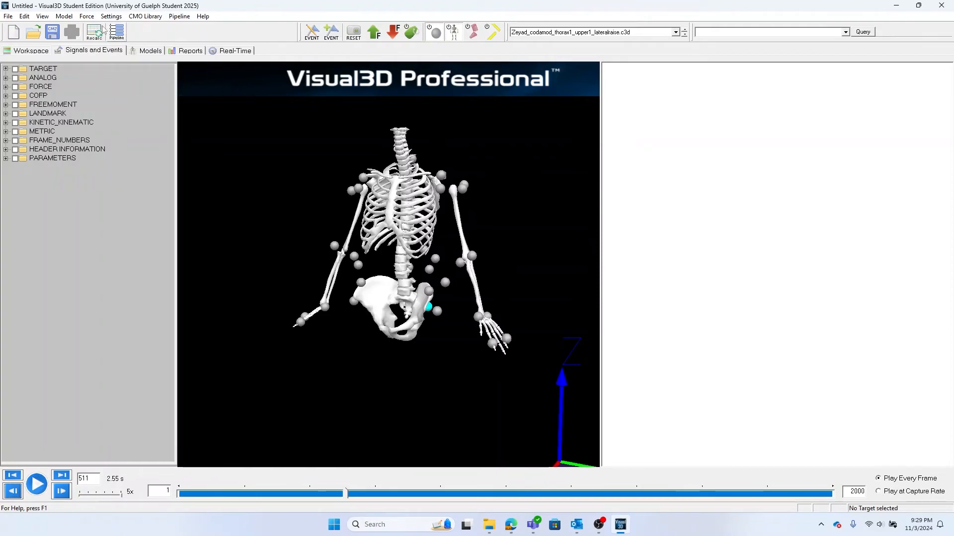
# Step: Start a new Compute Model Based Data item named Trunk_Angle with the JOINT_ANGLE property
pyautogui.click(64, 18)
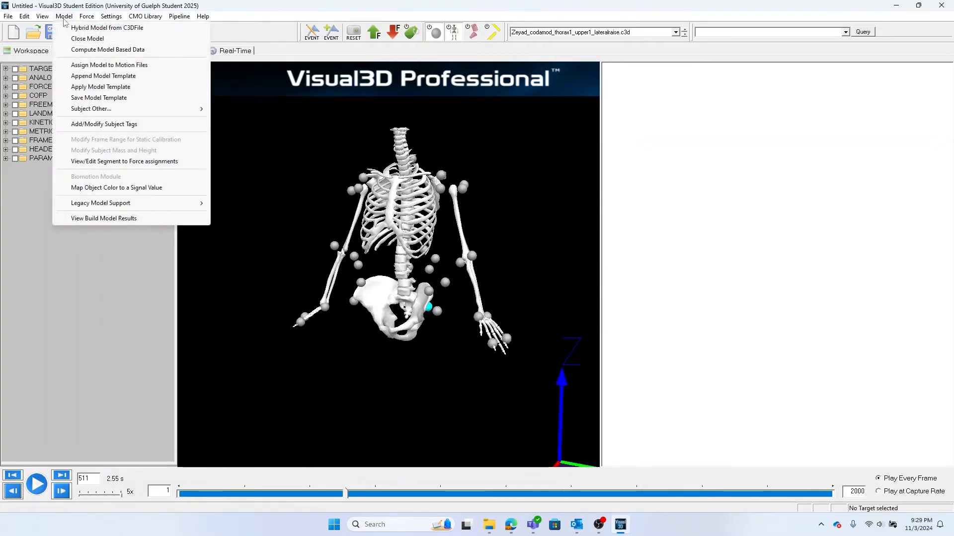
pyautogui.click(121, 51)
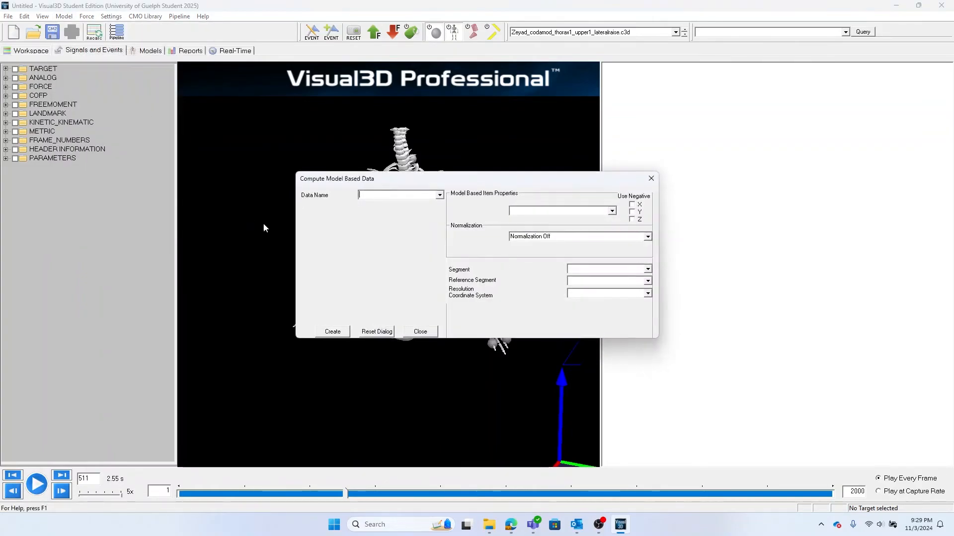
pyautogui.moveTo(373, 182); pyautogui.dragTo(550, 185)
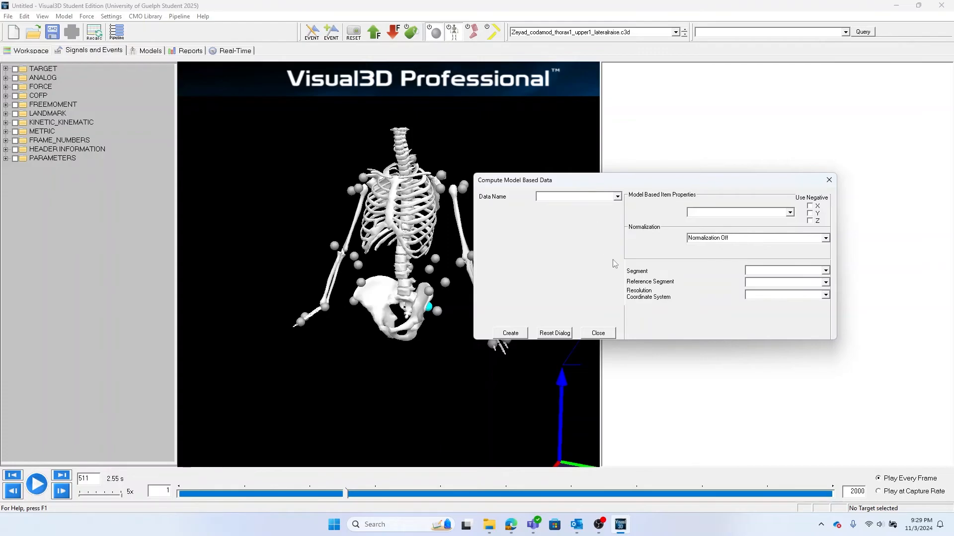
pyautogui.write('Trunk_Angle')
pyautogui.click(790, 212)
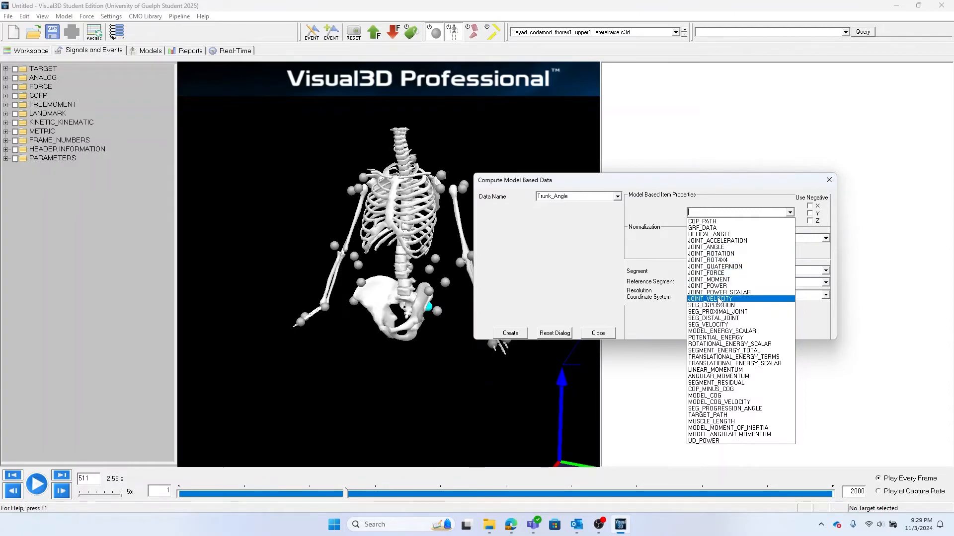
pyautogui.click(701, 247)
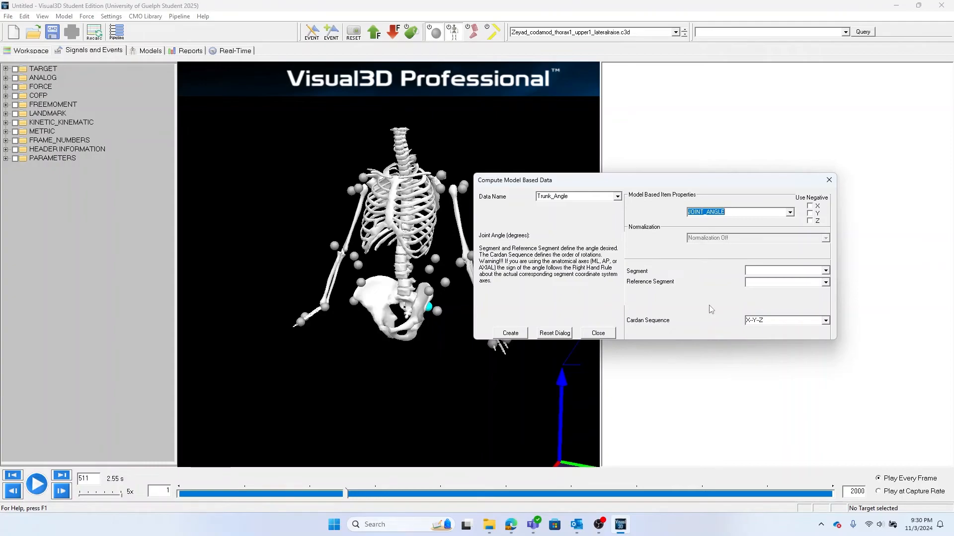
# Step: Create the trunk angle with Pelvis as segment and Thorax/Ab as reference segment, then review and accept the model builder results
pyautogui.click(826, 271)
pyautogui.click(758, 300)
pyautogui.click(826, 283)
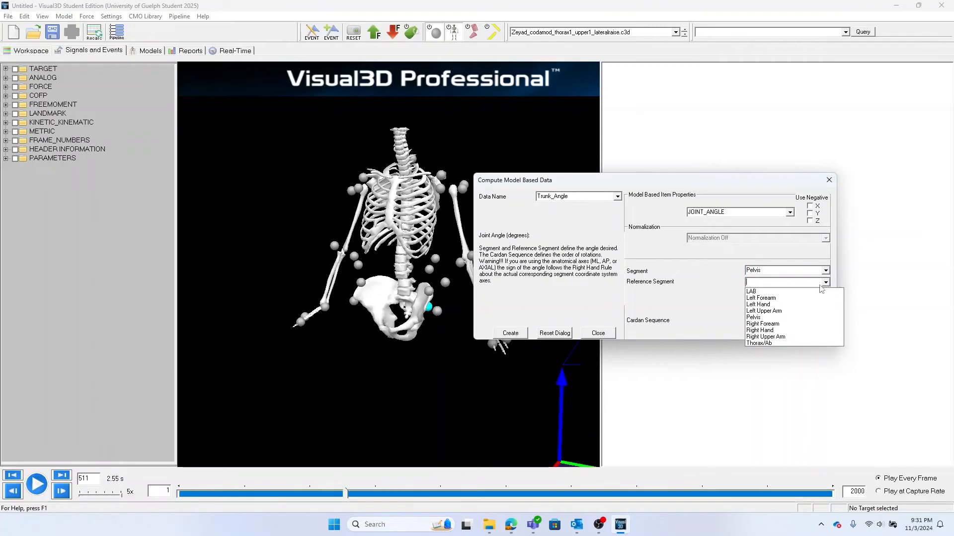
pyautogui.click(765, 343)
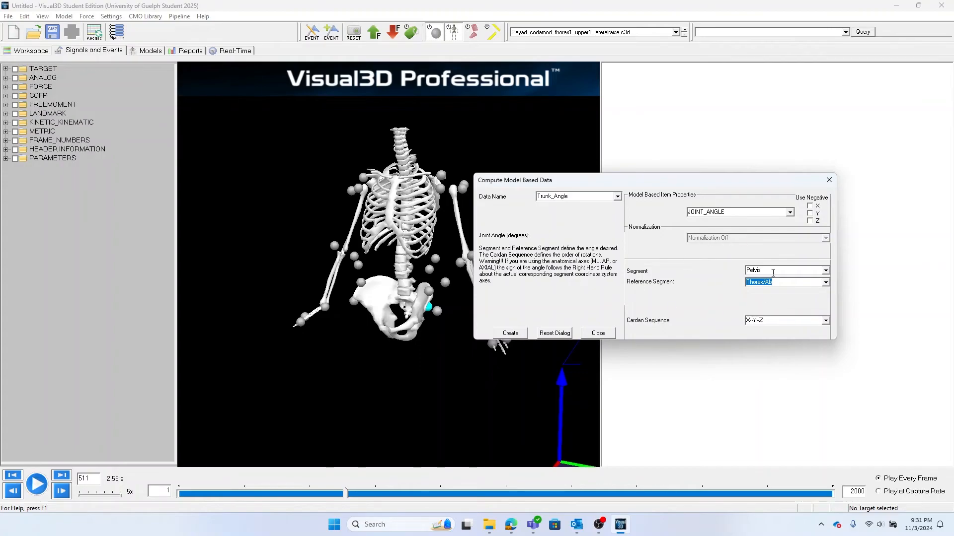
pyautogui.click(510, 333)
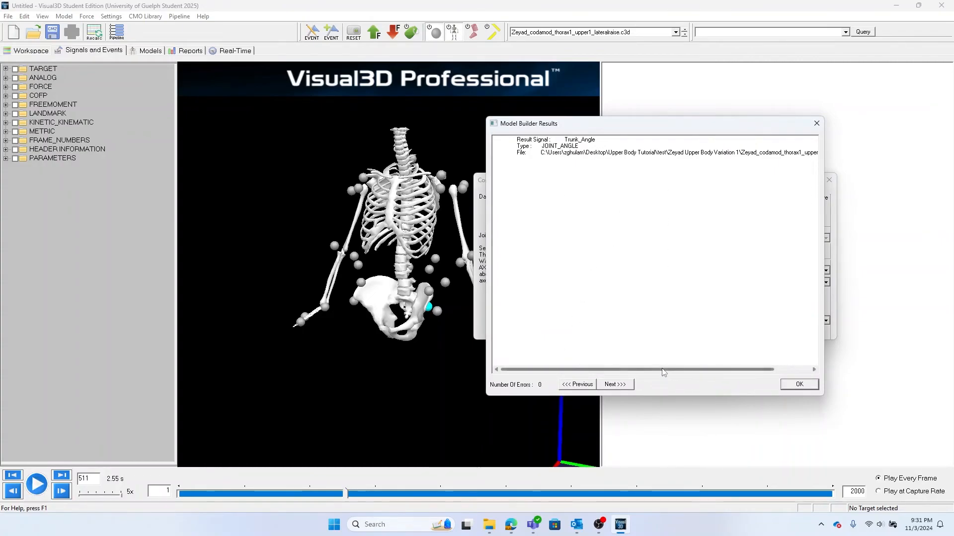
pyautogui.moveTo(685, 370); pyautogui.dragTo(722, 367)
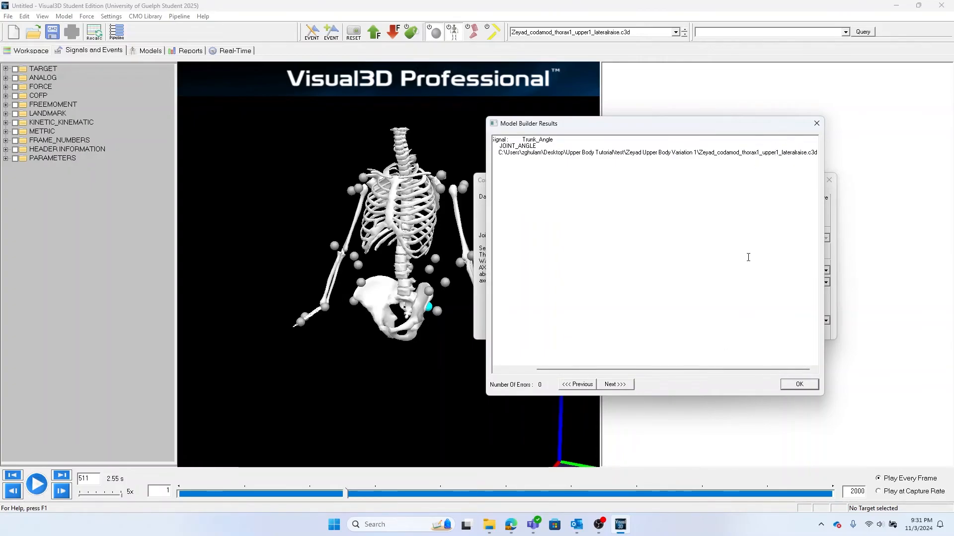
pyautogui.click(801, 385)
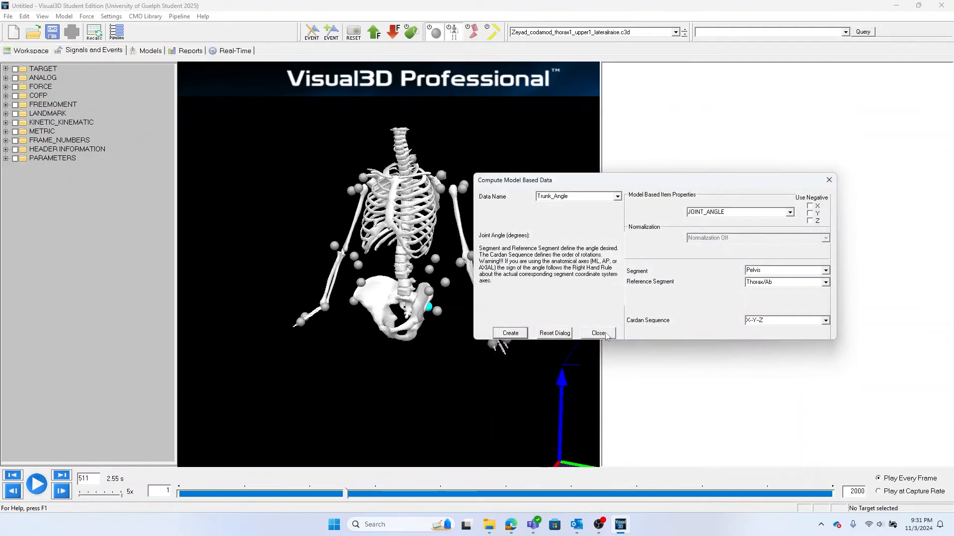
# Step: Close the model-based data dialog and plot the X, Y and Z components of Trunk_Angle in a new graph
pyautogui.click(510, 333)
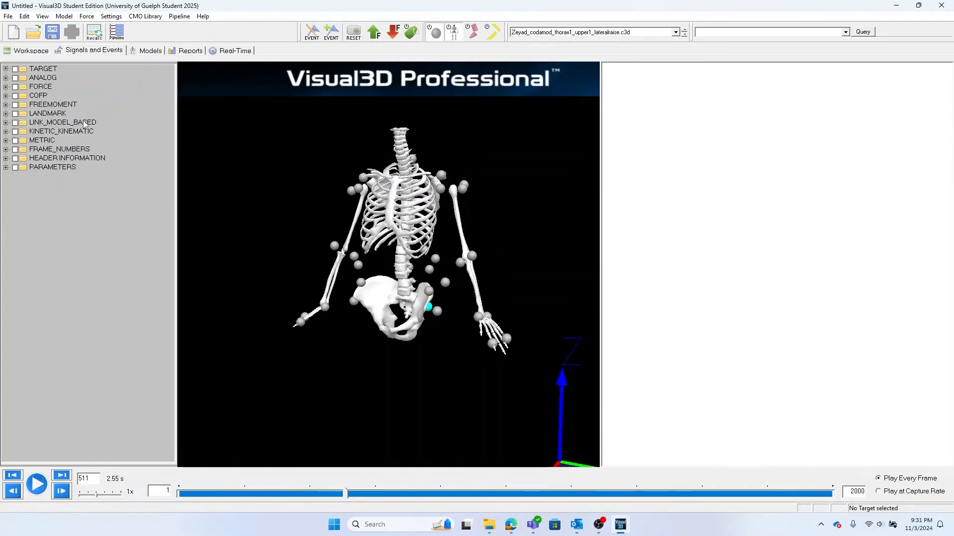
pyautogui.click(6, 123)
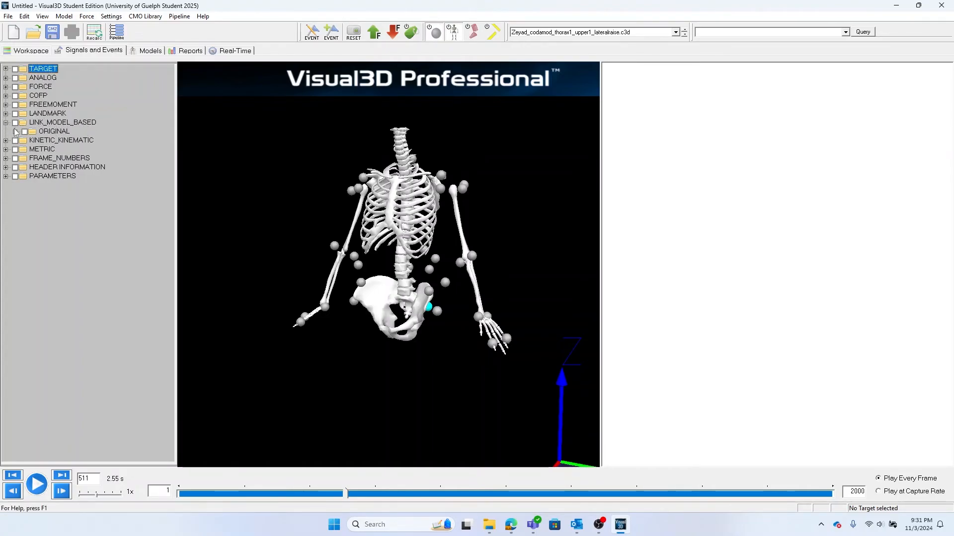
pyautogui.click(15, 132)
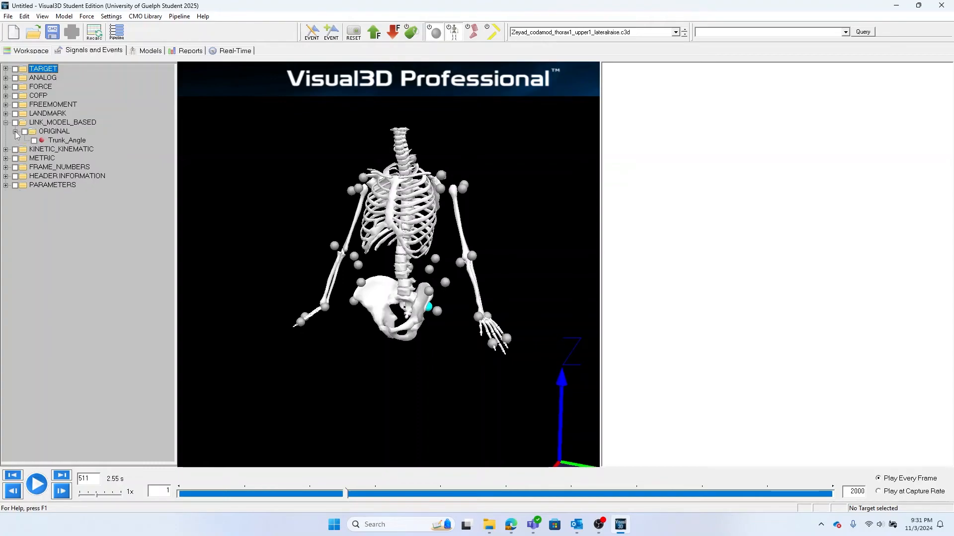
pyautogui.rightClick(59, 142)
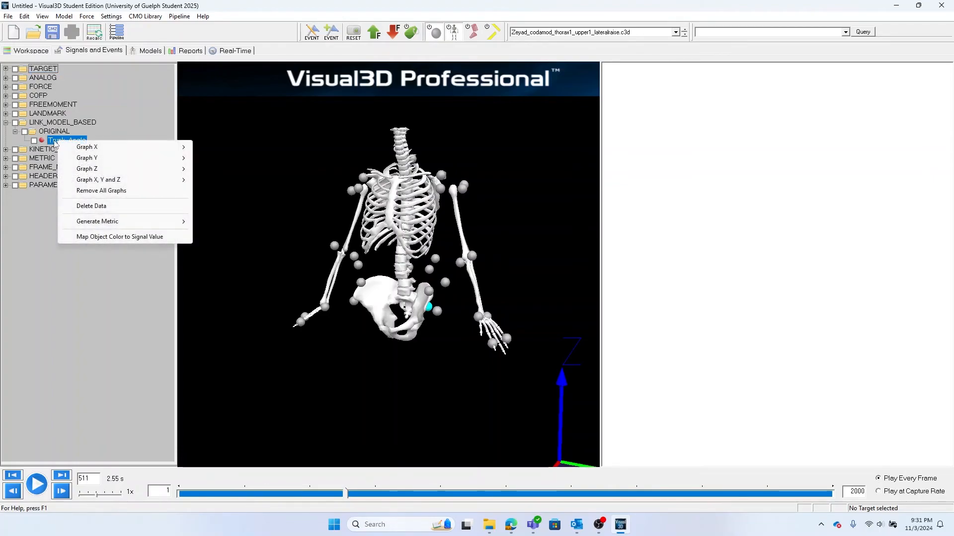
pyautogui.moveTo(108, 183)
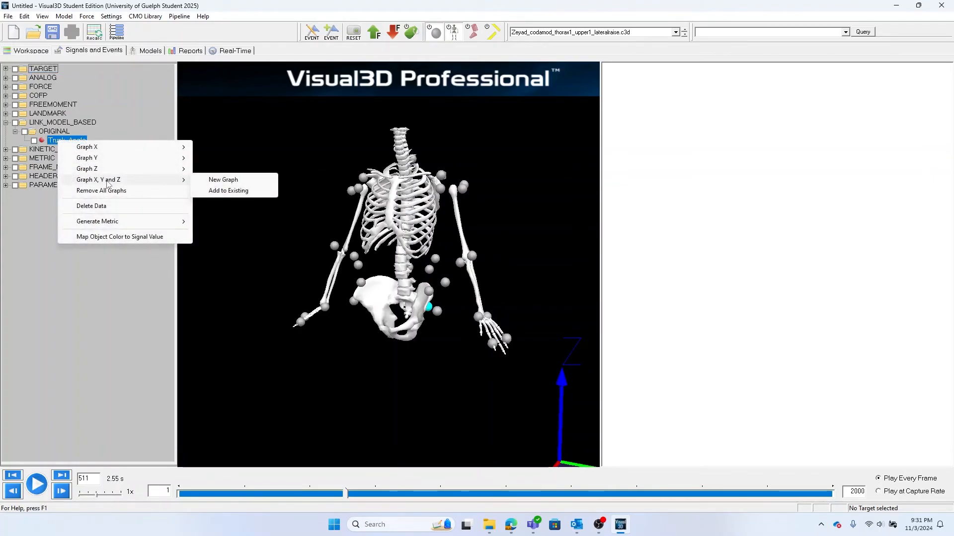
pyautogui.click(209, 182)
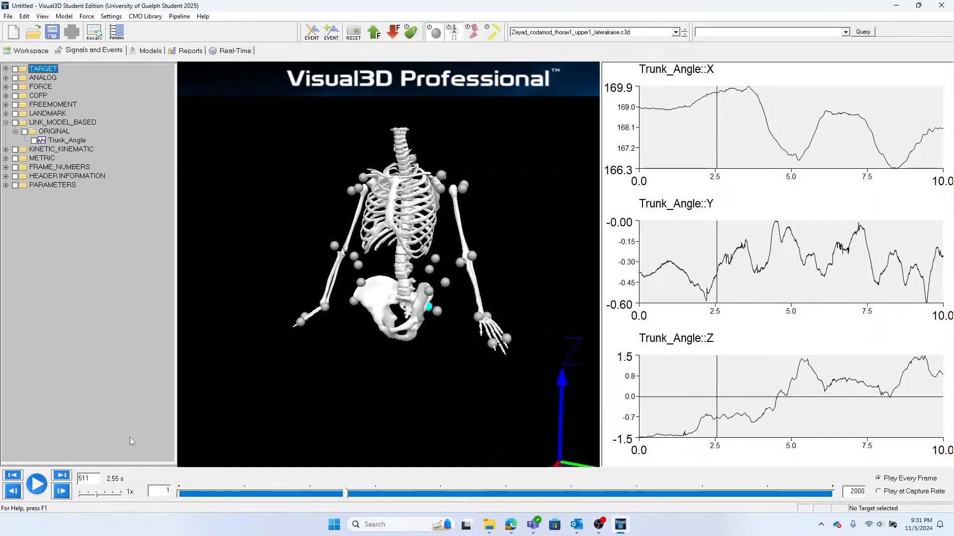
# Step: Play the trial at 5x speed to compare the model's motion with the trunk angle curves, and stop the playback
pyautogui.click(36, 484)
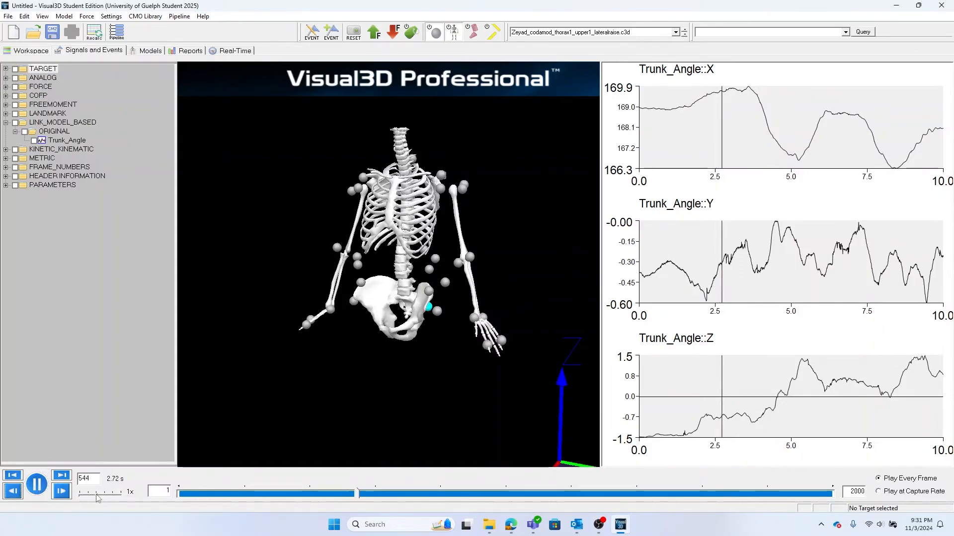
pyautogui.moveTo(98, 496); pyautogui.dragTo(123, 492)
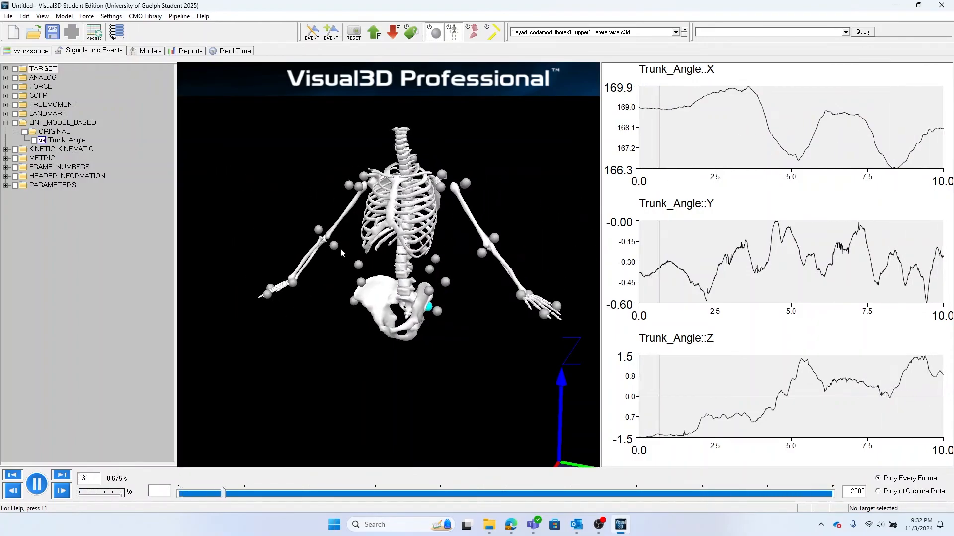
pyautogui.click(36, 484)
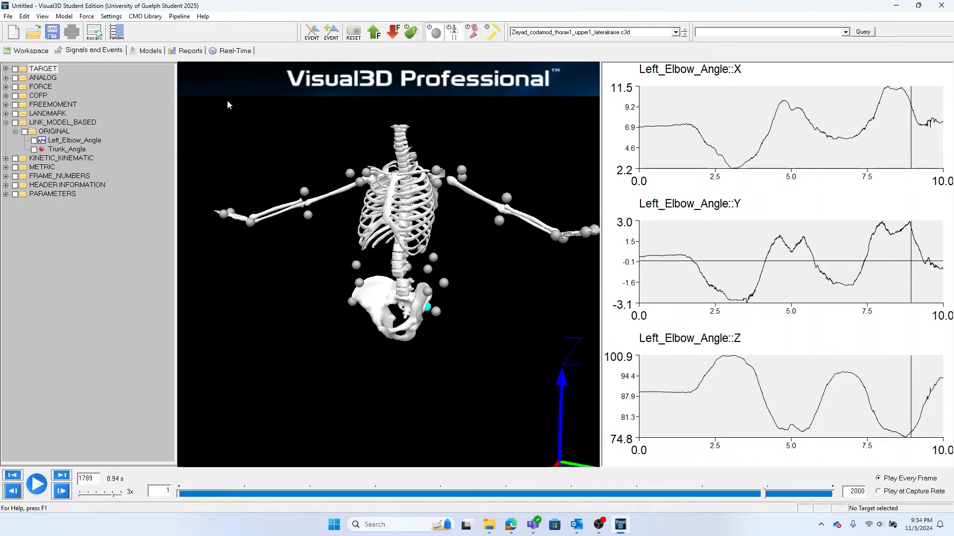
# Step: Add the Lowpass_Filter command from the Signal Filter group to the main pipeline and move the Pipeline Workshop clear of the data tree
pyautogui.click(117, 33)
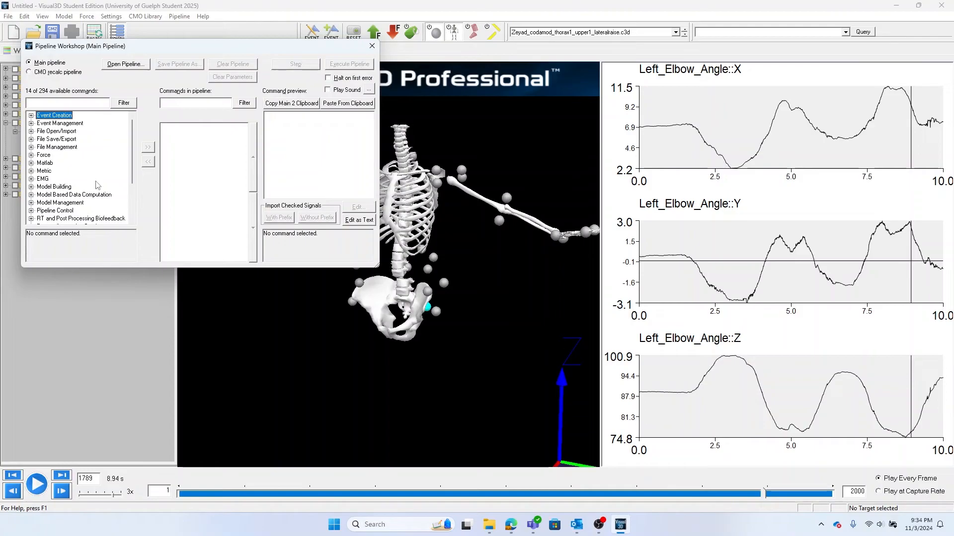
pyautogui.scroll(-3, 96, 186)
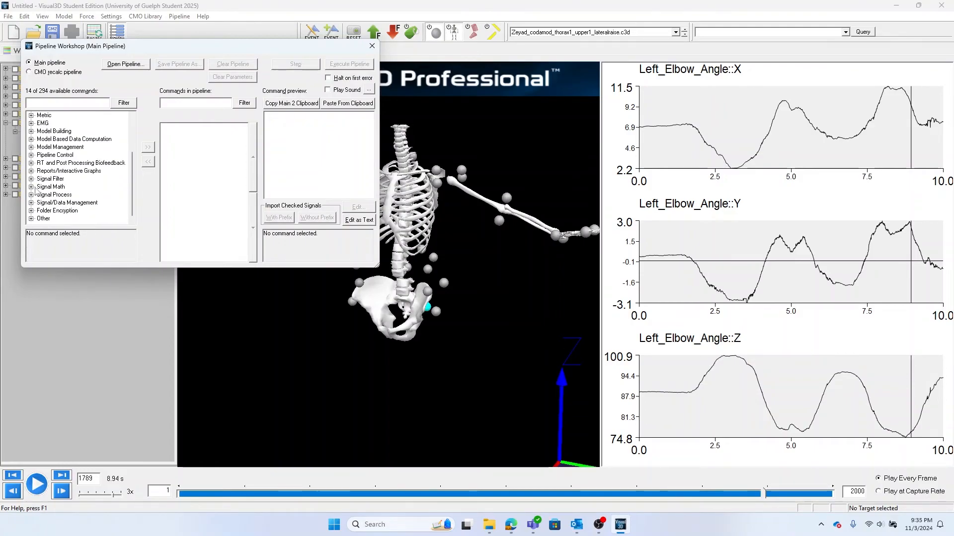
pyautogui.click(31, 179)
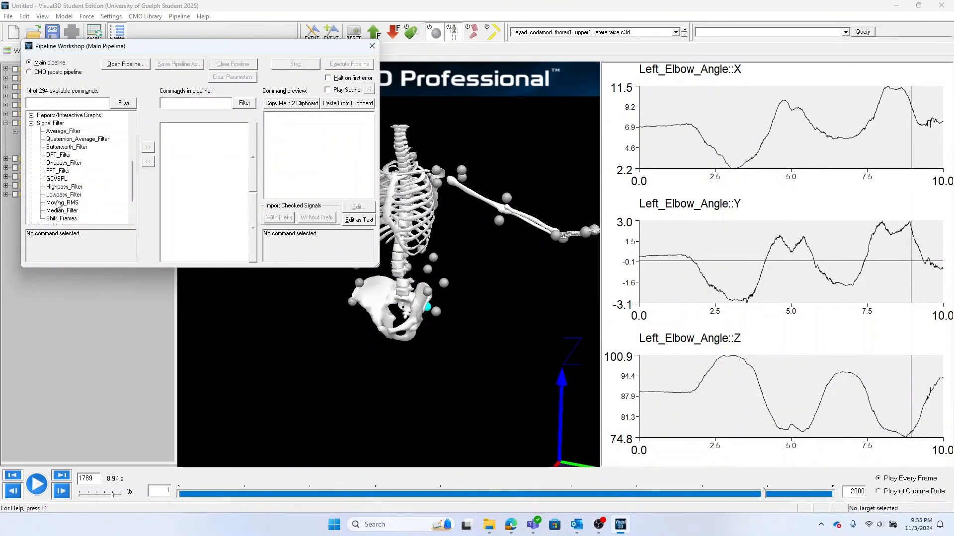
pyautogui.doubleClick(59, 195)
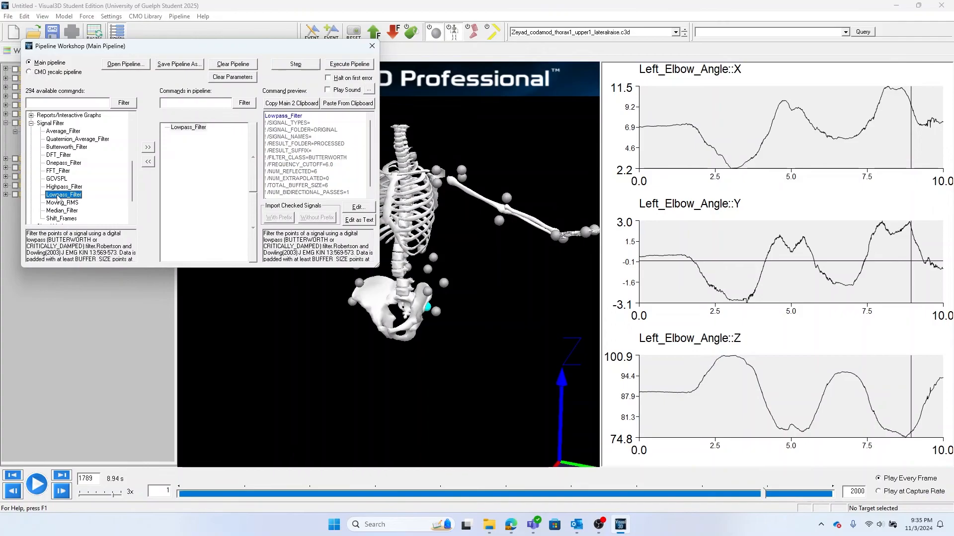
pyautogui.click(199, 128)
pyautogui.moveTo(215, 47); pyautogui.dragTo(385, 99)
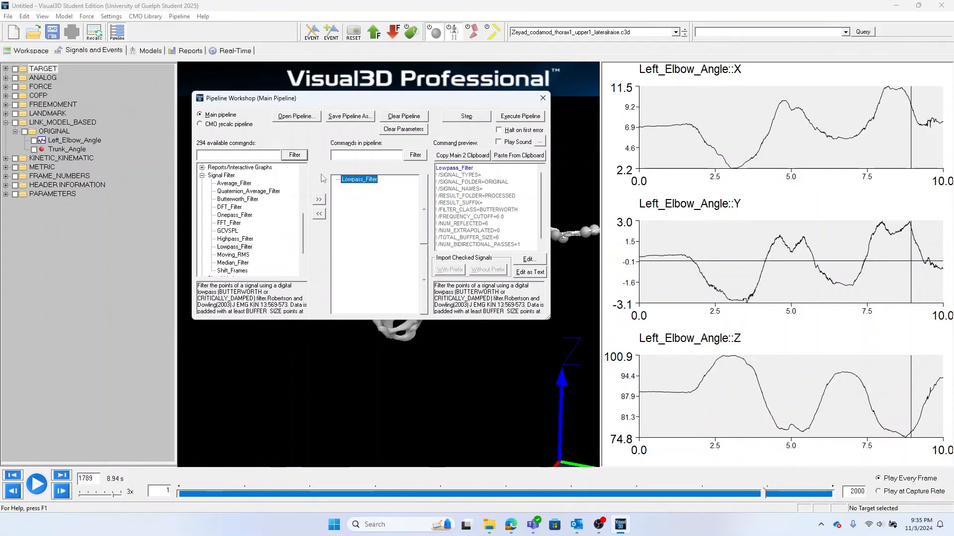
# Step: Check the ORIGINAL folder of the TARGET signals and import it without prefix into the Lowpass_Filter command
pyautogui.click(6, 69)
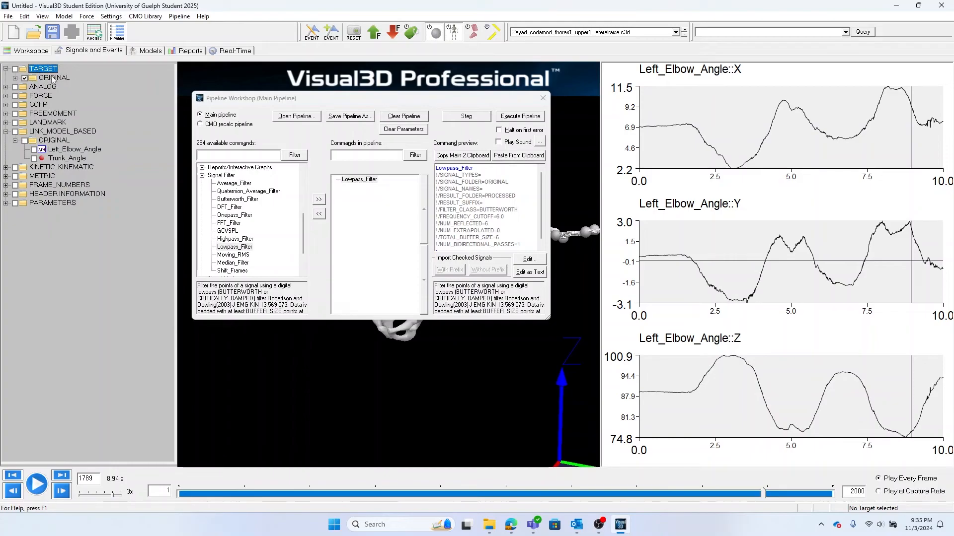
pyautogui.click(456, 197)
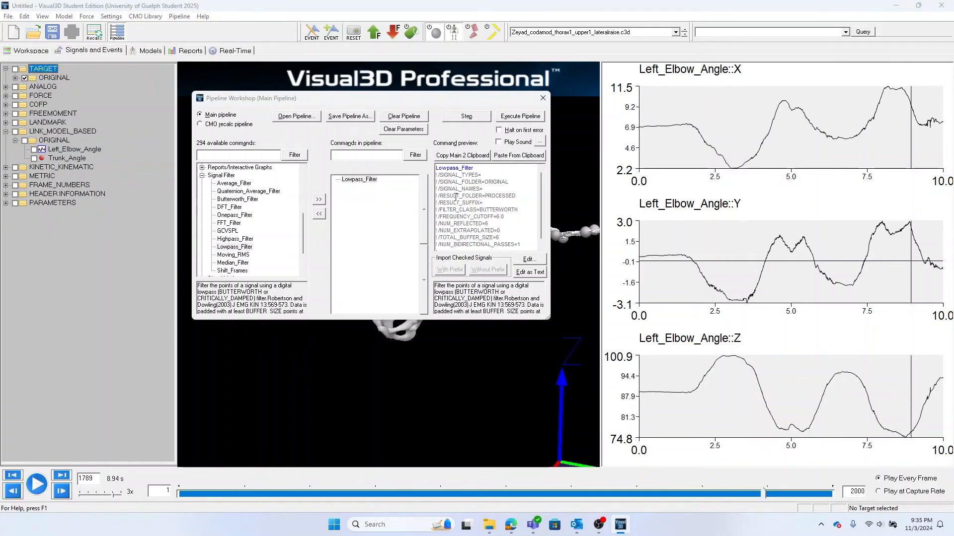
pyautogui.doubleClick(52, 78)
pyautogui.click(597, 173)
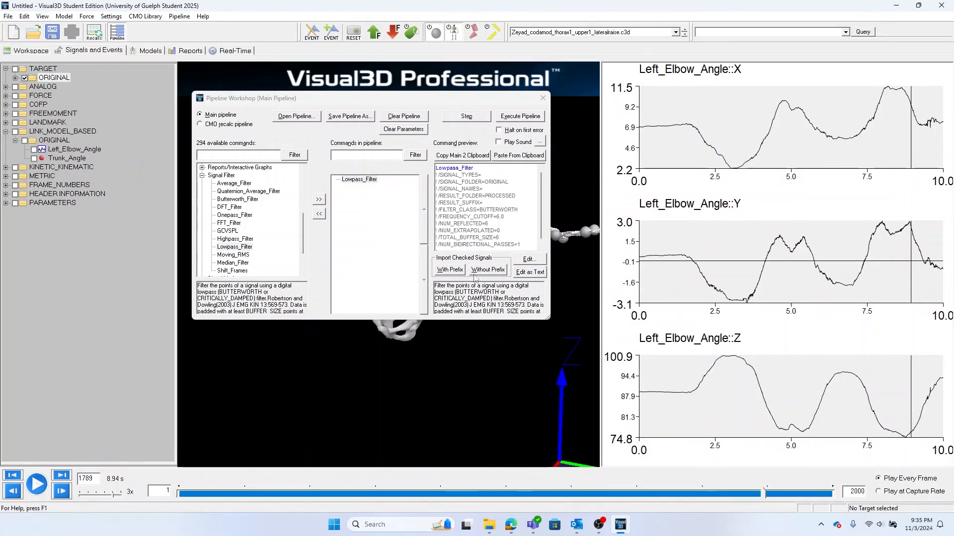
pyautogui.click(488, 272)
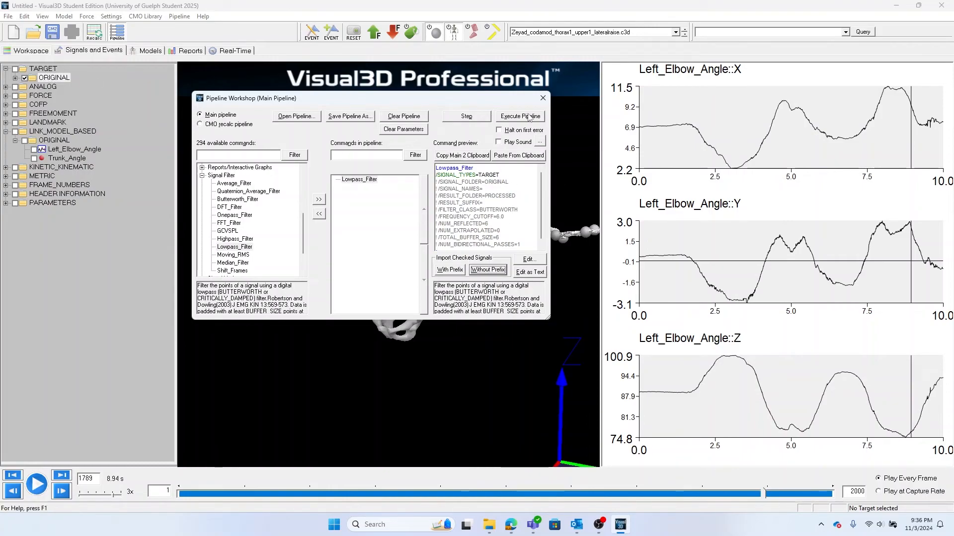
# Step: Execute the low-pass filter pipeline, accept the processing results, and close the Pipeline Workshop
pyautogui.click(529, 117)
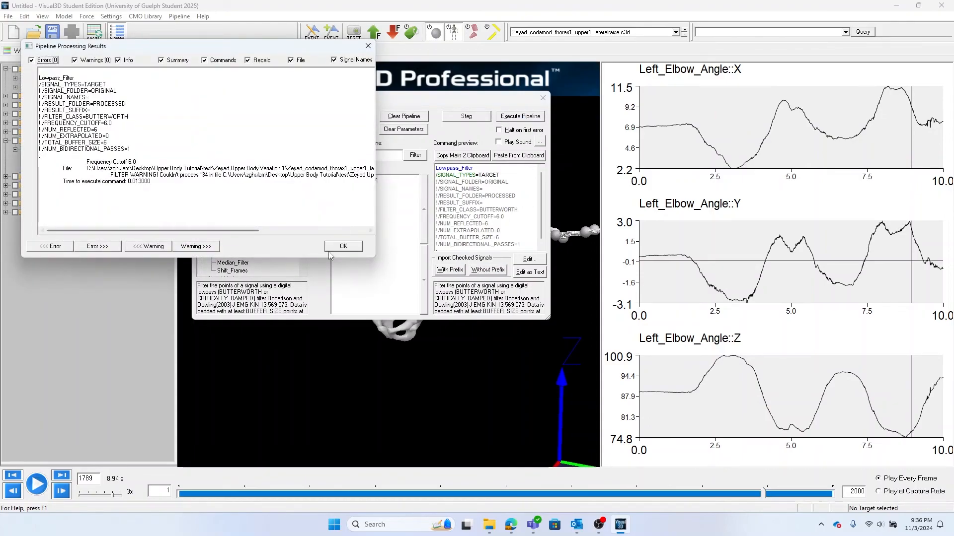
pyautogui.click(347, 247)
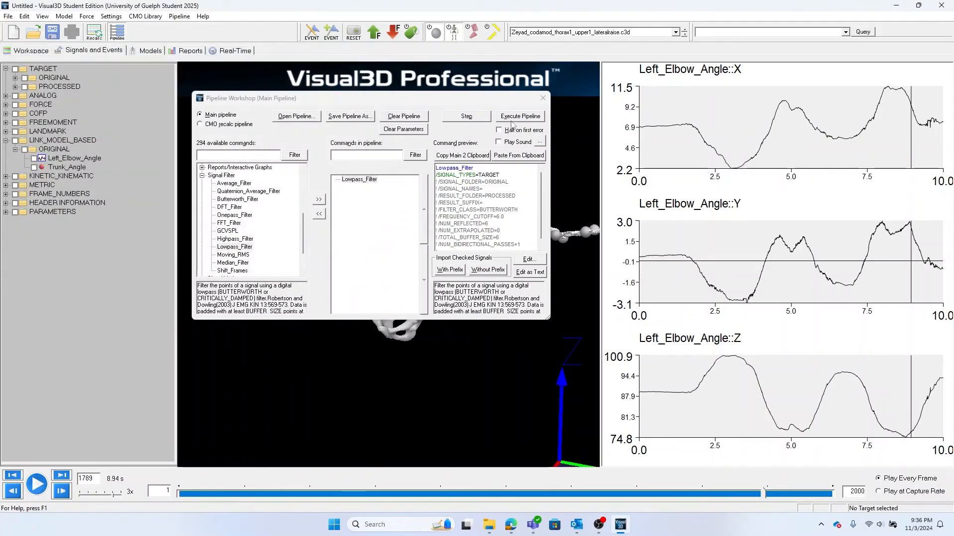
pyautogui.click(539, 100)
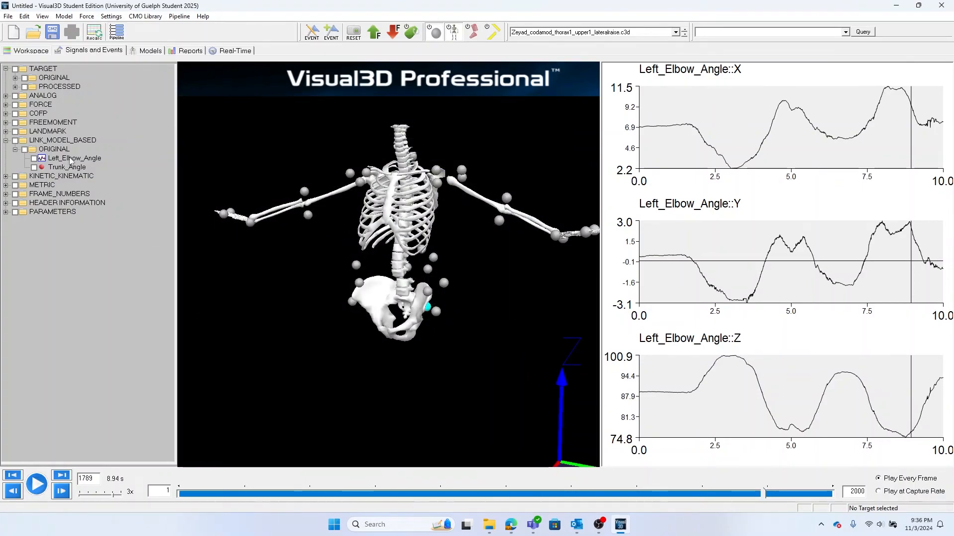
# Step: Remove all graphs and plot the X, Y and Z components of Left_Elbow_Angle again in a new graph
pyautogui.rightClick(70, 160)
pyautogui.click(92, 210)
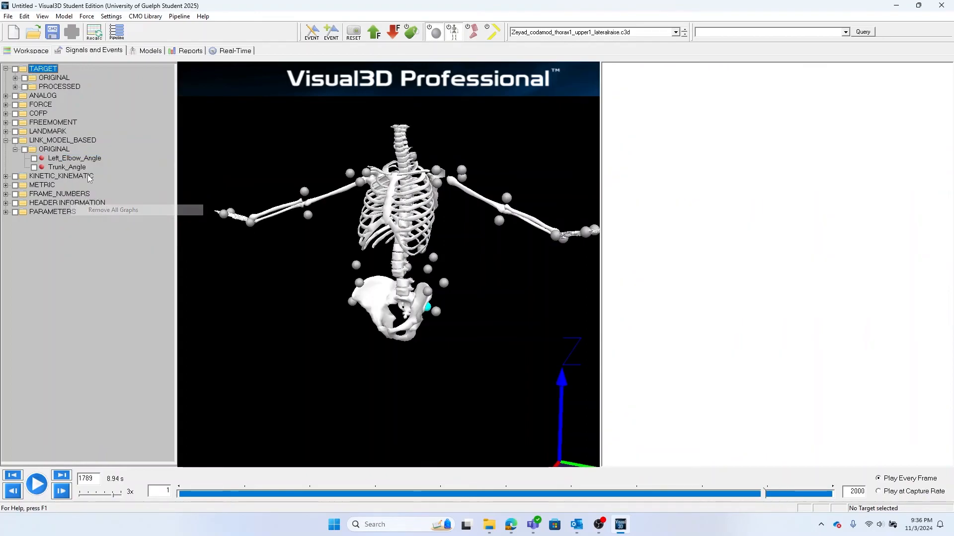
pyautogui.rightClick(77, 158)
pyautogui.moveTo(150, 197)
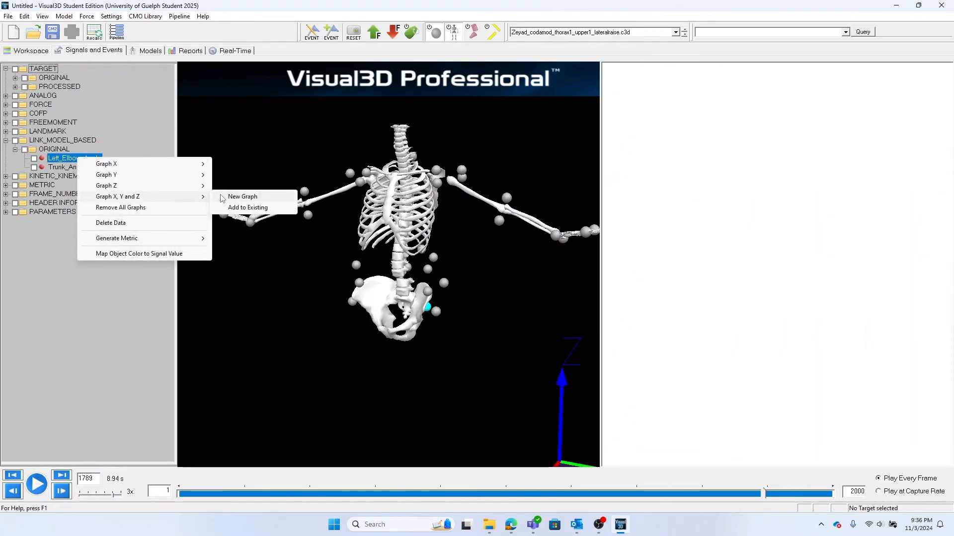
pyautogui.click(242, 196)
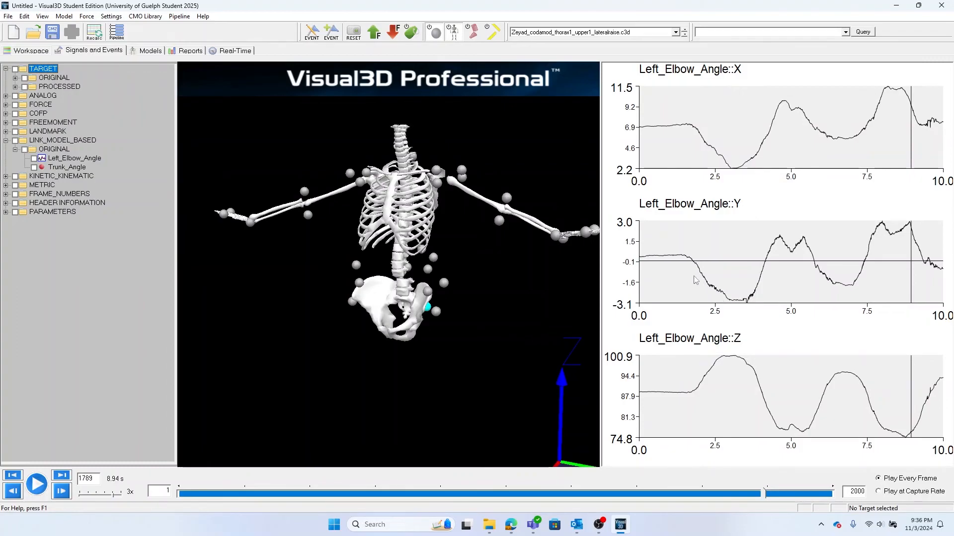
# Step: Expand the processed and original target folders, examine the processed LBAK1 data graph, and close its data view
pyautogui.click(16, 86)
pyautogui.doubleClick(54, 122)
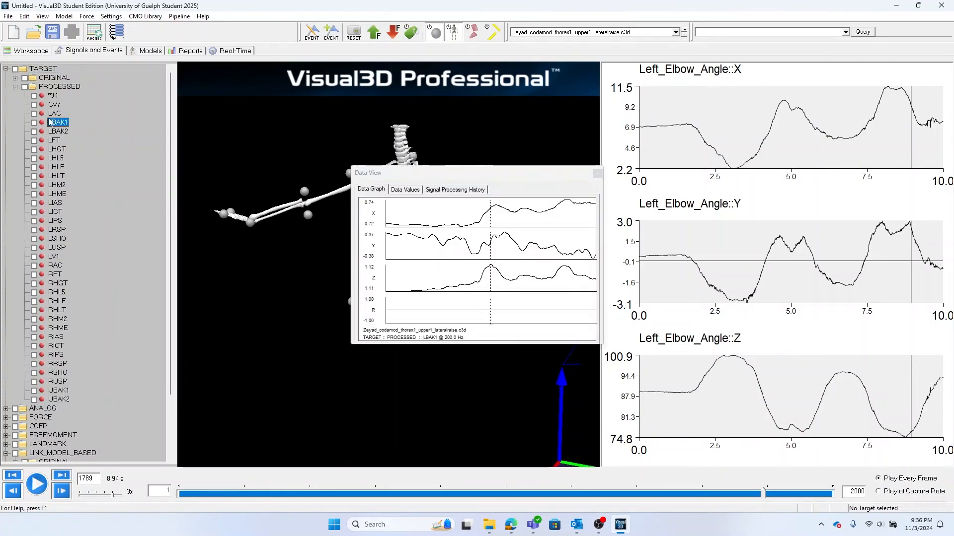
pyautogui.click(15, 78)
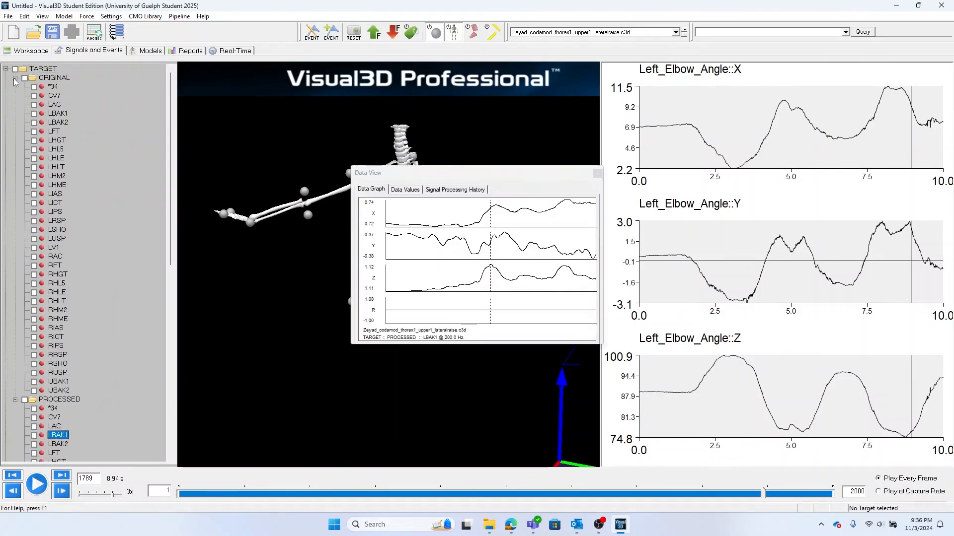
pyautogui.click(46, 97)
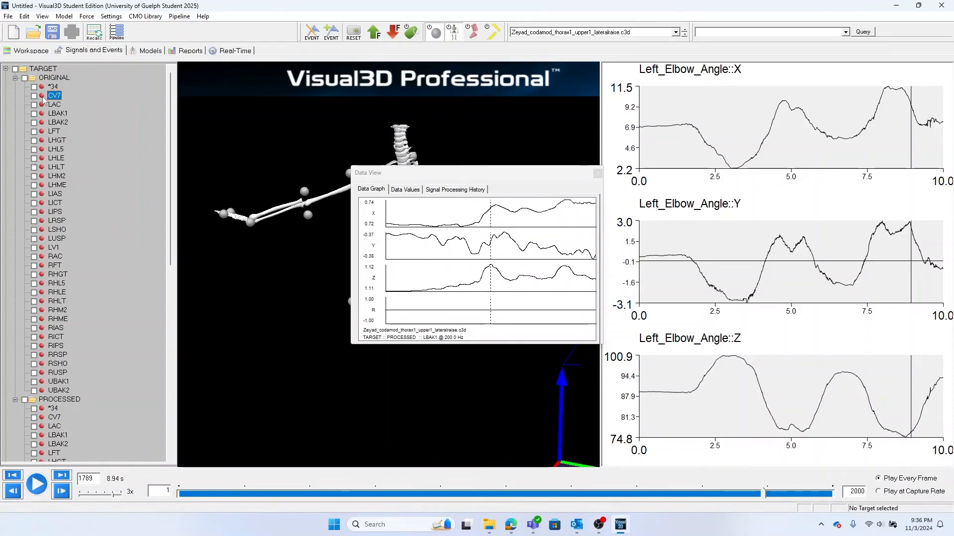
pyautogui.click(596, 175)
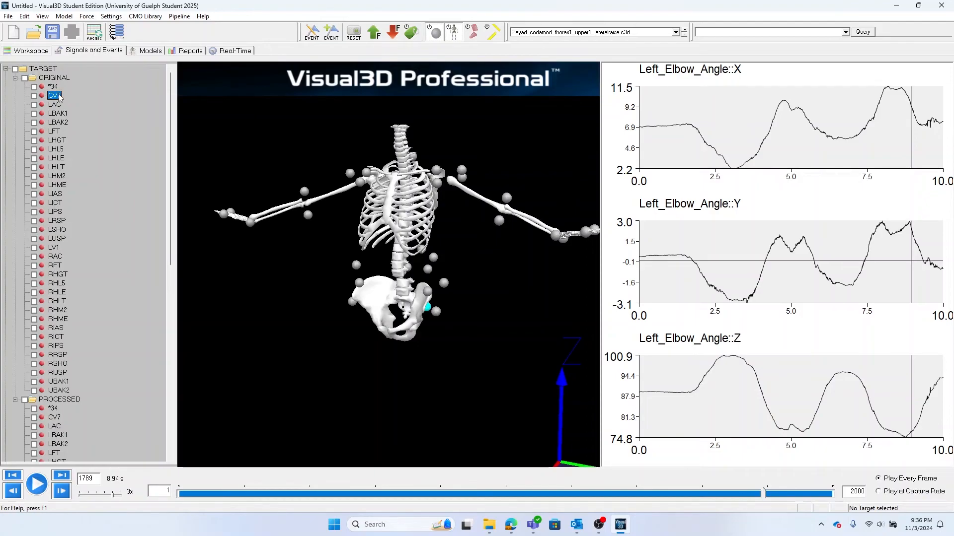
# Step: Compare the data graphs of the original and processed CV7 target signals, and return to the model-based items
pyautogui.doubleClick(56, 96)
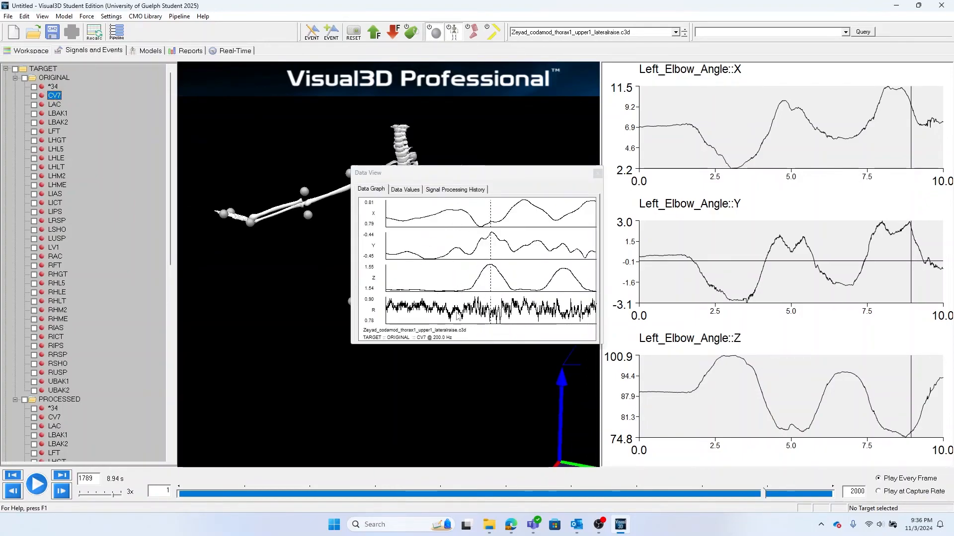
pyautogui.click(51, 418)
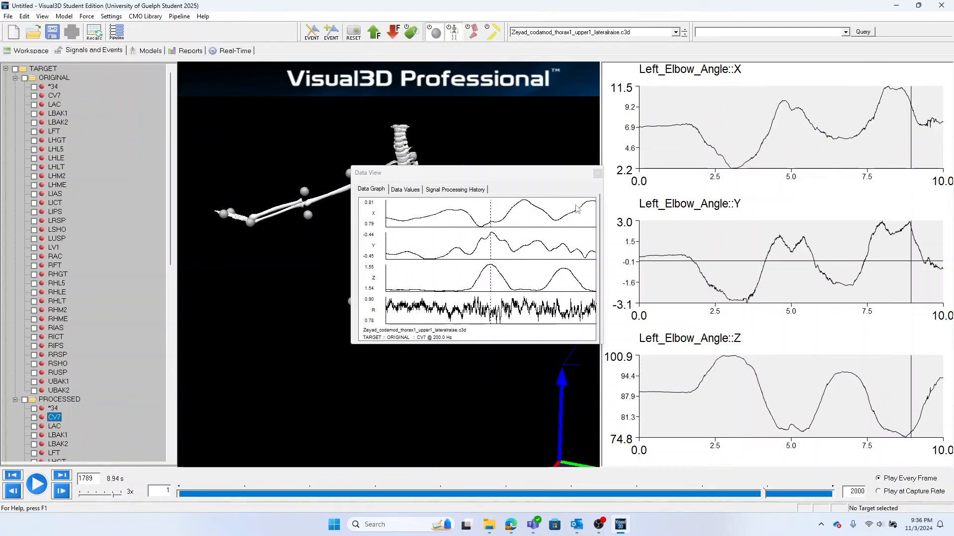
pyautogui.click(597, 173)
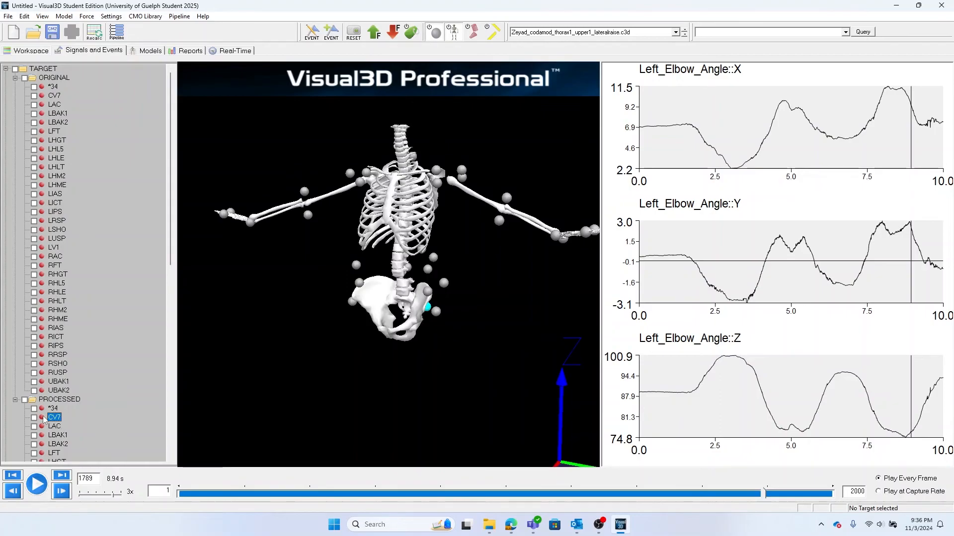
pyautogui.doubleClick(57, 419)
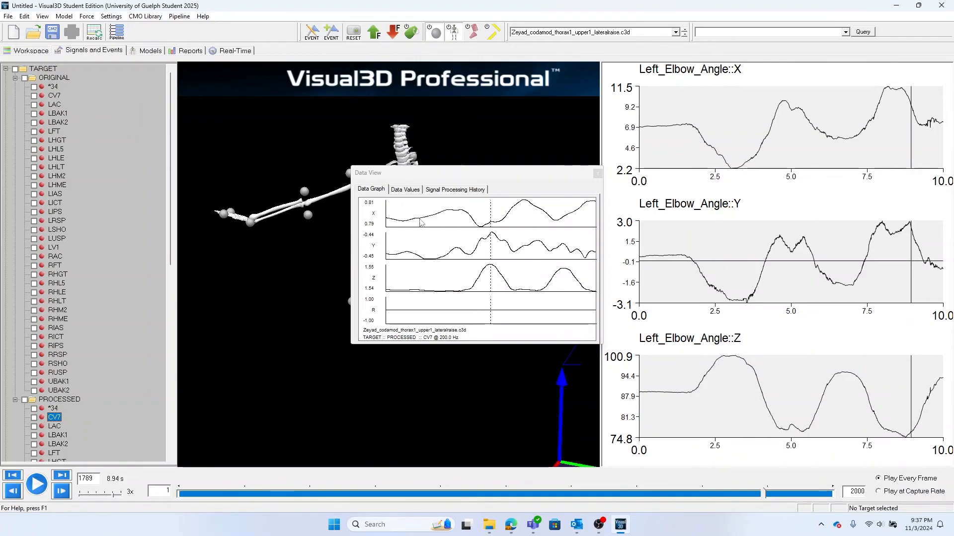
pyautogui.click(500, 265)
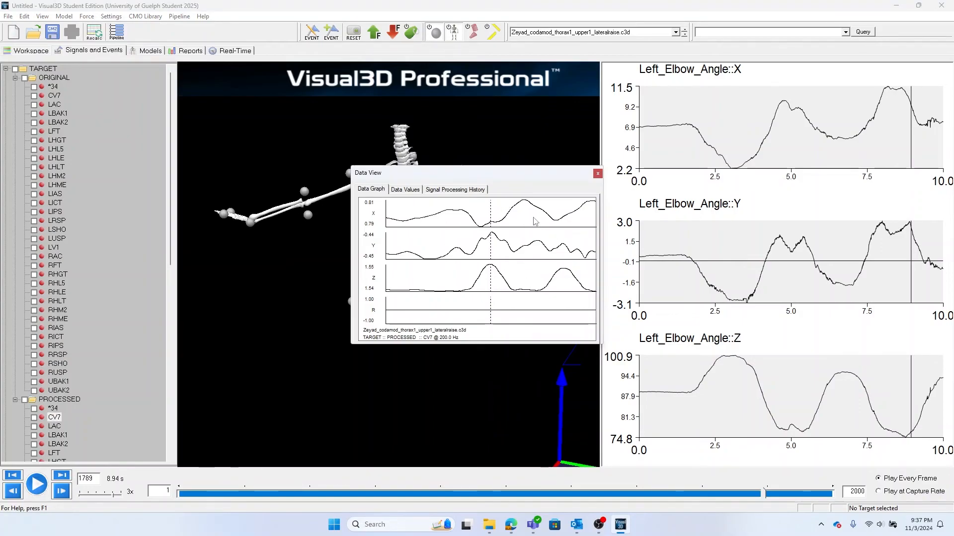
pyautogui.click(598, 174)
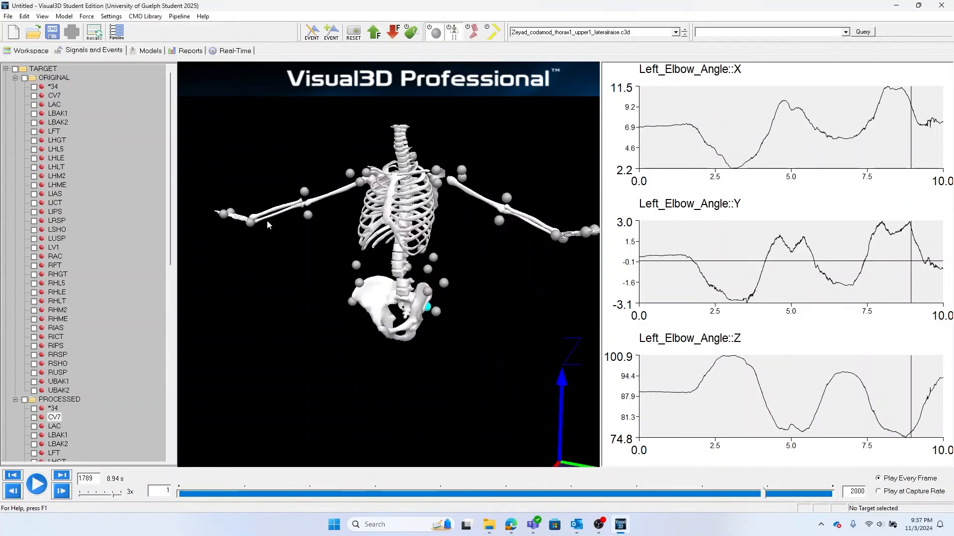
pyautogui.scroll(-14, 82, 254)
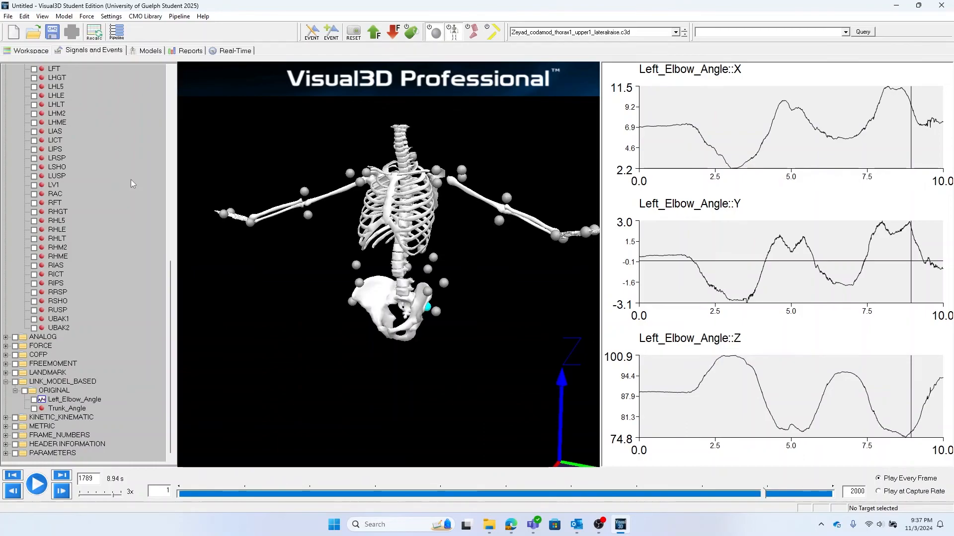
# Step: Add a 2D graph of the X component of the original Trunk_Angle over time to report page 1
pyautogui.click(193, 51)
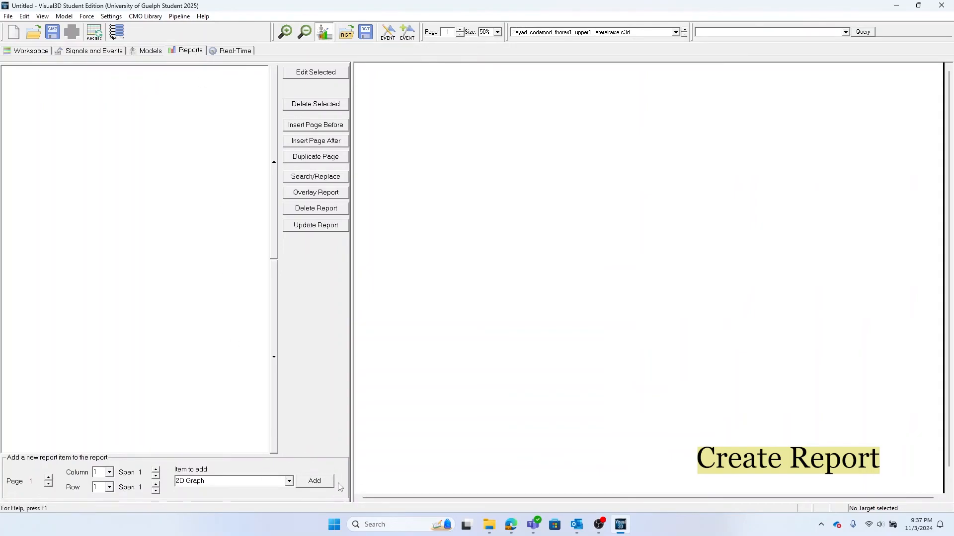
pyautogui.click(317, 482)
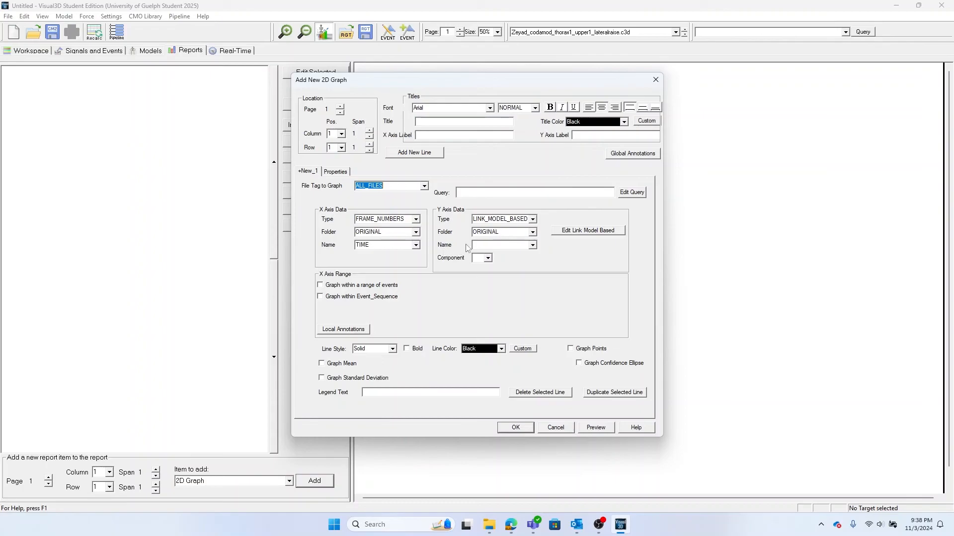
pyautogui.click(532, 245)
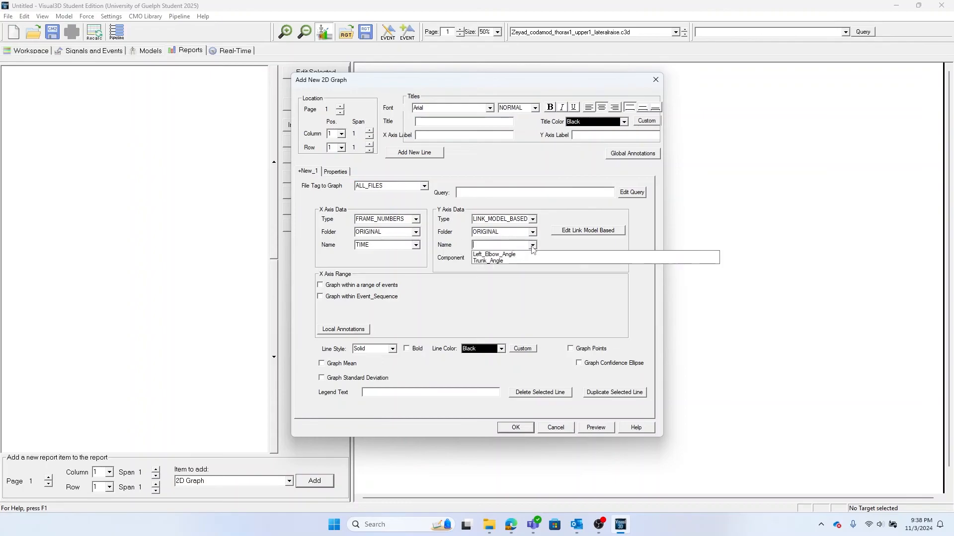
pyautogui.click(511, 262)
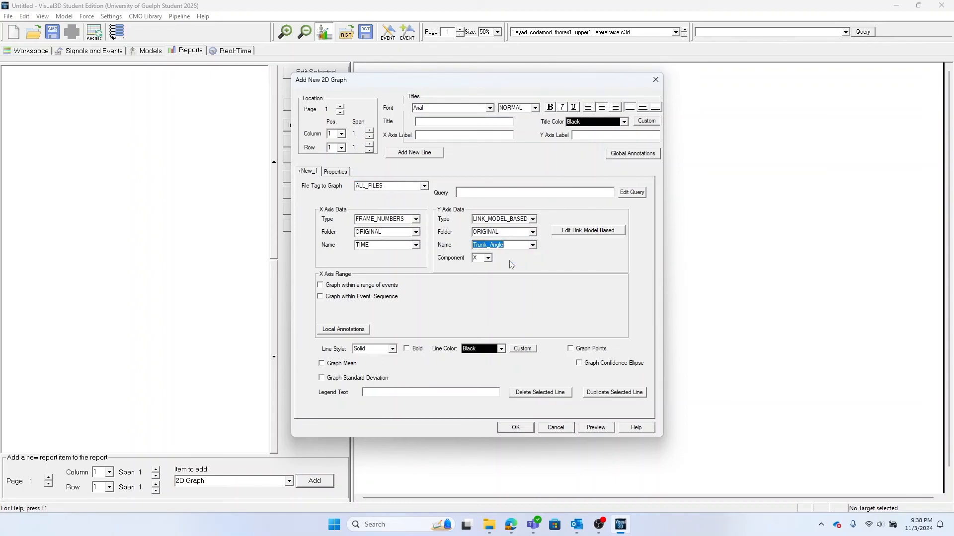
pyautogui.click(489, 259)
pyautogui.click(482, 269)
pyautogui.moveTo(468, 533)
pyautogui.click(516, 428)
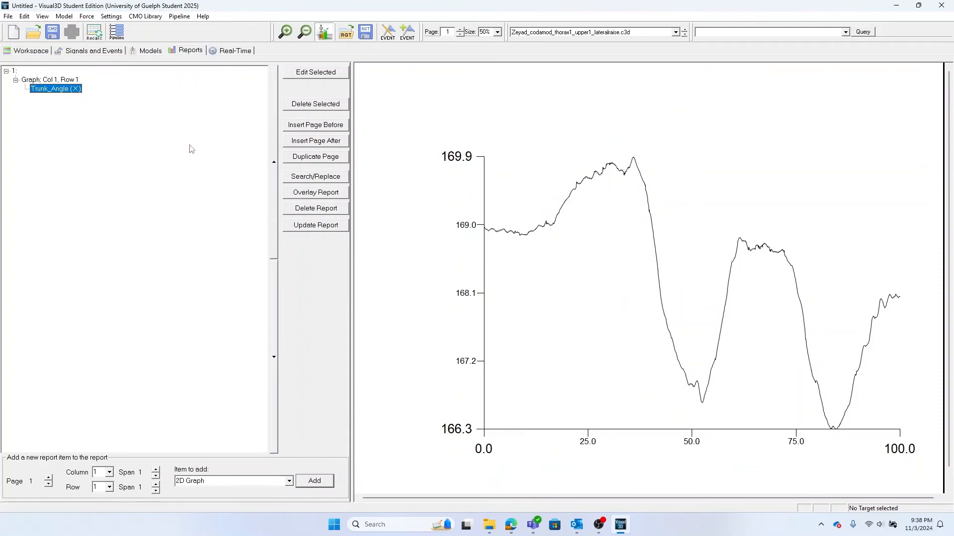
# Step: Insert a second report page and add a 2D graph of the Trunk_Angle Y component to it
pyautogui.click(322, 142)
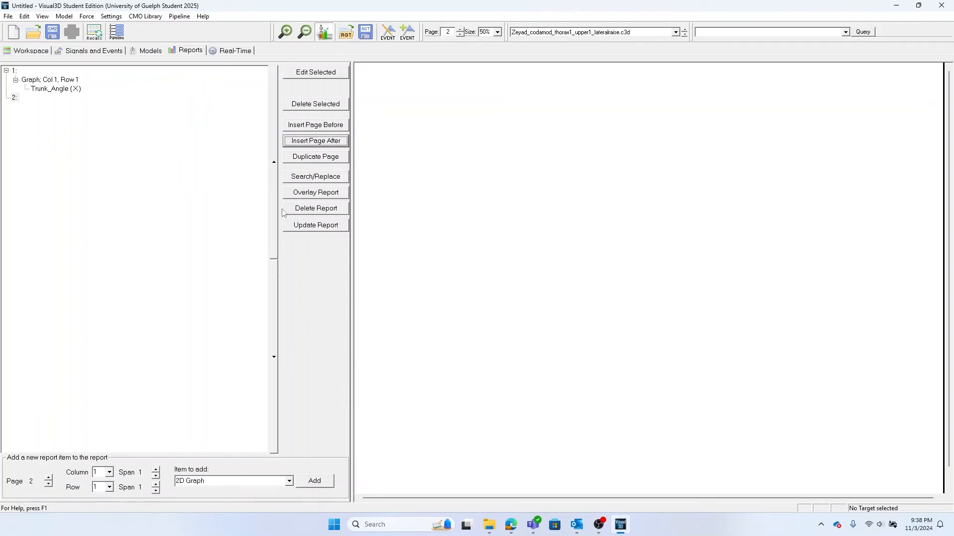
pyautogui.click(321, 73)
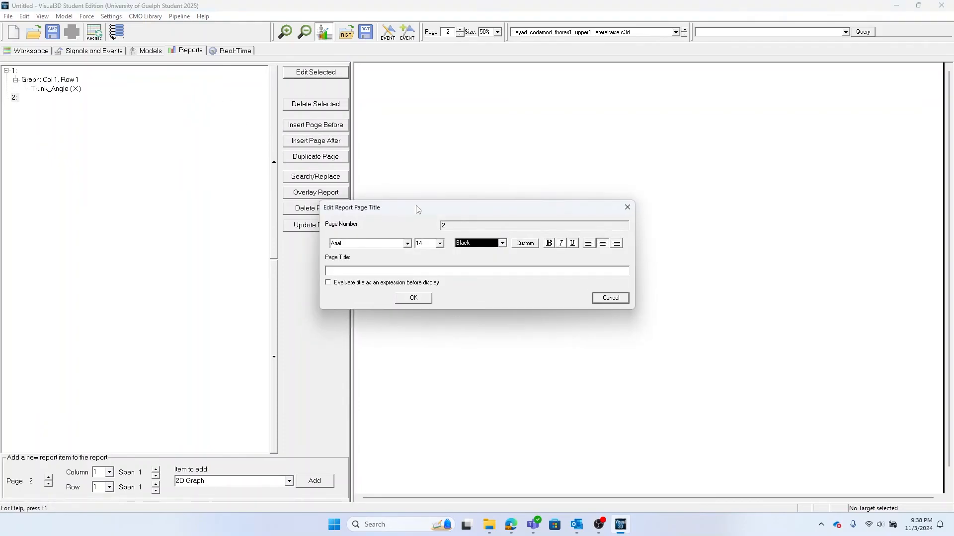
pyautogui.click(626, 208)
pyautogui.click(320, 476)
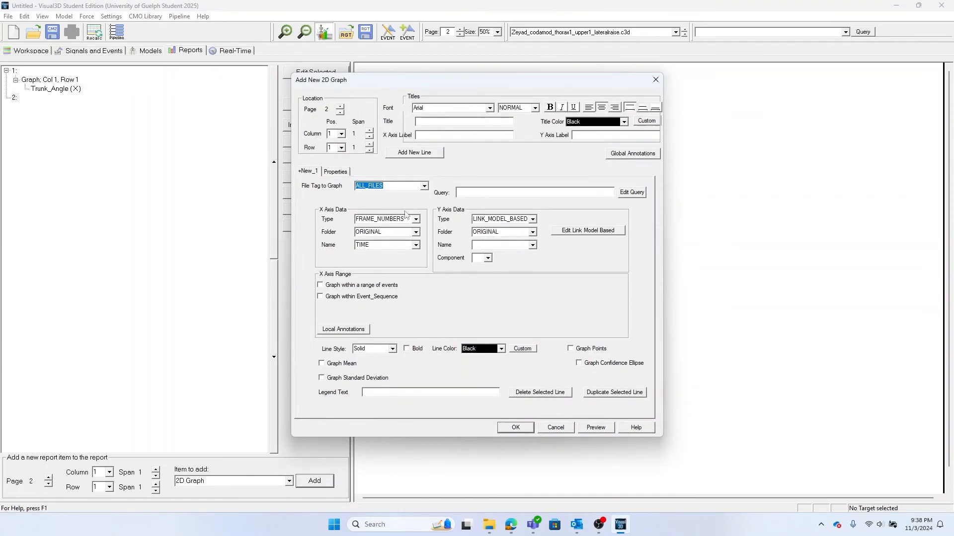
pyautogui.click(532, 245)
pyautogui.click(505, 261)
pyautogui.click(488, 257)
pyautogui.click(482, 273)
pyautogui.click(517, 429)
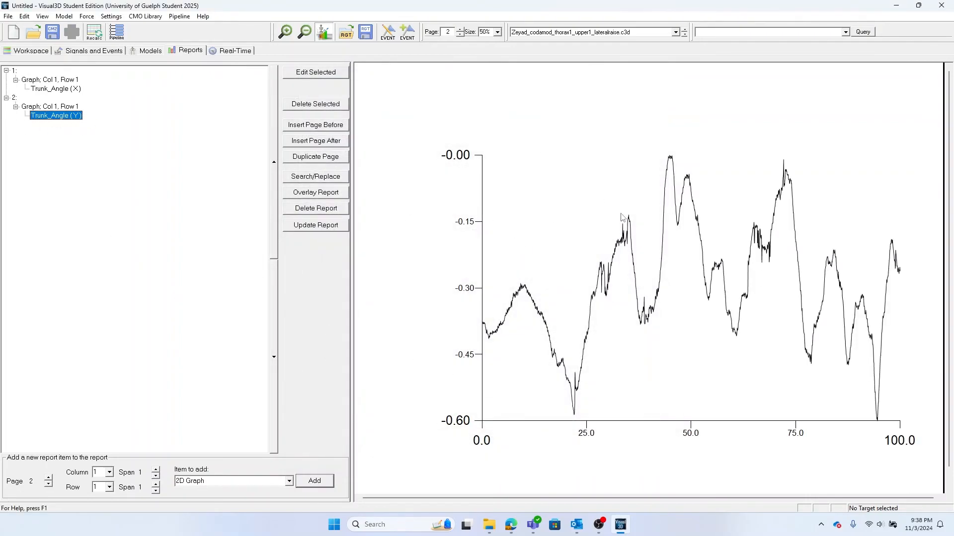
# Step: Insert a third report page and add a 2D graph of the Left_Elbow_Angle X component to it
pyautogui.click(319, 140)
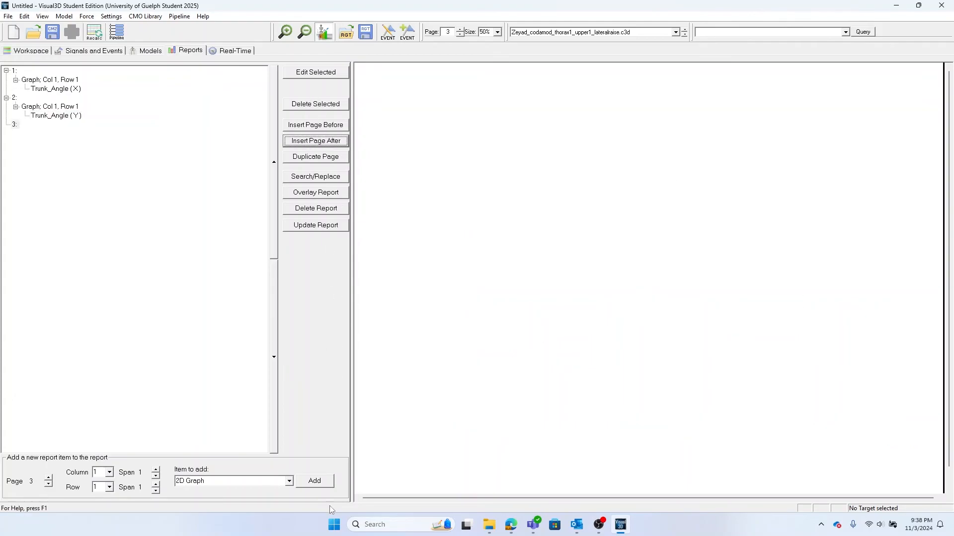
pyautogui.click(314, 481)
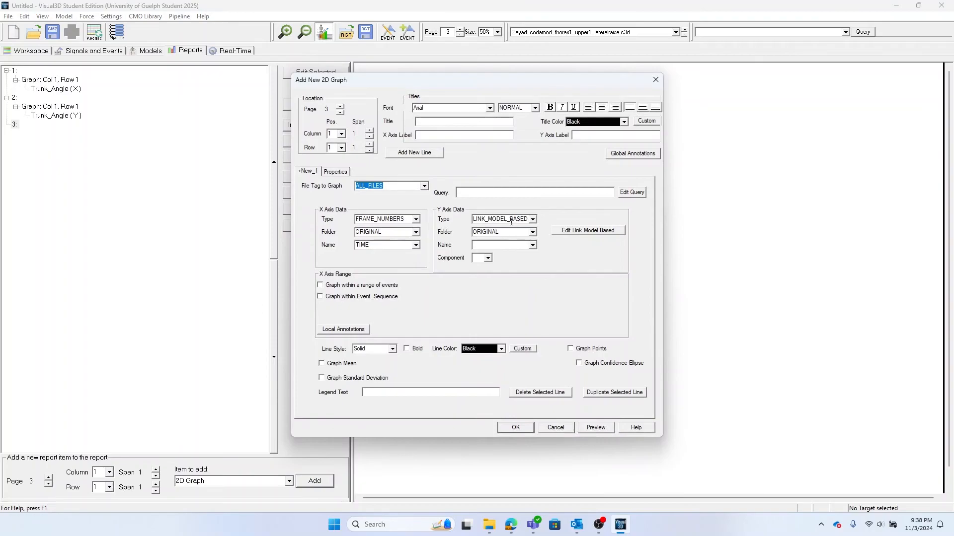
pyautogui.click(532, 245)
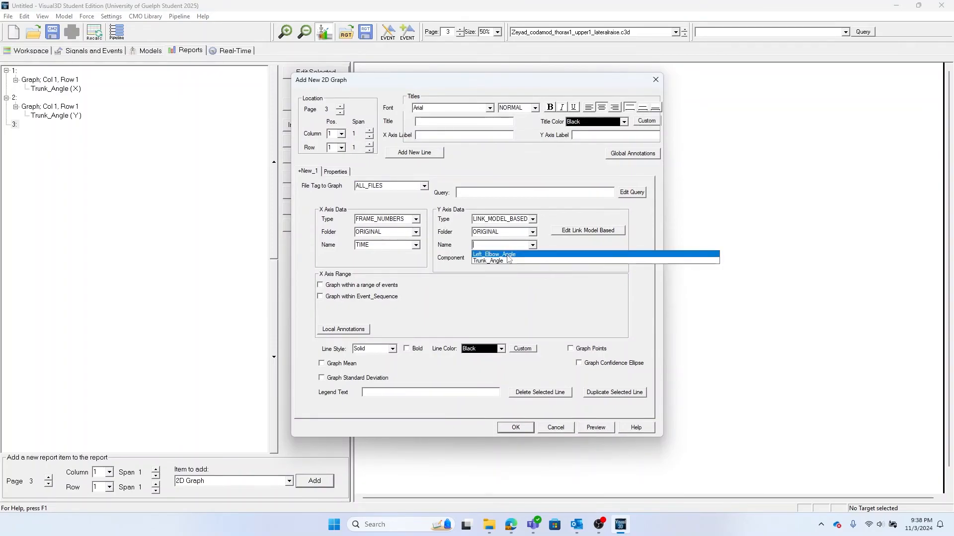
pyautogui.click(508, 255)
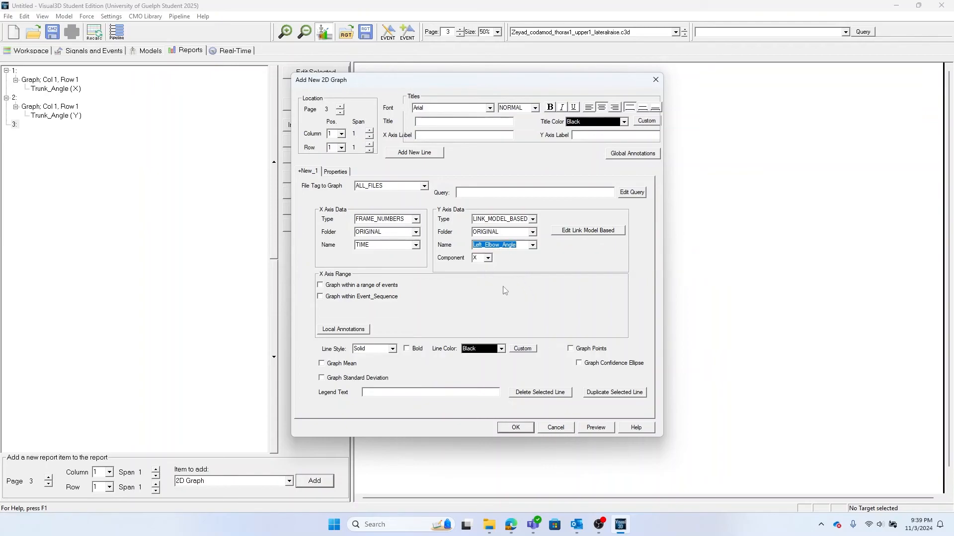
pyautogui.click(515, 428)
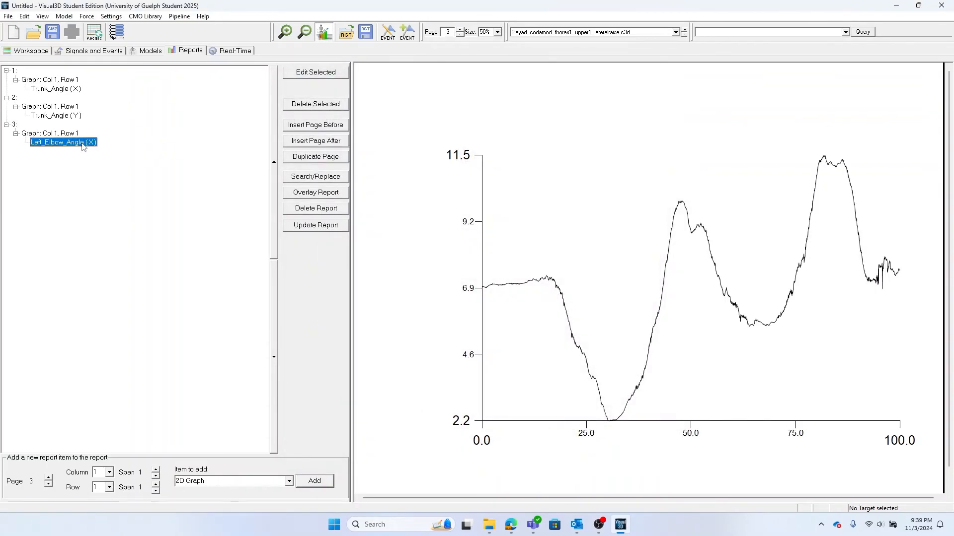
# Step: Review the Trunk_Angle Y and X report graphs and examine the export availability of the page 1 entries
pyautogui.click(67, 117)
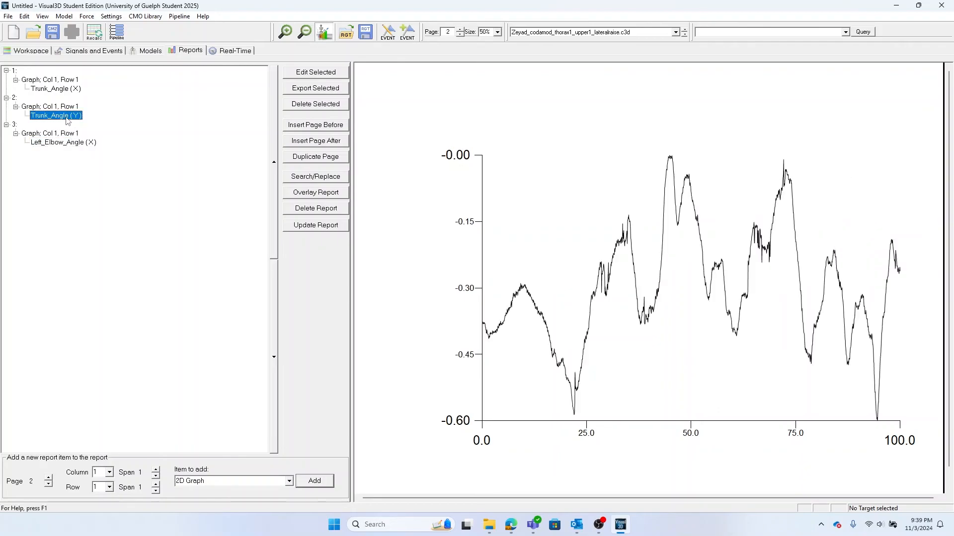
pyautogui.click(70, 89)
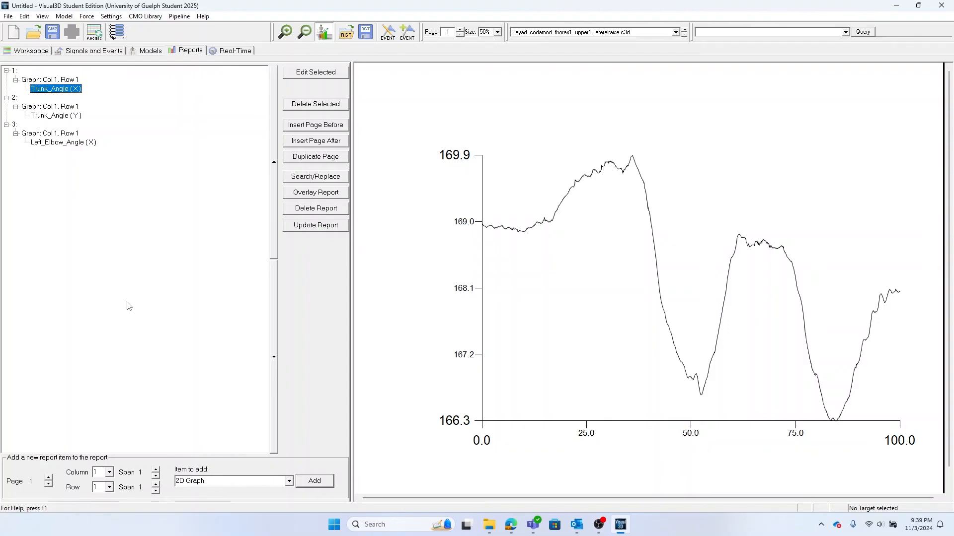
pyautogui.click(50, 80)
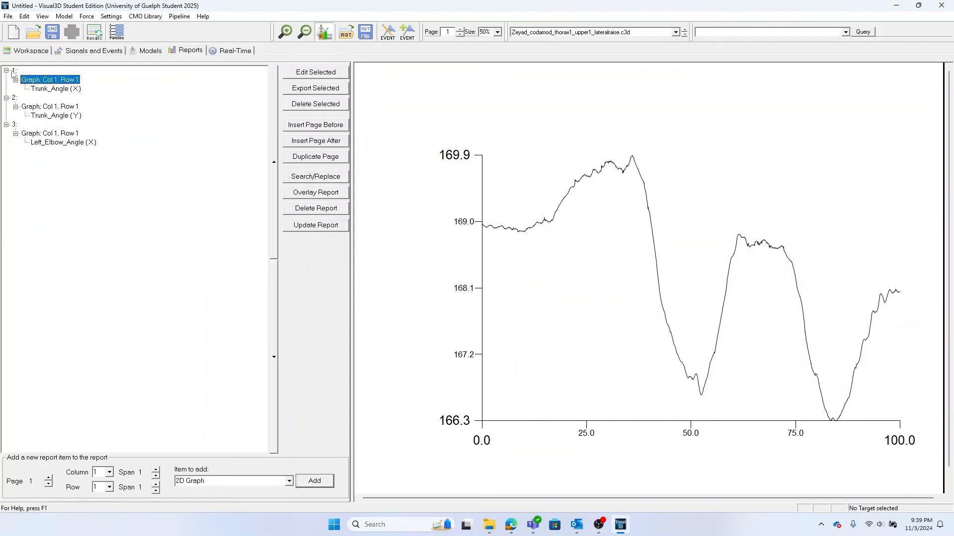
pyautogui.click(14, 71)
pyautogui.click(30, 80)
pyautogui.click(64, 89)
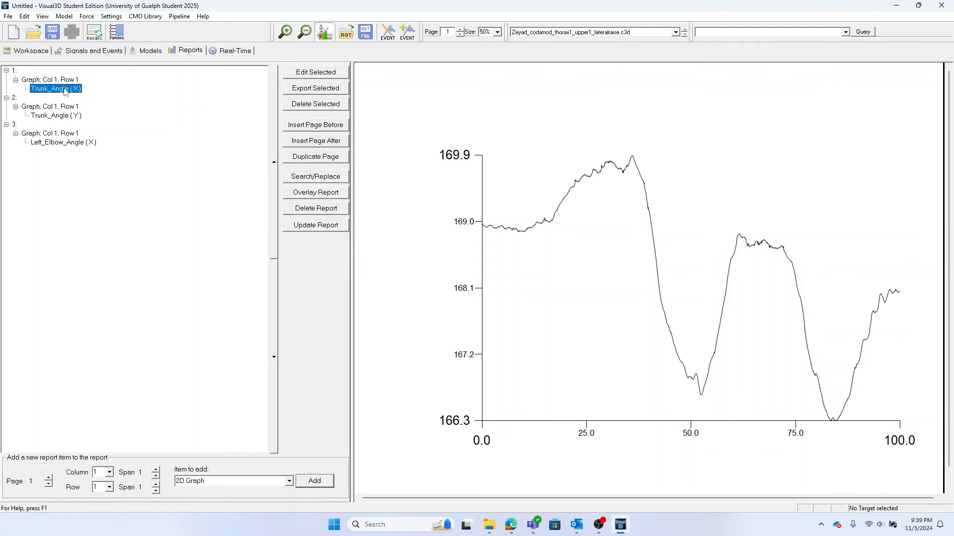
pyautogui.click(54, 80)
pyautogui.click(58, 88)
pyautogui.click(57, 80)
pyautogui.click(57, 88)
# Step: Export the raw Y-component data of the Trunk_Angle X graph on page 1 as a text file named Trunk_X
pyautogui.click(41, 80)
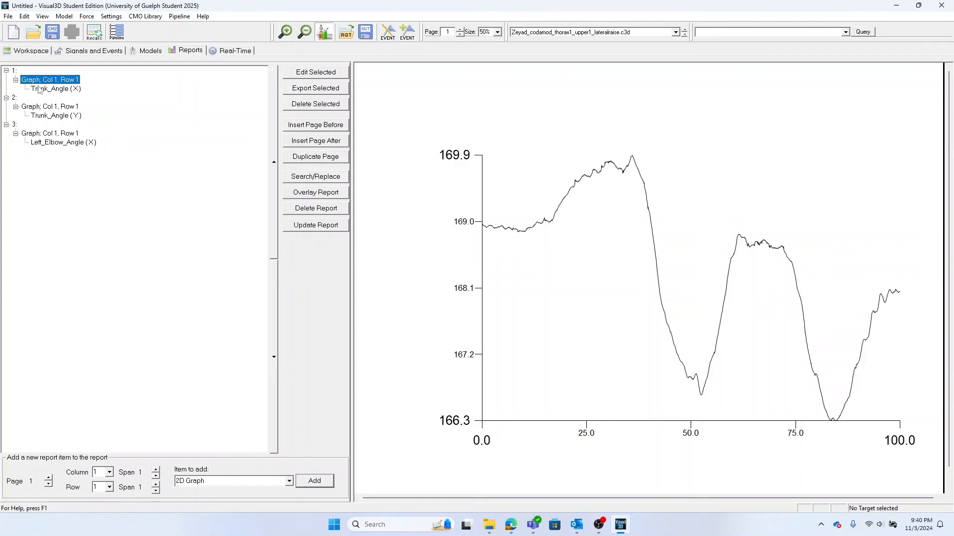
pyautogui.click(322, 93)
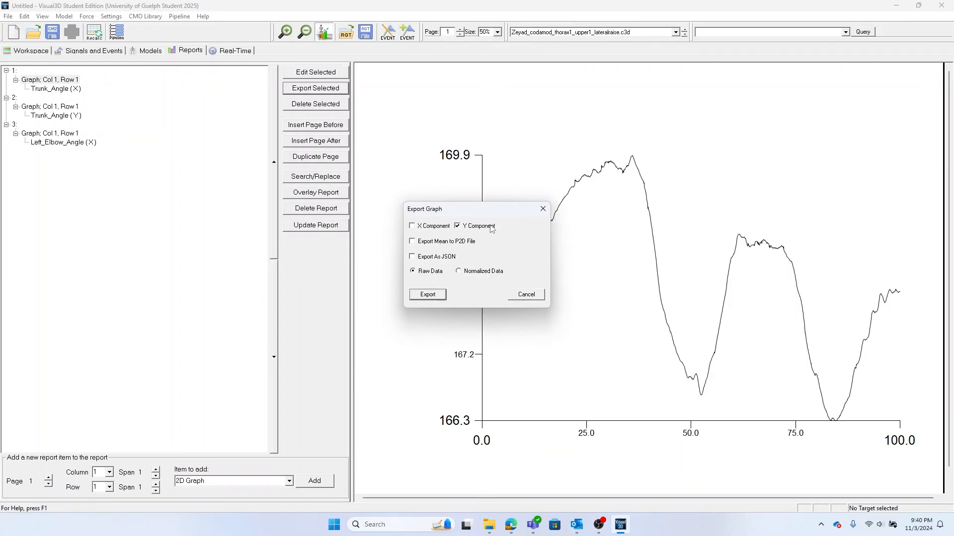
pyautogui.click(426, 296)
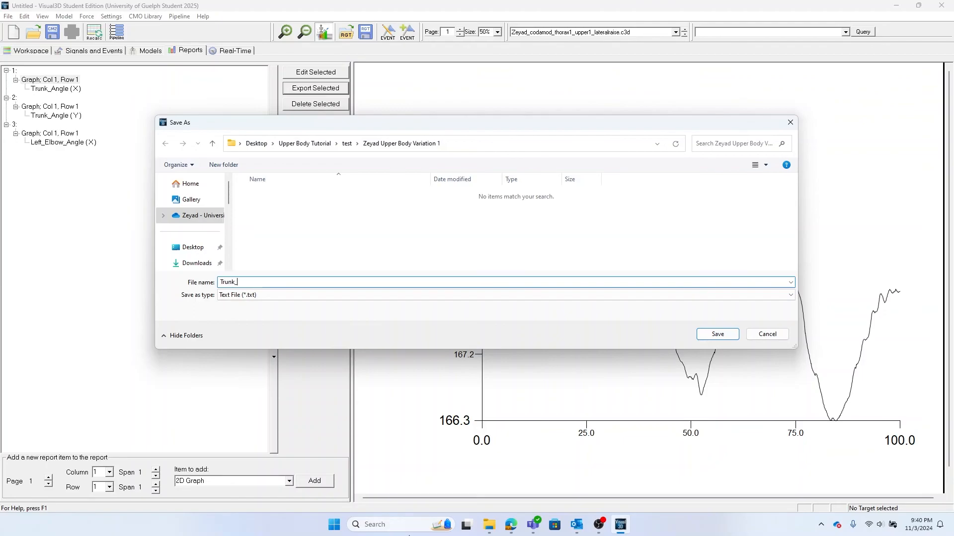
pyautogui.press('Return')
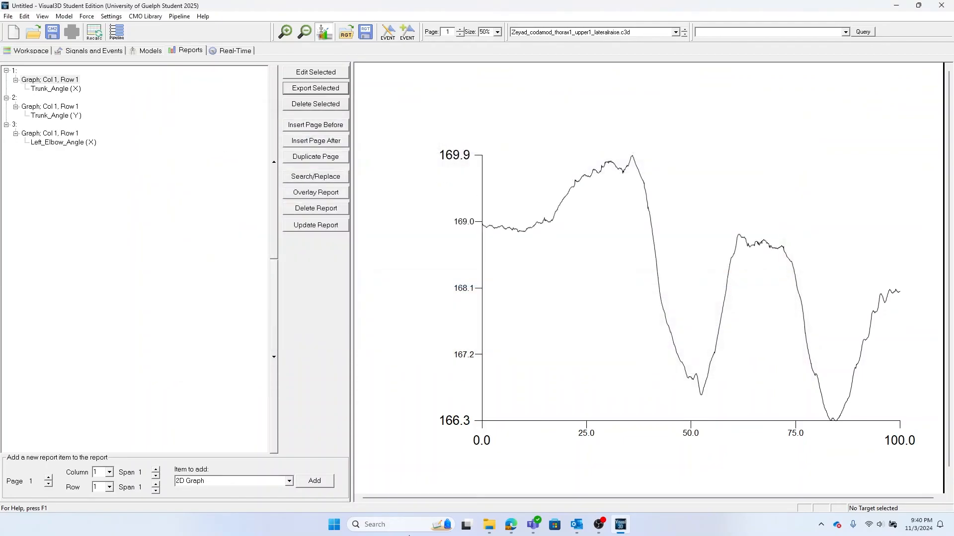
# Step: Export the raw Y-component data of the Left_Elbow_Angle X graph on page 3 as a text file named Elbow_X
pyautogui.click(58, 115)
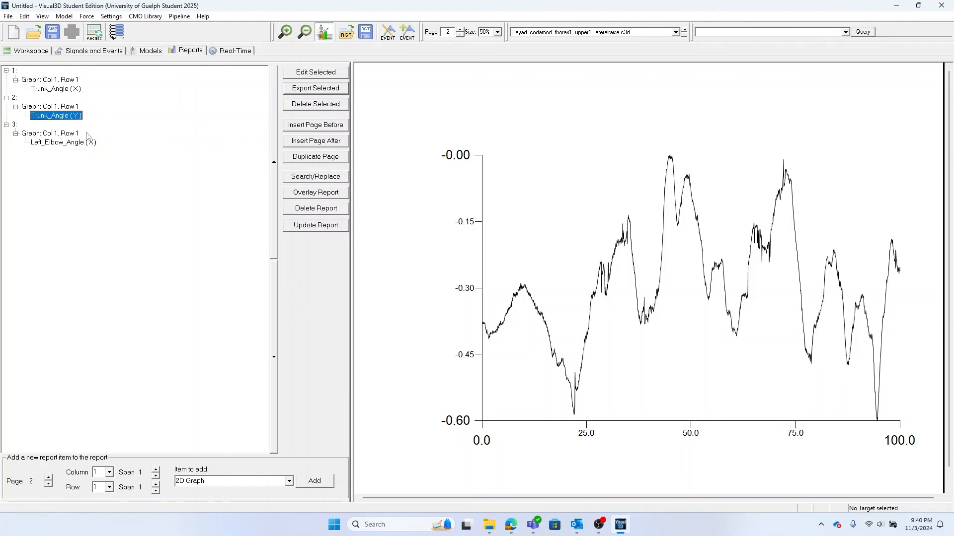
pyautogui.click(61, 144)
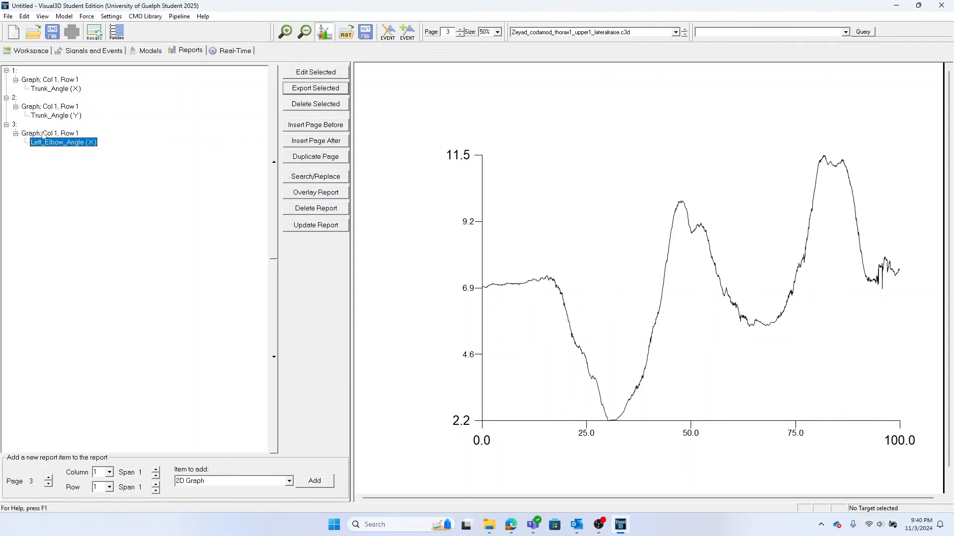
pyautogui.click(310, 89)
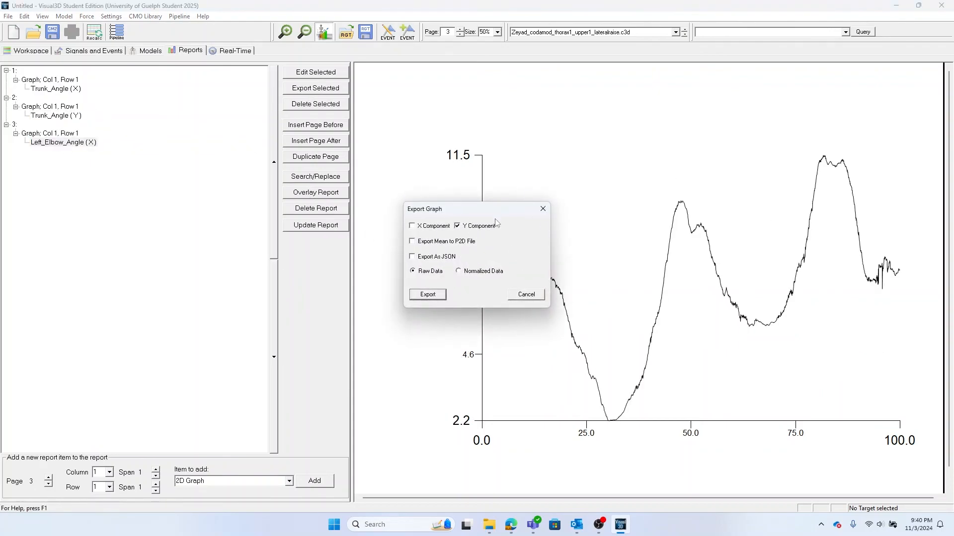
pyautogui.click(425, 295)
pyautogui.write('Elbo')
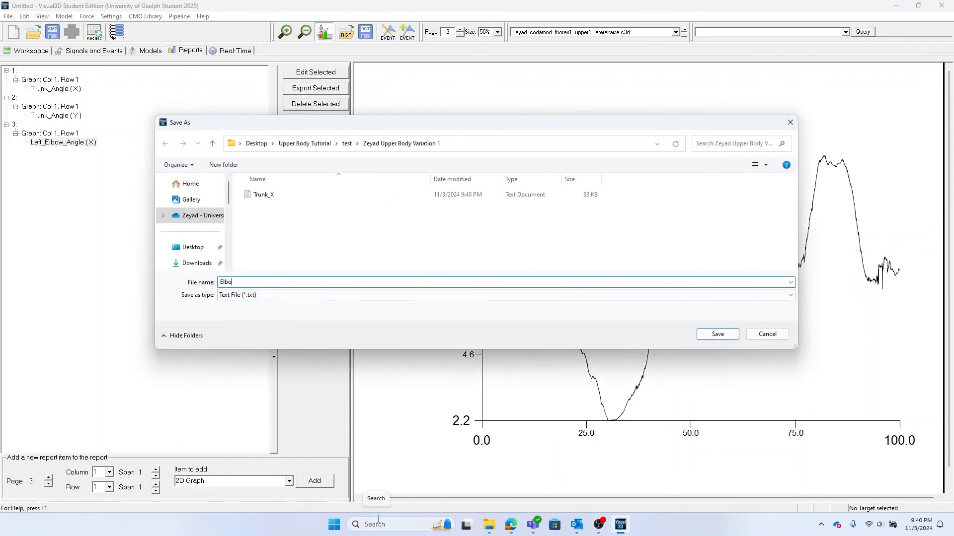
pyautogui.press('Return')
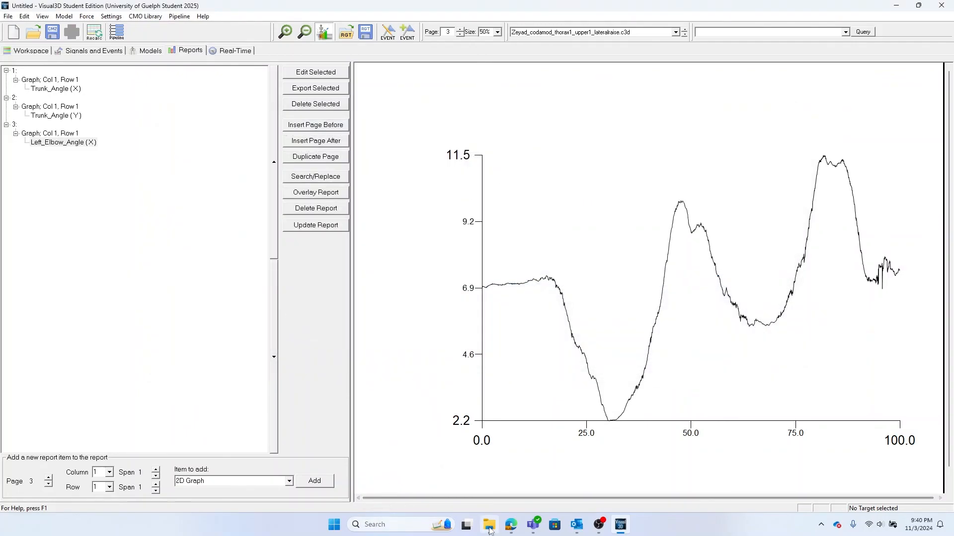
# Step: Uncover the desktop and open the Upper Body Variation 1 data folder within Upper Body Tutorial > test in File Explorer
pyautogui.moveTo(489, 530)
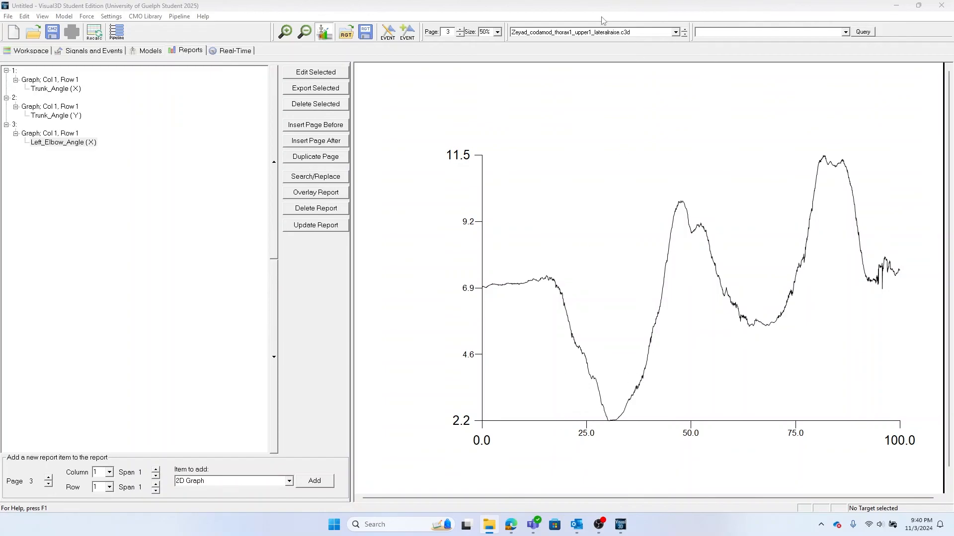
pyautogui.moveTo(638, 12); pyautogui.dragTo(595, 94)
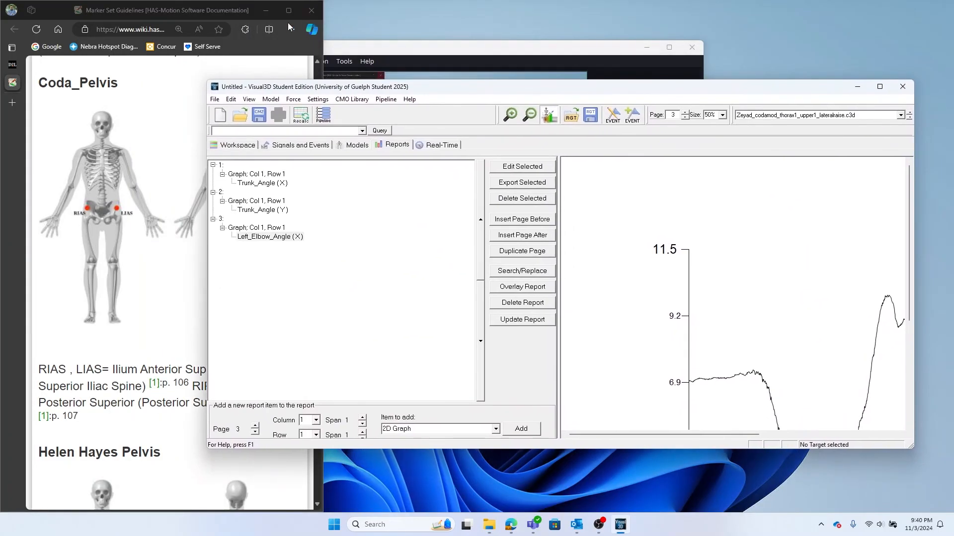
pyautogui.click(266, 11)
pyautogui.doubleClick(64, 125)
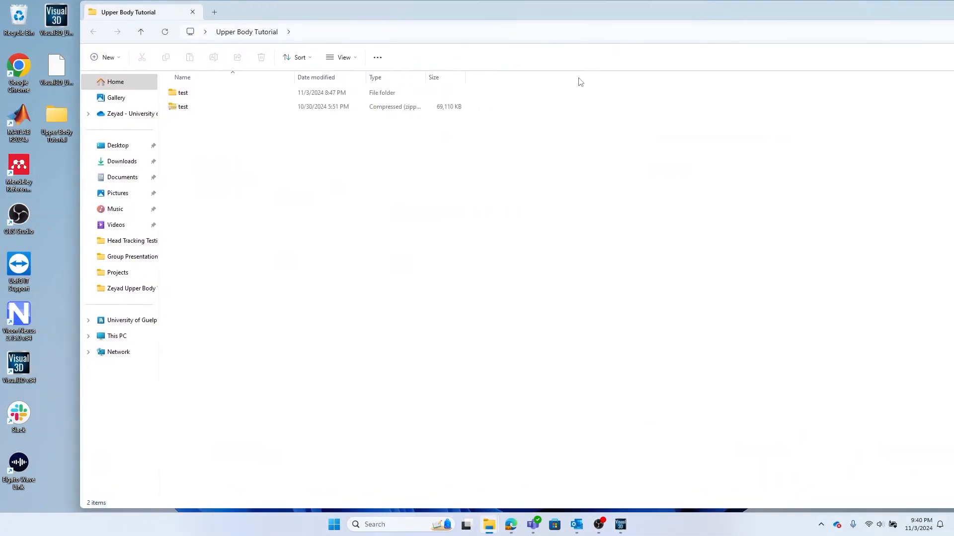
pyautogui.click(370, 93)
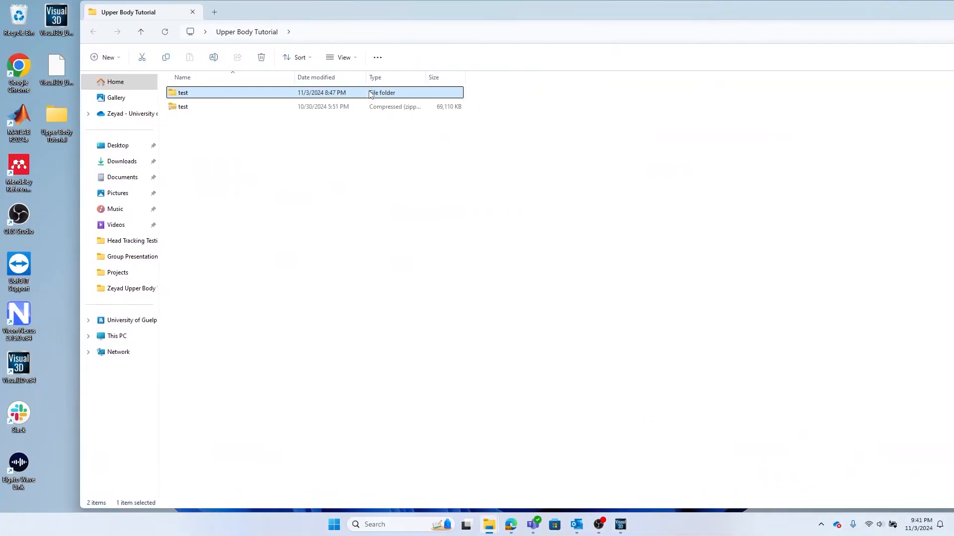
pyautogui.doubleClick(370, 93)
pyautogui.doubleClick(279, 95)
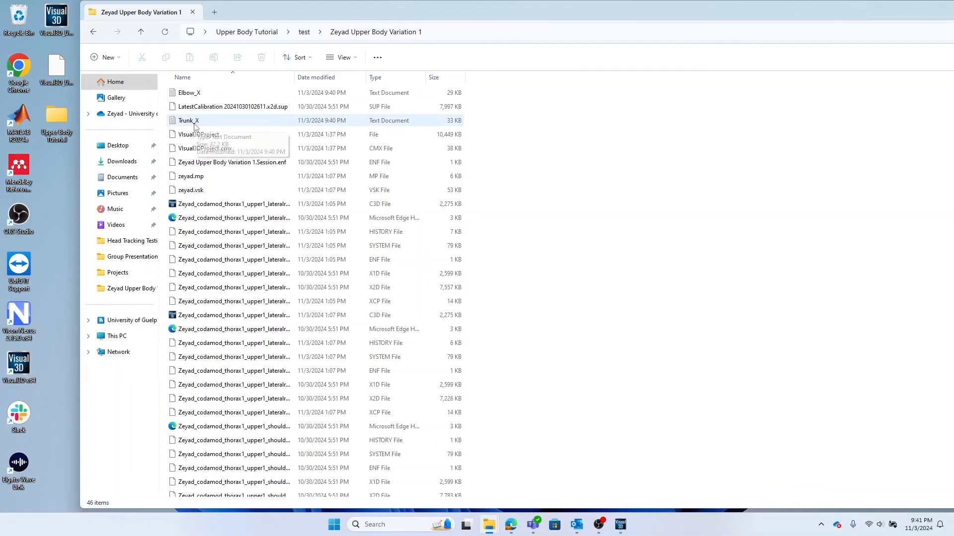
# Step: Open the exported Elbow_X text file in Notepad and examine its frame-by-frame elbow angle values
pyautogui.doubleClick(194, 94)
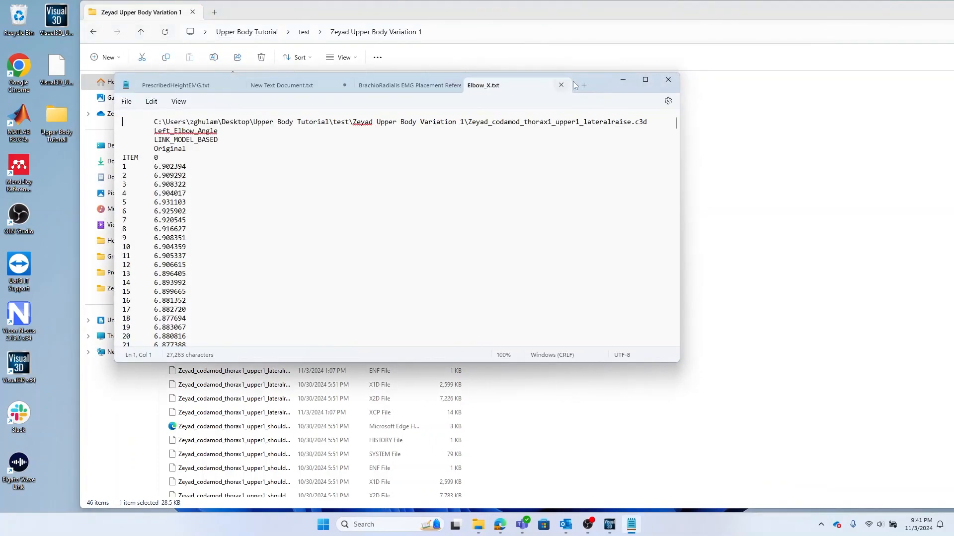
pyautogui.scroll(-20, 223, 247)
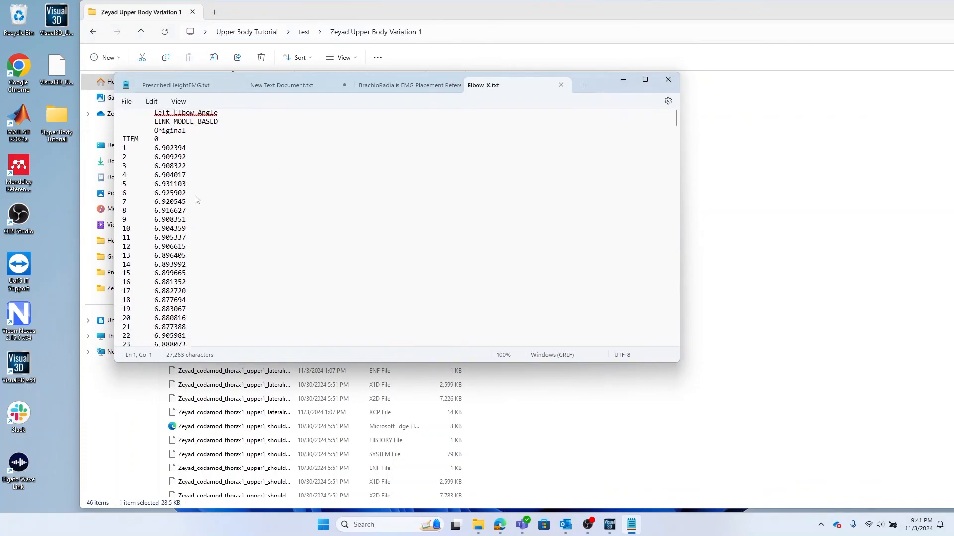
pyautogui.scroll(-14, 199, 198)
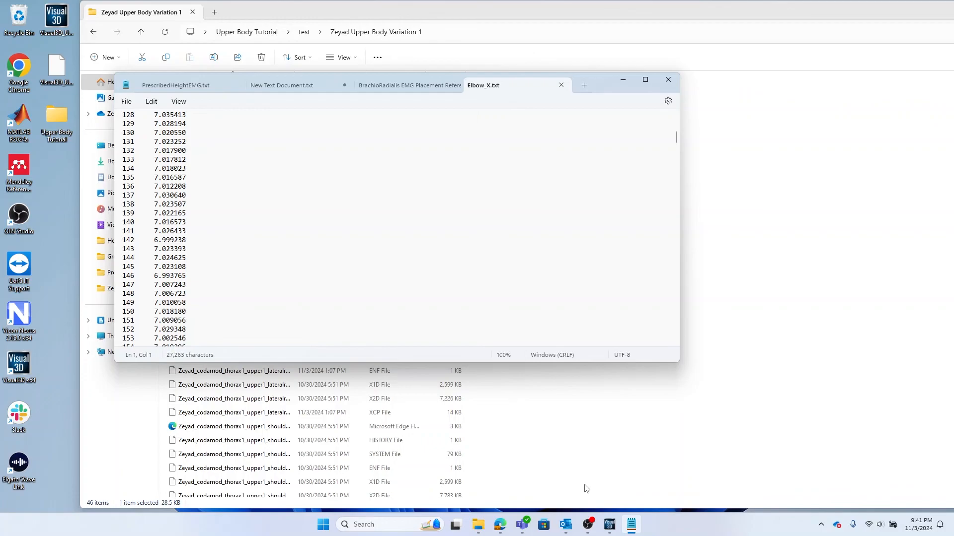
# Step: Switch back to Visual3D and review the calibration files offered for creating a hybrid model from a C3D file
pyautogui.click(613, 528)
pyautogui.click(879, 87)
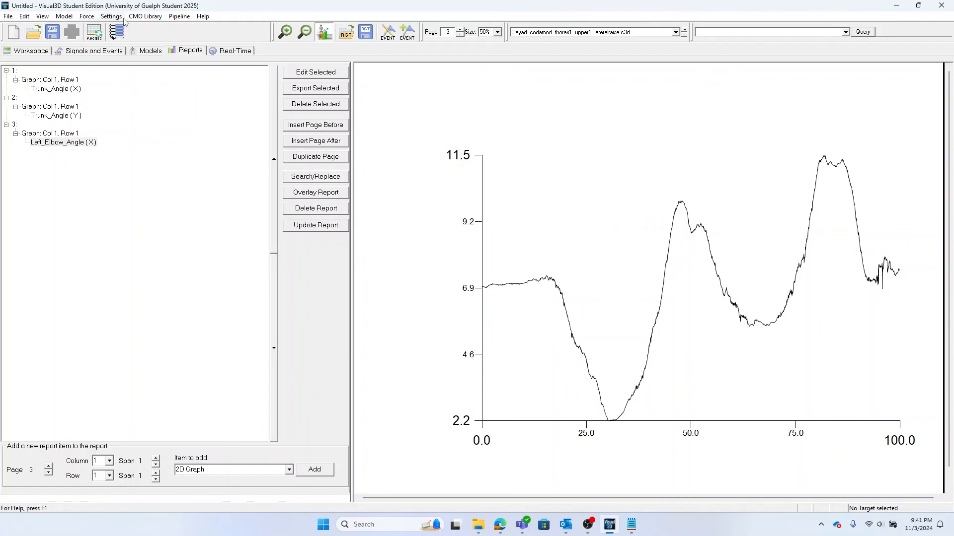
pyautogui.click(66, 18)
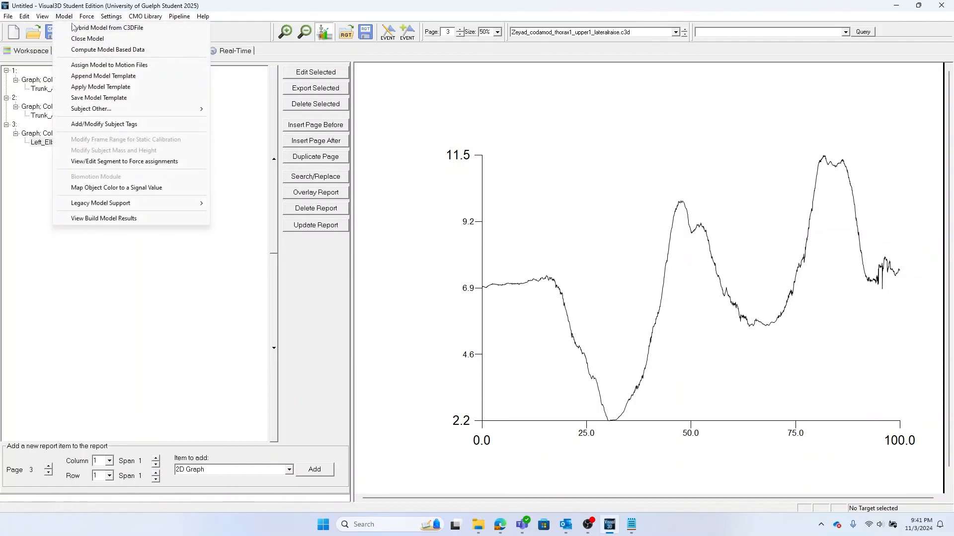
pyautogui.click(103, 28)
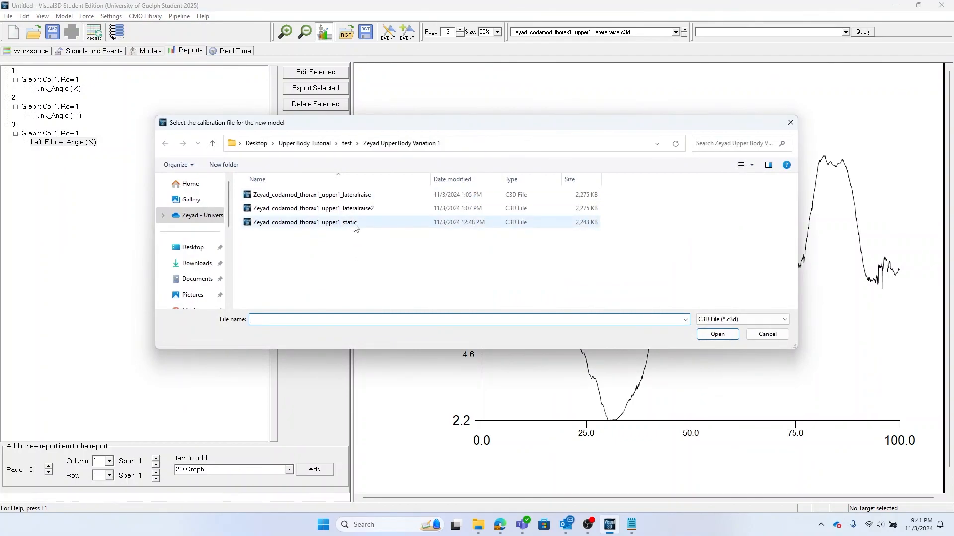
pyautogui.doubleClick(355, 223)
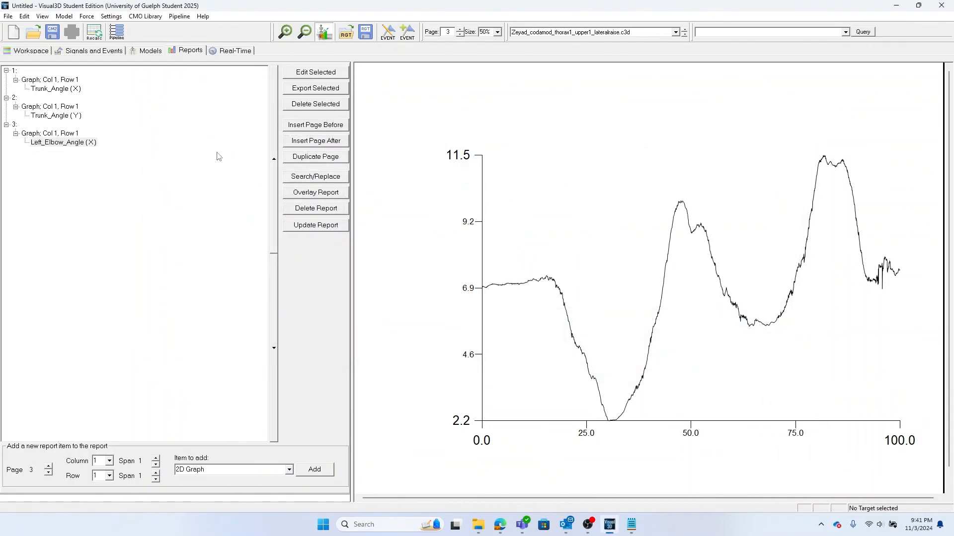
# Step: Check the motion files in the workspace and inspect the built upper-body model of the static trial from another angle
pyautogui.click(40, 51)
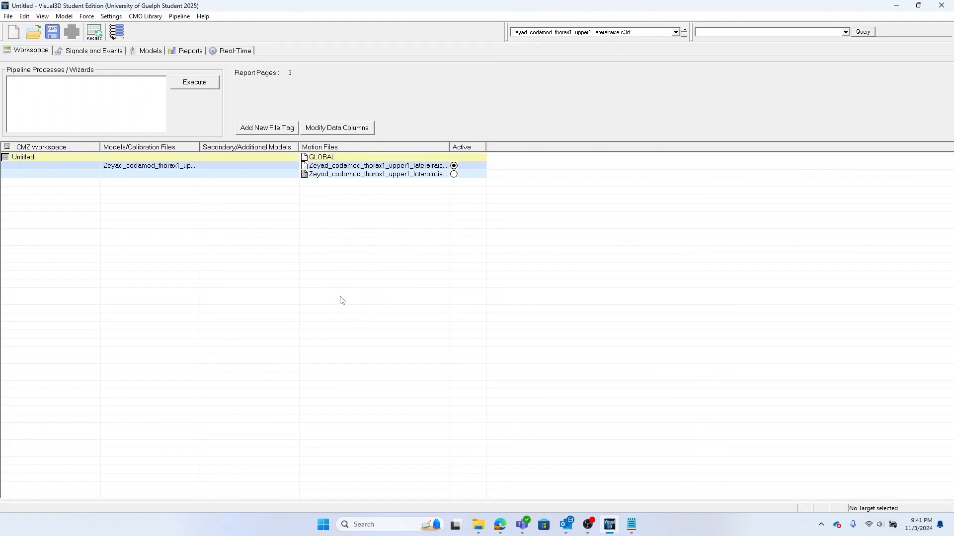
pyautogui.click(149, 51)
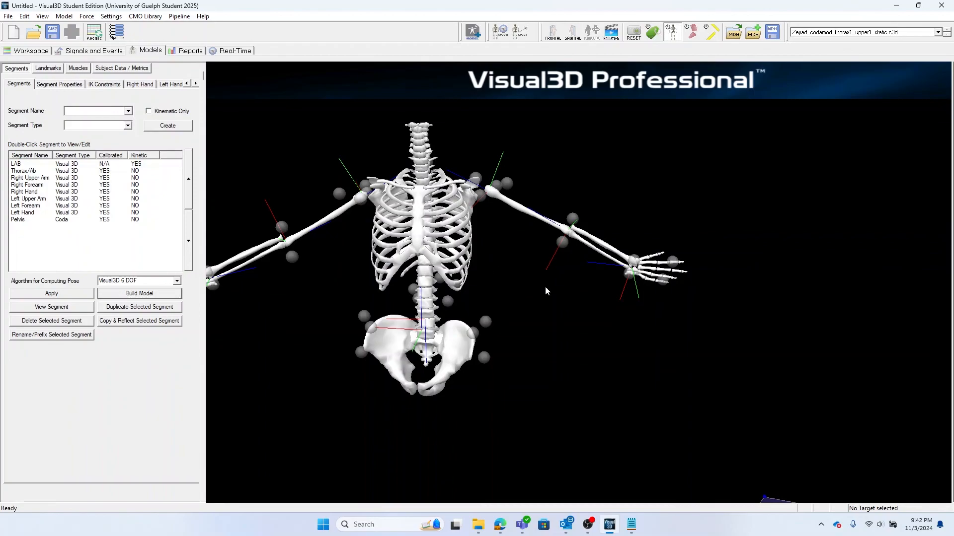
pyautogui.moveTo(545, 286); pyautogui.dragTo(538, 199)
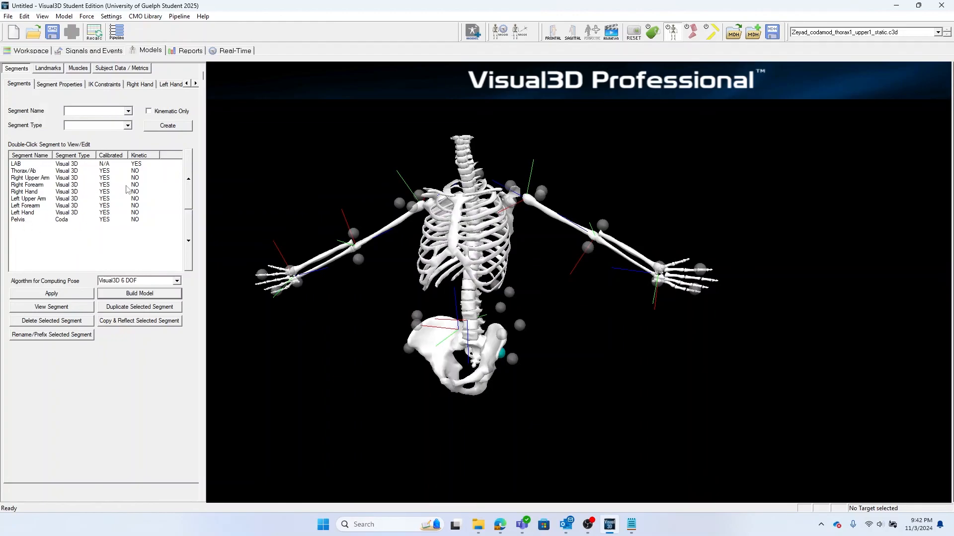
# Step: Recalculate the workspace data and display the first lateral raise motion file with its signals and animated skeleton
pyautogui.click(97, 32)
pyautogui.click(40, 52)
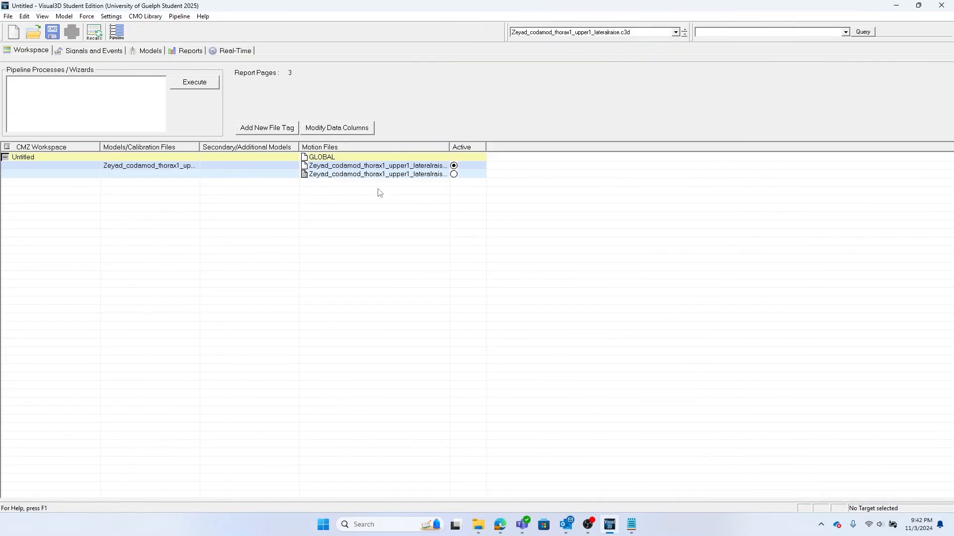
pyautogui.click(365, 169)
pyautogui.doubleClick(363, 166)
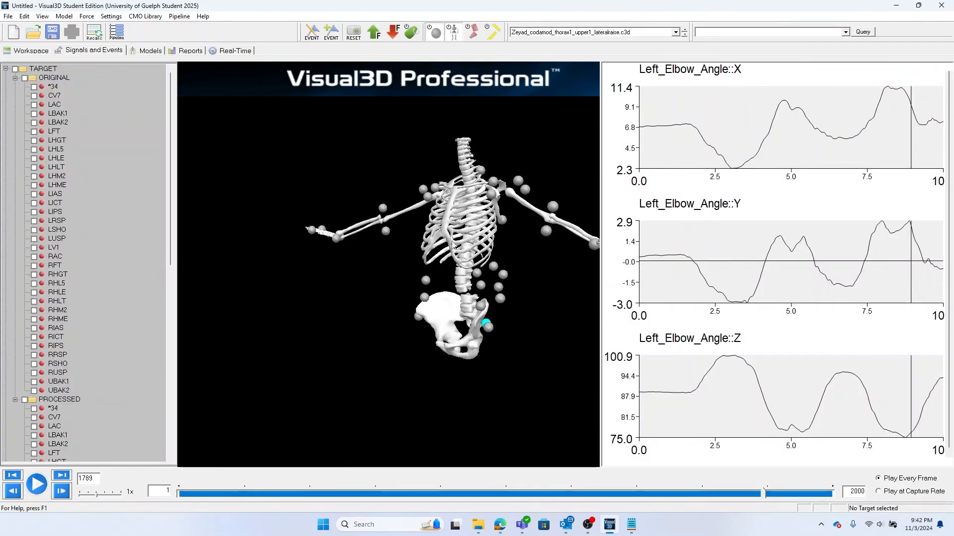
pyautogui.moveTo(410, 384); pyautogui.dragTo(443, 386)
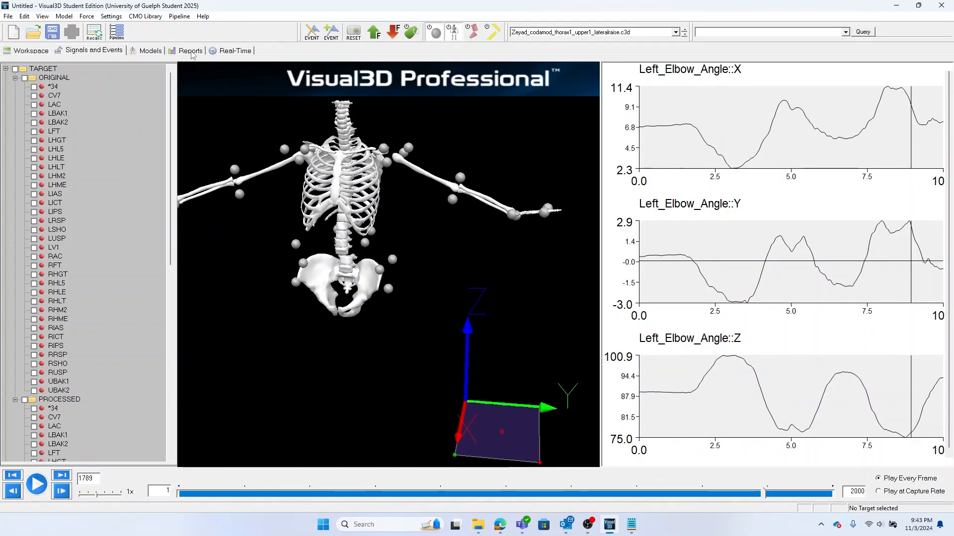
# Step: Review the Compute Model Based Data options and the elbow and trunk angles in the LINK_MODEL_BASED signal folder
pyautogui.click(66, 17)
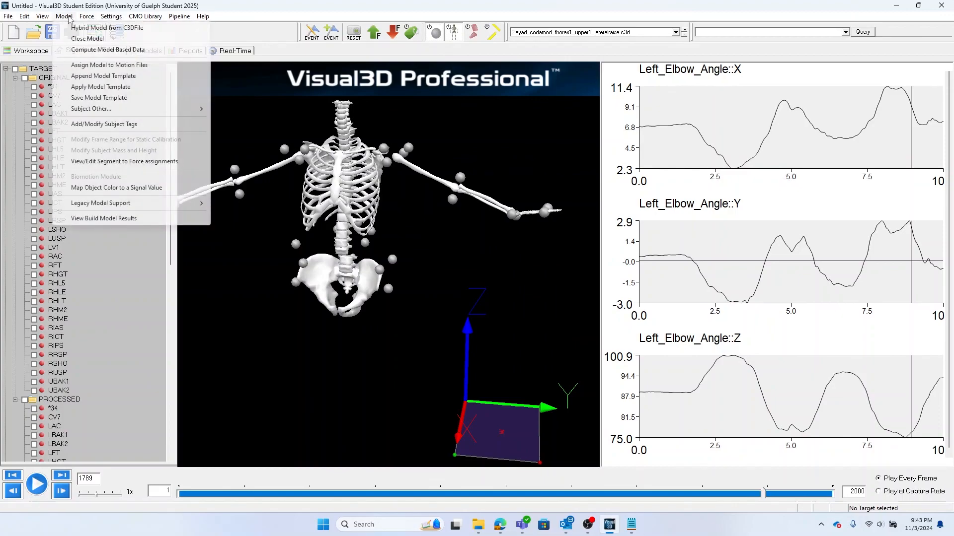
pyautogui.click(107, 50)
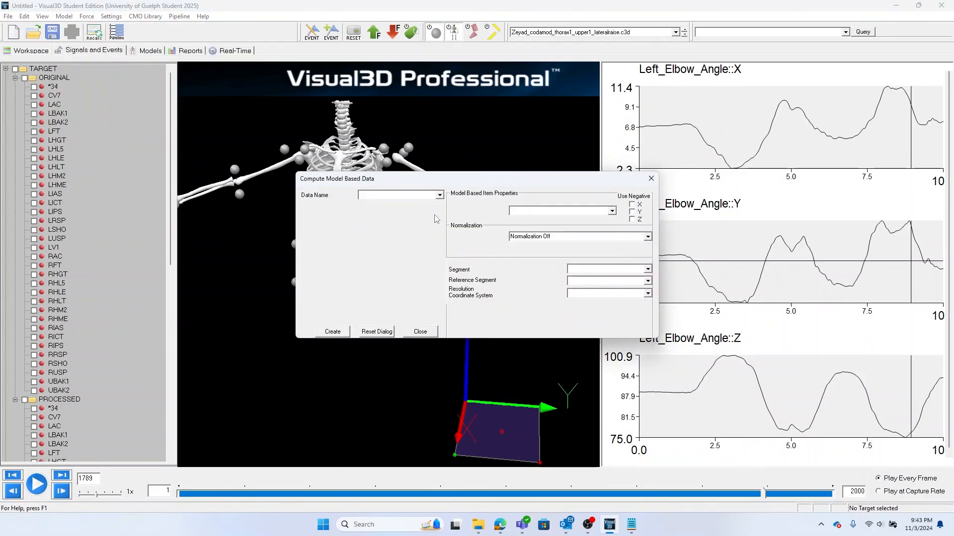
pyautogui.click(439, 195)
pyautogui.click(401, 197)
pyautogui.click(649, 182)
pyautogui.moveTo(174, 130); pyautogui.dragTo(169, 341)
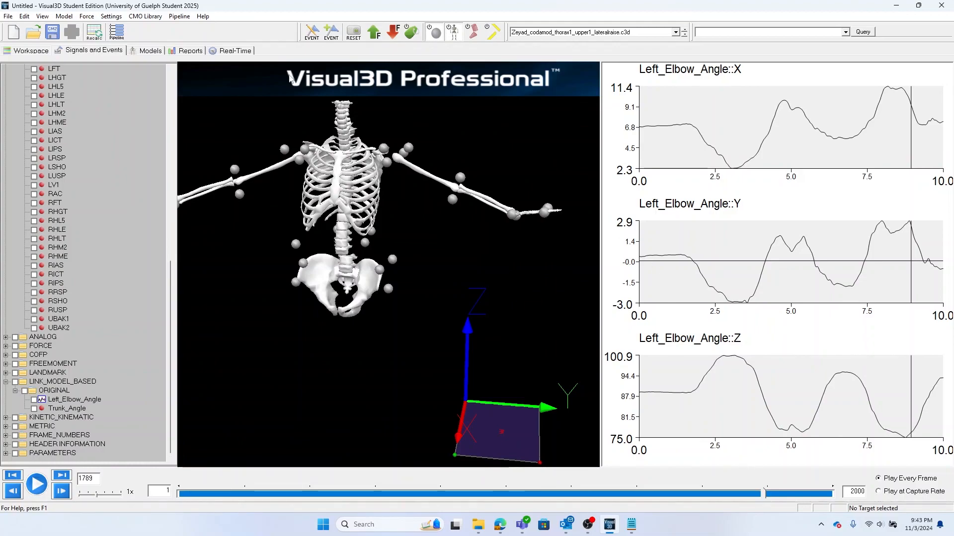
# Step: Review the Lowpass_Filter command and its parameters in the main pipeline, and execute the pipeline
pyautogui.click(117, 33)
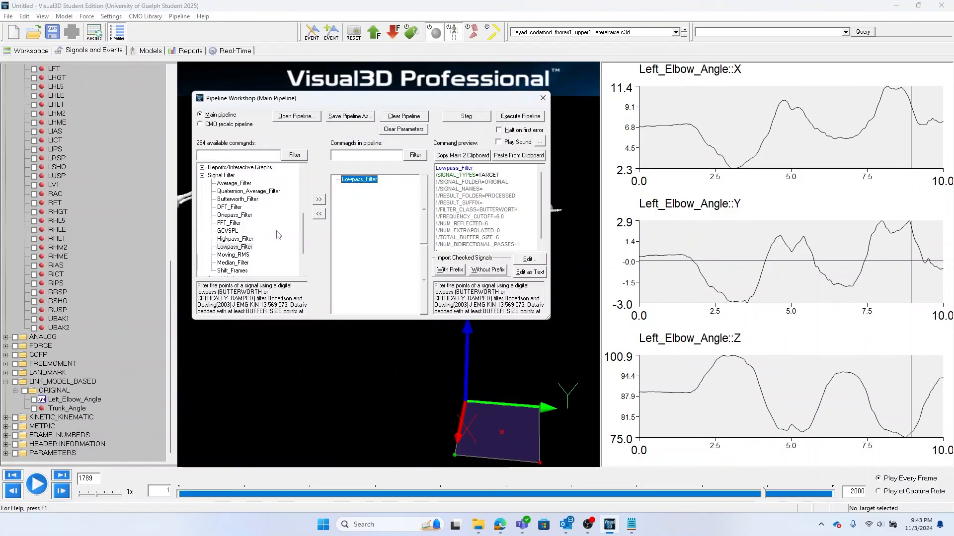
pyautogui.click(202, 175)
pyautogui.click(202, 231)
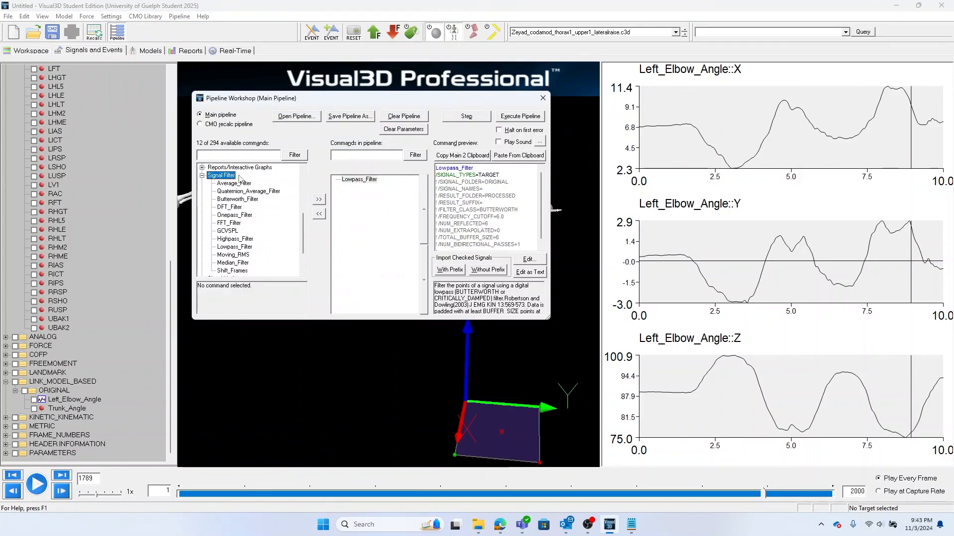
pyautogui.click(351, 180)
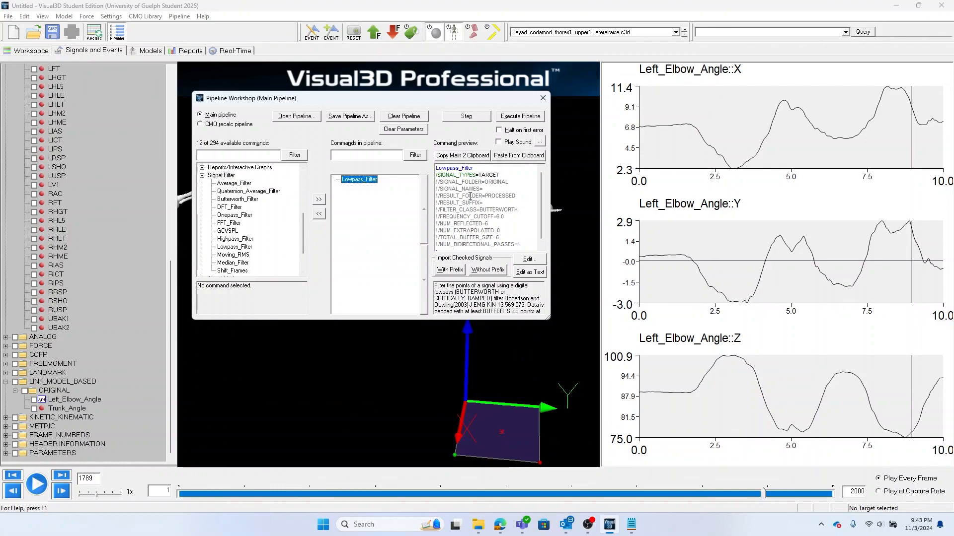
pyautogui.scroll(14, 143, 174)
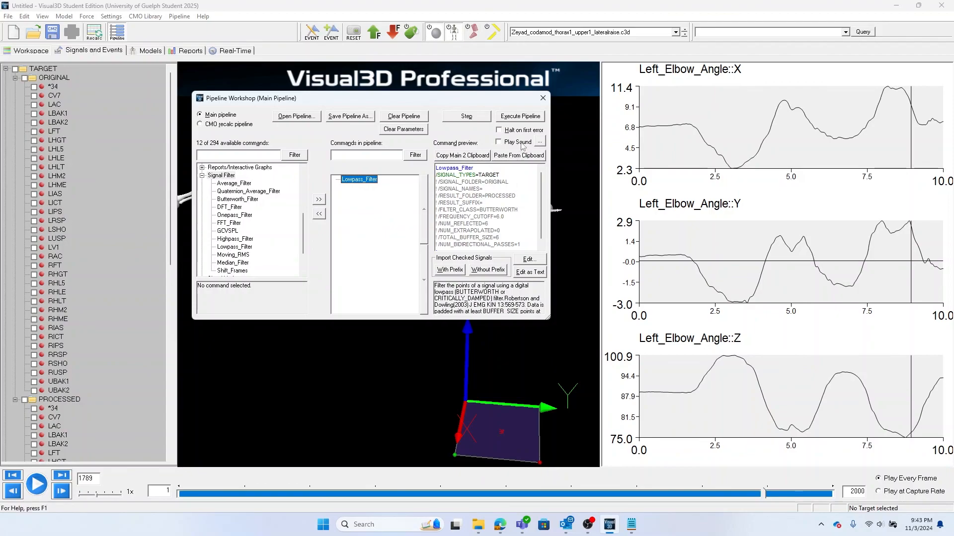
pyautogui.click(521, 116)
pyautogui.click(543, 98)
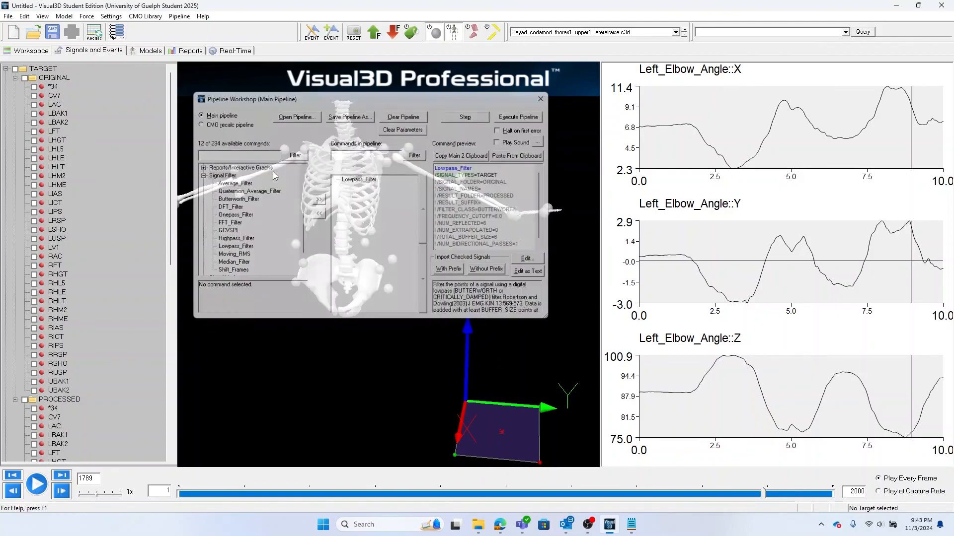
# Step: Look through the PROCESSED target signals down to the angles in the LINK_MODEL_BASED folder
pyautogui.scroll(-5, 78, 259)
pyautogui.scroll(-4, 79, 260)
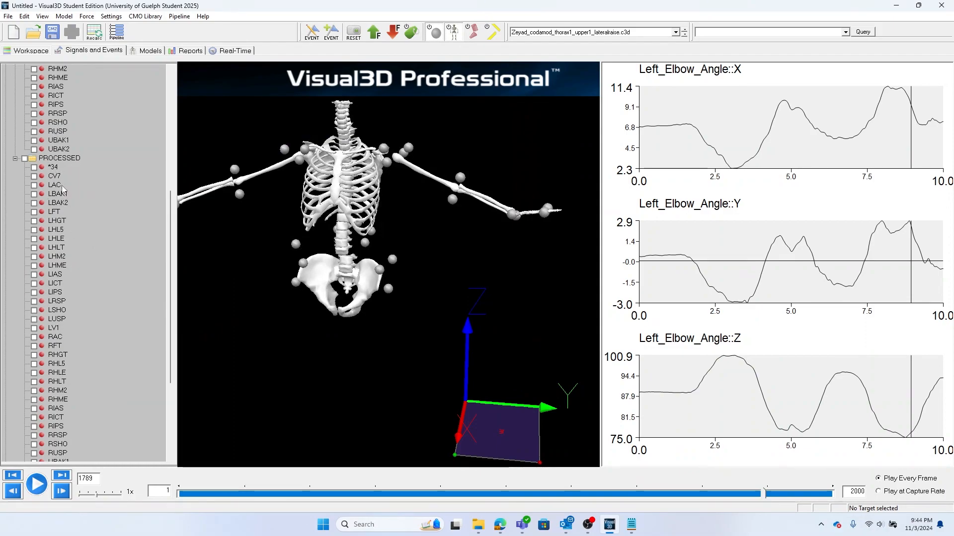
pyautogui.scroll(-5, 61, 207)
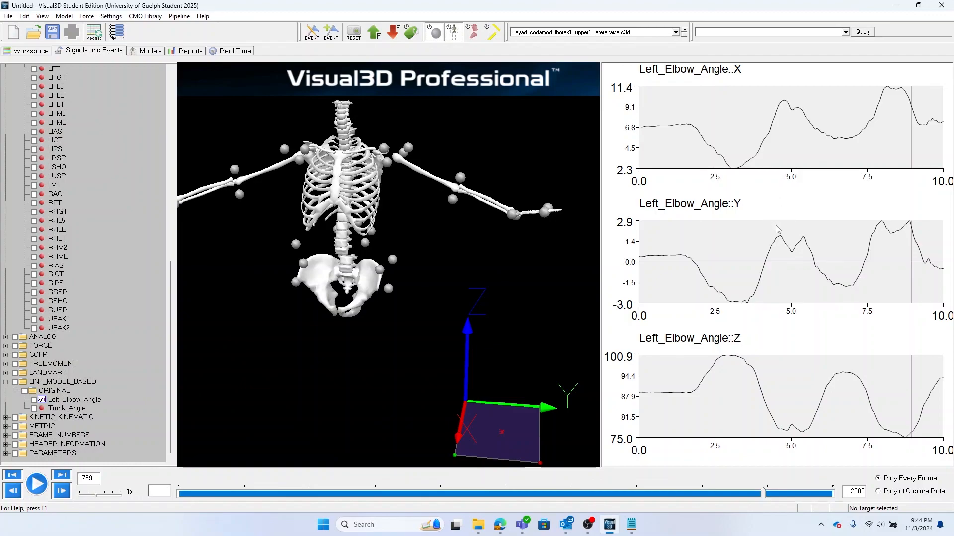
# Step: Show the report graphs and review the settings for adding a 2D graph to page 3 without adding one
pyautogui.click(197, 51)
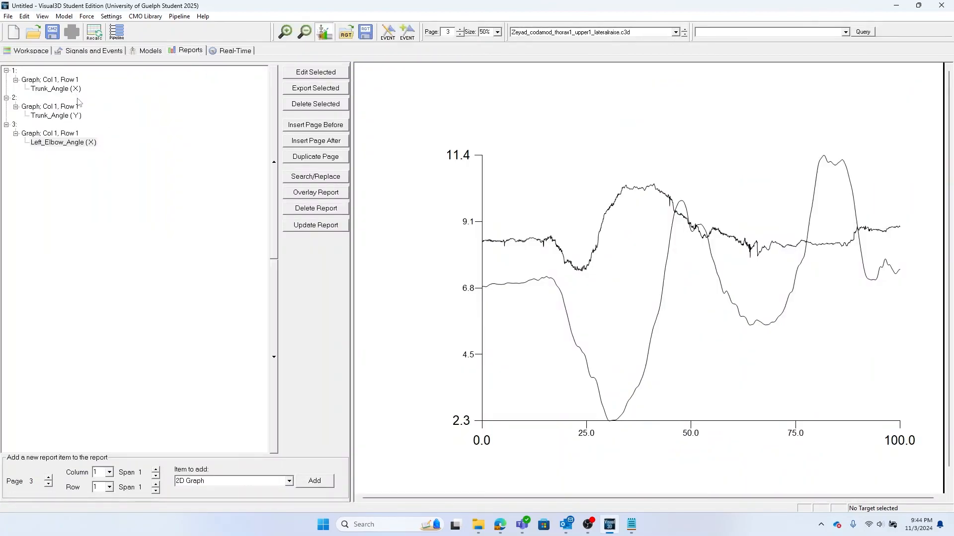
pyautogui.click(315, 481)
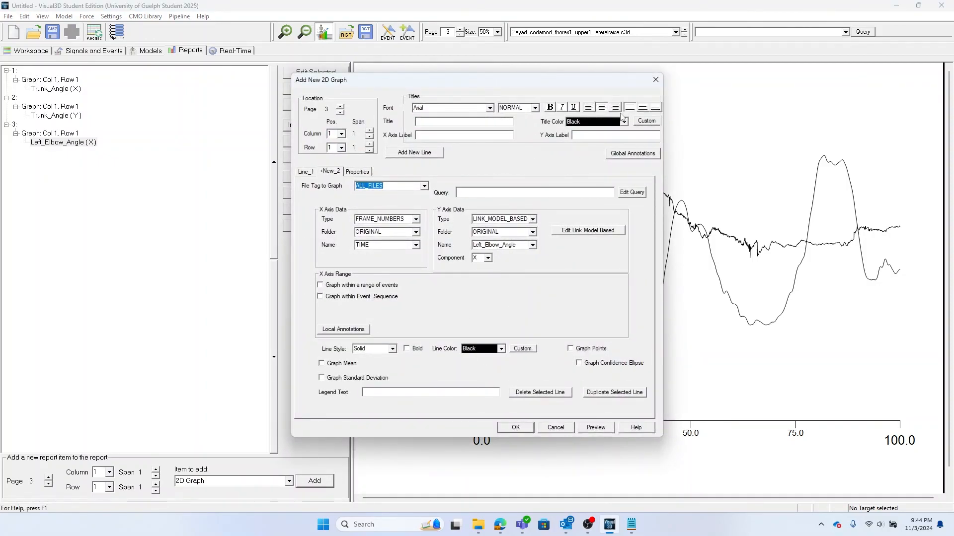
pyautogui.click(652, 83)
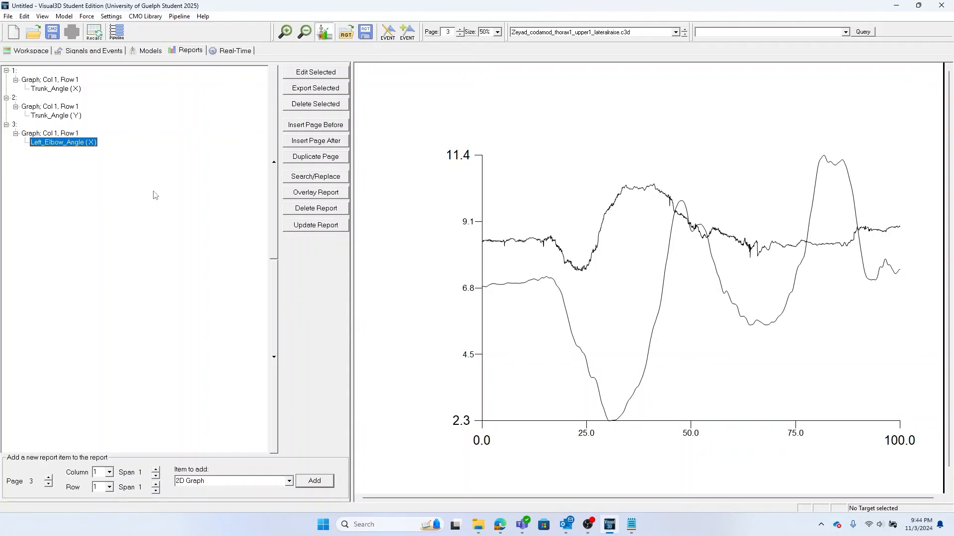
# Step: Display the Trunk_Angle X graph on page 1 and review its export options without exporting it
pyautogui.click(58, 90)
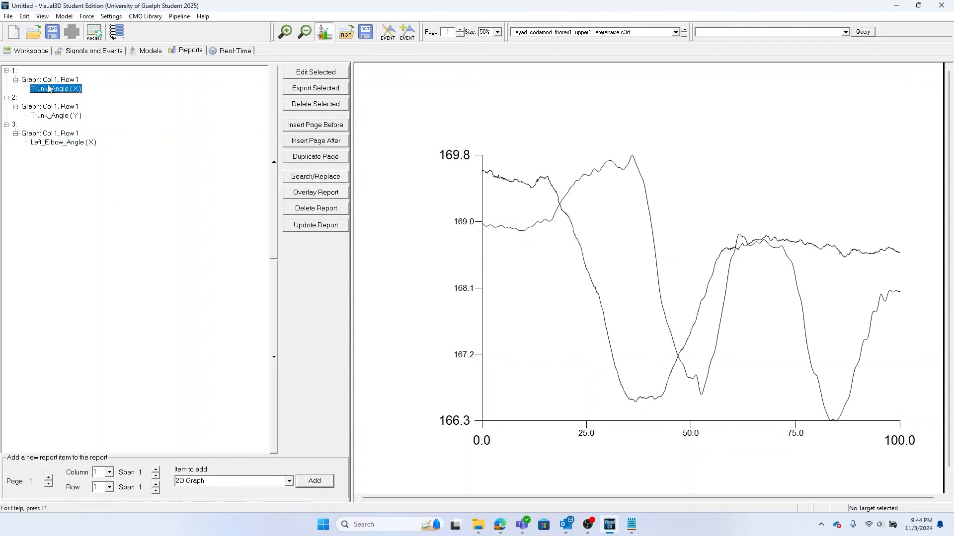
pyautogui.click(313, 89)
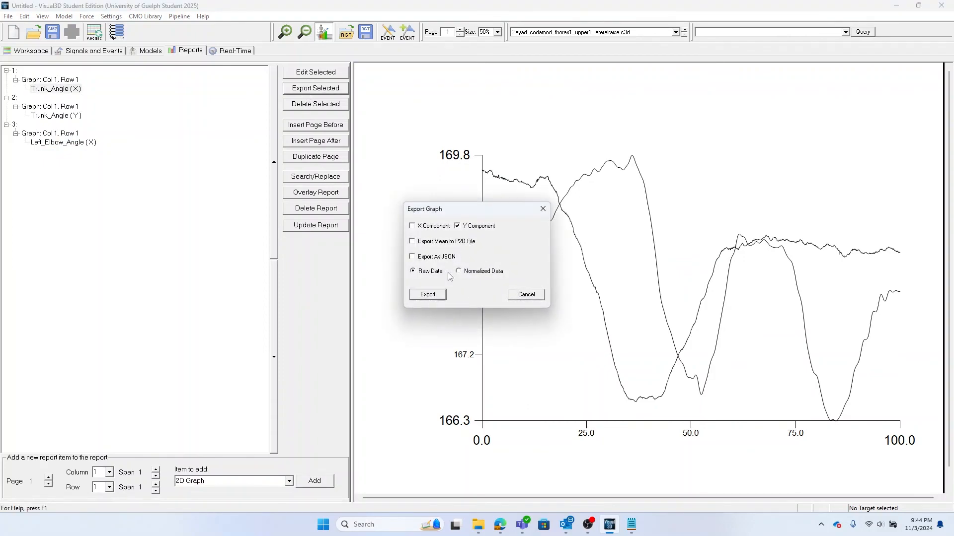
pyautogui.click(543, 211)
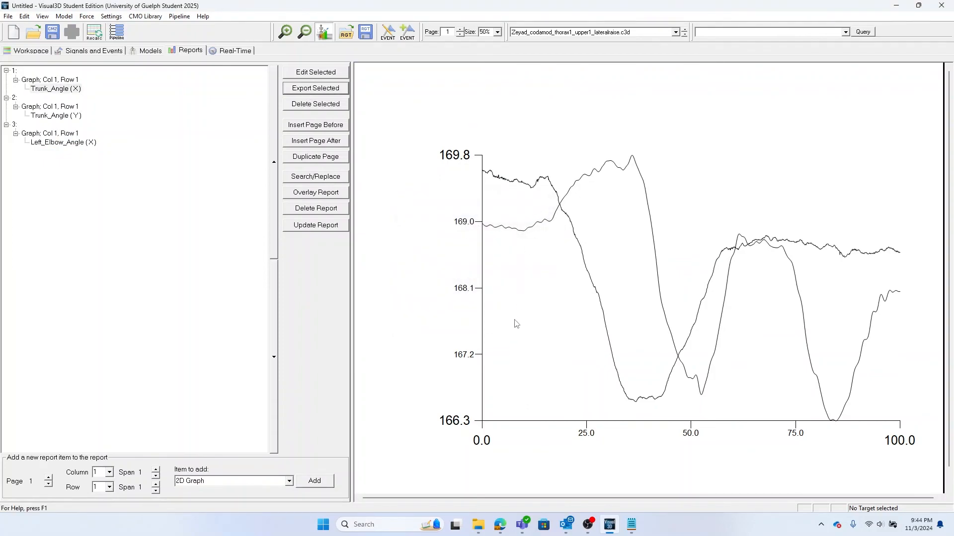
# Step: Check the exported Elbow_X and Trunk_X text files in File Explorer and return to the report in Visual3D
pyautogui.moveTo(478, 524)
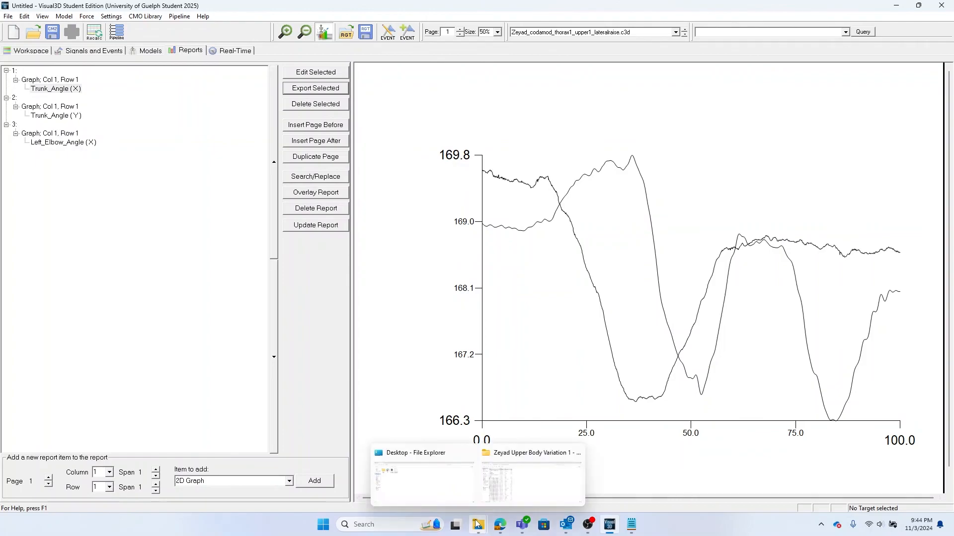
pyautogui.click(488, 483)
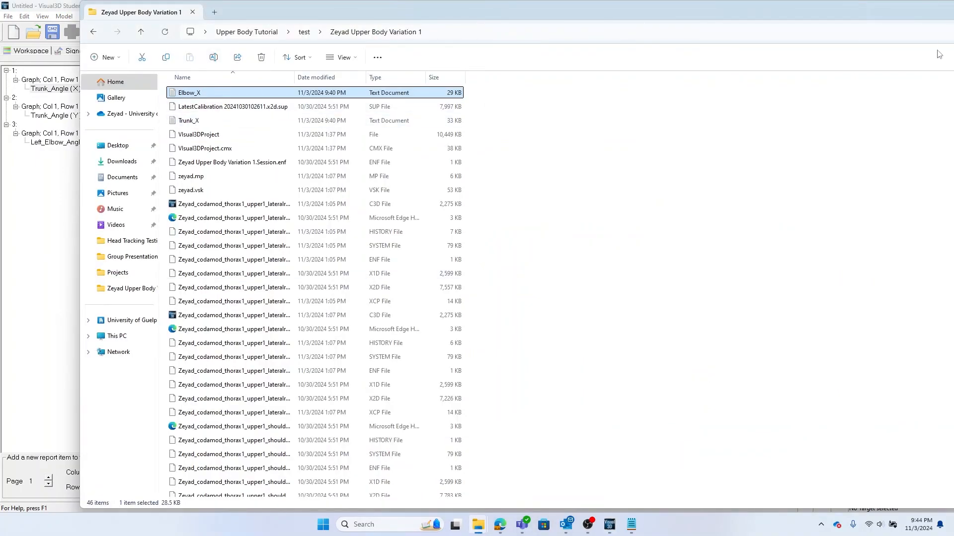
pyautogui.moveTo(823, 16); pyautogui.dragTo(347, 85)
pyautogui.click(815, 81)
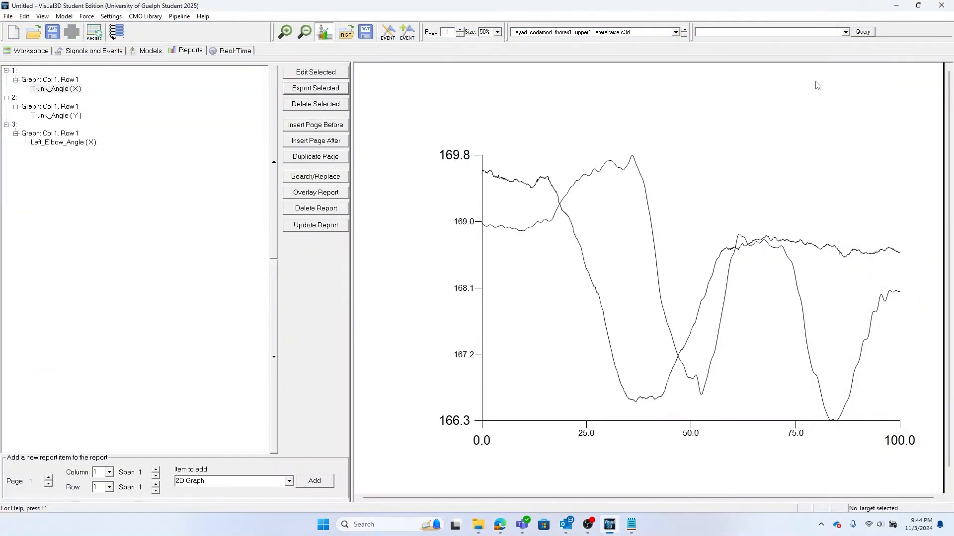